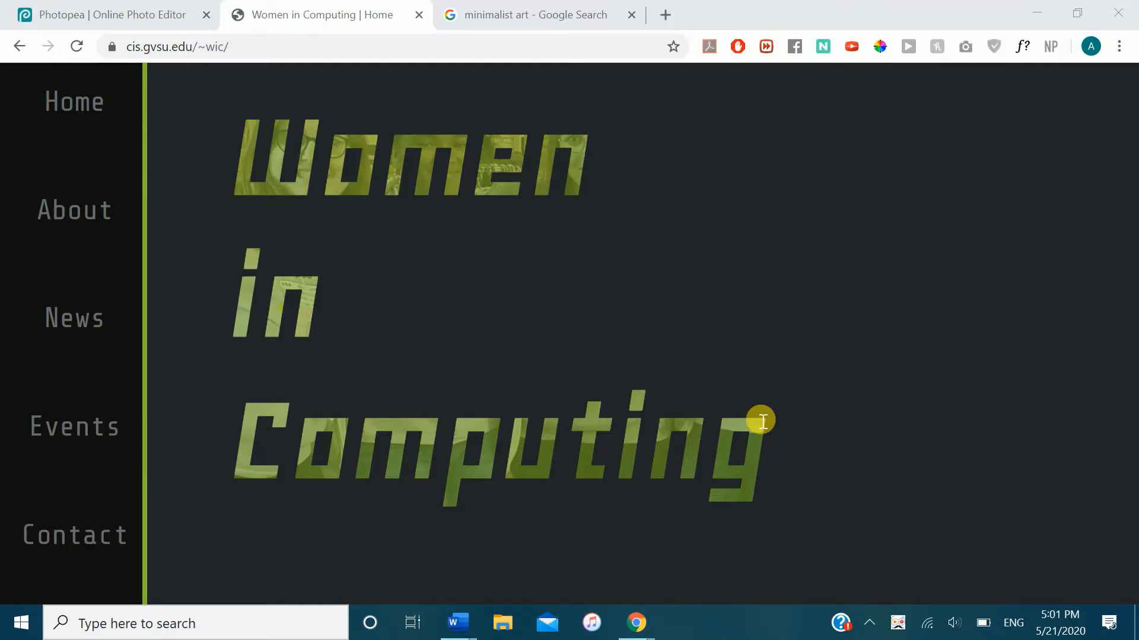
- Look through the minimalist anime art image results, preview two artworks including Zero Two, and close the search page
left_click(113, 13)
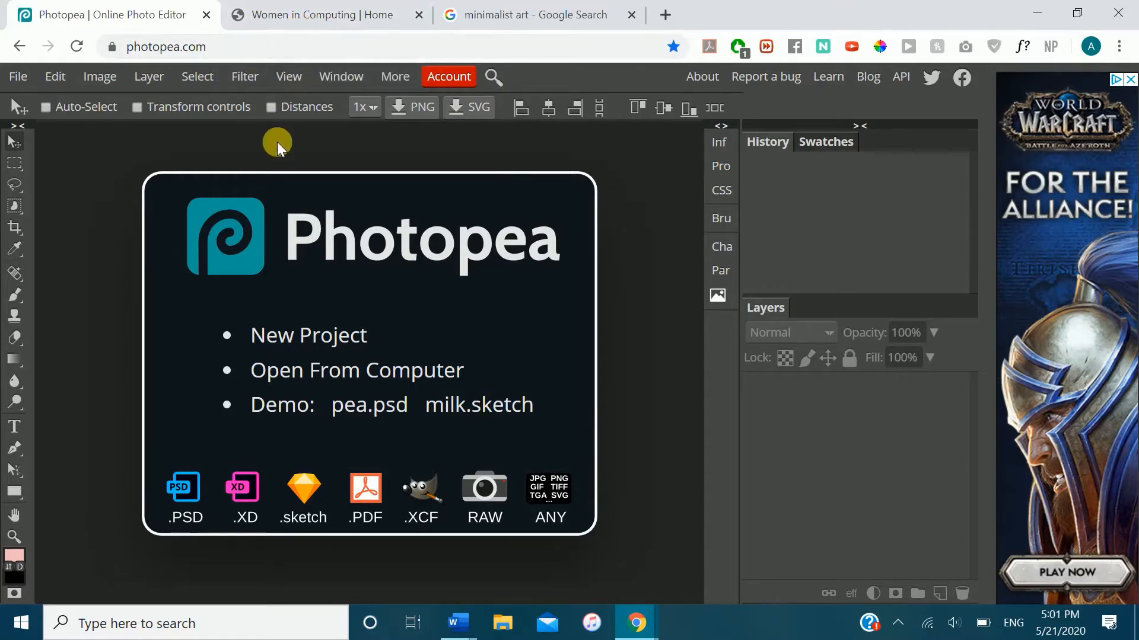
left_click(295, 5)
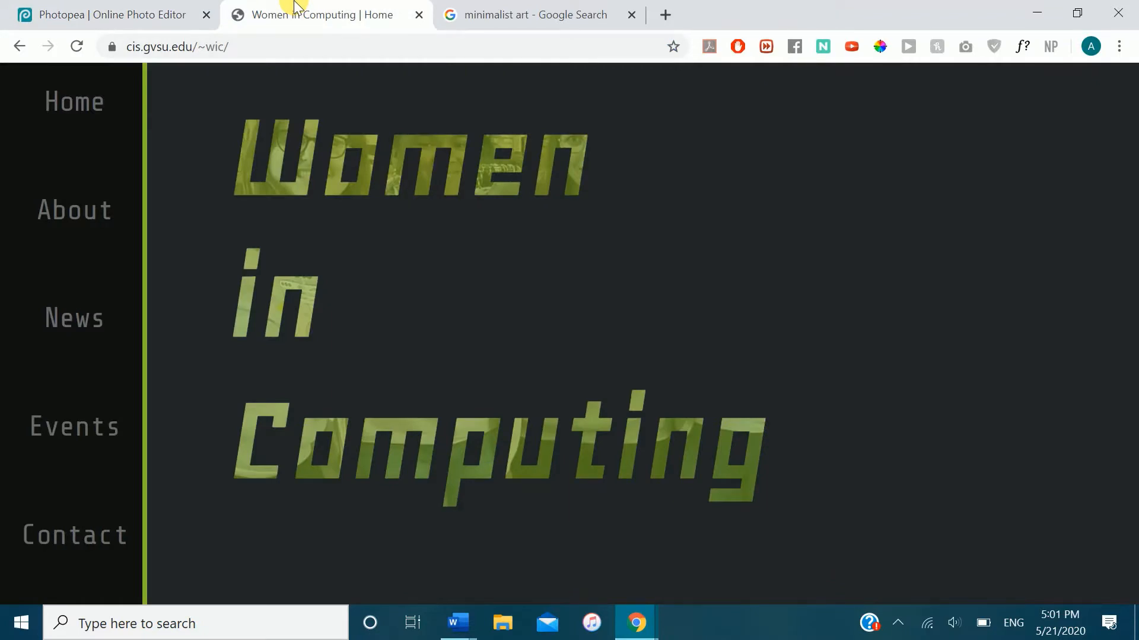
left_click(451, 13)
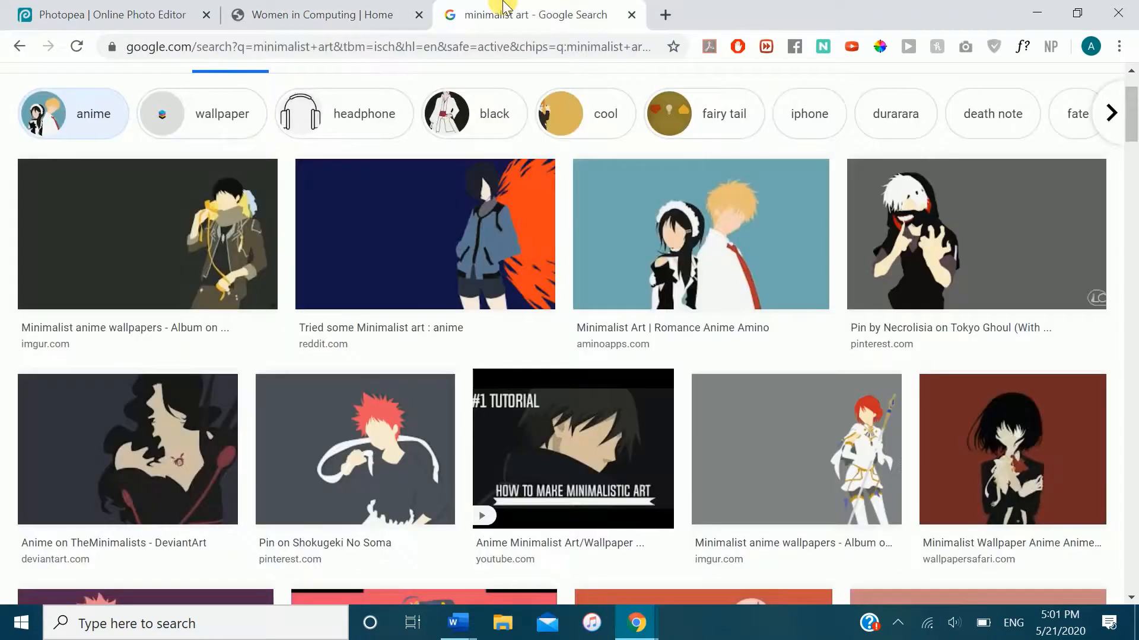
scroll(540, 257, "down", 2)
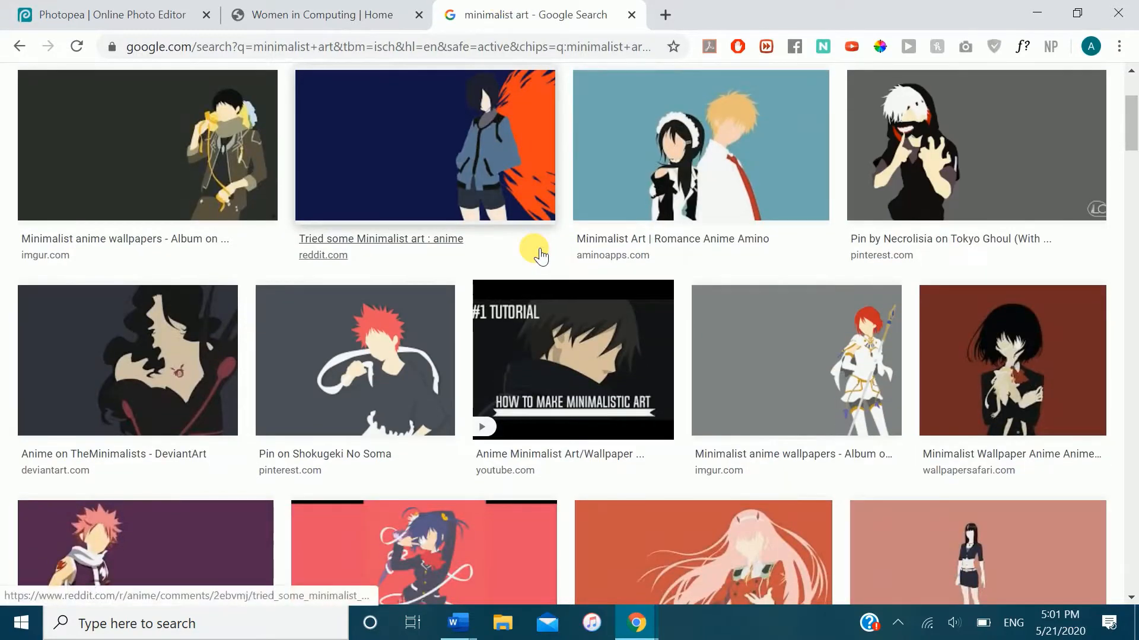
scroll(539, 256, "down", 5)
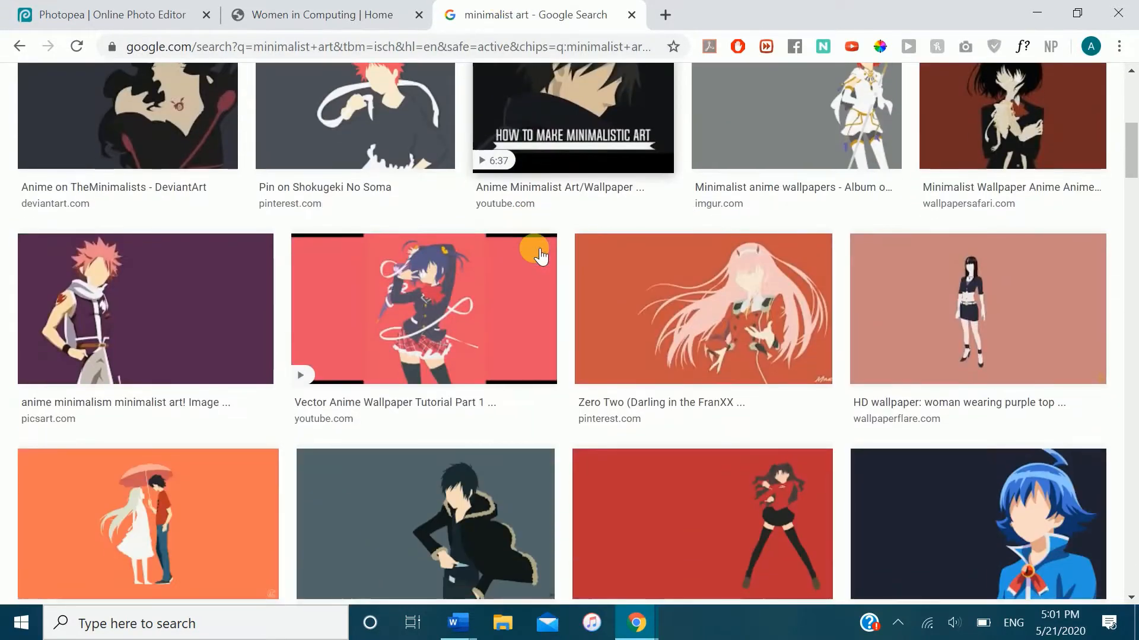
scroll(536, 255, "down", 2)
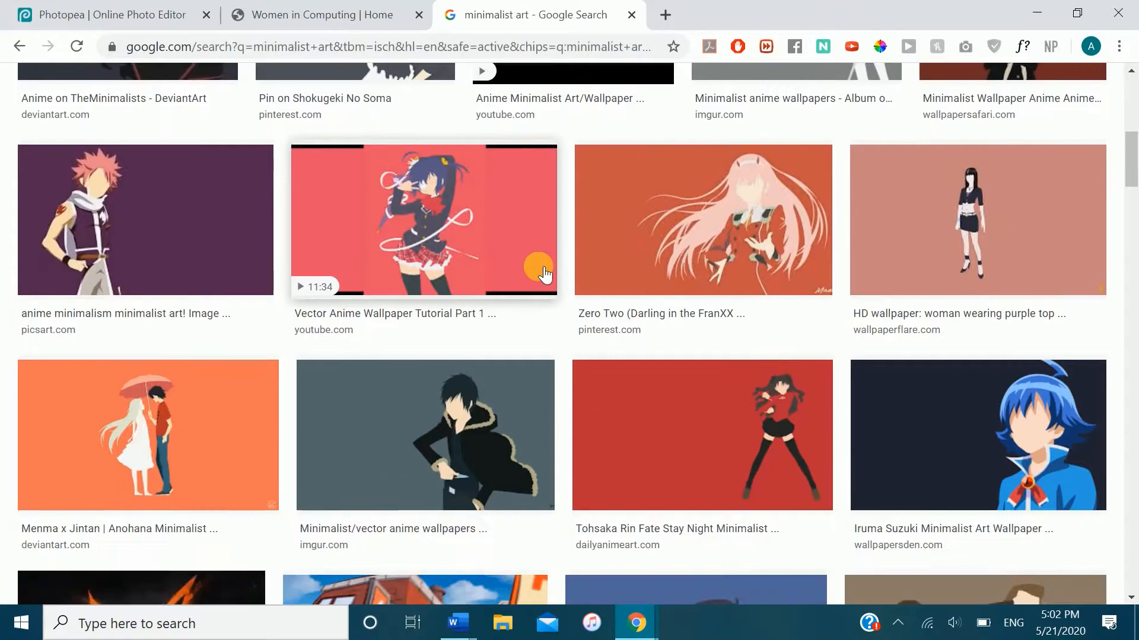
left_click(531, 420)
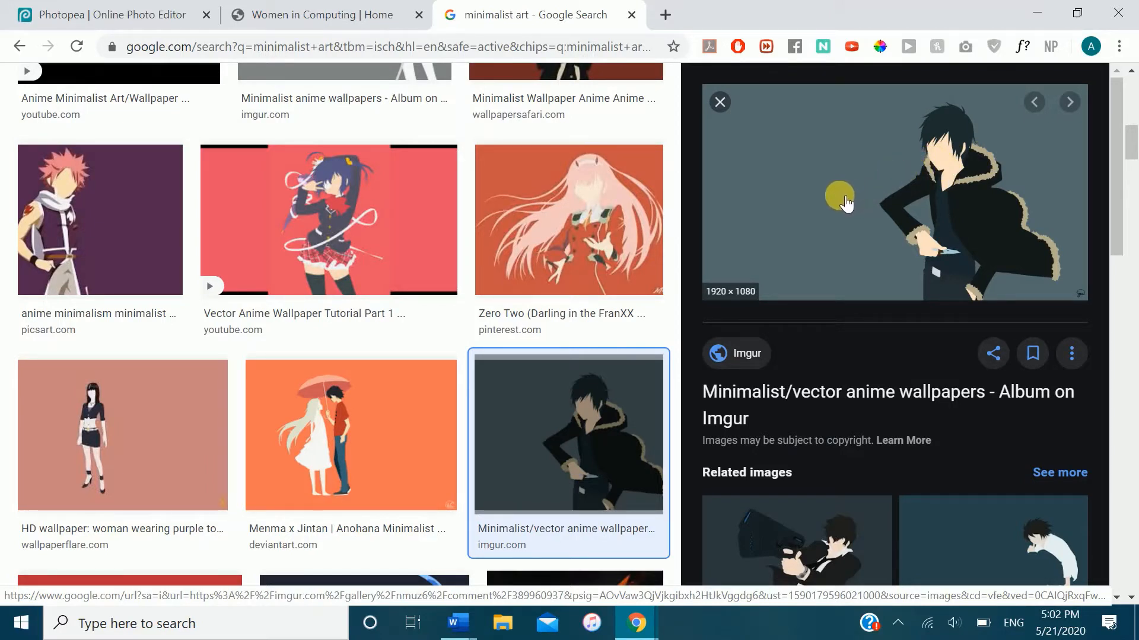
left_click(661, 219)
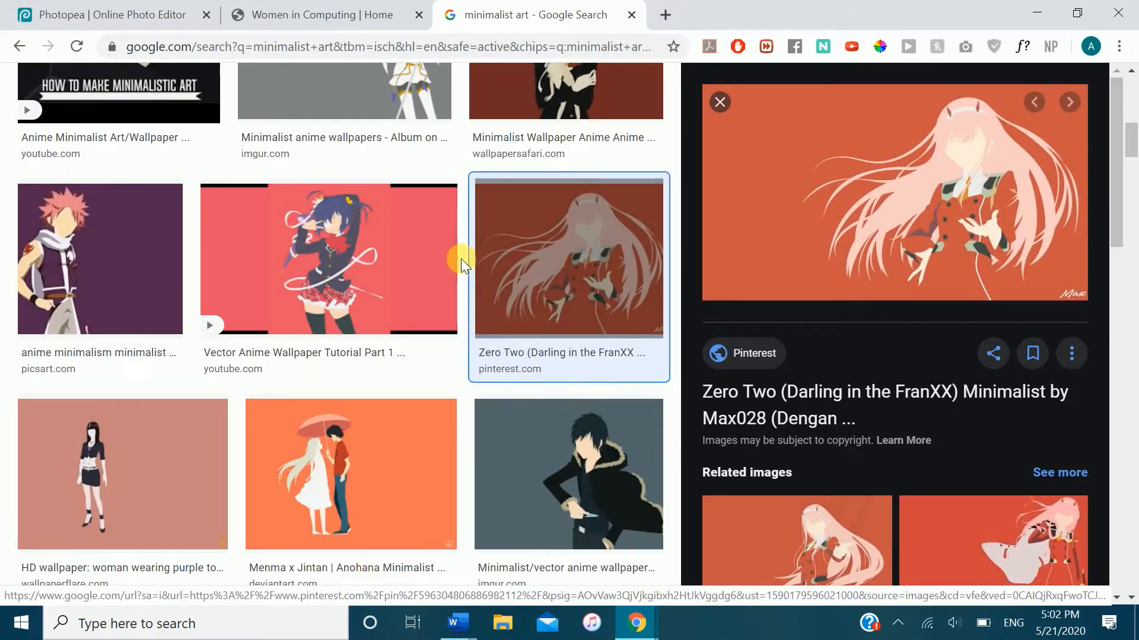
scroll(461, 259, "up", 3)
left_click(631, 14)
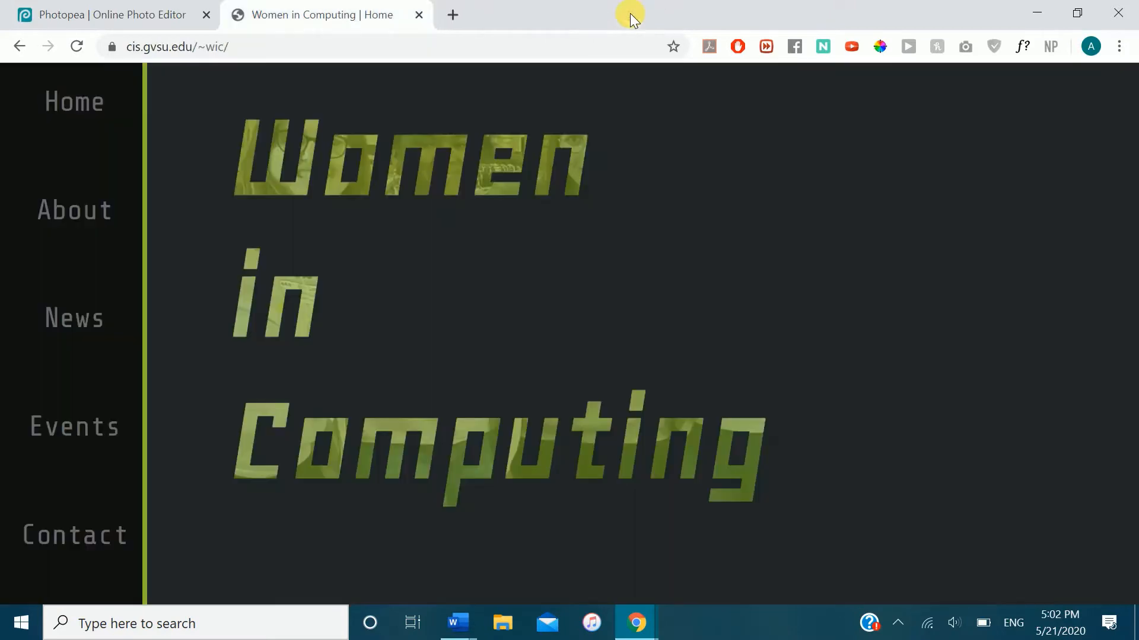
- Open the Women in Computing resources page at cis.gvsu.edu/~wic/resources.html
left_click(364, 51)
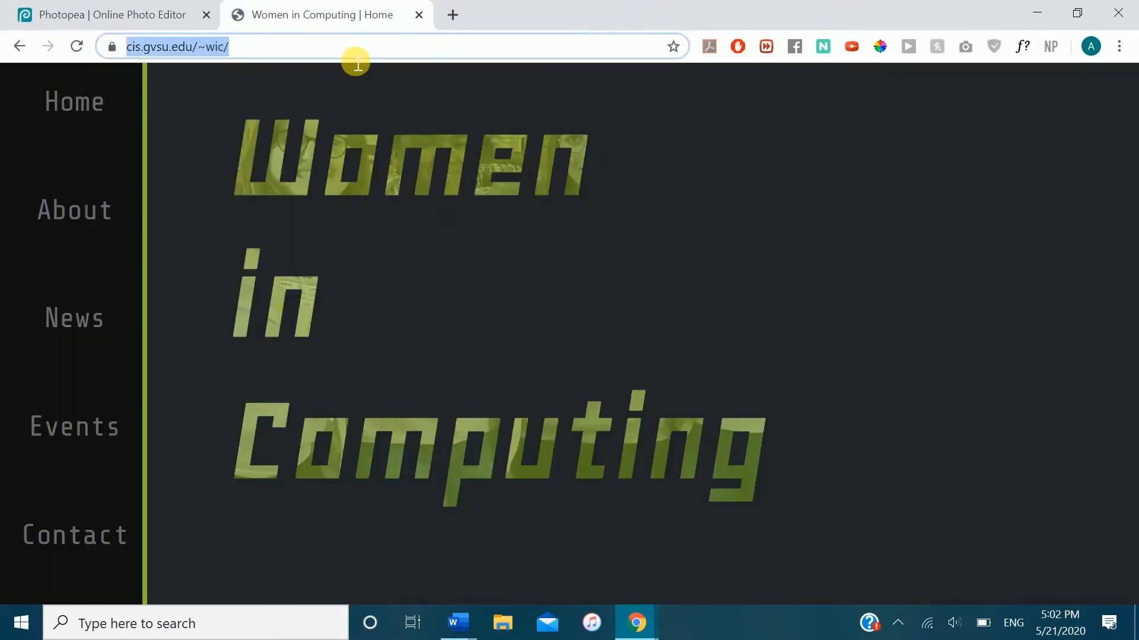
left_click(356, 53)
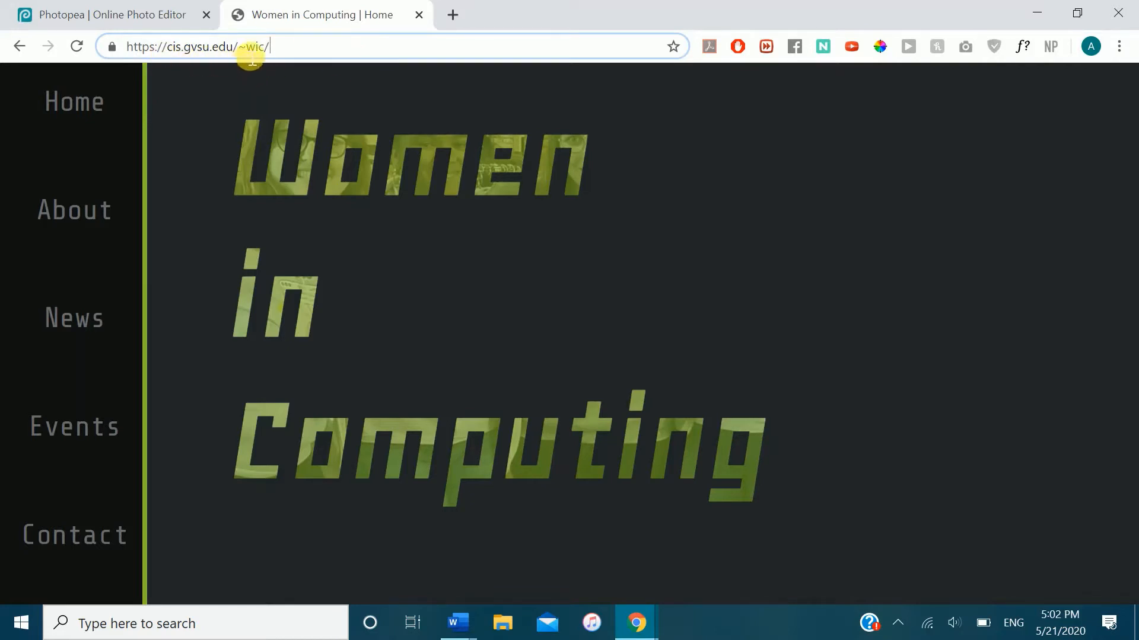
type("resources.html")
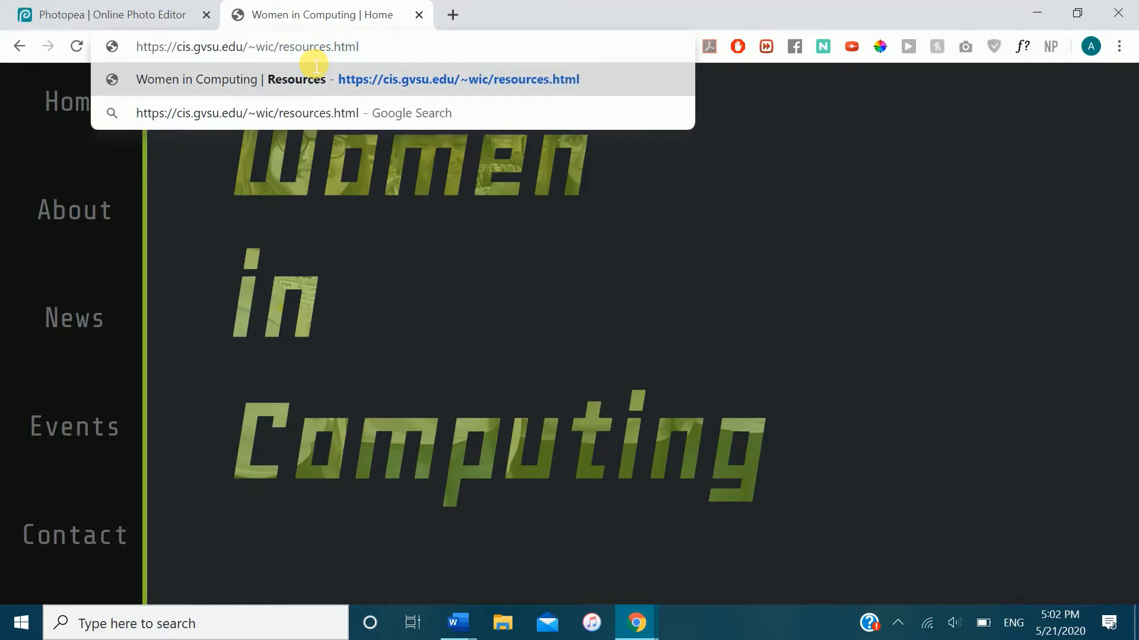
key("Return")
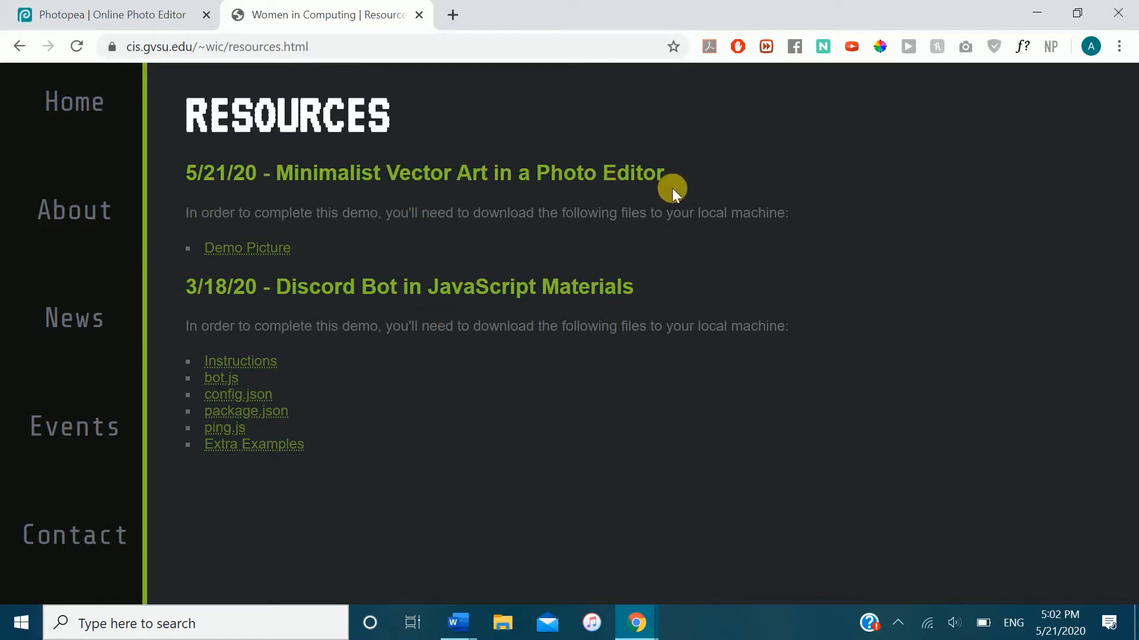
- Save the Demo Picture linked under Minimalist Vector Art to the Desktop as picture.png
right_click(276, 256)
left_click(337, 343)
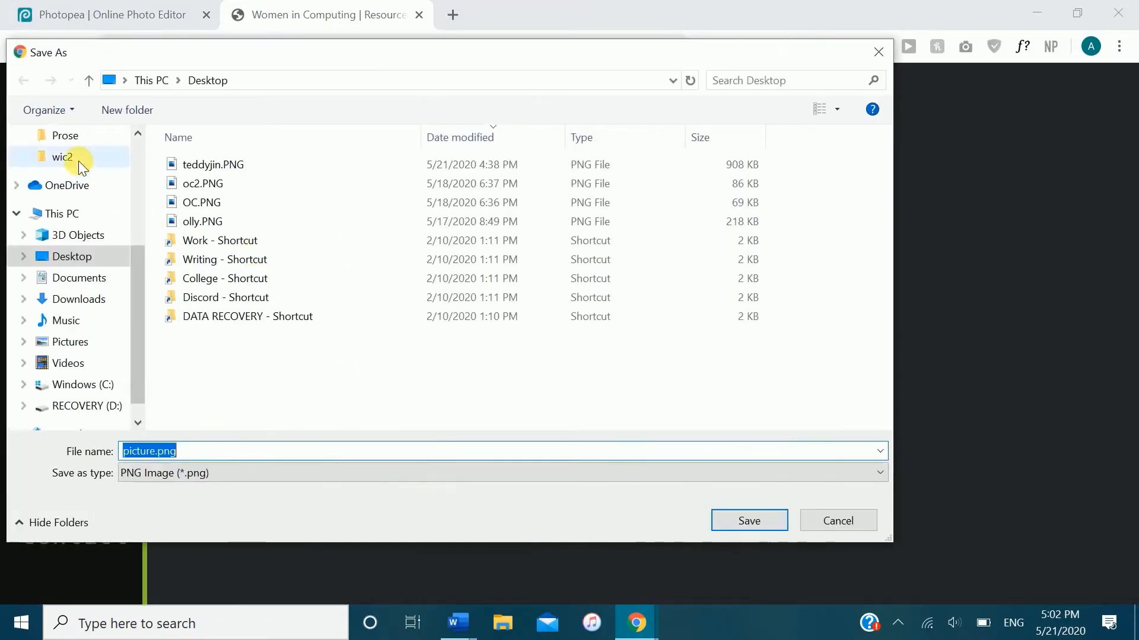
left_click(780, 526)
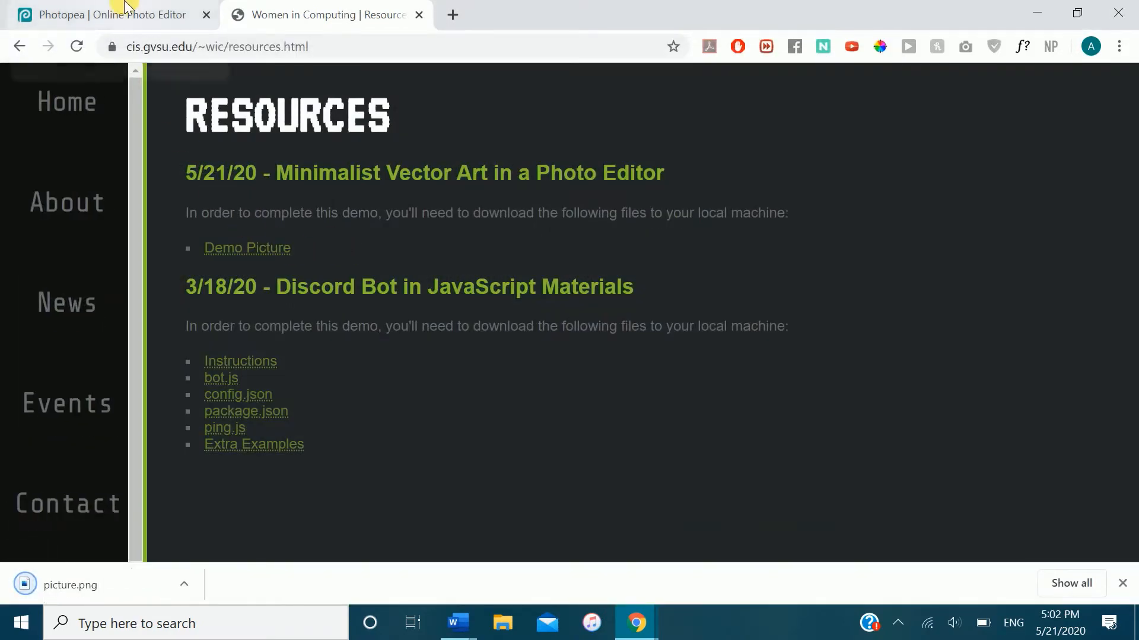
- Switch to Photopea, open the downloaded picture.png there, and dismiss the browser's download bar
left_click(126, 6)
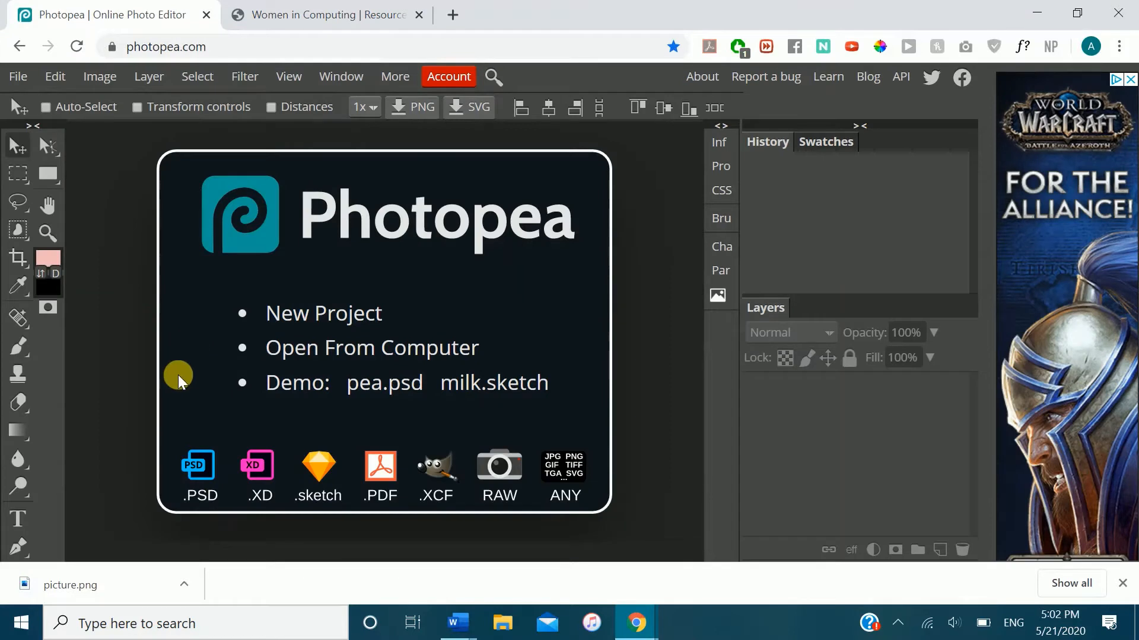
left_click_drag(71, 585, 141, 191)
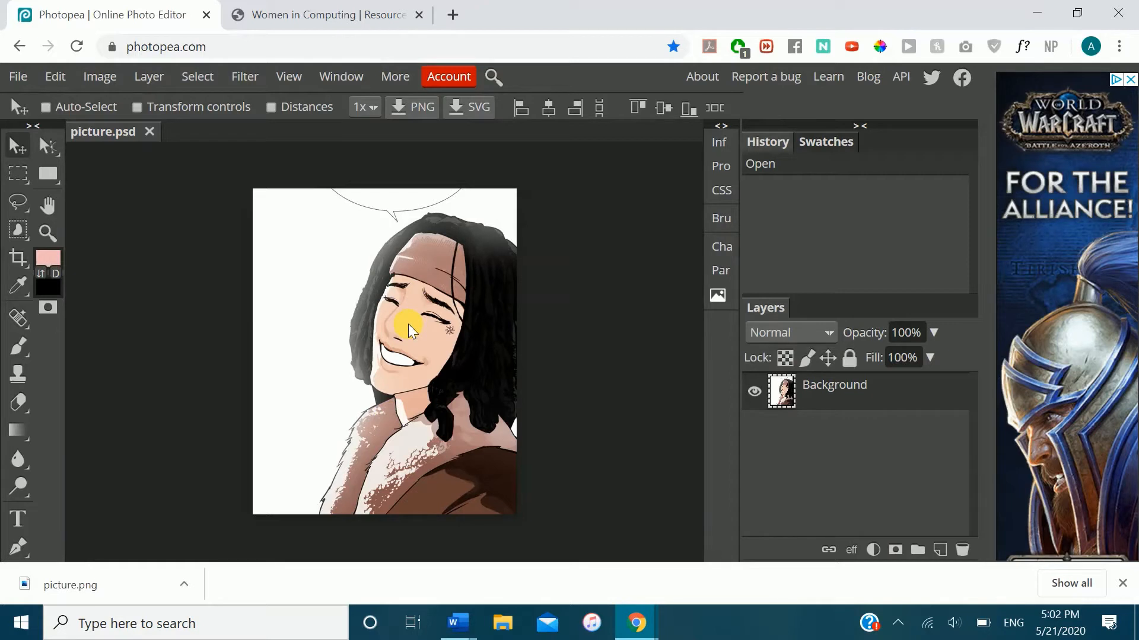
left_click(1122, 583)
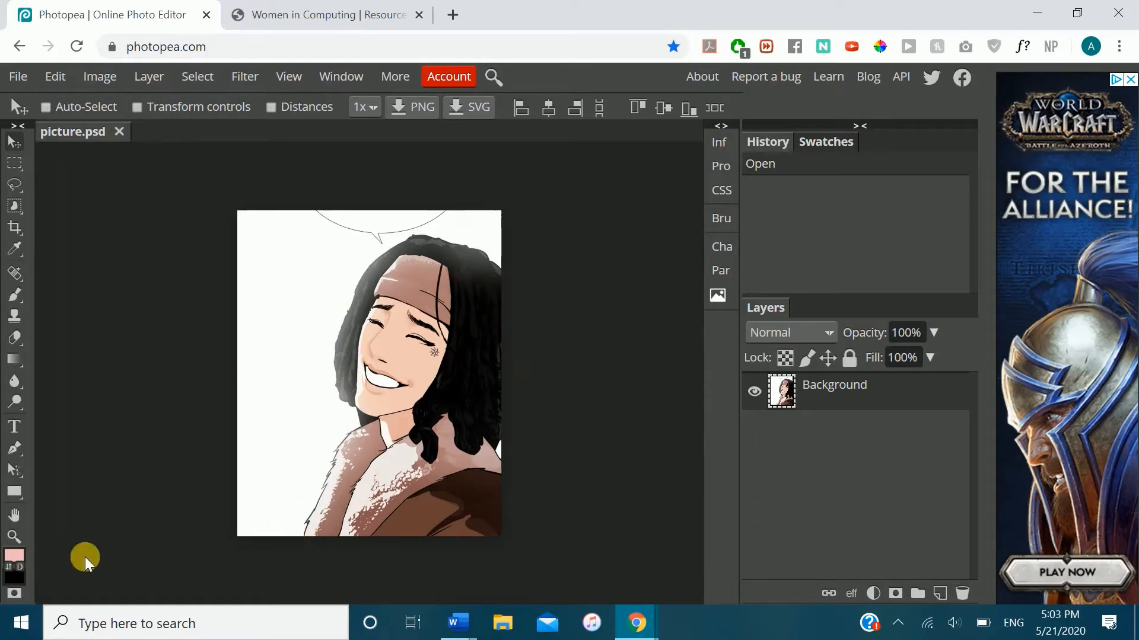
- Set the foreground colour to white and keep black (000000) as the background colour
left_click(21, 554)
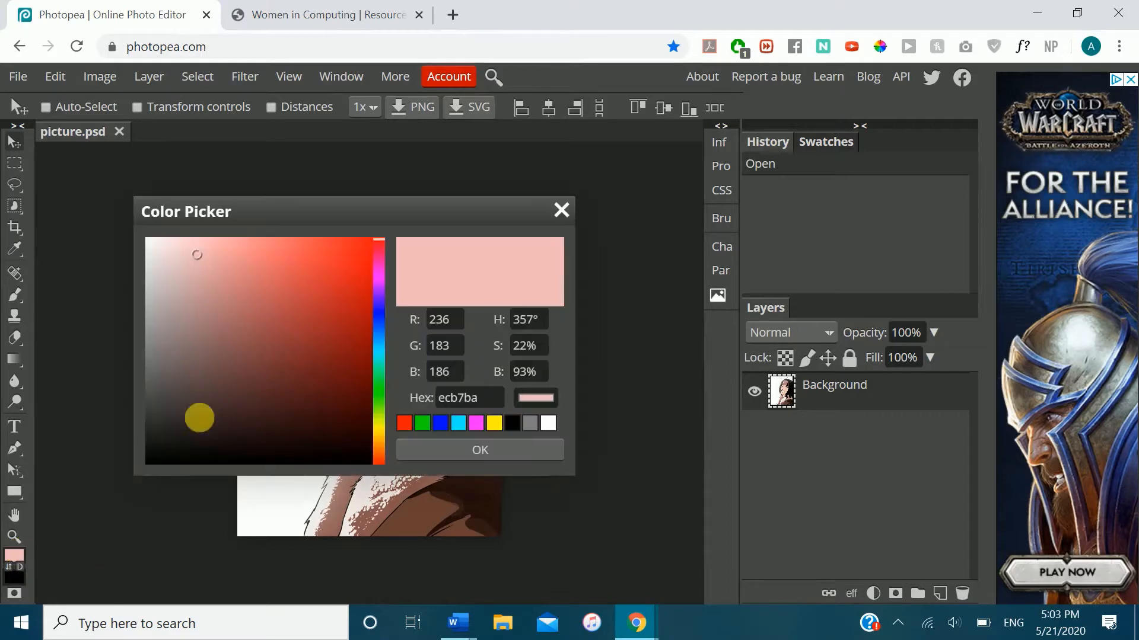
left_click_drag(191, 260, 131, 206)
left_click(539, 451)
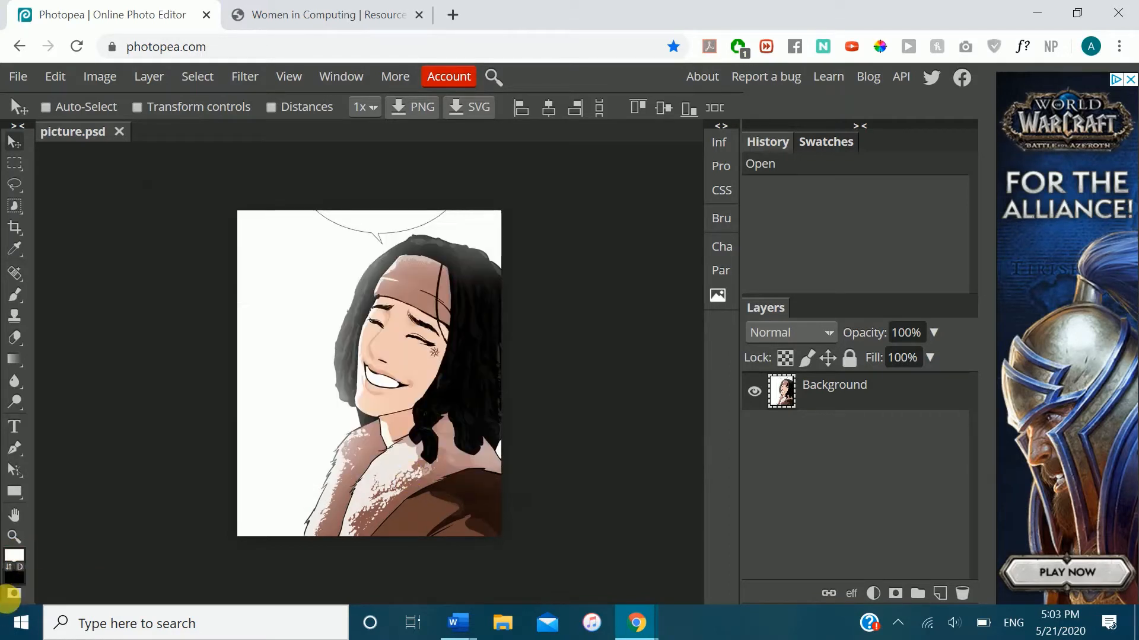
left_click(18, 577)
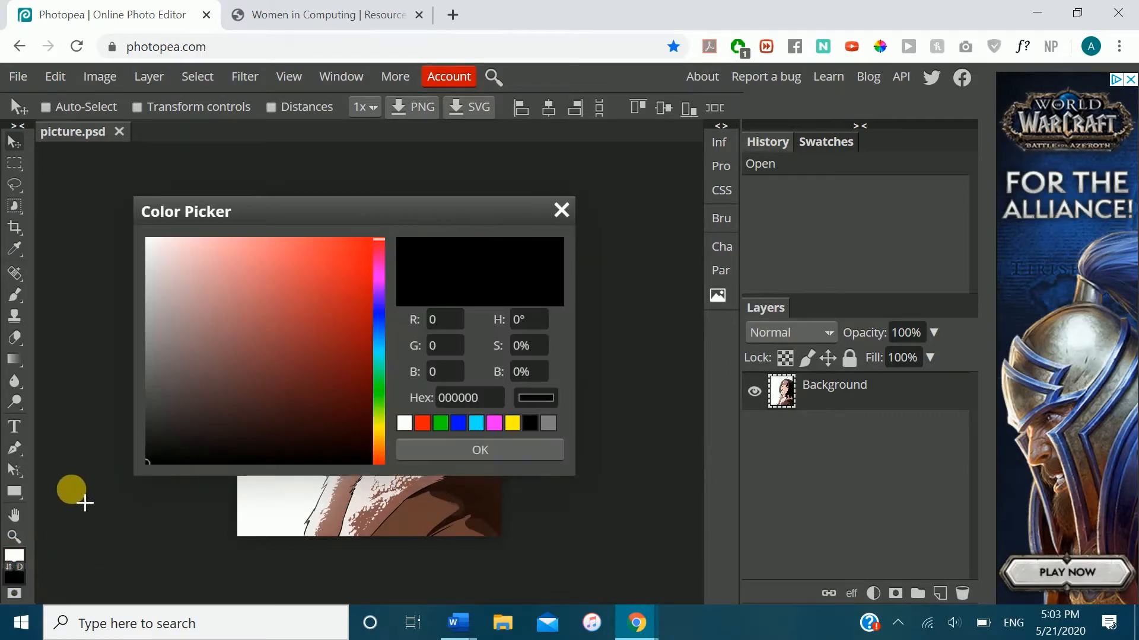
left_click(521, 458)
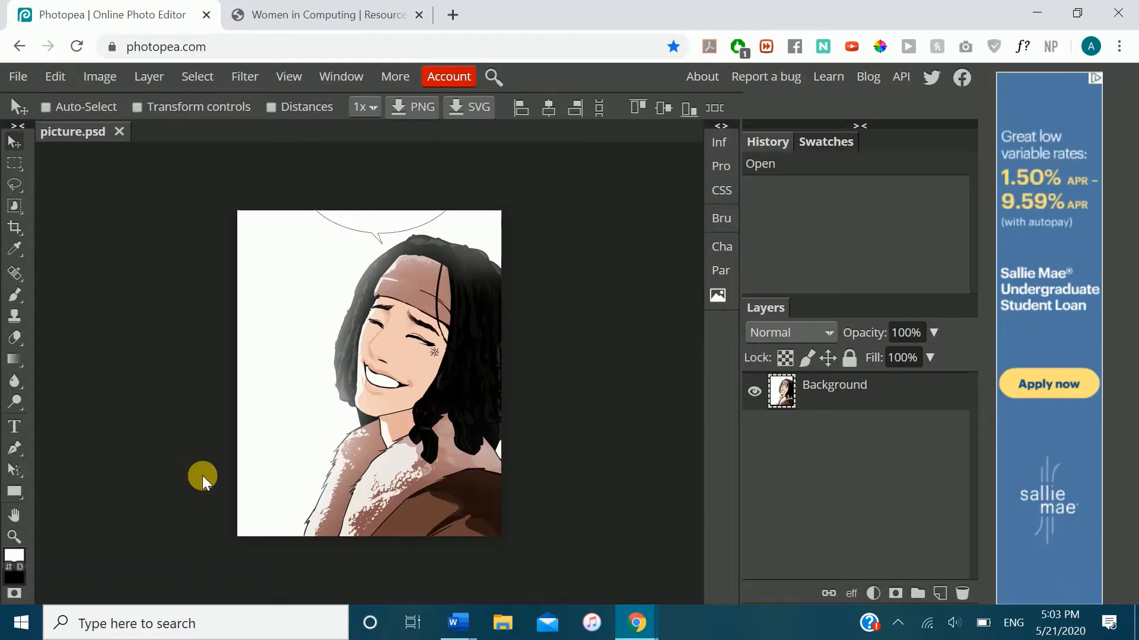
- Set up the regular Pen tool in Shape mode with no fill
key("p")
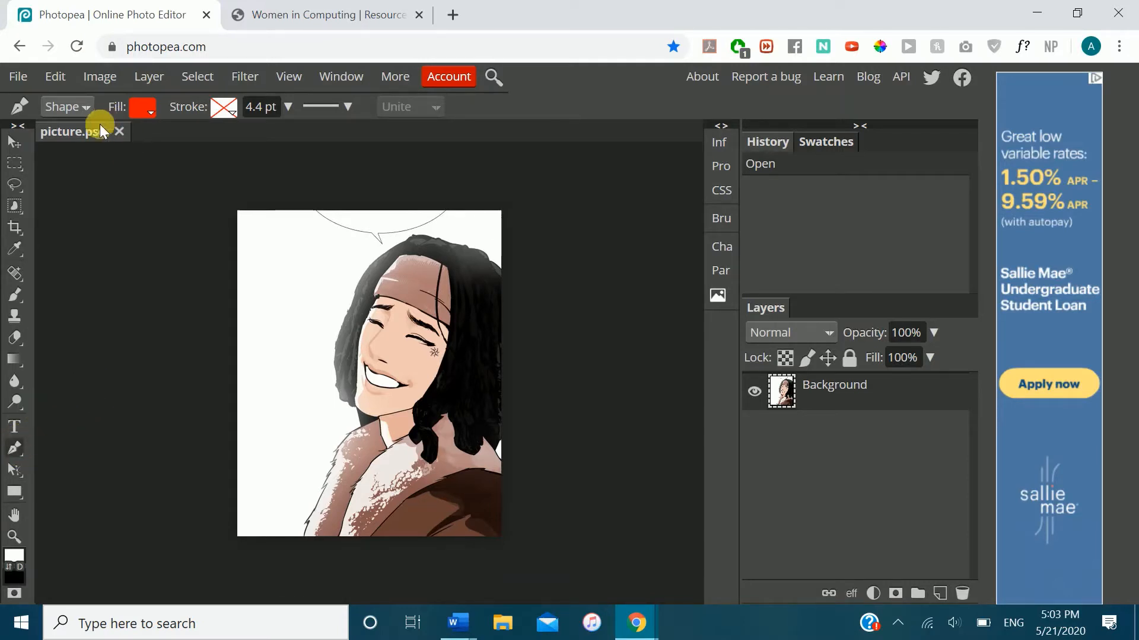
left_click(67, 107)
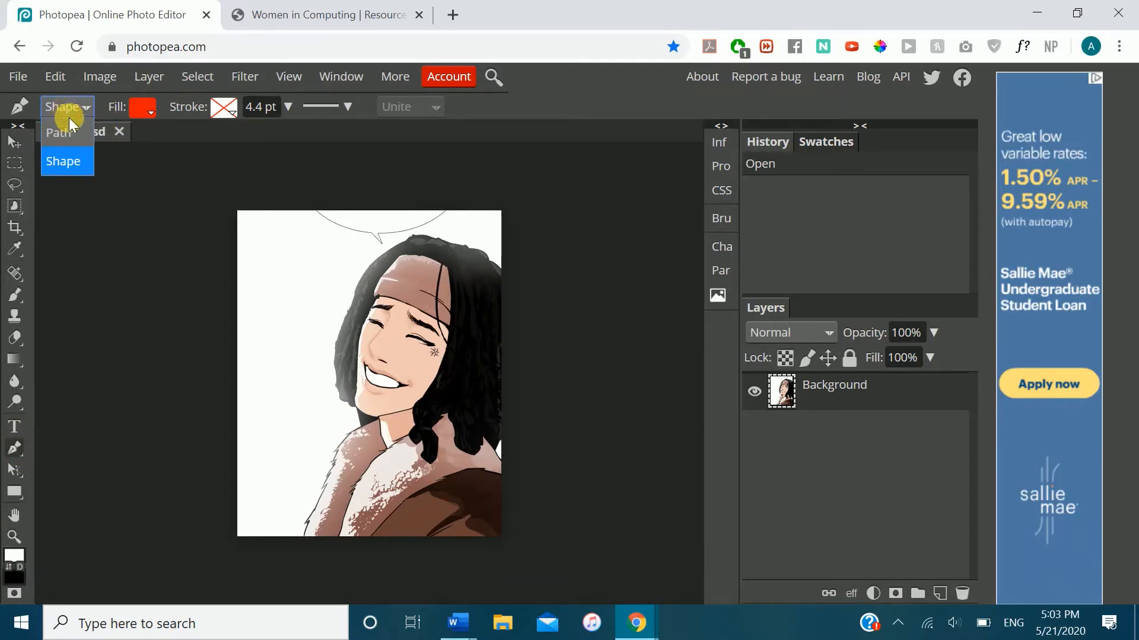
left_click(69, 163)
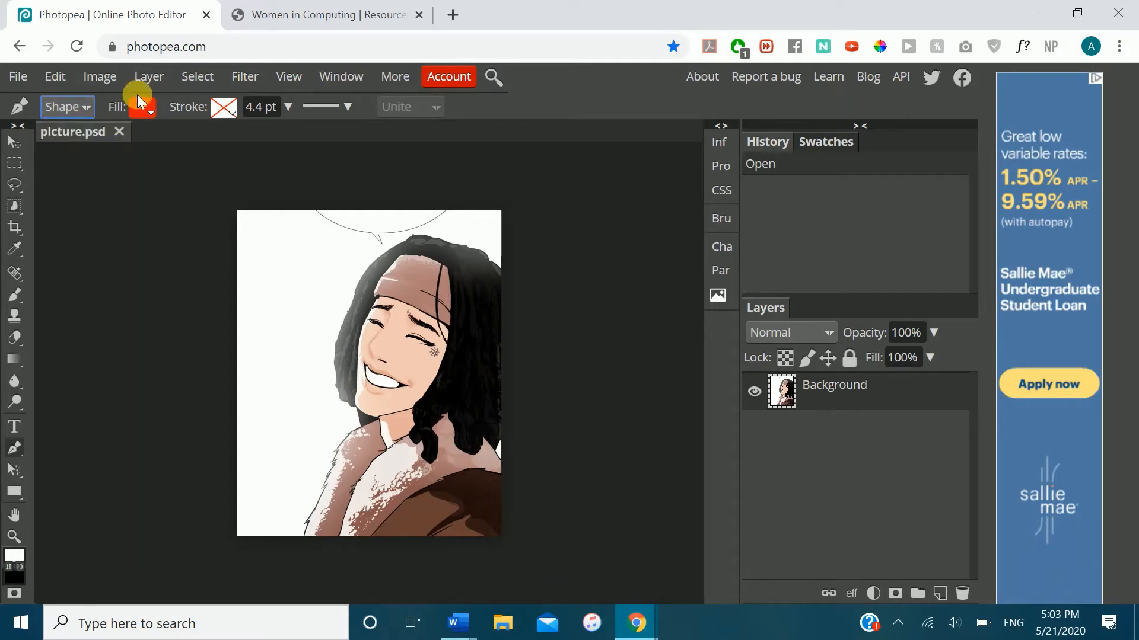
left_click(142, 107)
left_click(199, 147)
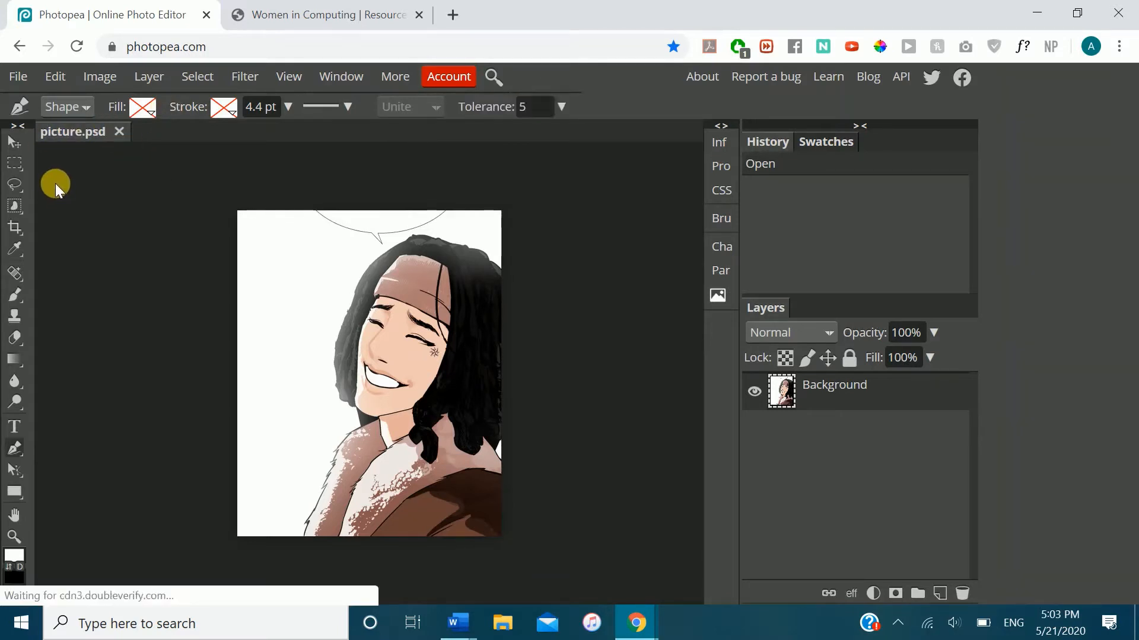
right_click(15, 448)
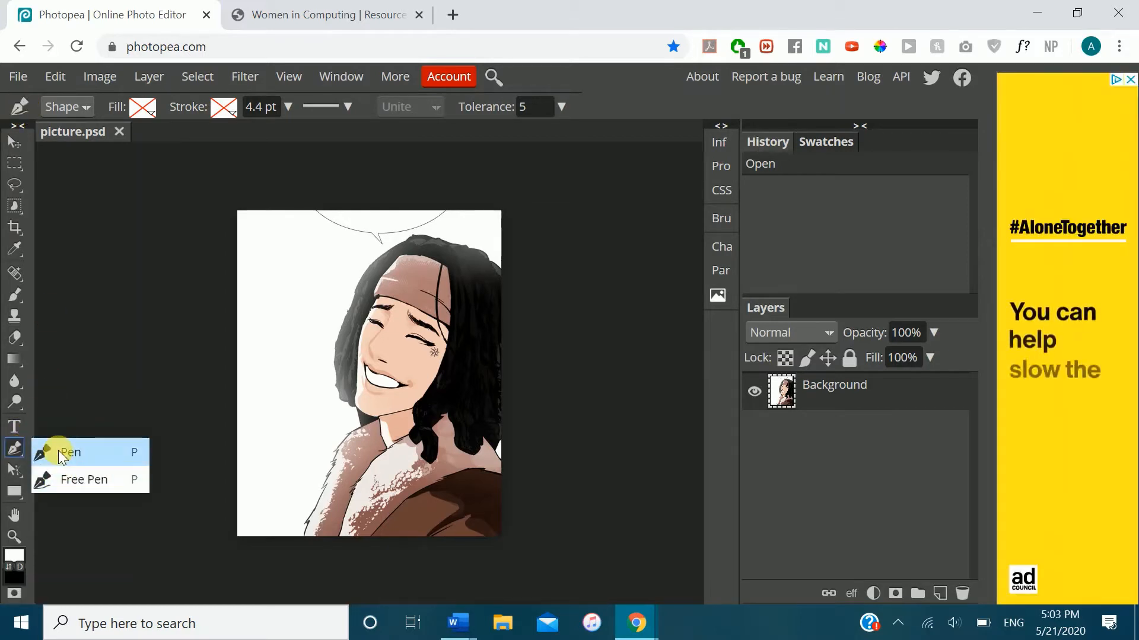
left_click(58, 450)
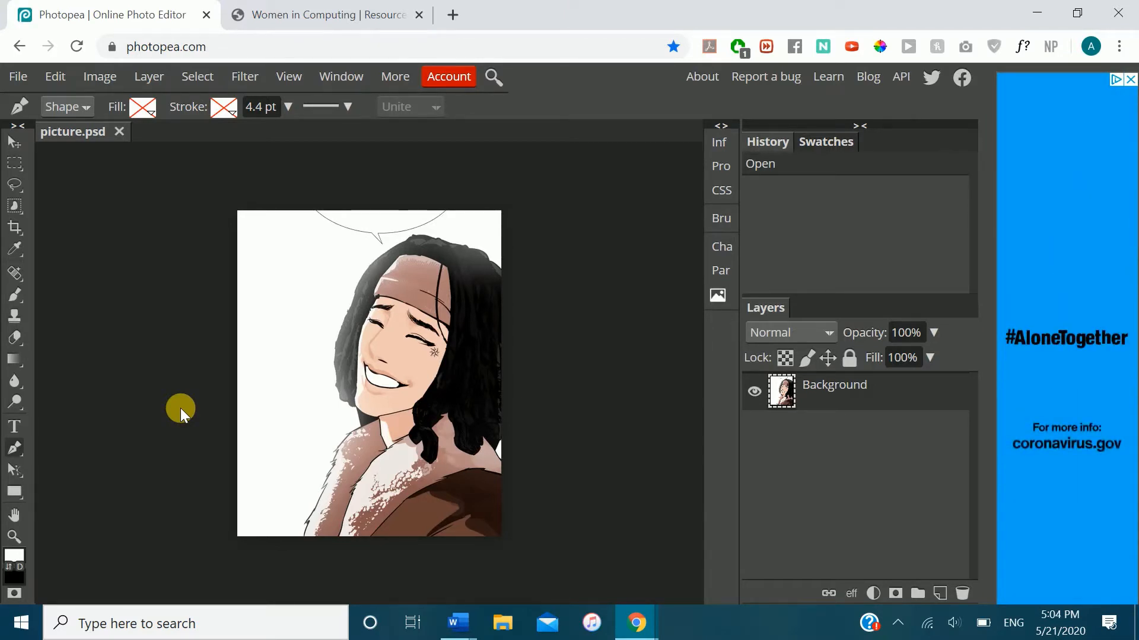
key("ctrl+plus")
key("ctrl+plus")
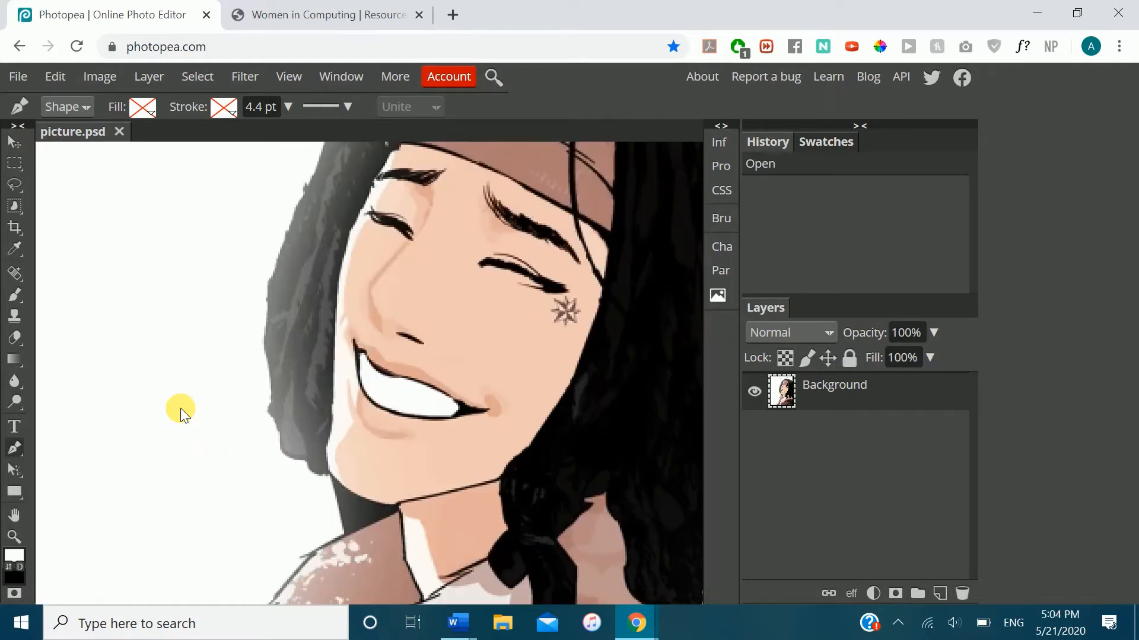
key("ctrl+minus")
key("ctrl+minus")
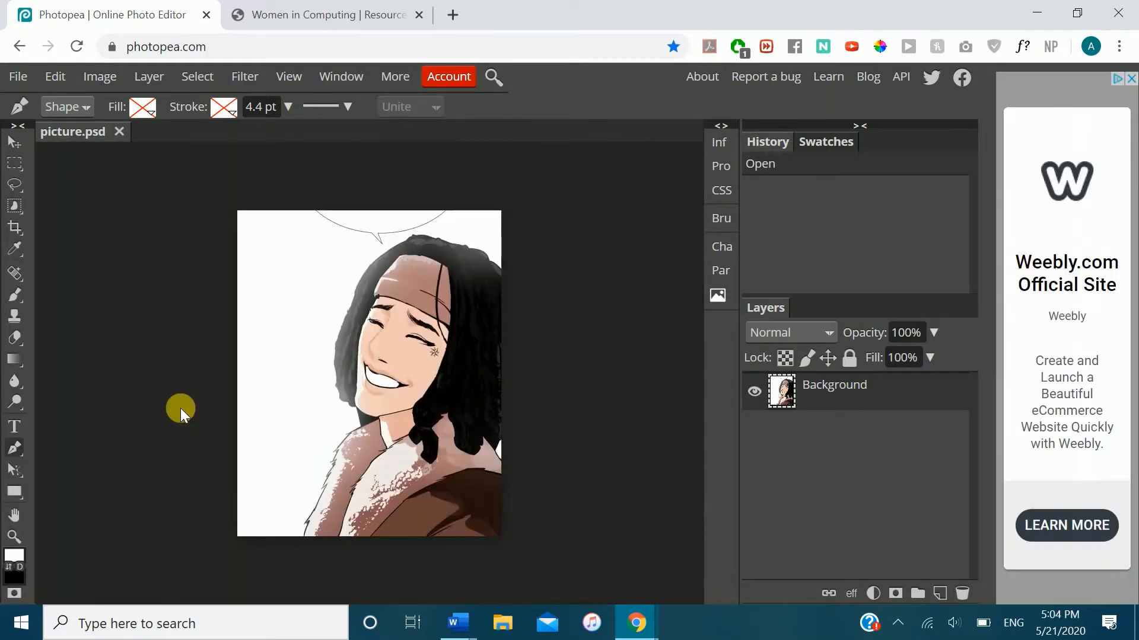
key("ctrl+plus")
key("ctrl+plus")
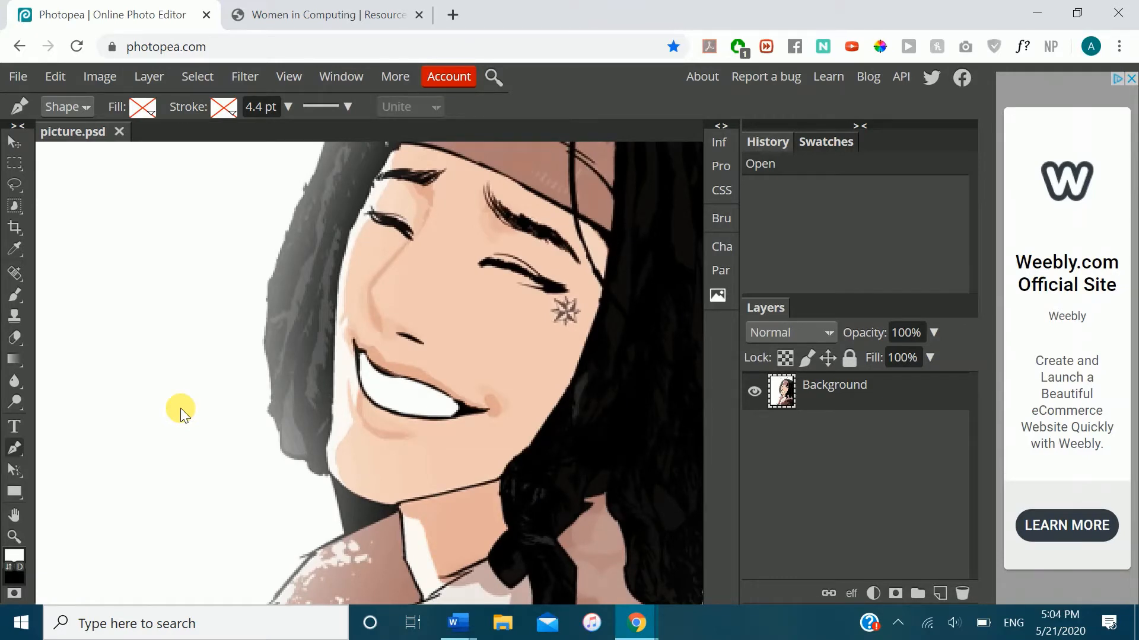
key("ctrl+minus")
key("ctrl+minus")
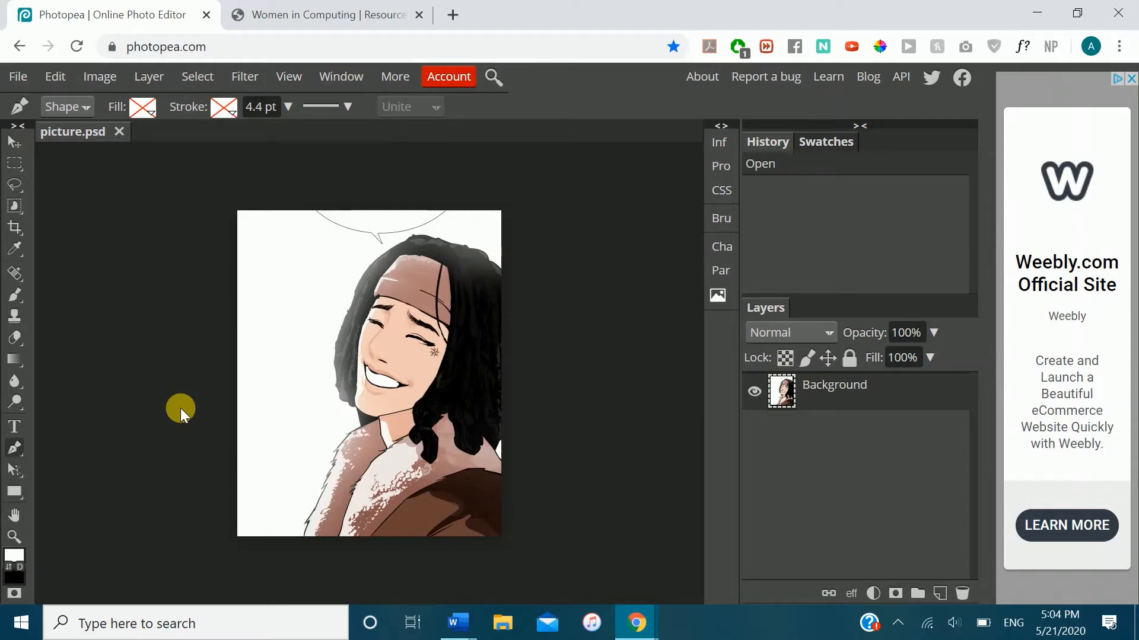
- Start a Pen outline of the figure where the hair meets the shoulder and trace the upper outer edge of the fur collar
key("ctrl+plus")
key("ctrl+plus")
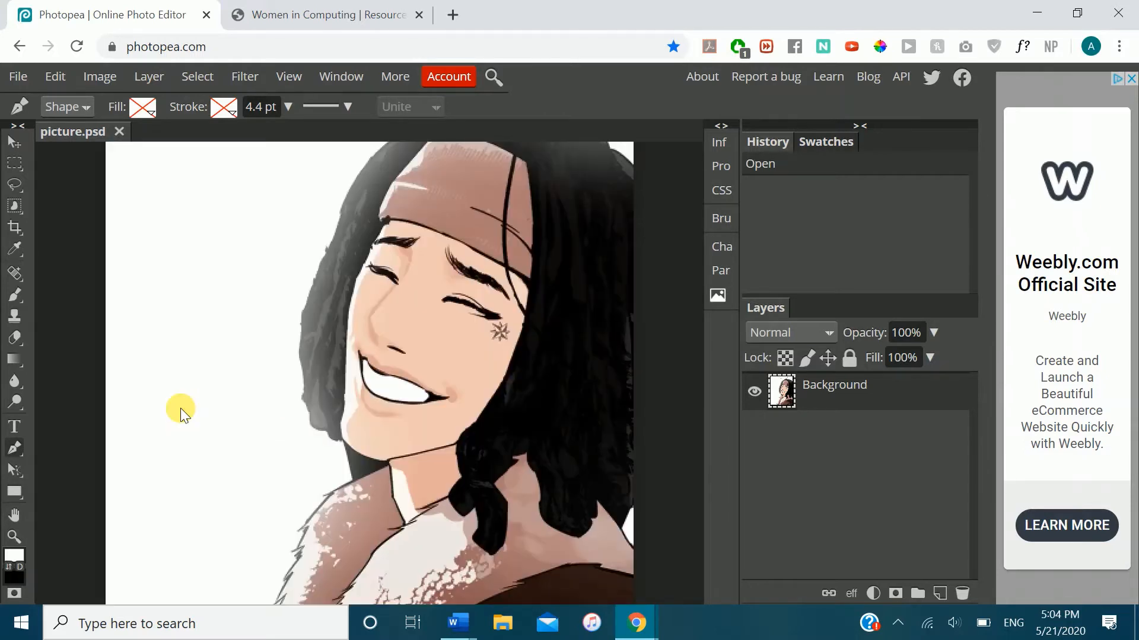
scroll(252, 397, "down", 3)
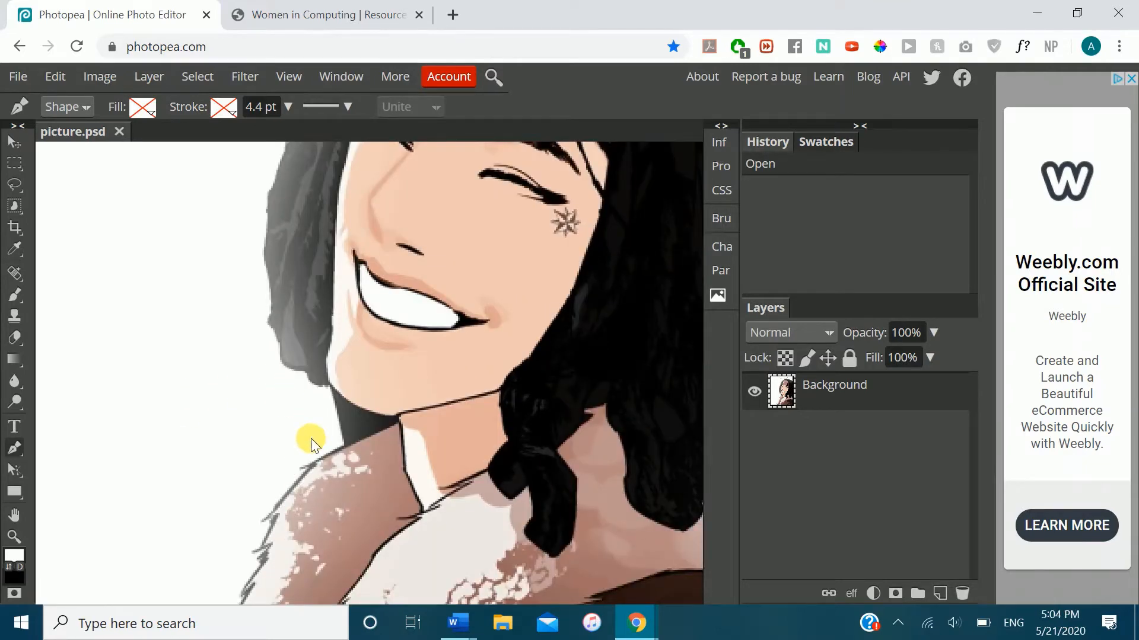
scroll(310, 438, "down", 3)
left_click(345, 356)
left_click(306, 376)
left_click(296, 378)
left_click(307, 379)
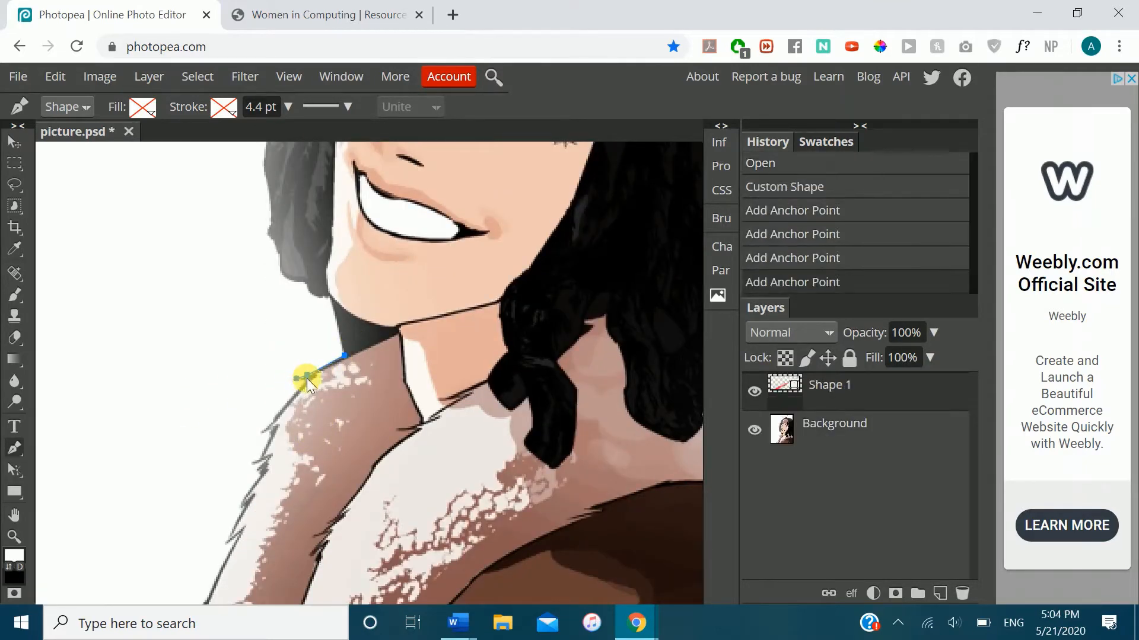
left_click(274, 416)
left_click(266, 427)
scroll(272, 431, "down", 1)
left_click_drag(263, 368, 255, 376)
left_click(254, 376)
left_click(263, 380)
left_click(241, 416)
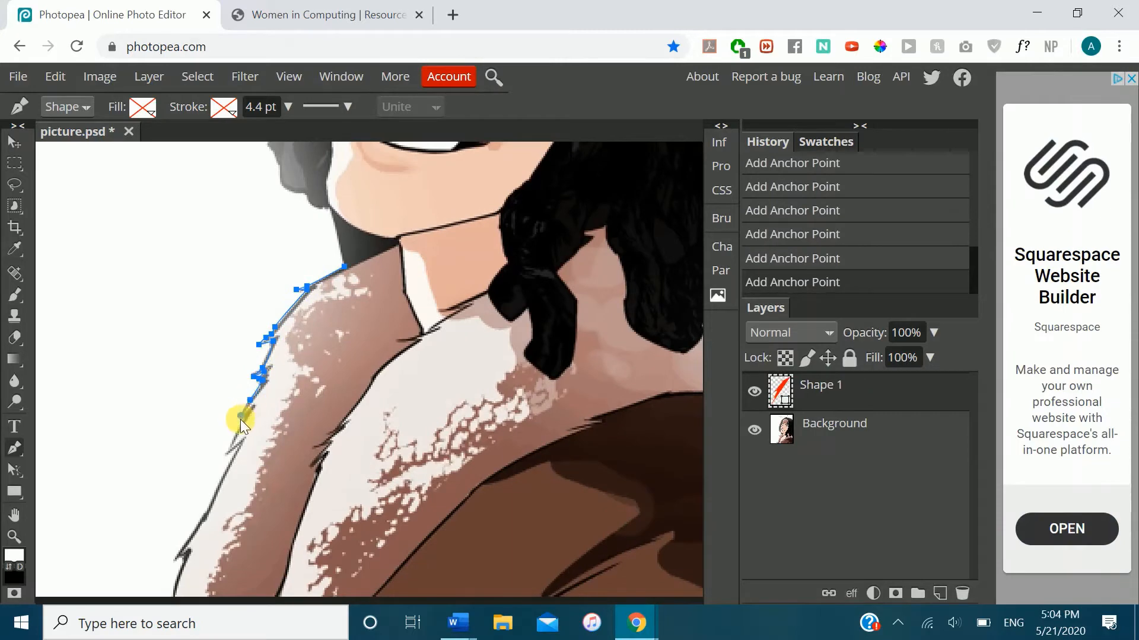
- Continue the outline along the jagged lower edge of the fur collar down to the picture's bottom edge
key("ctrl+plus")
scroll(237, 410, "down", 2)
left_click(186, 290)
left_click(198, 288)
left_click_drag(164, 354, 162, 364)
left_click(150, 387)
left_click(112, 444)
left_click(128, 433)
left_click(109, 493)
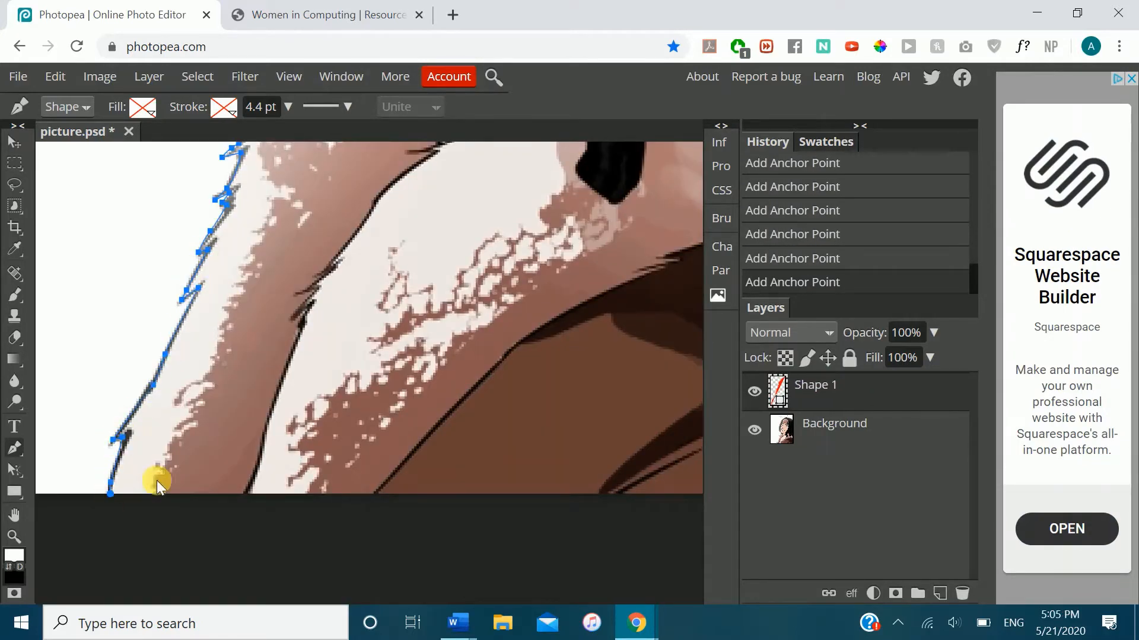
- Run the outline along the picture's bottom and right edges, around the white gap beside the shoulder, up to the top of the hair
scroll(157, 481, "right", 9)
left_click(364, 493)
scroll(376, 379, "up", 3)
left_click(364, 365)
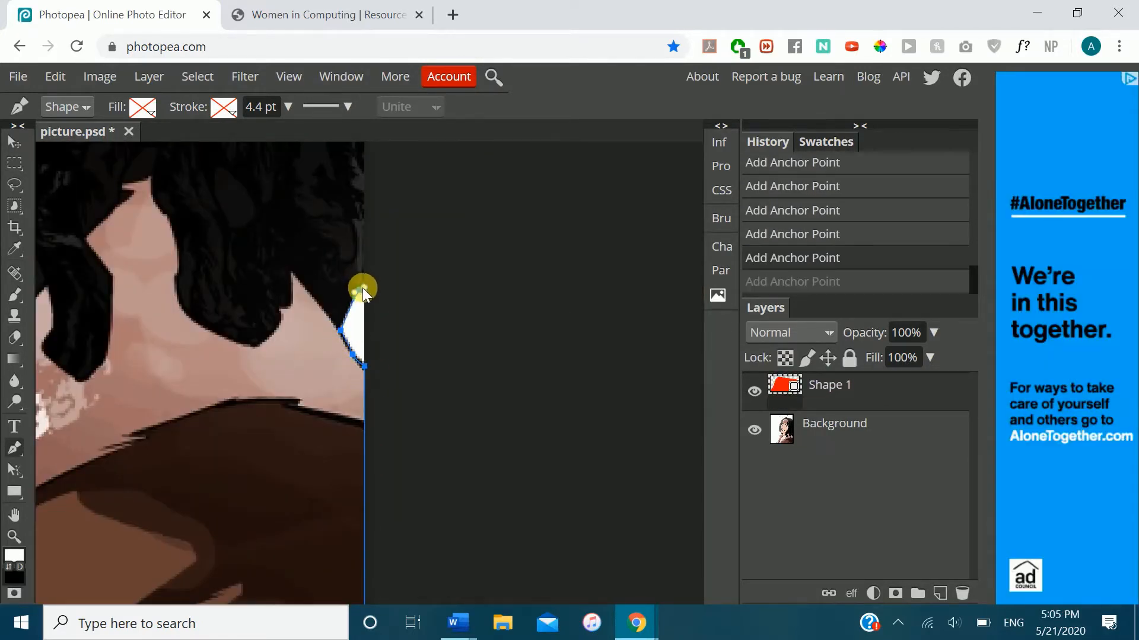
scroll(361, 287, "up", 5)
left_click(364, 404)
left_click(331, 372)
left_click(316, 370)
- Trace the hair's upper contour from the picture's right edge toward the crown, undoing the last two anchor points
scroll(475, 332, "left", 5)
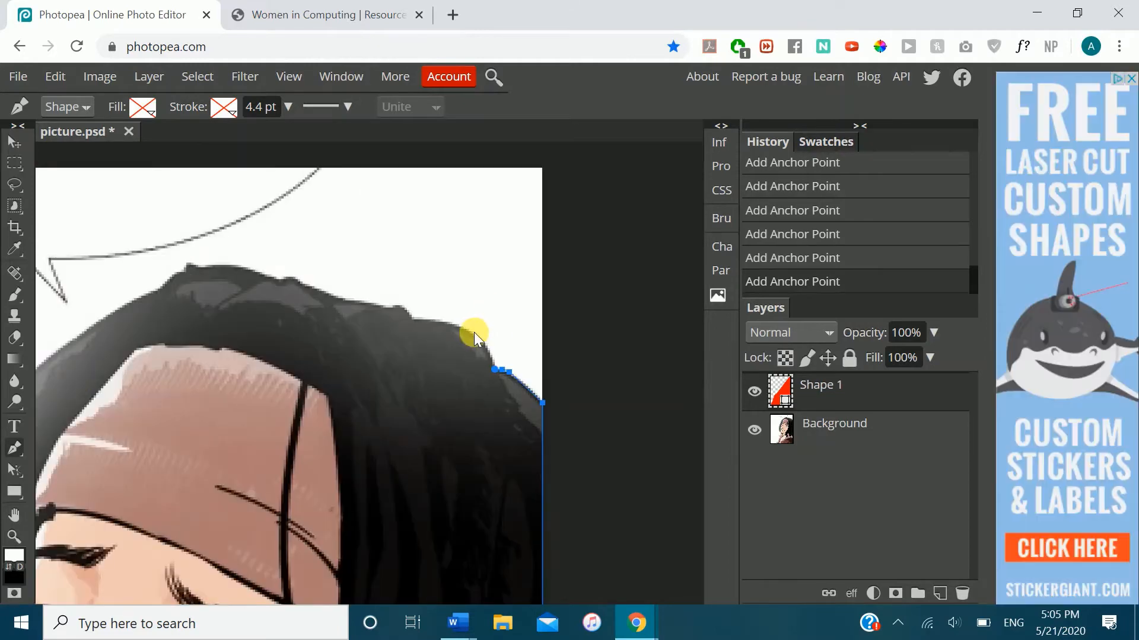
left_click_drag(460, 326, 462, 330)
left_click(429, 320)
scroll(429, 319, "left", 3)
left_click(502, 319)
left_click(491, 308)
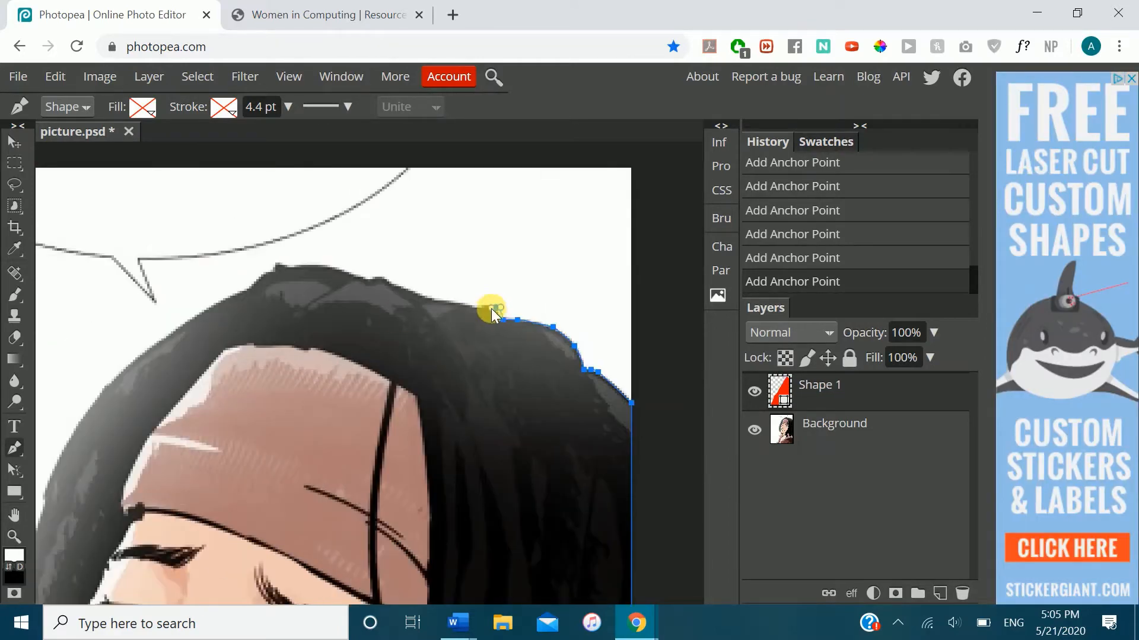
key("ctrl+z")
key("ctrl+z")
- Trace the outline over the crown of the hair to its peak and start down the far side, redoing one misplaced anchor point
key("ctrl+plus")
left_click(556, 276)
left_click_drag(488, 265, 466, 264)
left_click(466, 265)
left_click(420, 246)
key("ctrl+minus")
scroll(511, 340, "left", 5)
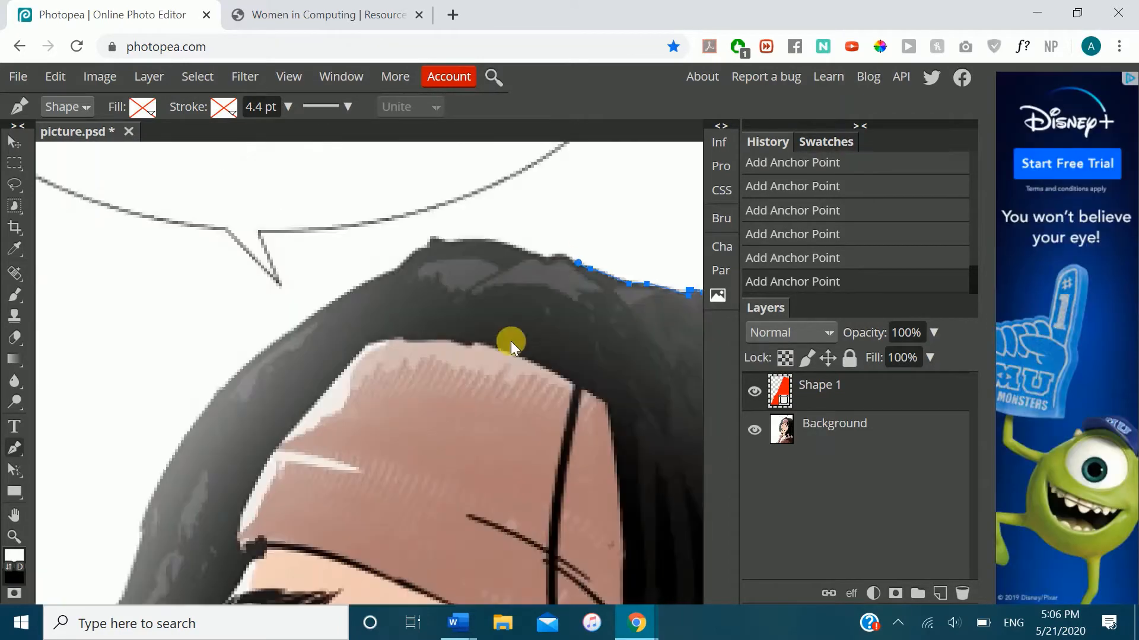
key("ctrl+z")
left_click(560, 254)
left_click(545, 260)
left_click(493, 242)
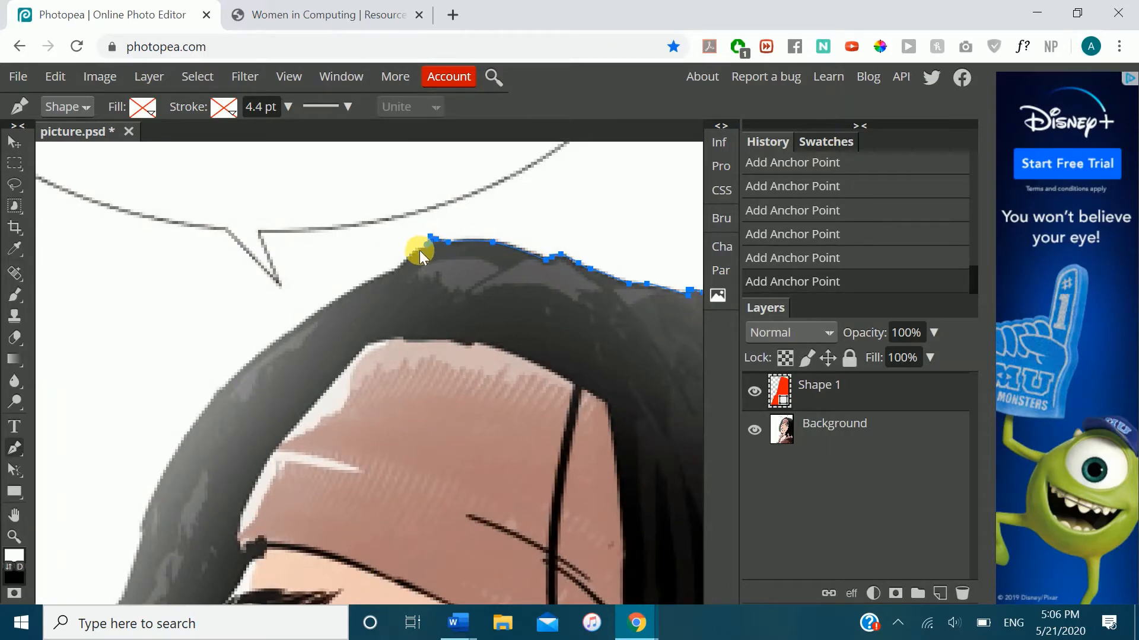
left_click(407, 259)
left_click(397, 269)
- Continue the outline down the outer left edge of the hair from the crown to beside the closed eye
scroll(397, 269, "left", 3)
left_click(558, 330)
left_click(490, 390)
scroll(356, 356, "down", 2)
scroll(350, 351, "left", 1)
left_click_drag(525, 286, 522, 298)
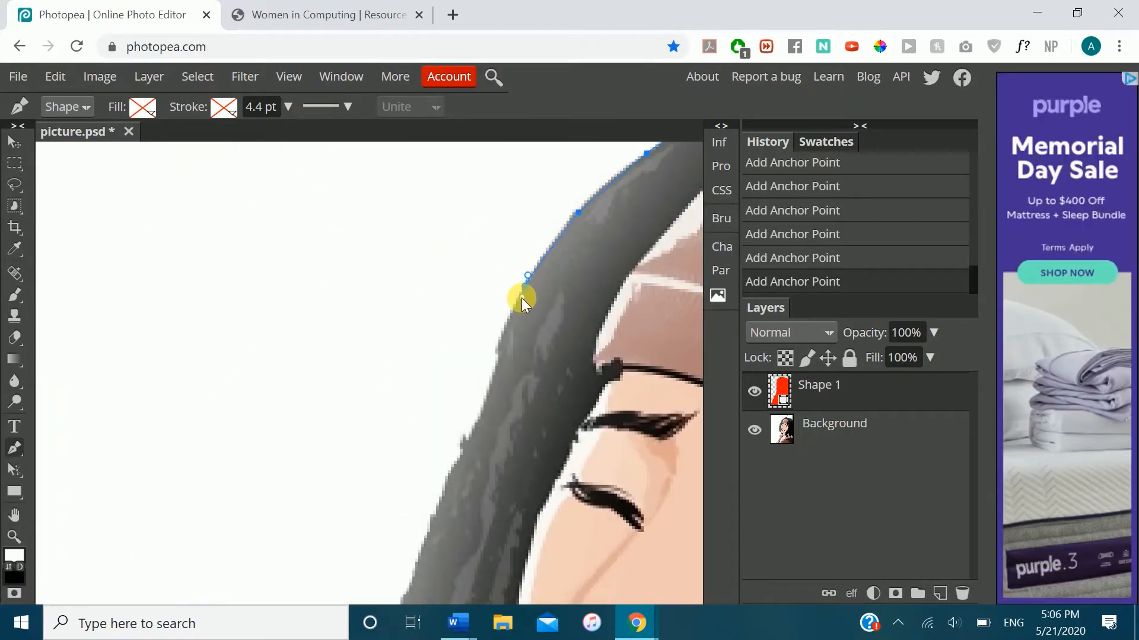
scroll(510, 309, "down", 2)
left_click(498, 263)
left_click(460, 362)
left_click(460, 366)
scroll(401, 379, "right", 1)
scroll(397, 373, "down", 2)
left_click_drag(353, 224, 349, 234)
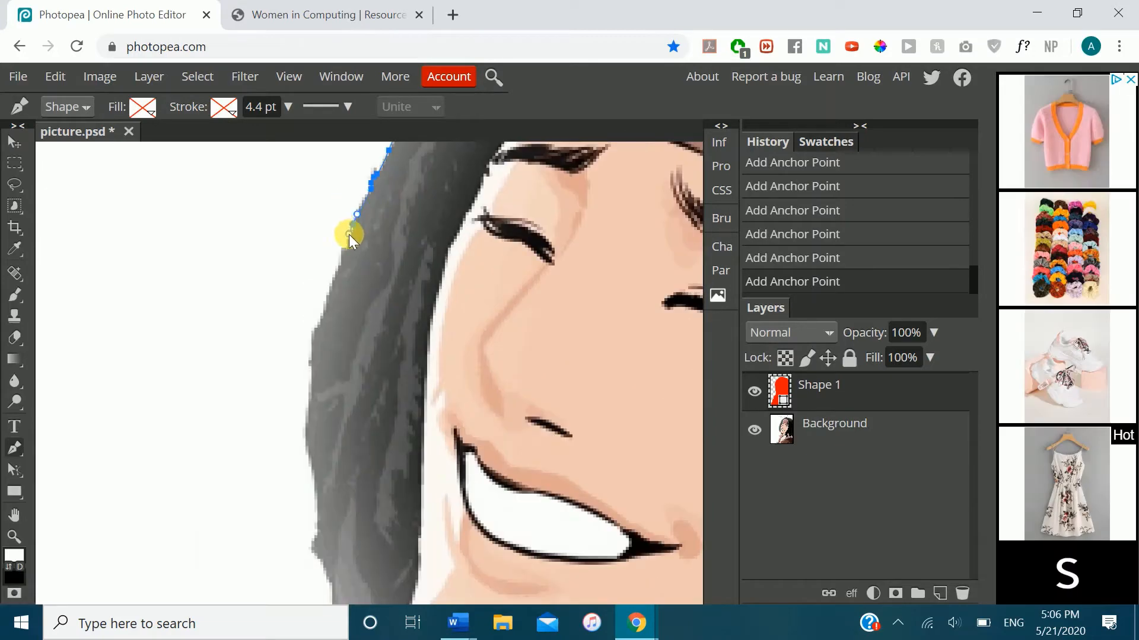
- Trace the outer left edge of the hair from eye level down to just above its lower tip, undoing one misplaced point
left_click(332, 285)
key("ctrl+z")
left_click(326, 302)
left_click(323, 313)
left_click(314, 329)
left_click(312, 349)
scroll(306, 311, "down", 2)
left_click_drag(311, 301, 306, 315)
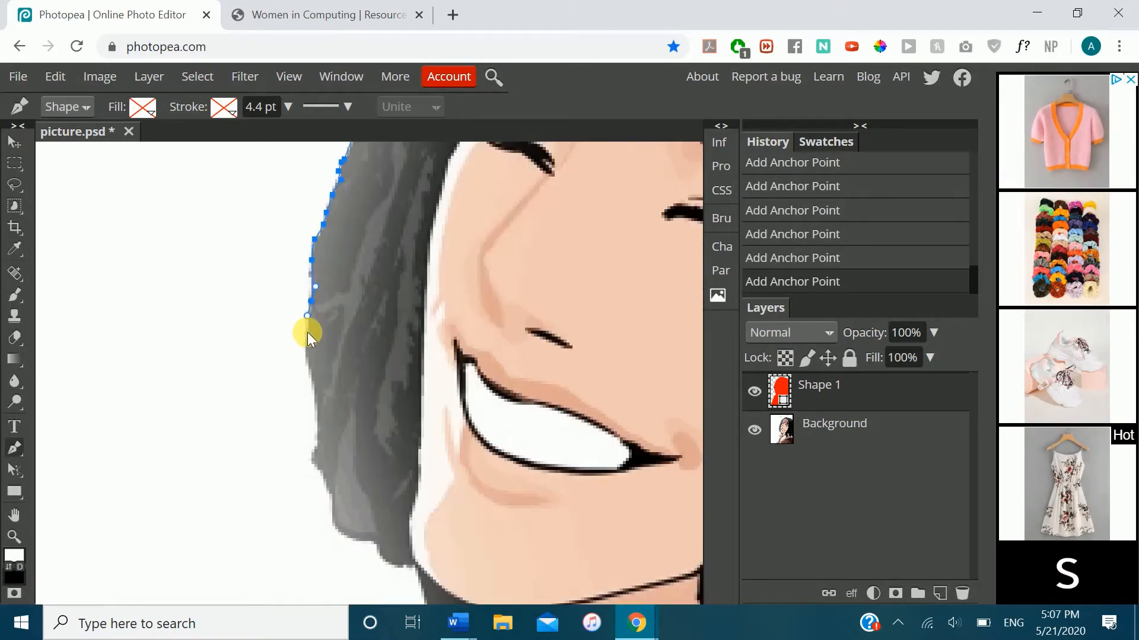
scroll(318, 410, "down", 1)
left_click(317, 345)
left_click(311, 373)
left_click(323, 384)
left_click(326, 399)
left_click(333, 428)
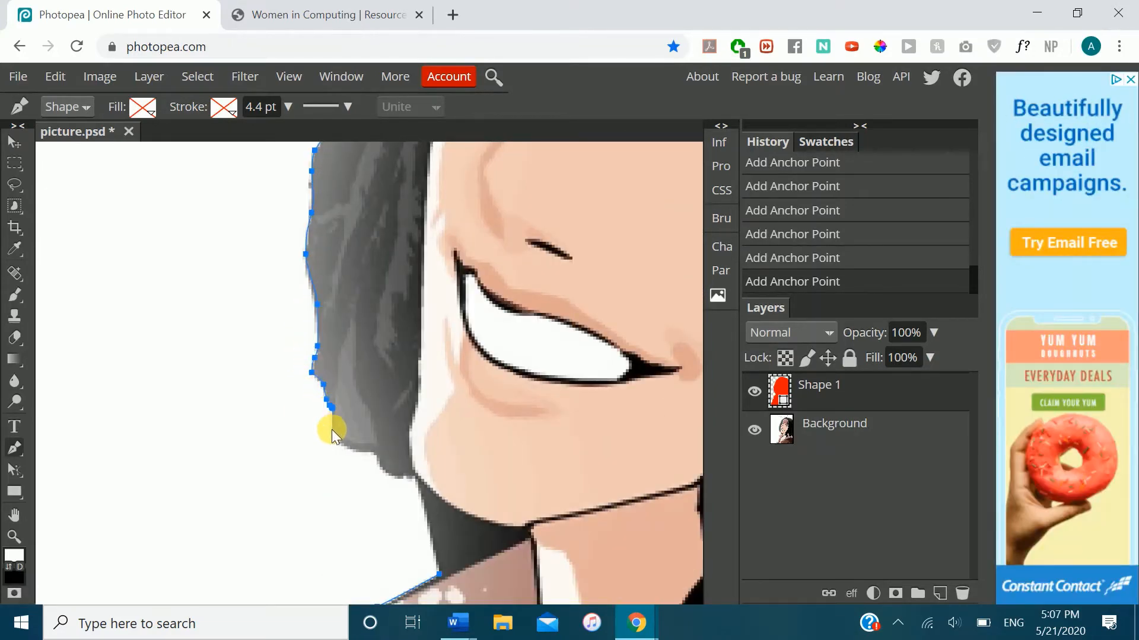
- Trace around the hair's lower tip and down the neck, then close the outline at its starting point on the shoulder
scroll(332, 429, "down", 1)
left_click_drag(341, 357, 349, 362)
left_click(371, 363)
left_click(382, 381)
left_click(397, 388)
left_click(415, 390)
scroll(415, 390, "down", 1)
left_click(438, 396)
- Convert the closed figure outline into a selection
scroll(433, 351, "down", 4)
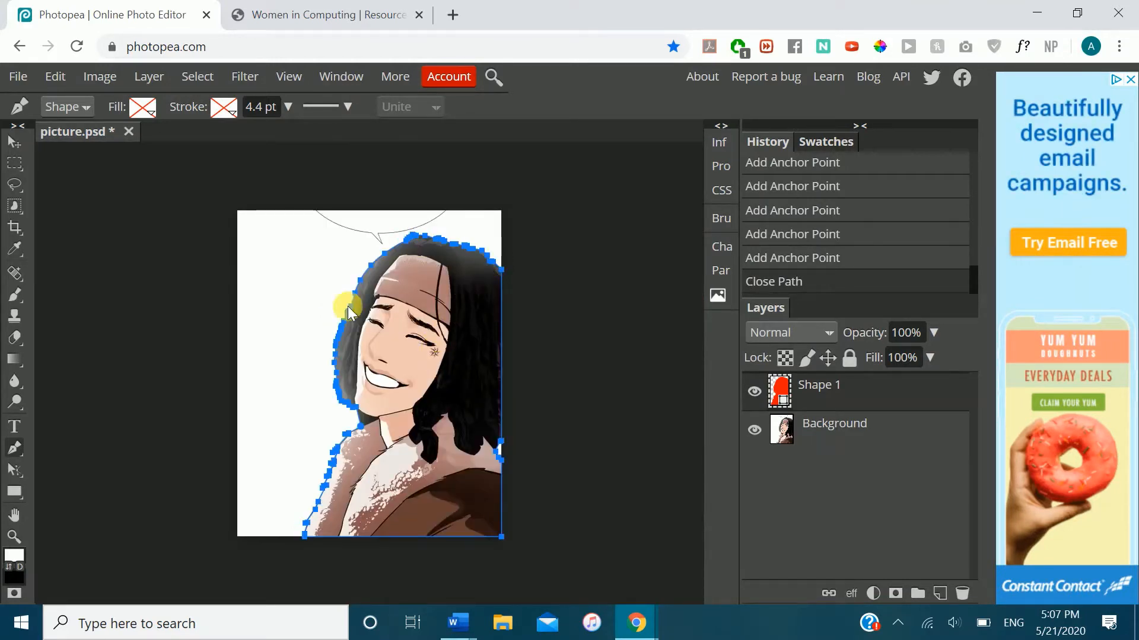
right_click(394, 370)
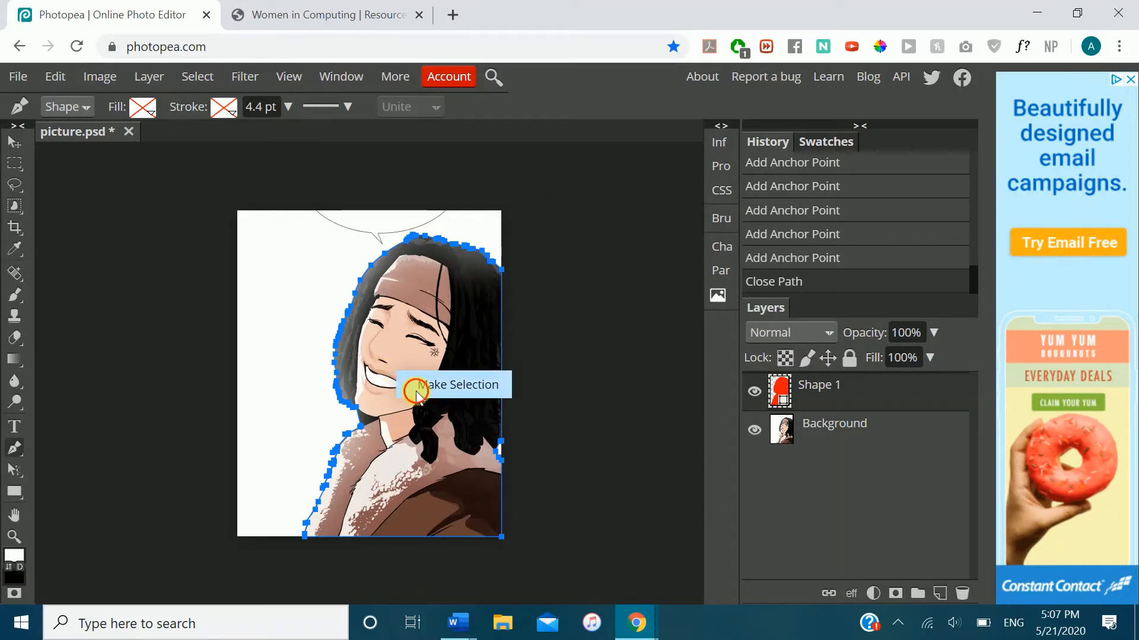
left_click(415, 390)
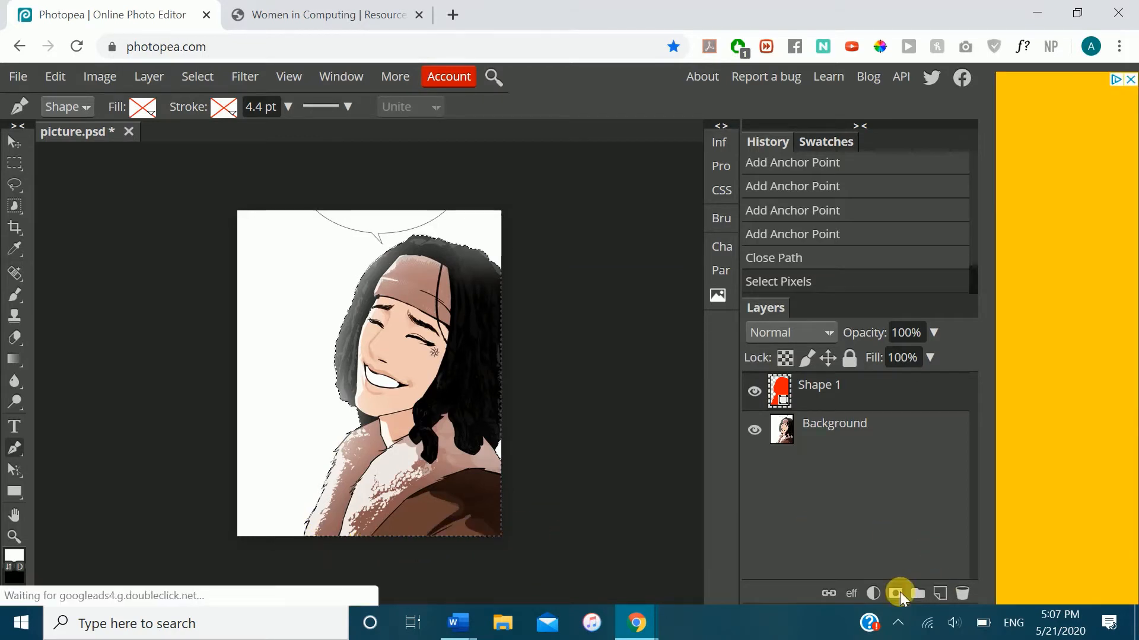
- Create a layer folder and name it Mask
left_click(918, 592)
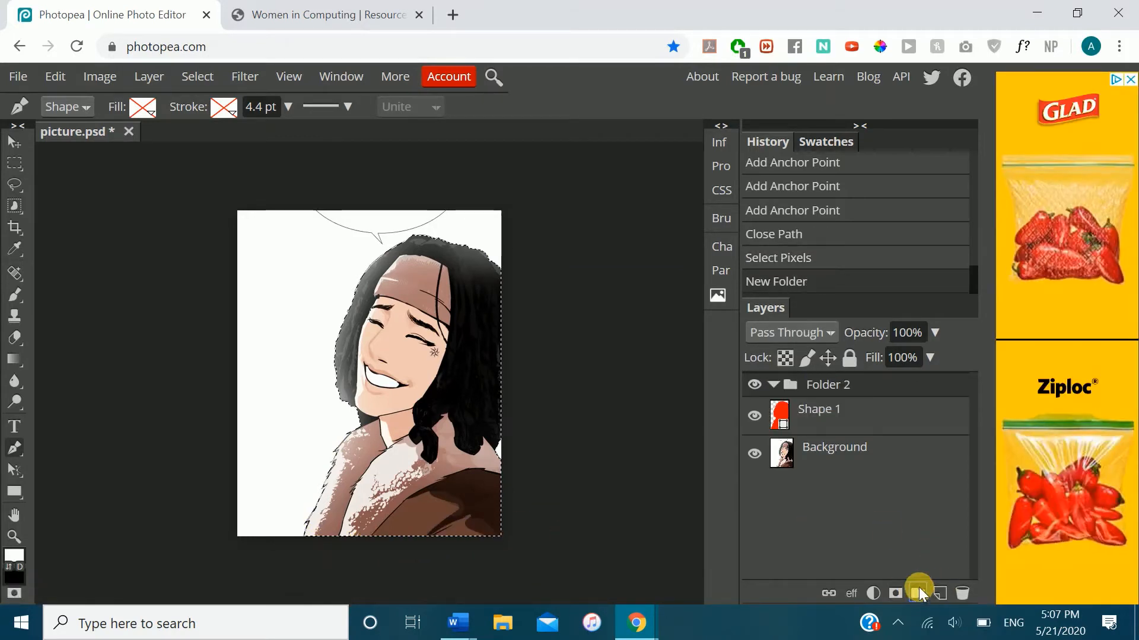
double_click(831, 383)
type("Mask")
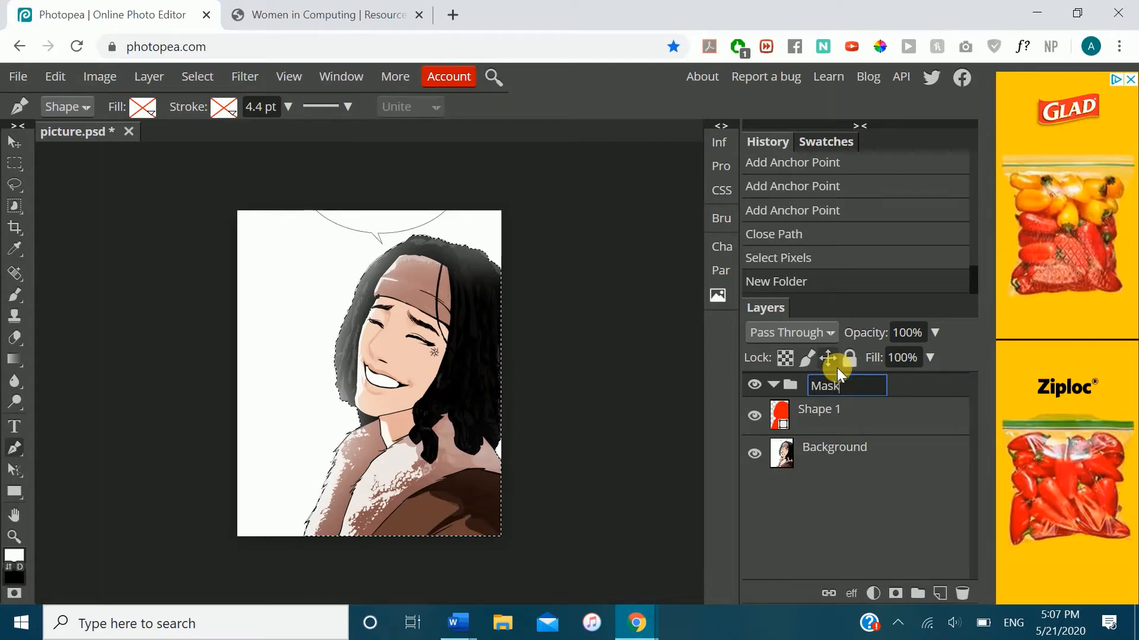
key("Return")
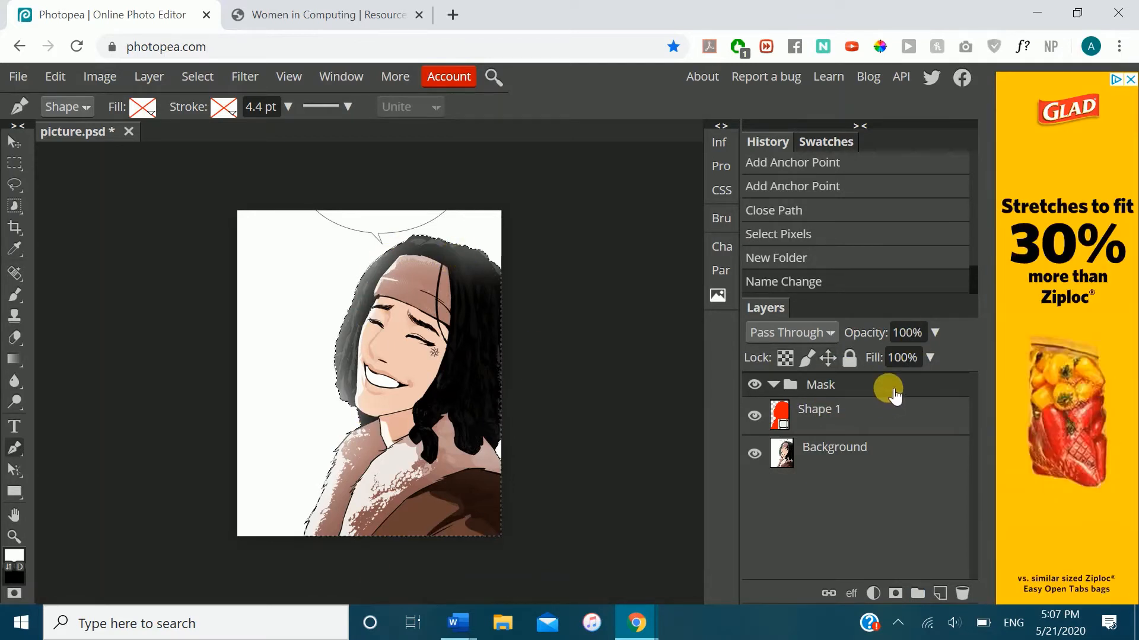
- Add a raster mask to the Mask folder from the figure selection, and hide the Shape 1 layer
left_click(896, 594)
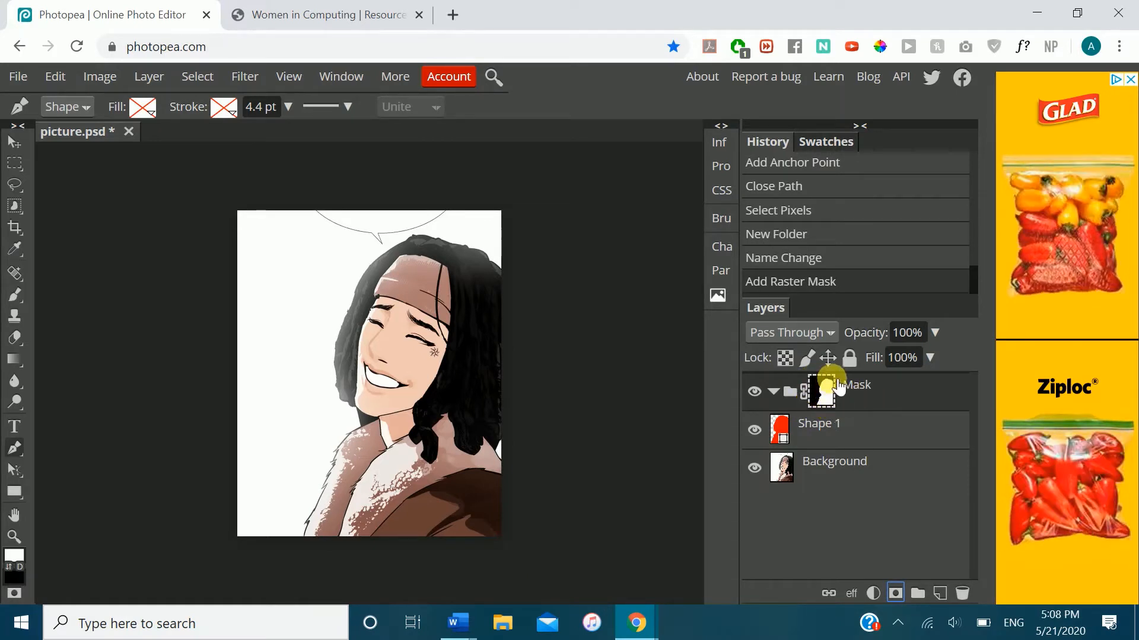
left_click(753, 432)
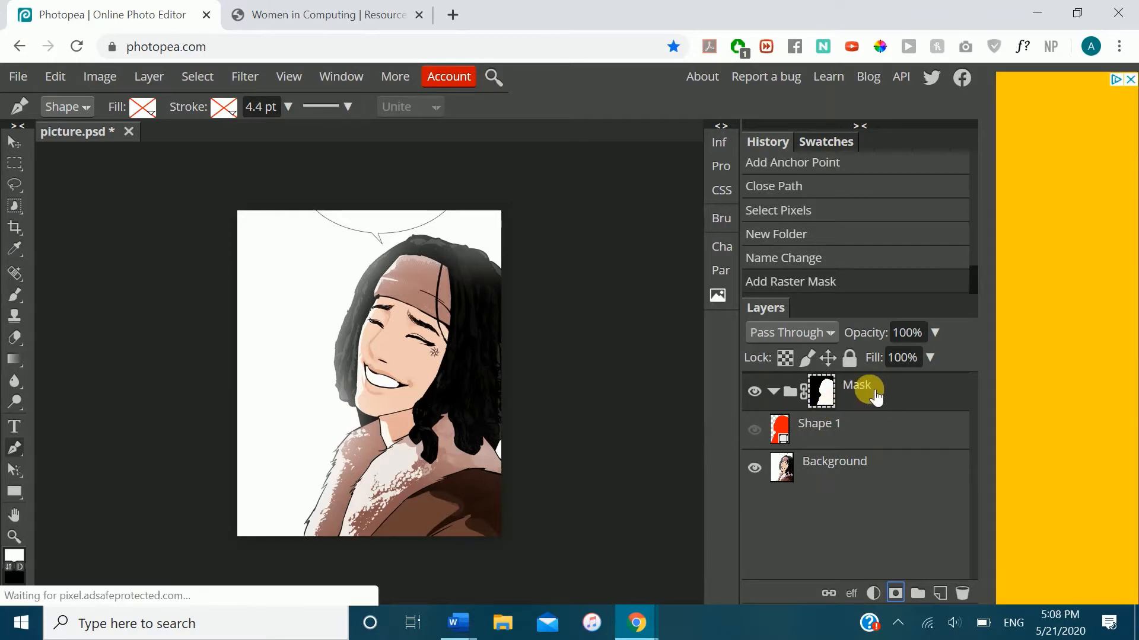
left_click(774, 390)
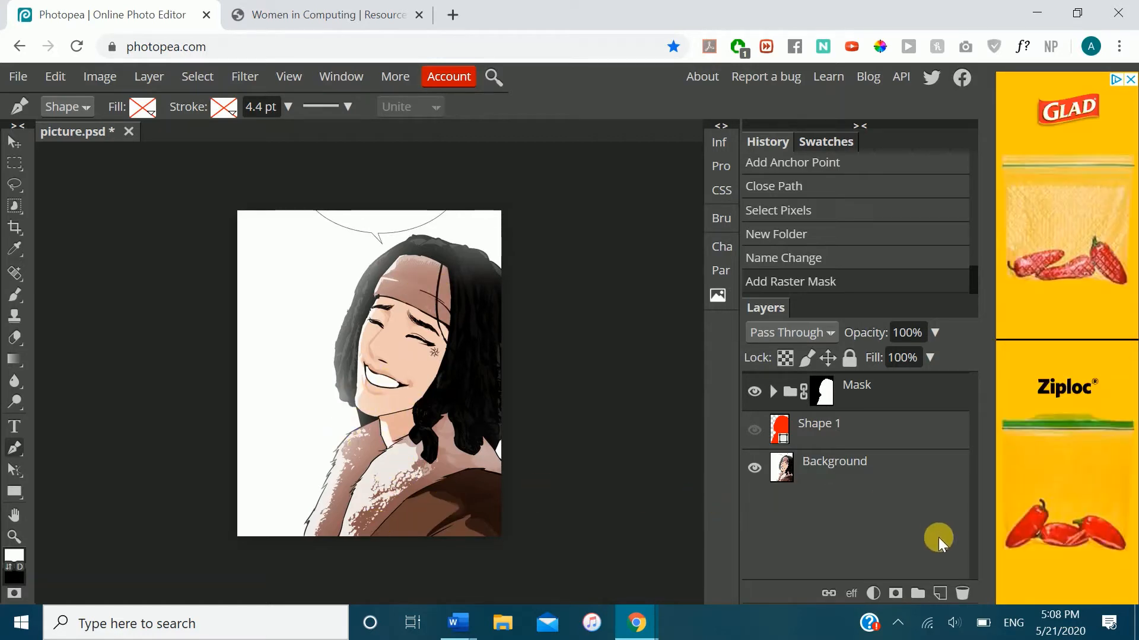
- Create four new layer folders above the Mask folder
left_click(923, 594)
left_click(924, 593)
left_click(923, 593)
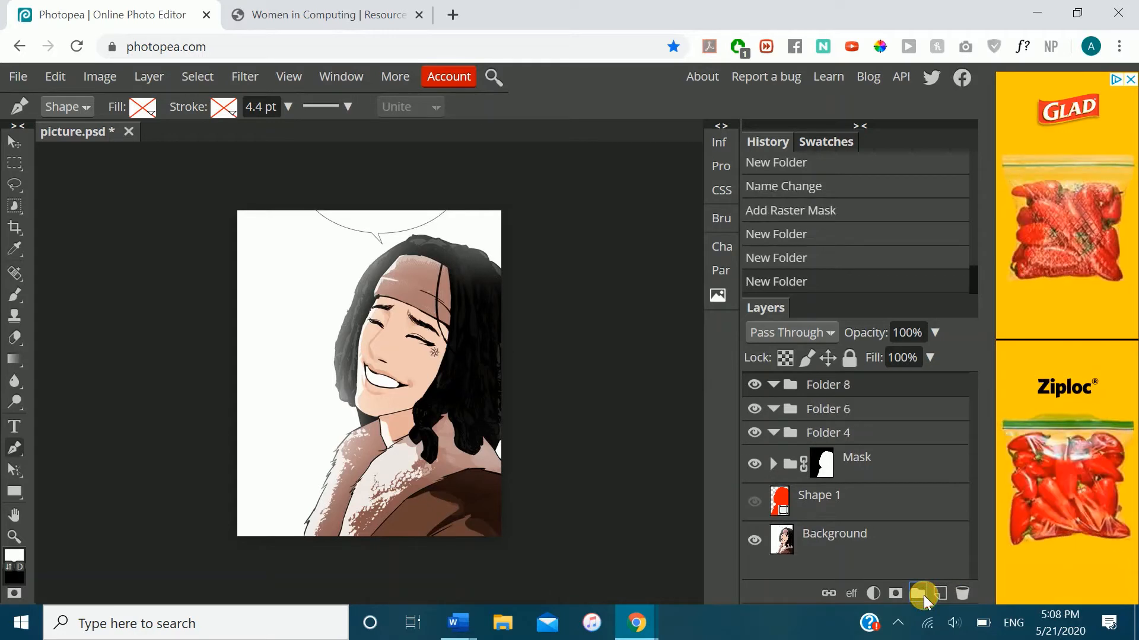
left_click(923, 593)
- Move all four new folders into the Mask folder and expand it to show them
left_click(811, 455)
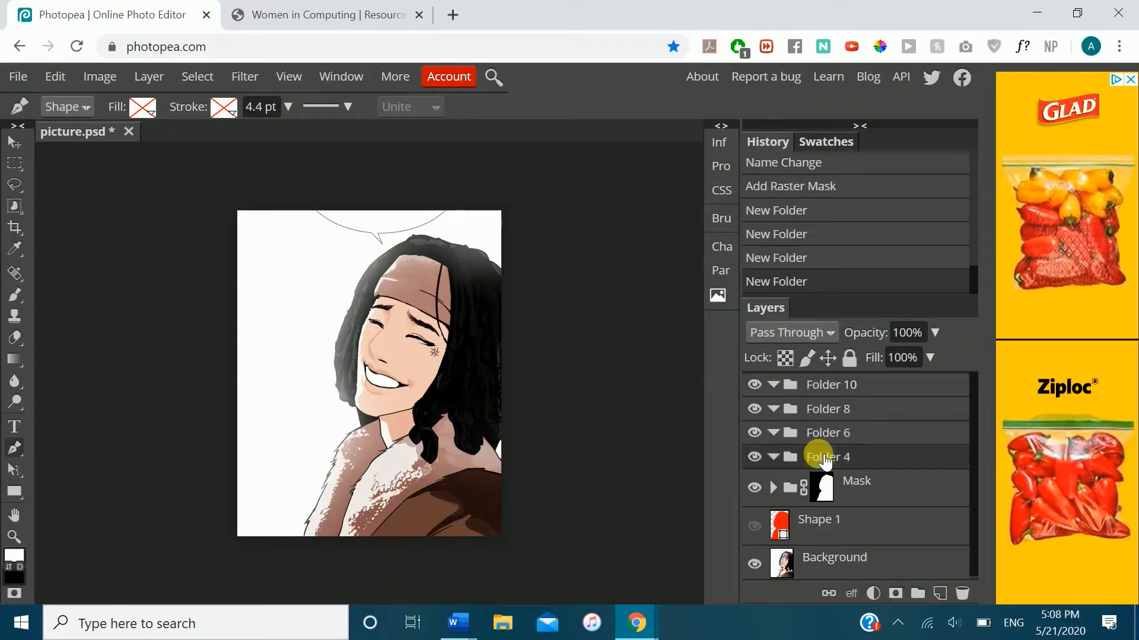
left_click(823, 392, "shift")
left_click_drag(824, 403, 856, 489)
left_click(772, 391)
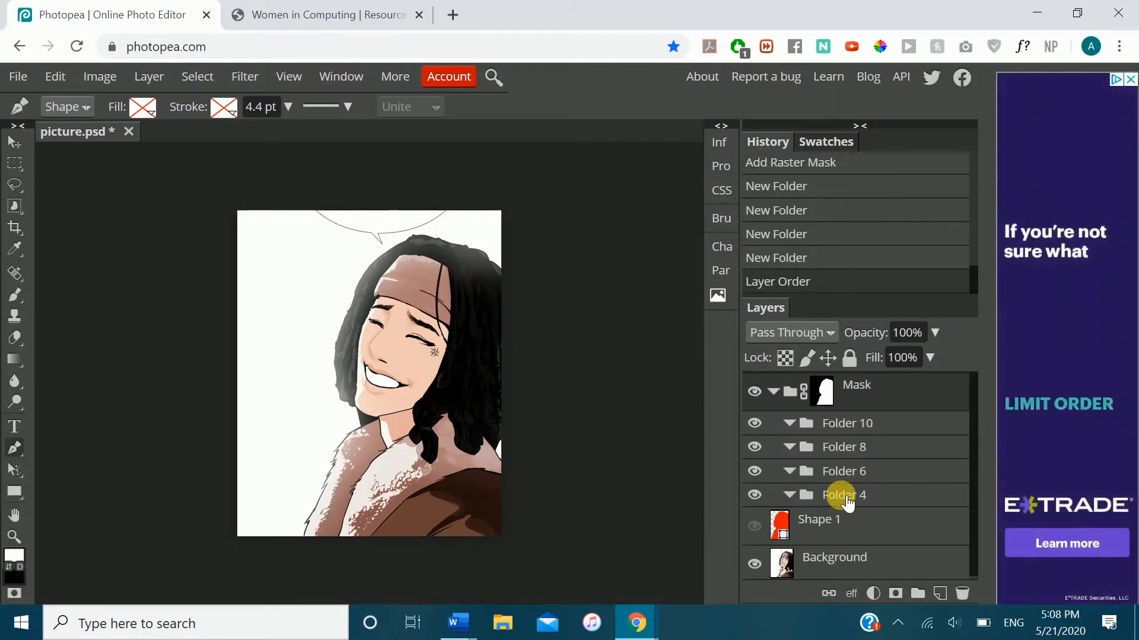
left_click(844, 497)
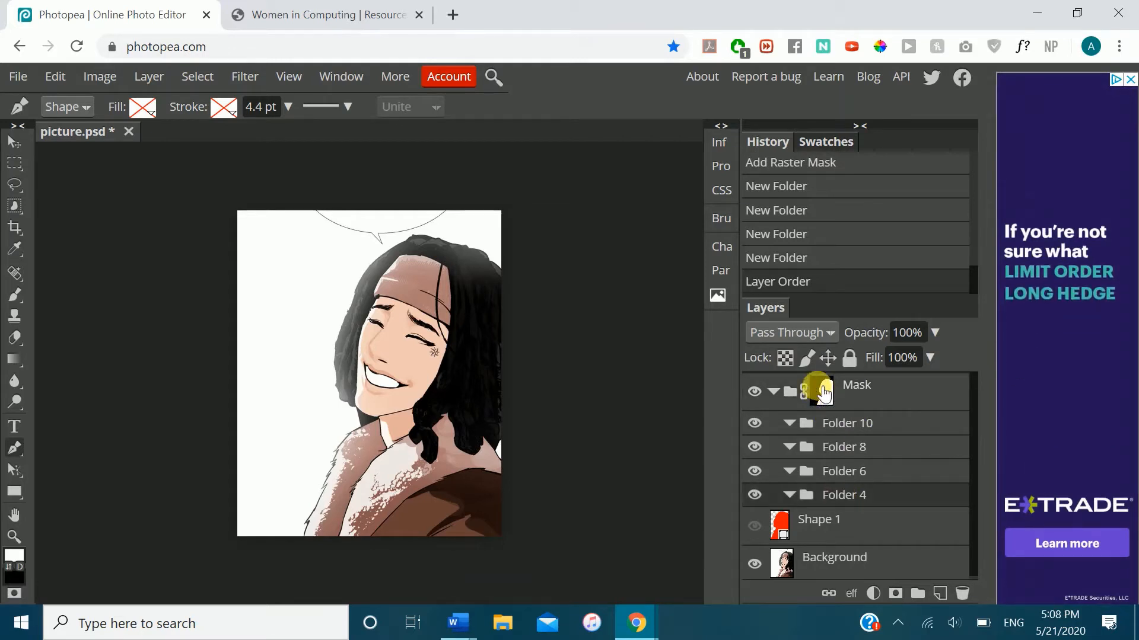
left_click_drag(823, 392, 819, 495)
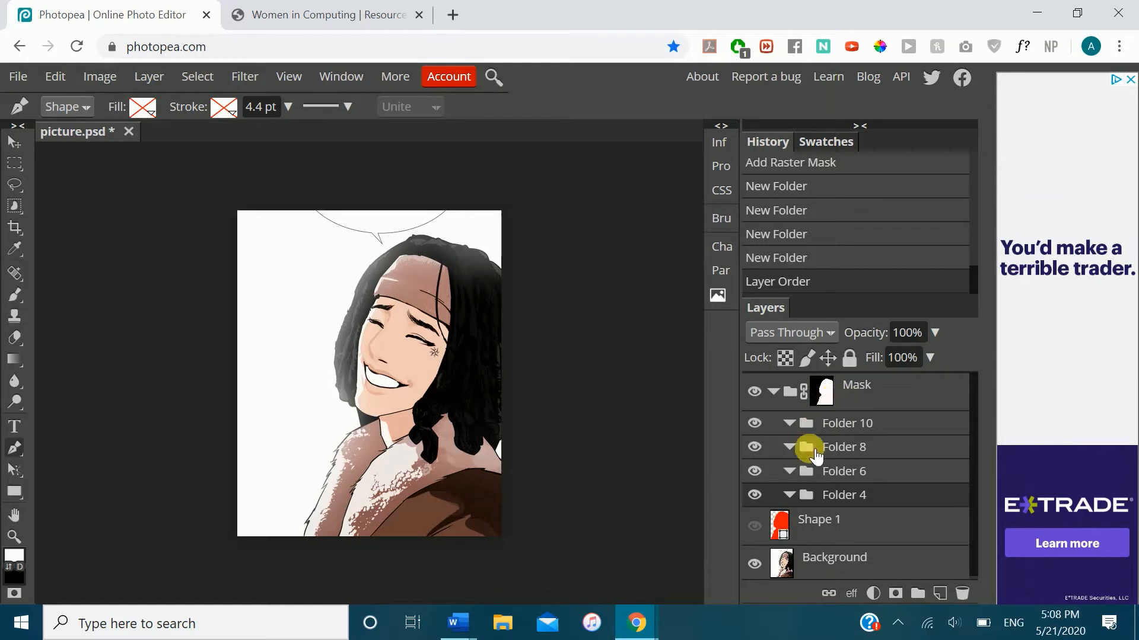
- Rename the lowest subfolder, Folder 4, as Jacket and Folder 6 above it as Skin
double_click(861, 496)
type("Jacket")
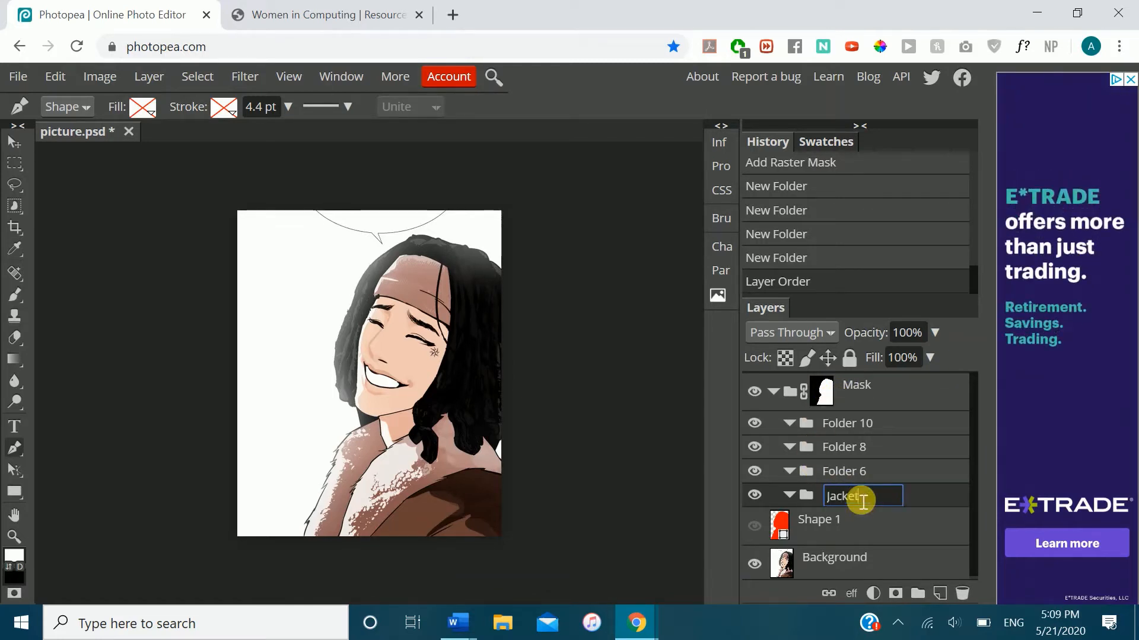
key("Return")
double_click(856, 473)
type("Sk")
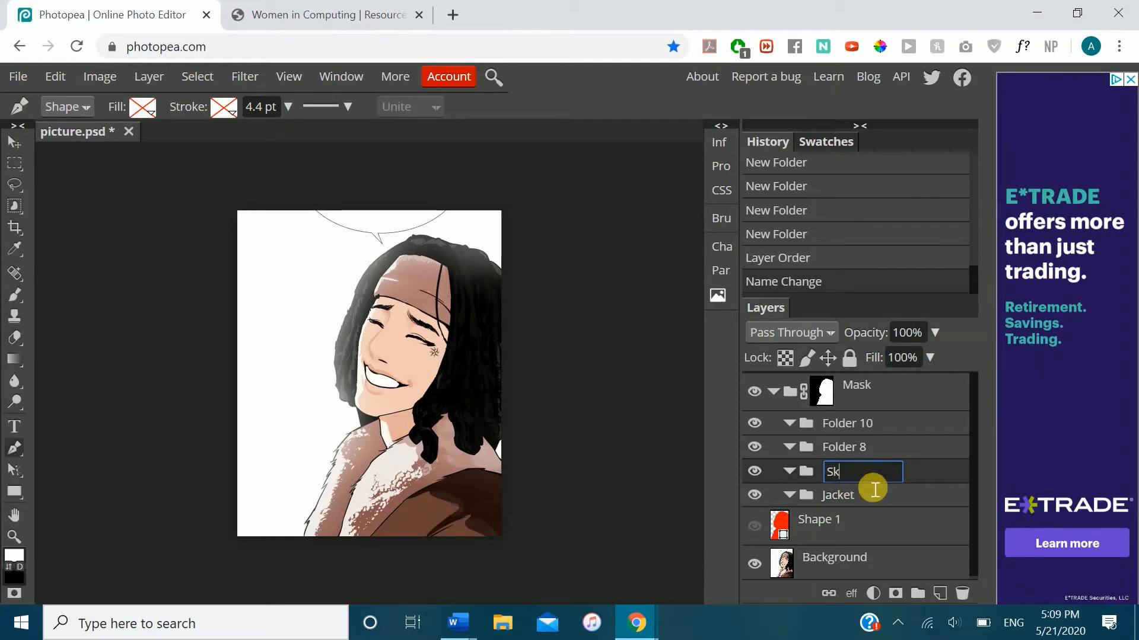
type("in")
key("Return")
- Rename Folder 8 as Hair and the topmost subfolder, Folder 10, as Headband
double_click(857, 449)
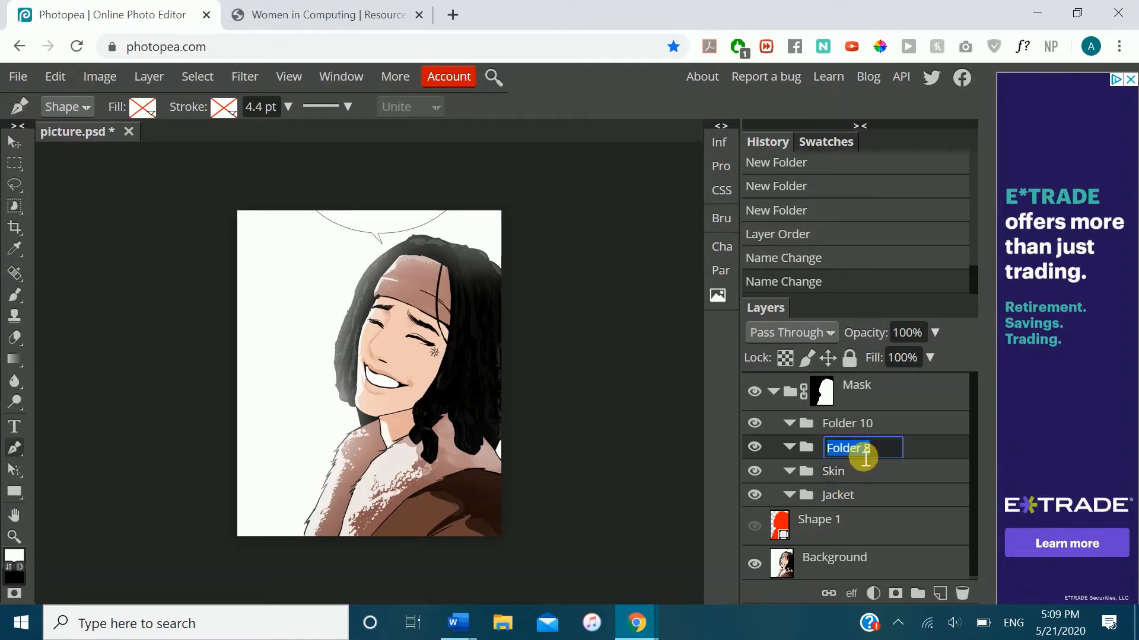
type("Hair")
key("Return")
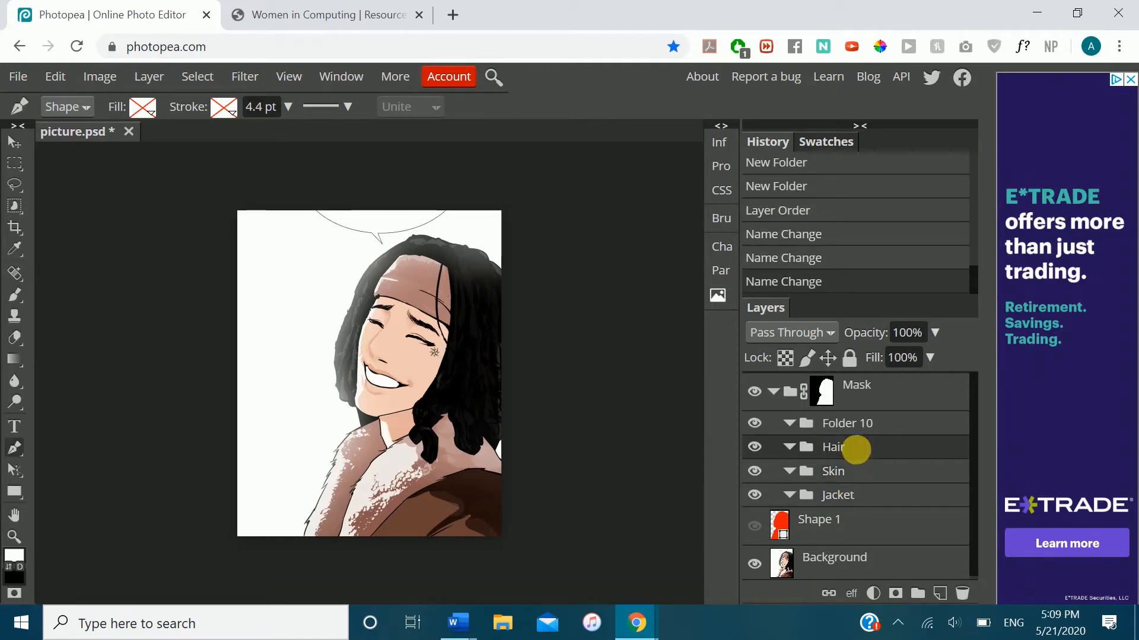
double_click(859, 424)
type("Head")
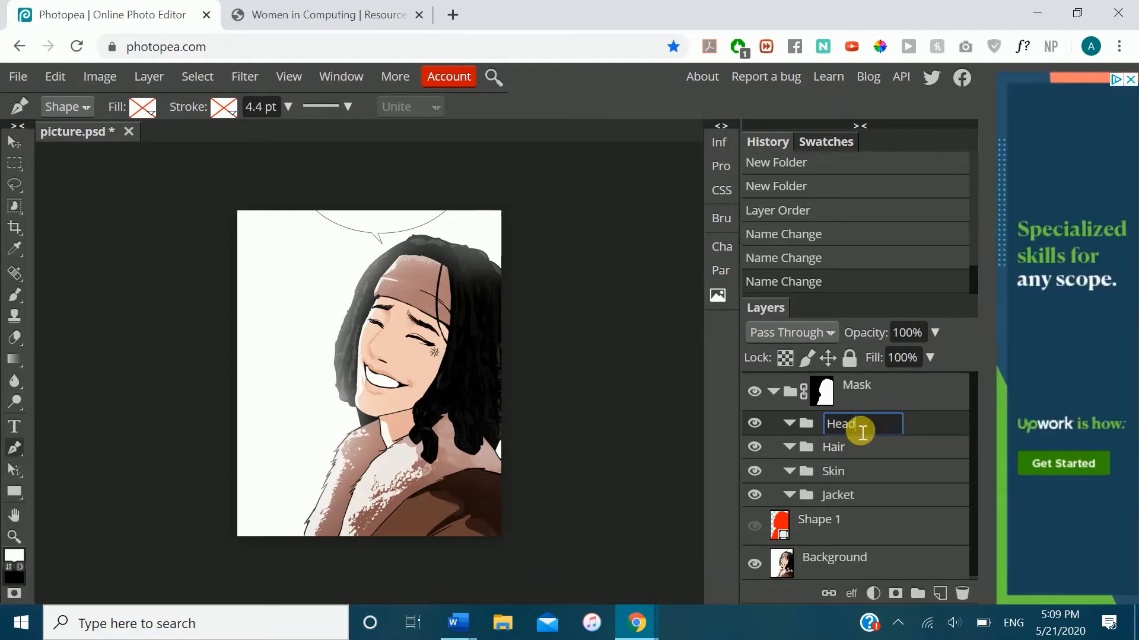
type("band")
key("Return")
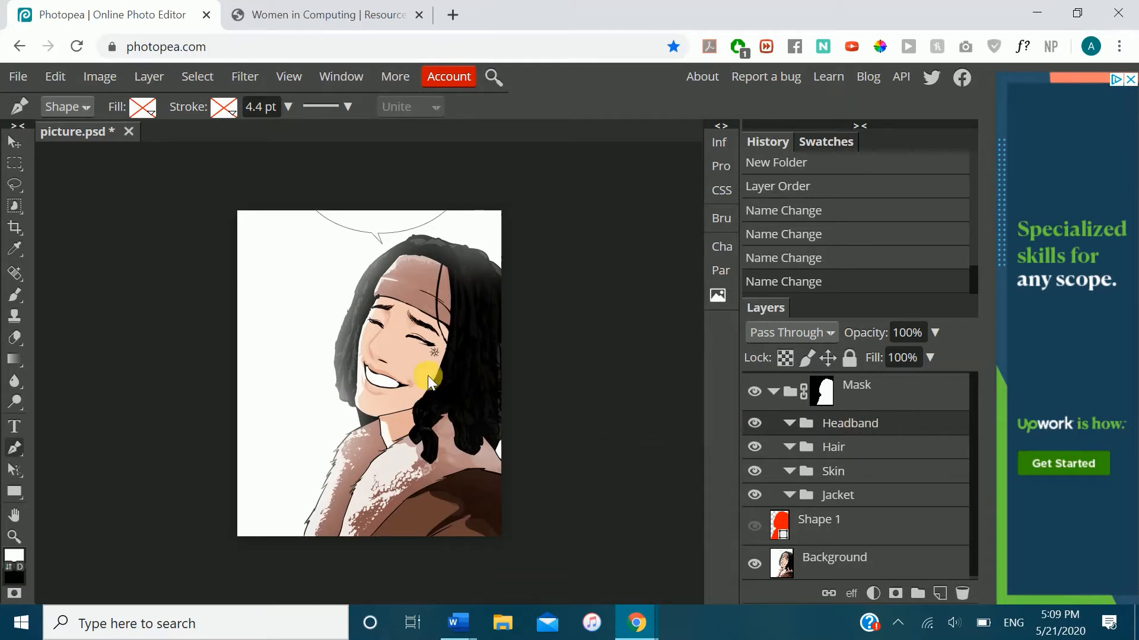
- Select the Skin folder and sample the light skin tone from the face as the foreground colour
left_click(832, 473)
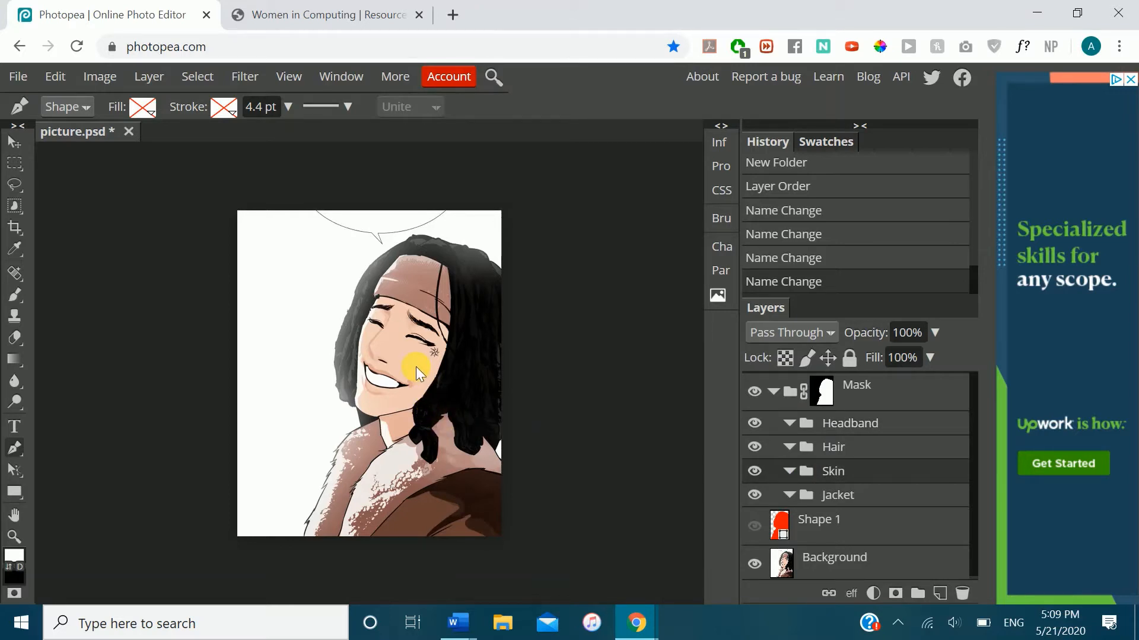
key("i")
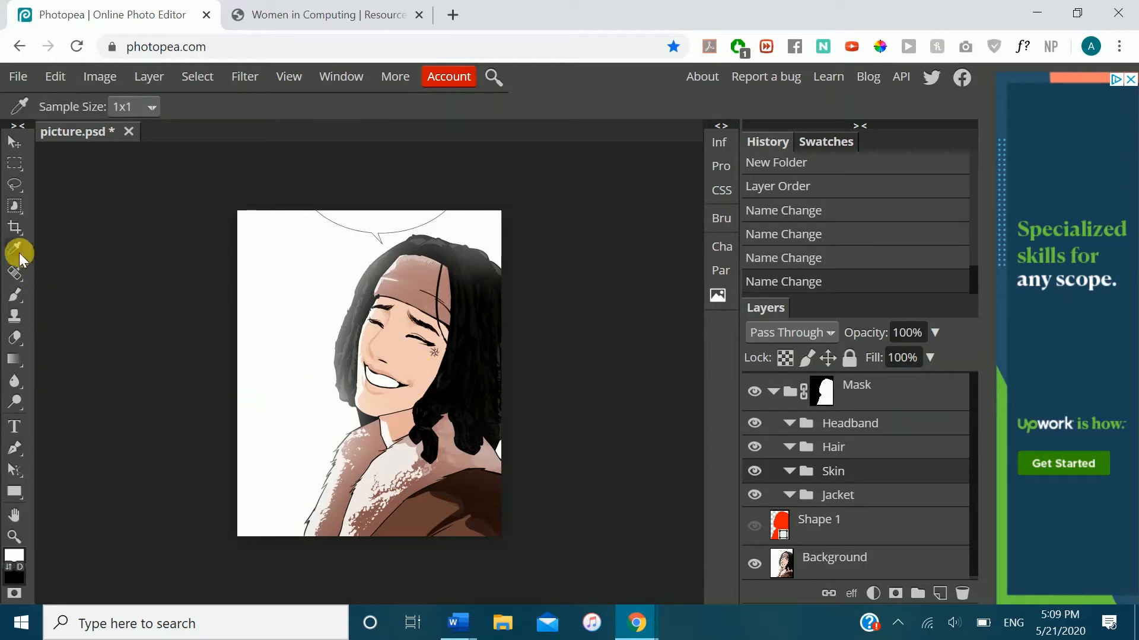
left_click(400, 357)
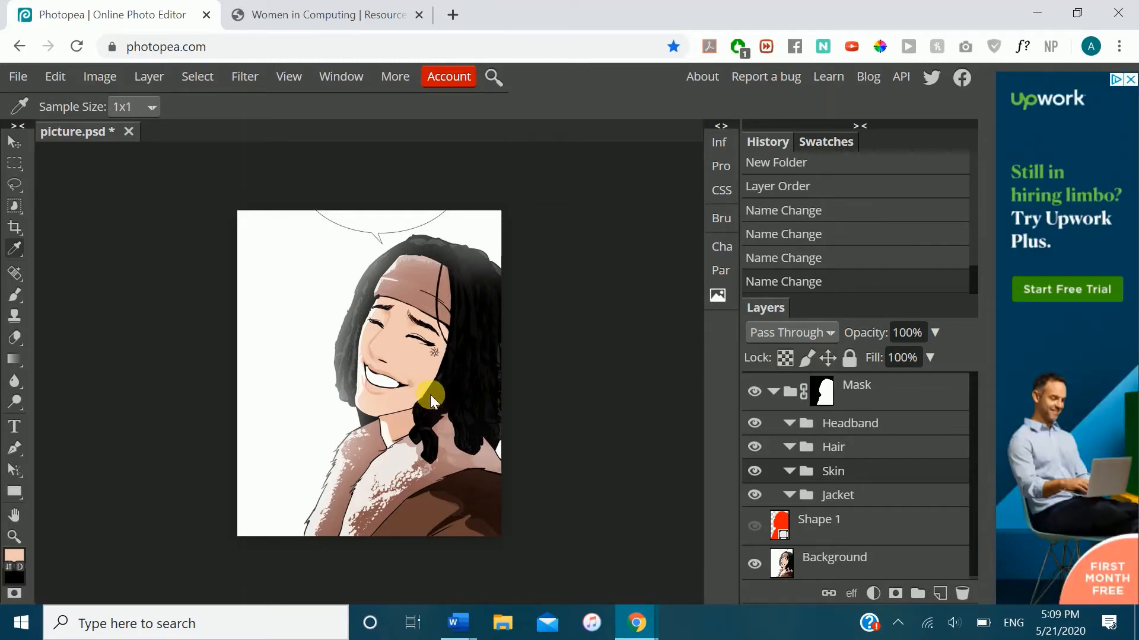
- Start a face outline with the Pen tool along the headband's lower edge, from the right temple to the left
key("p")
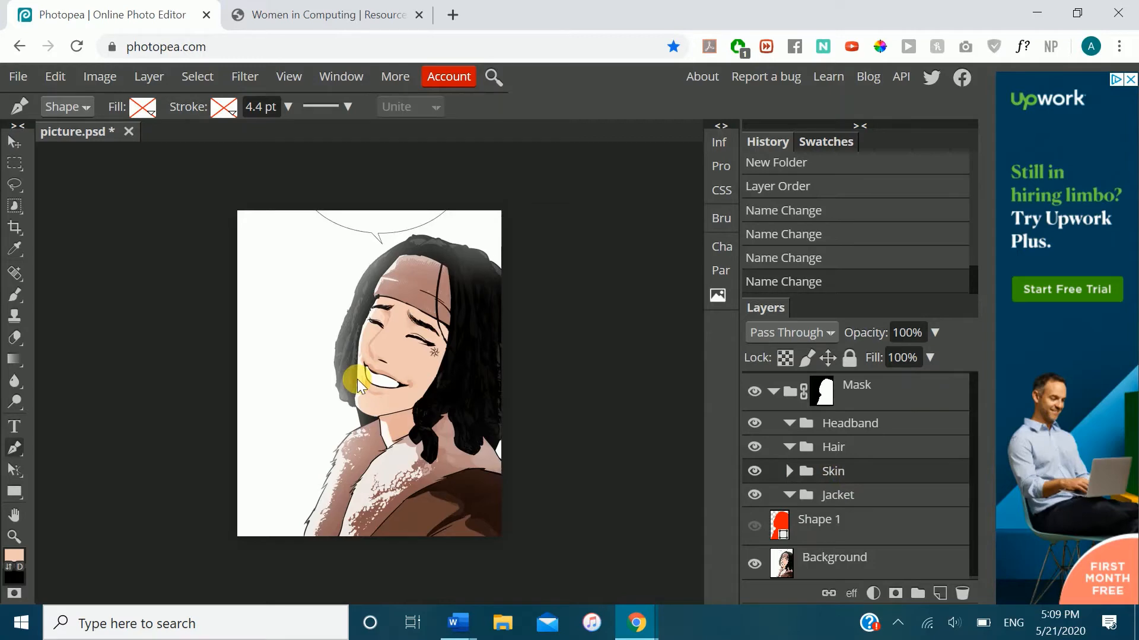
scroll(357, 379, "up", 3)
scroll(357, 379, "up", 2)
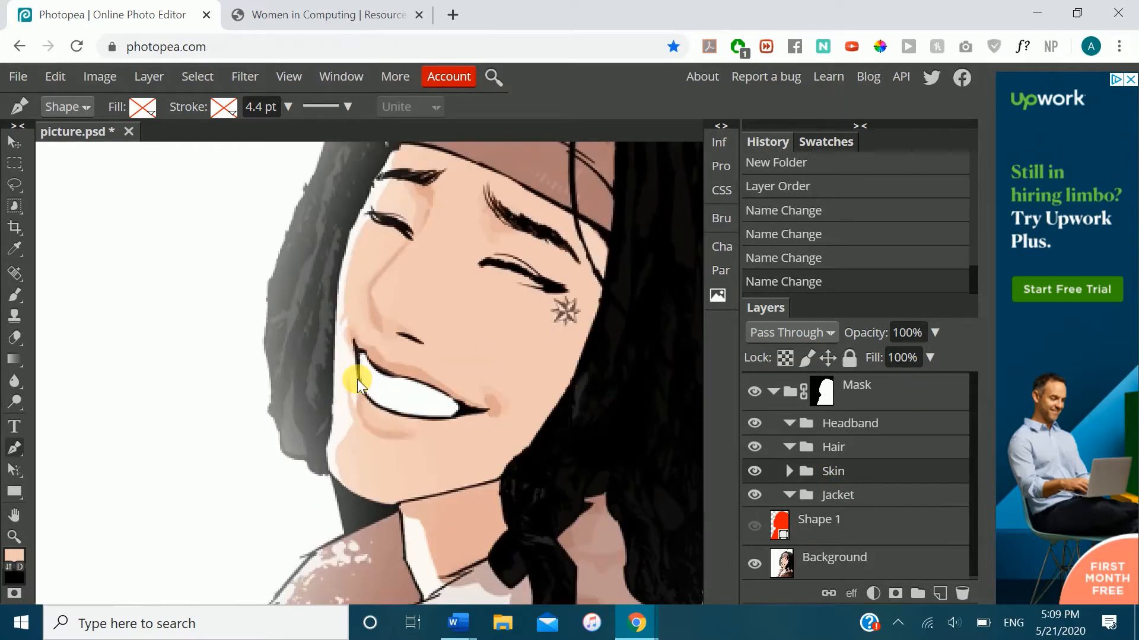
scroll(421, 335, "up", 2)
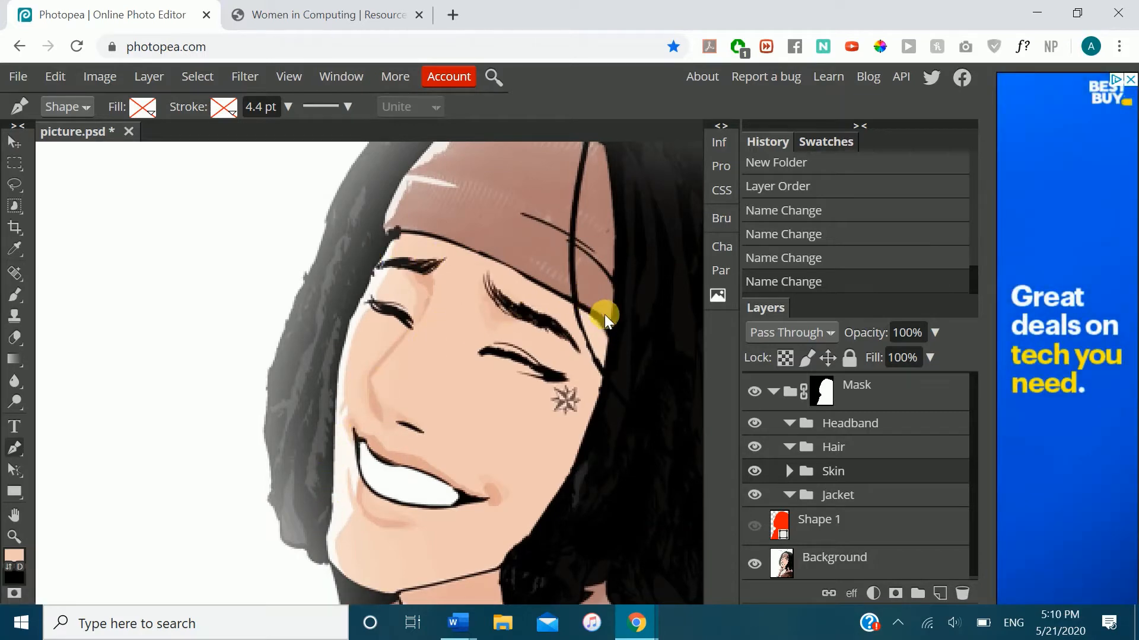
left_click(607, 323)
left_click(539, 284)
left_click(523, 273)
left_click(456, 245)
left_click(406, 233)
left_click(392, 235)
scroll(390, 236, "down", 1)
left_click(384, 159)
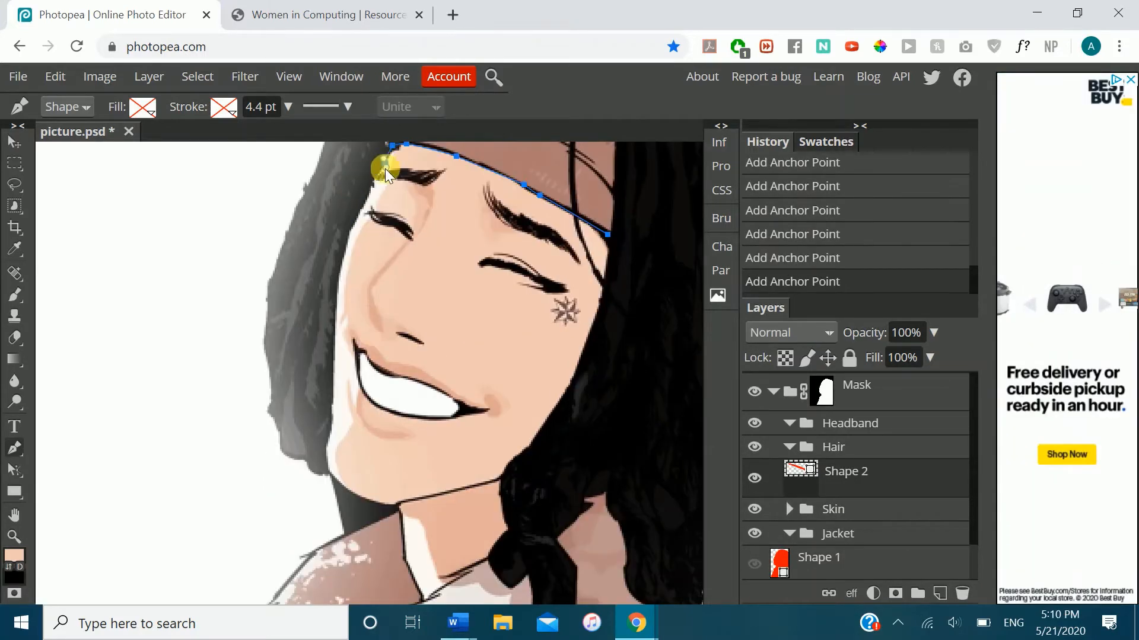
key("ctrl+z")
- Continue the face outline from the left end of the headband down past the temple to the upper cheek
key("ctrl+plus")
key("ctrl+plus")
scroll(421, 206, "up", 2)
left_click(381, 222)
left_click(338, 313)
scroll(340, 317, "down", 1)
left_click(319, 296)
scroll(318, 302, "down", 1)
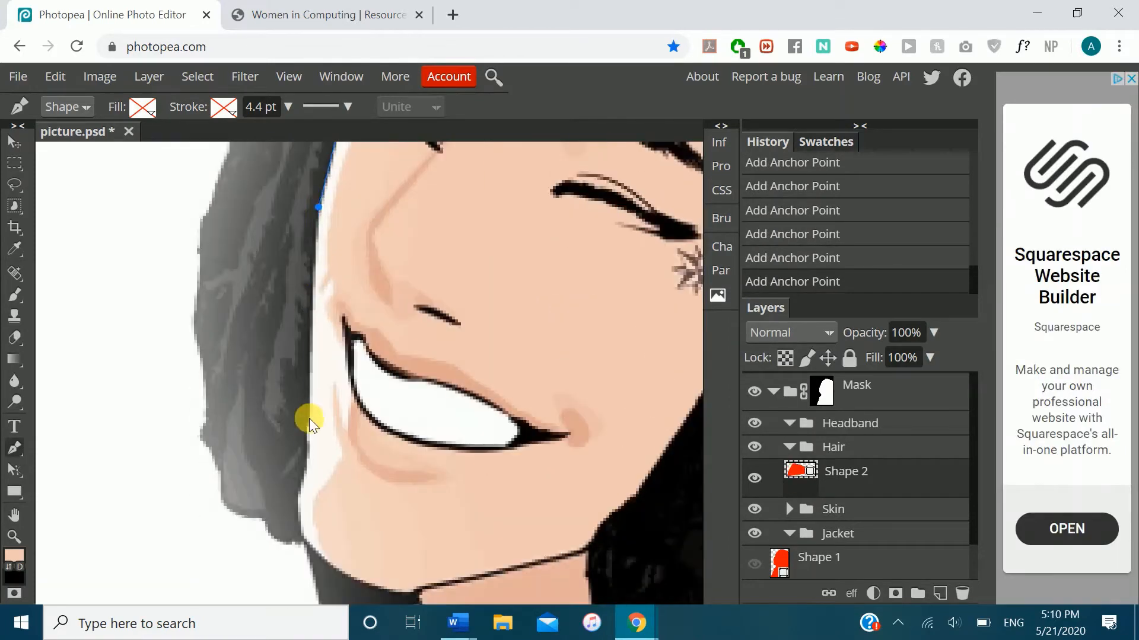
- Continue the face outline down the left cheek and around the jaw to the point where the chin meets the neck
left_click(307, 430)
scroll(307, 429, "down", 1)
left_click(307, 376)
left_click(298, 409)
left_click_drag(300, 442, 305, 449)
left_click(413, 504)
scroll(413, 504, "down", 1)
left_click(419, 427)
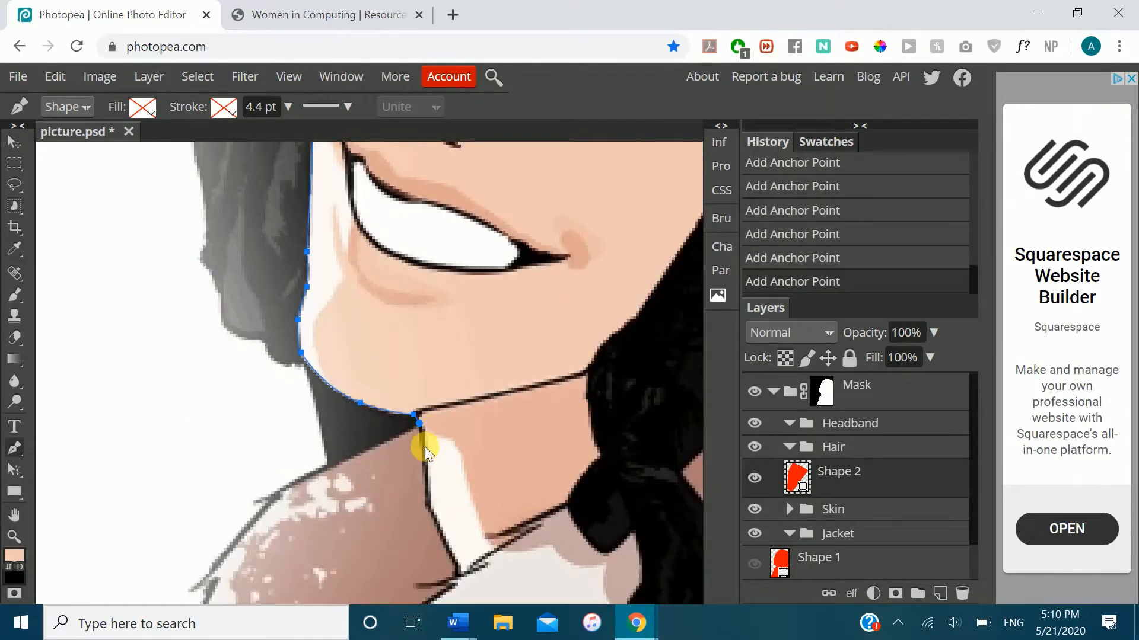
- Redo the last points under the chin and trace the left side of the neck down to the collar
scroll(424, 447, "down", 1)
key("ctrl+z")
key("ctrl+z")
left_click(423, 344)
left_click(428, 415)
left_click(455, 472)
left_click(454, 487)
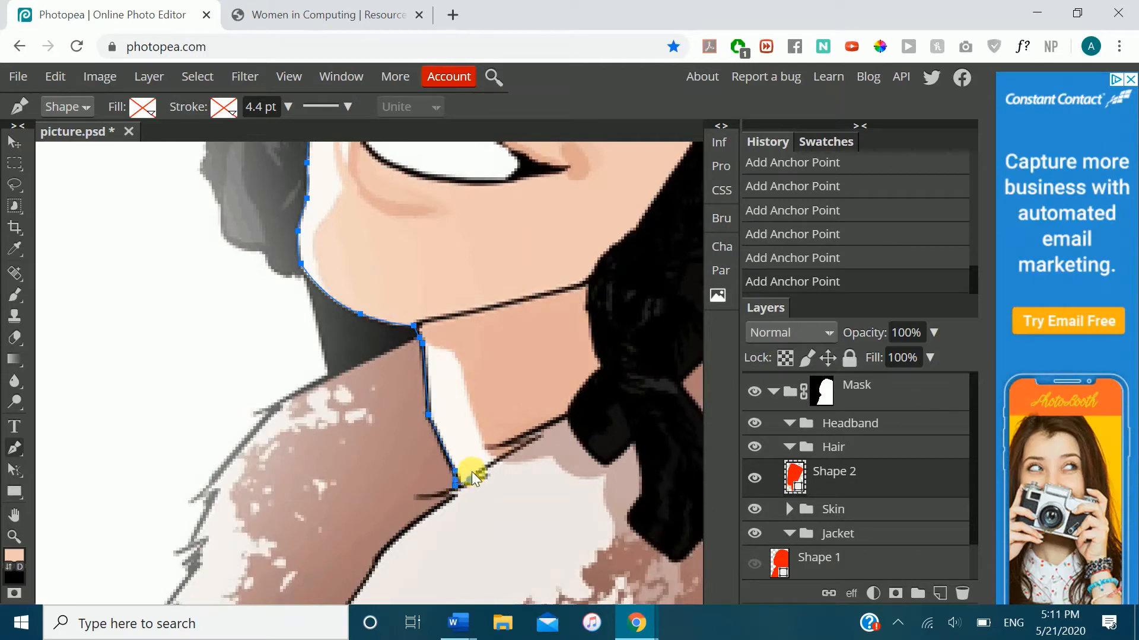
- Trace the base of the neck along the collar's edge, replacing misplaced anchor points
left_click(473, 474)
key("ctrl+z")
key("ctrl+z")
left_click(483, 473)
key("ctrl+z")
key("ctrl+z")
key("ctrl+z")
left_click(472, 478)
left_click(470, 478)
left_click(515, 450)
left_click(523, 445)
- Extend the skin outline along the neckline to the braid and up the right side of the neck beside the hair
left_click(490, 447)
left_click(532, 430)
left_click(568, 415)
key("ctrl+z")
left_click_drag(577, 393, 591, 378)
left_click(600, 367)
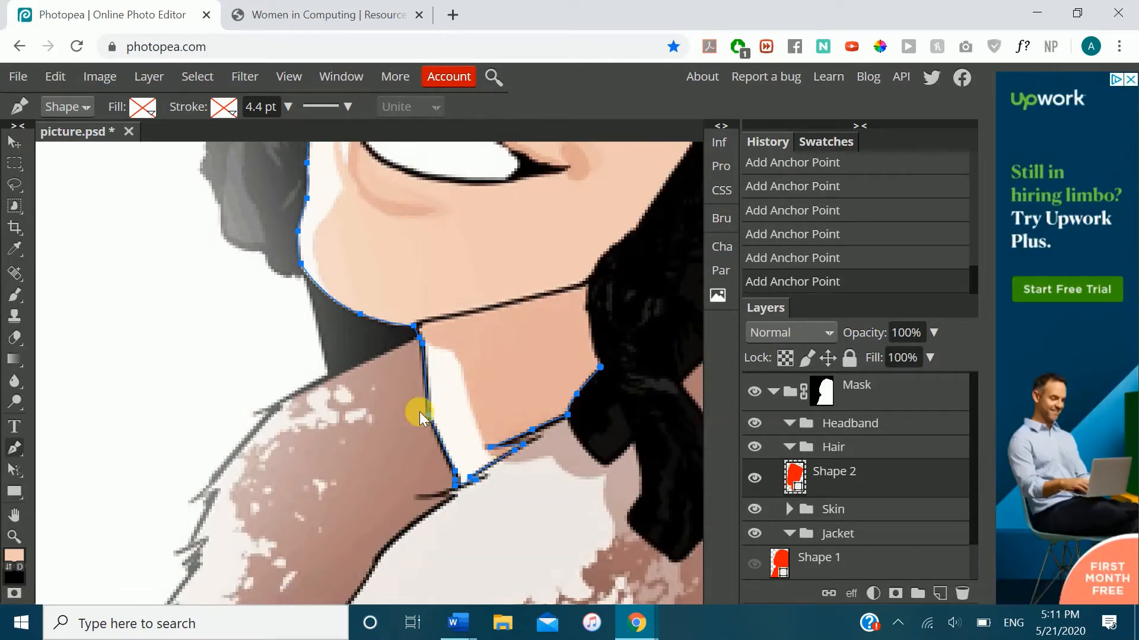
- Trace the right side of the face along the hair and close the outline at the headband's lower right corner
scroll(419, 411, "right", 2)
scroll(419, 411, "up", 1)
key("ctrl+z")
left_click(411, 394)
left_click(411, 367)
scroll(415, 362, "up", 1)
left_click_drag(431, 426, 444, 418)
scroll(583, 411, "up", 4)
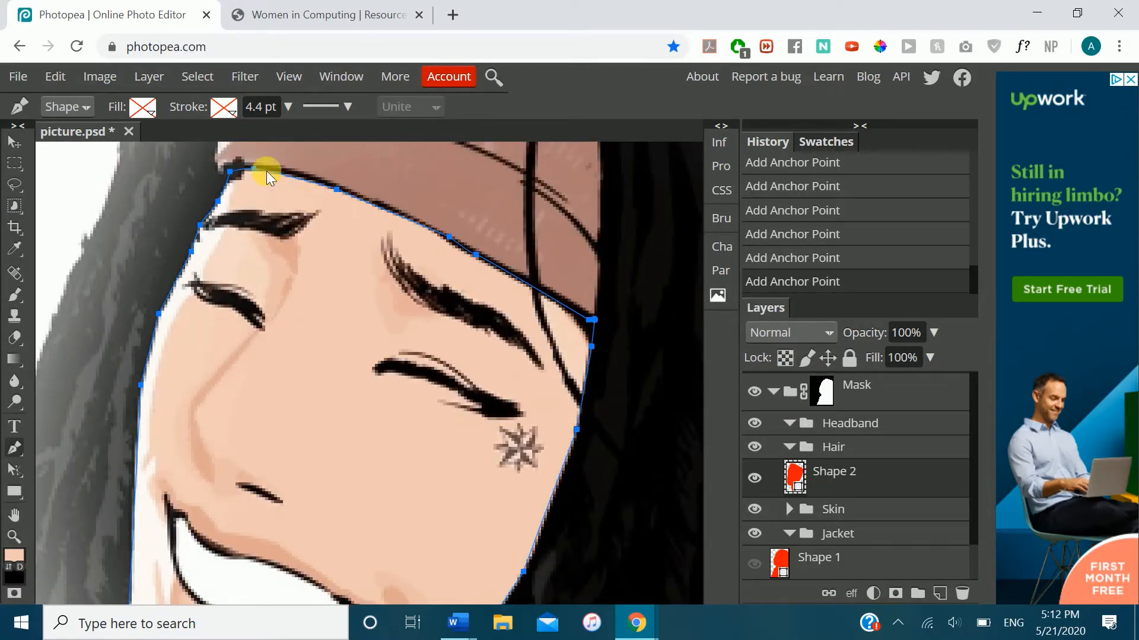
scroll(306, 191, "down", 4)
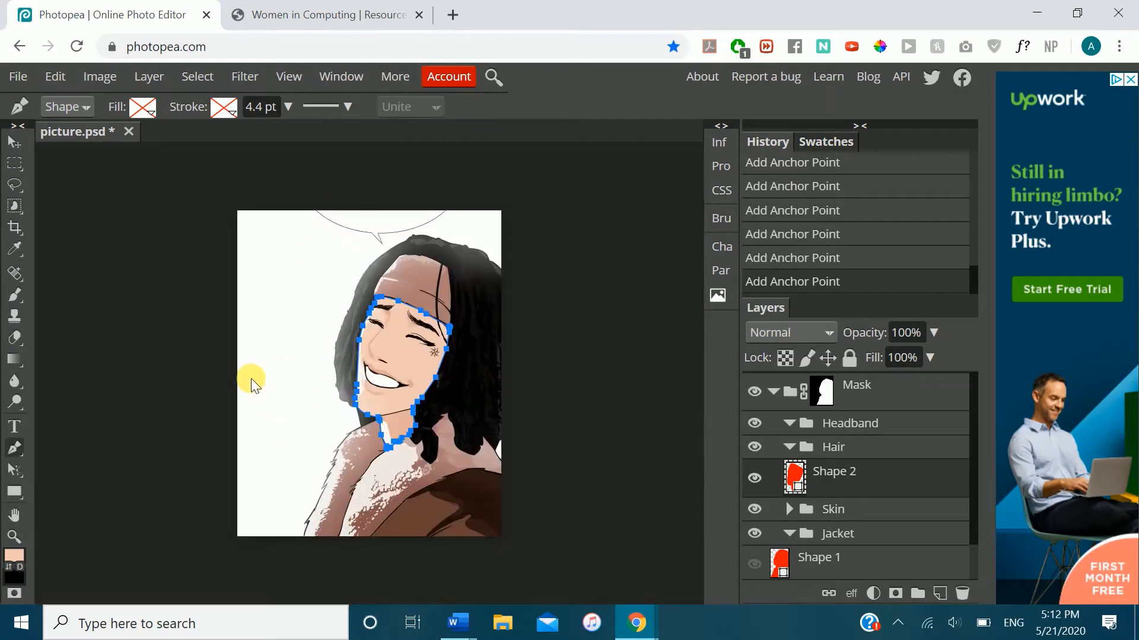
- Give the face shape a solid fill in the sampled skin colour, eec8b5
left_click(144, 108)
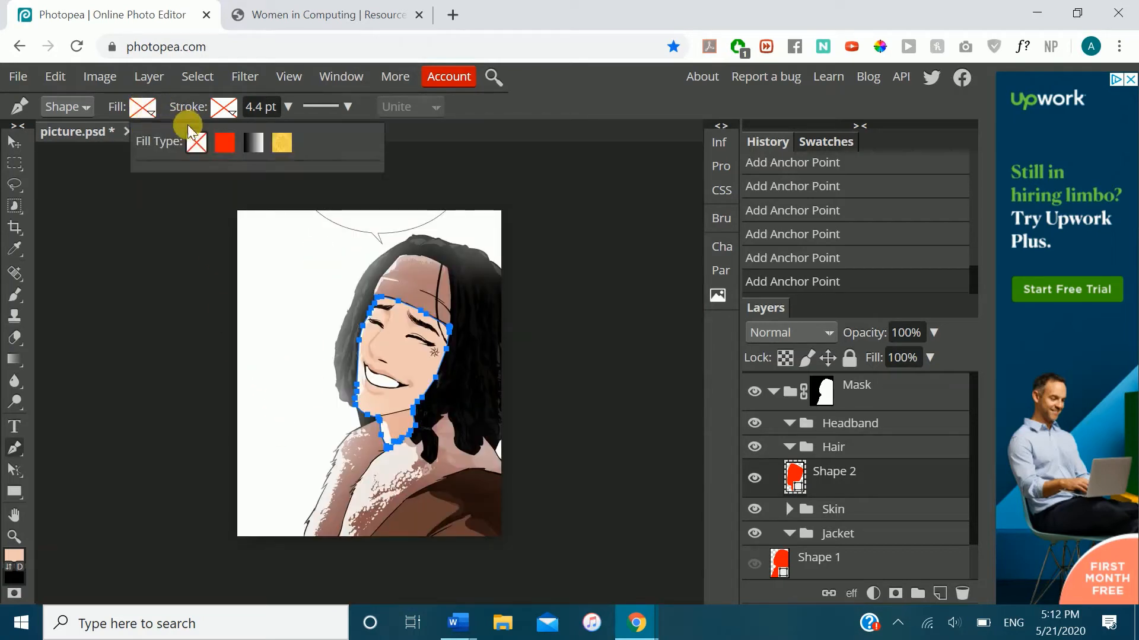
left_click(222, 144)
left_click(161, 185)
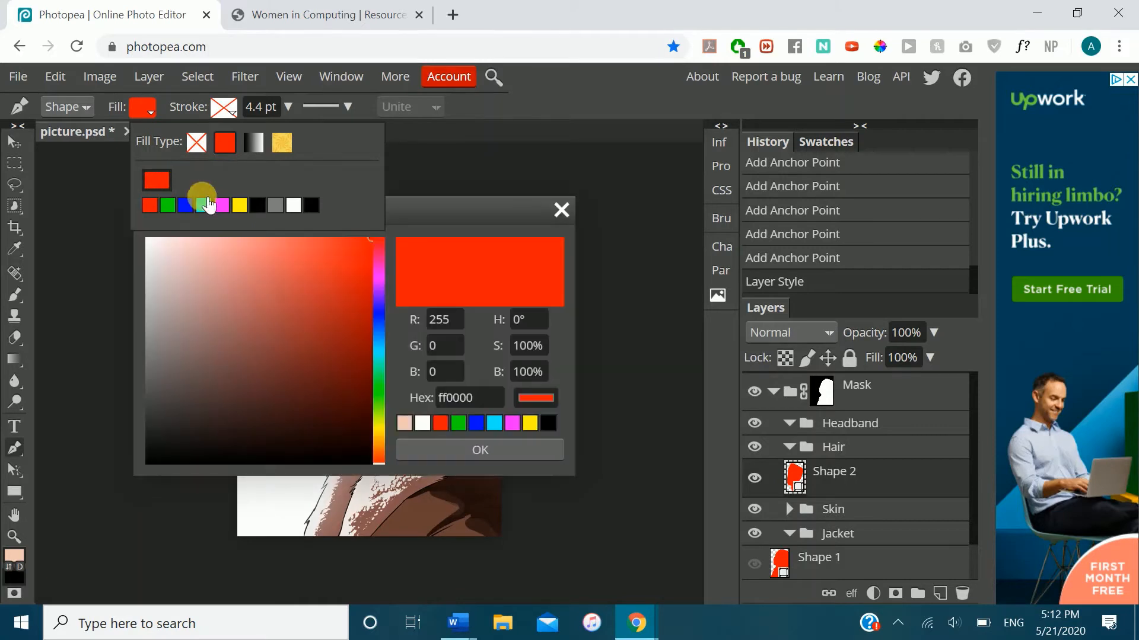
left_click(404, 422)
left_click(405, 423)
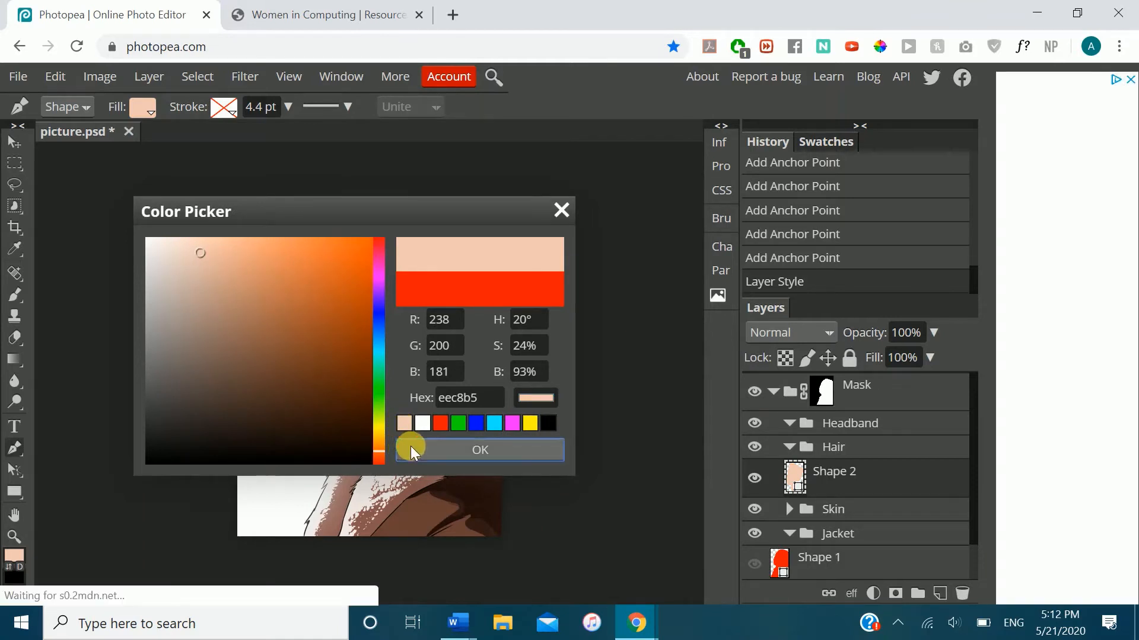
left_click(411, 446)
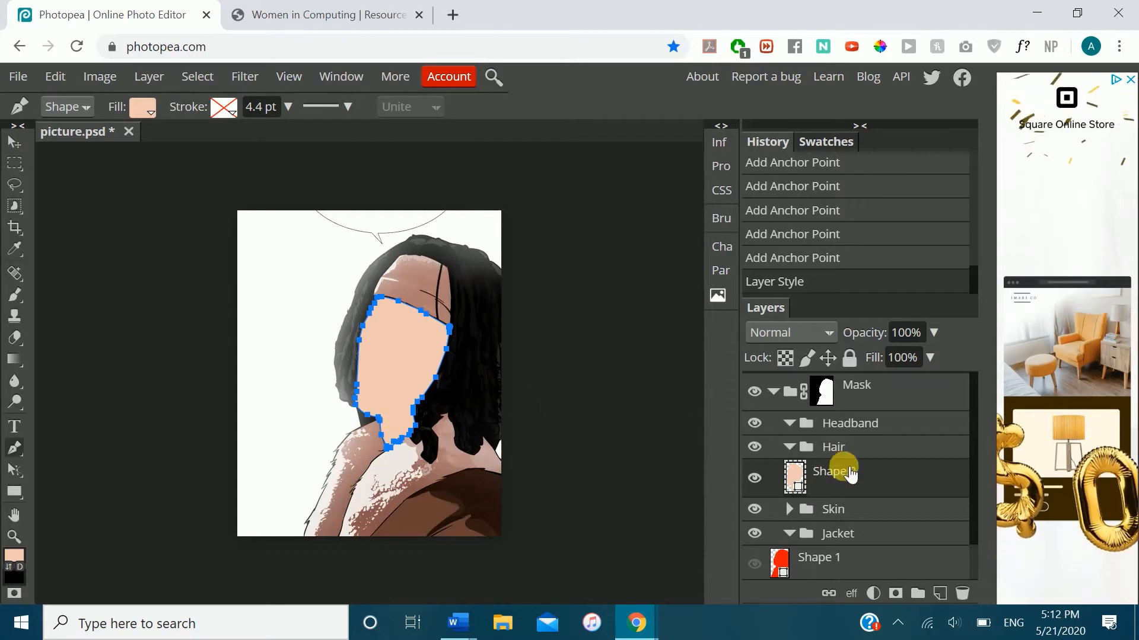
- Set the Mask folder's opacity to 60%
left_click(864, 454)
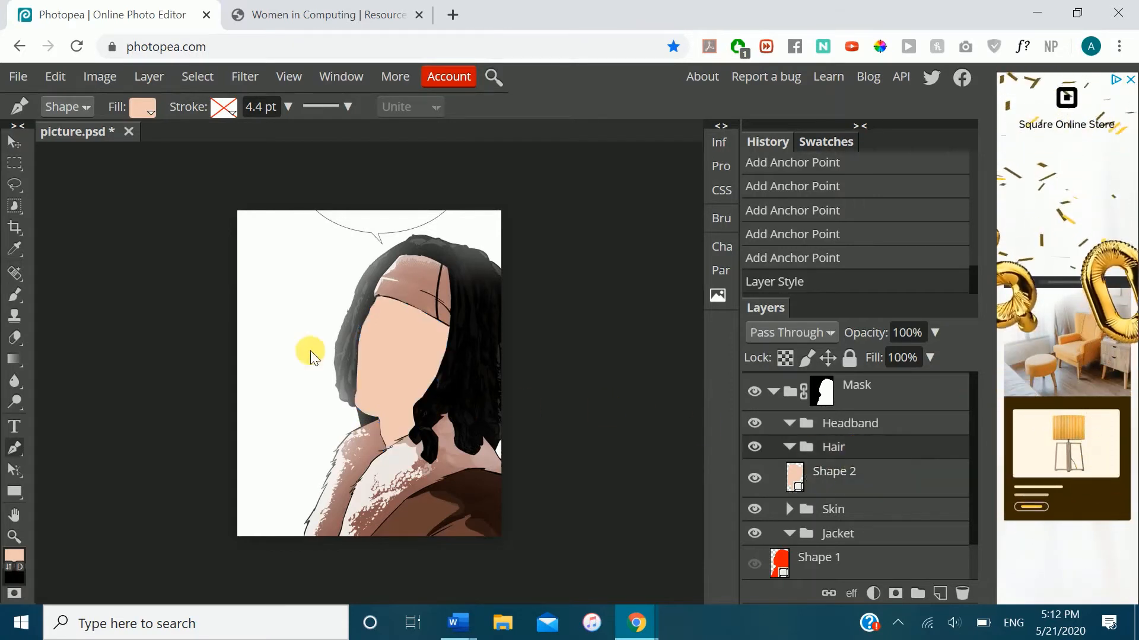
left_click(839, 393)
left_click(919, 338)
key("ctrl+a")
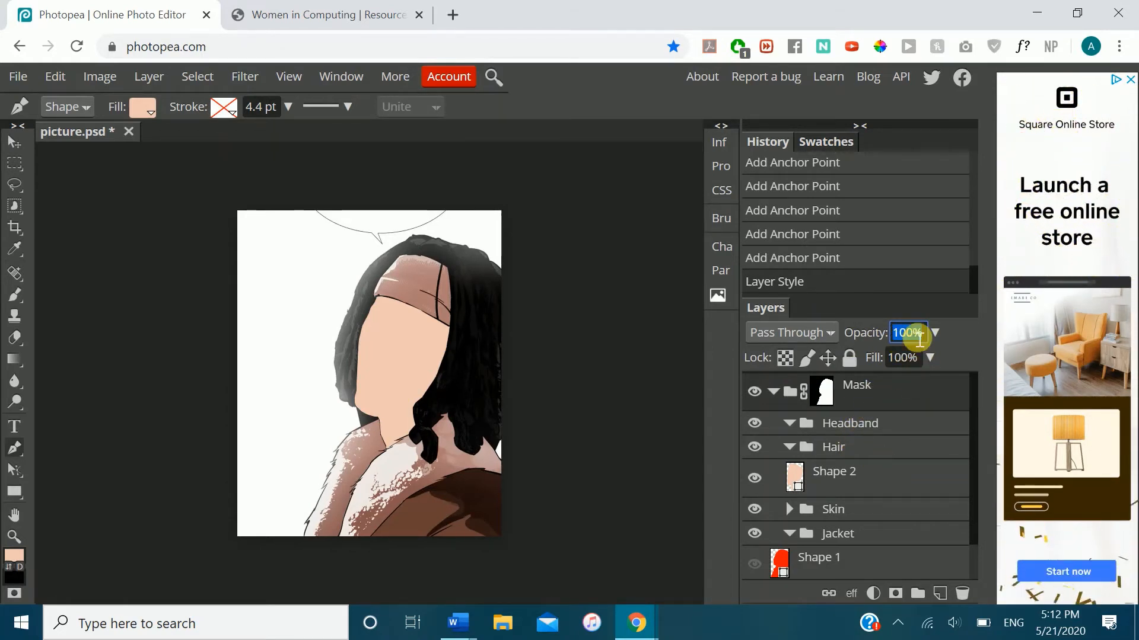
type("60")
key("Return")
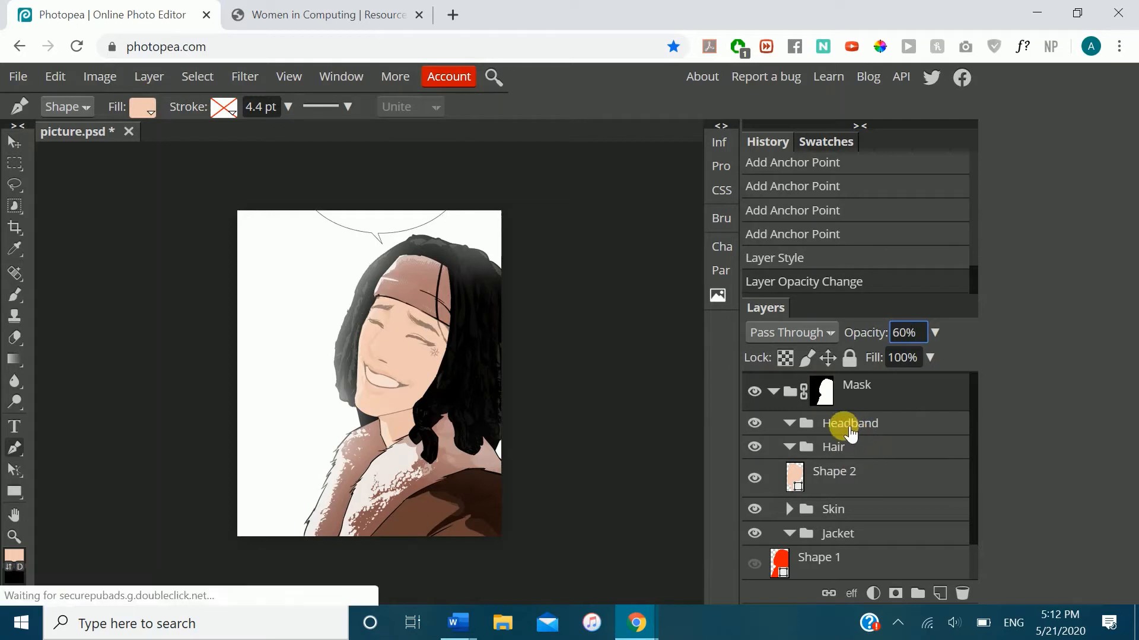
- Select the Headband folder, sample the headband's brown as the foreground colour and return to the Pen tool
left_click(849, 430)
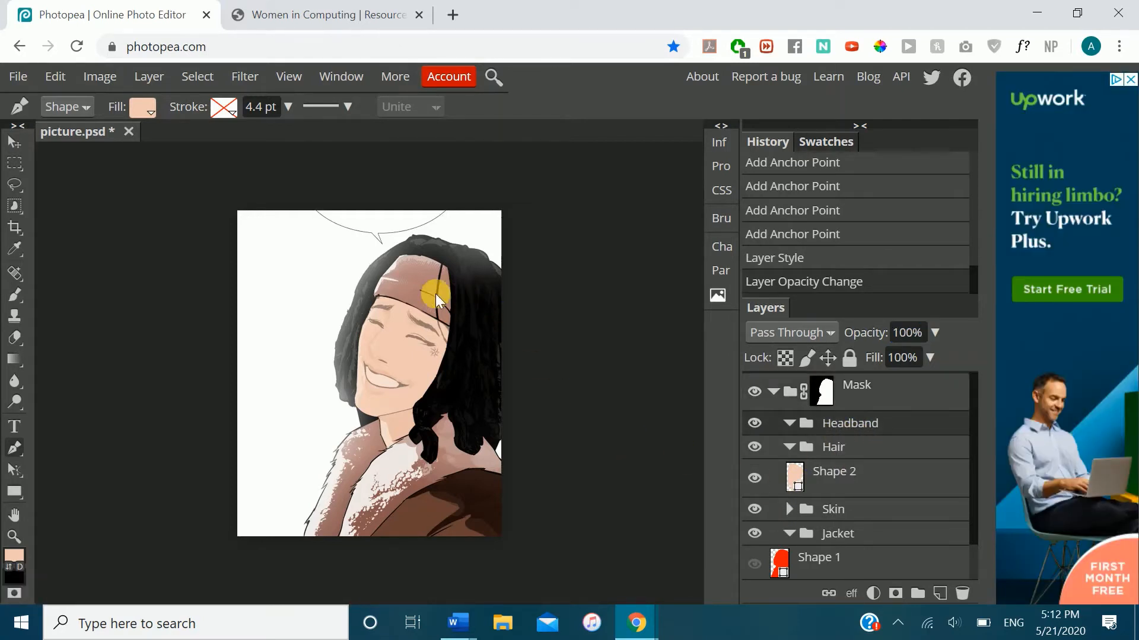
key("i")
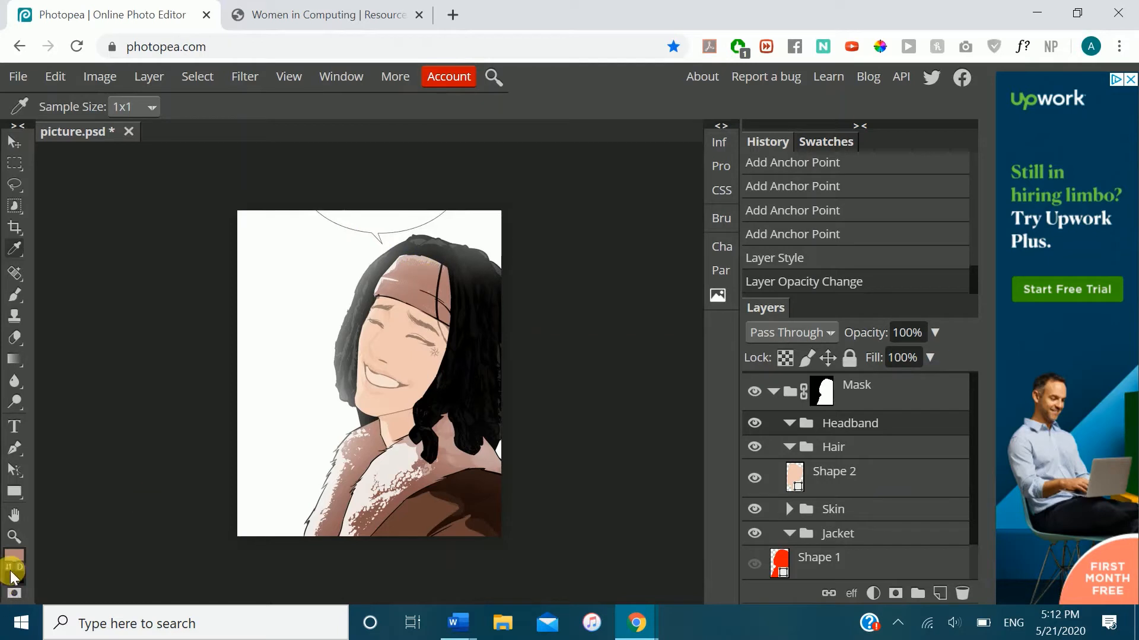
left_click(404, 255)
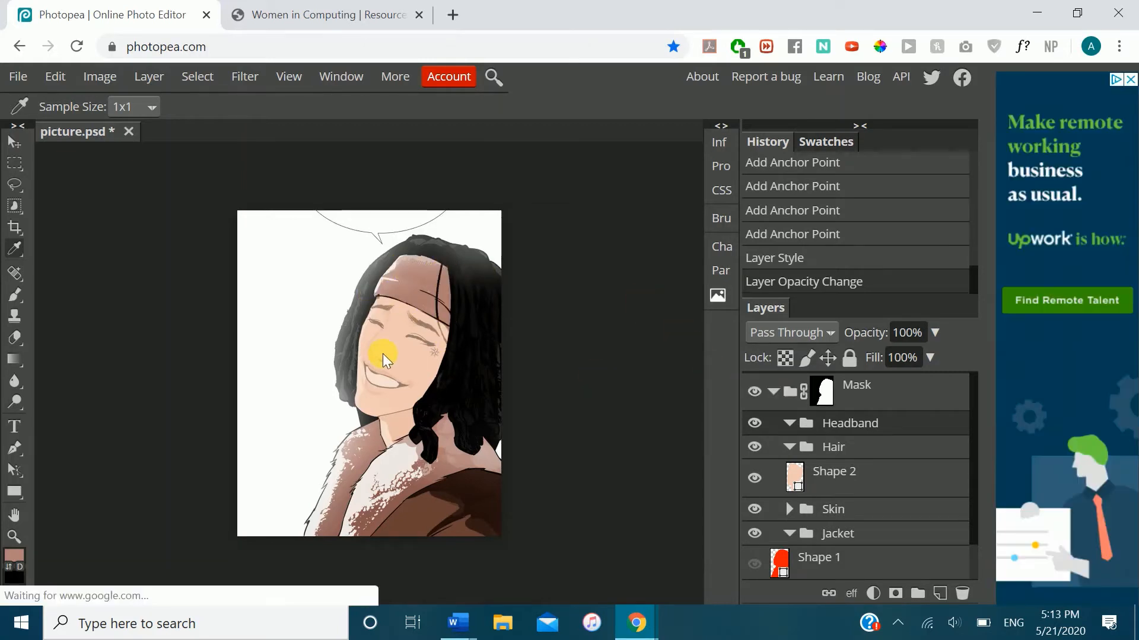
key("p")
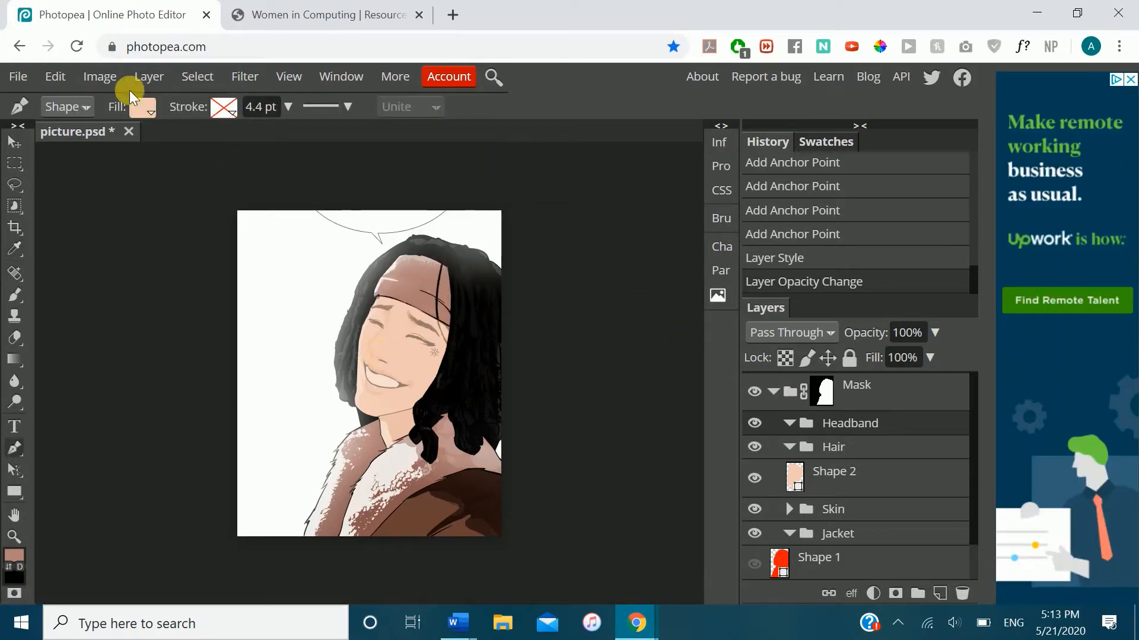
left_click(448, 311)
left_click(479, 288)
left_click(434, 239)
left_click(390, 311)
left_click(449, 310)
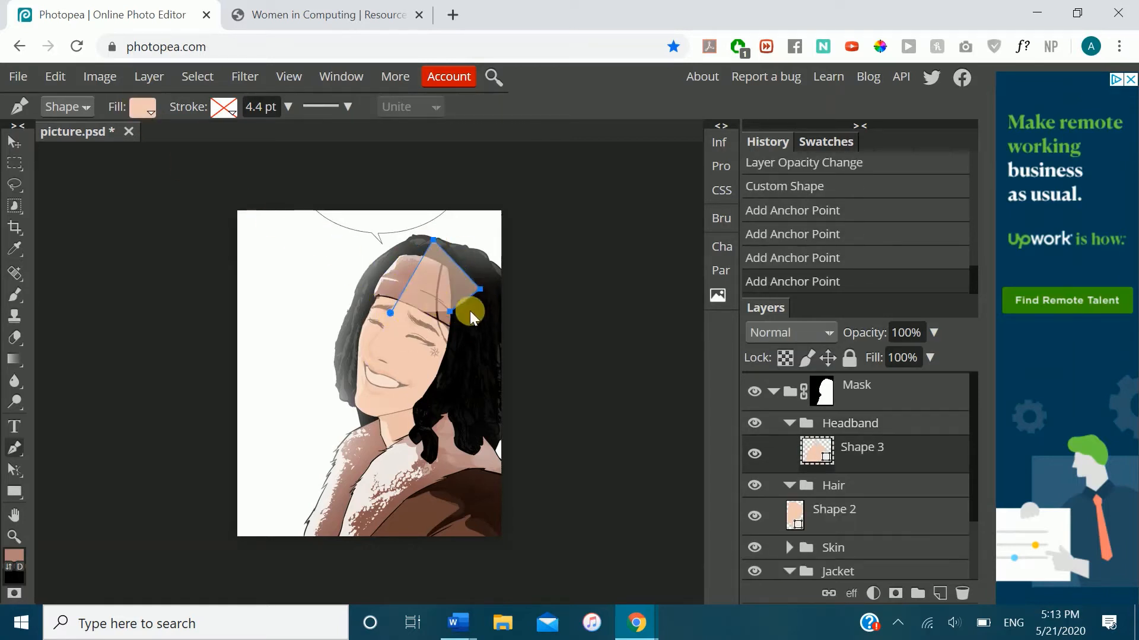
key("ctrl+z")
key("ctrl+z")
key("ctrl+z")
key("ctrl+z")
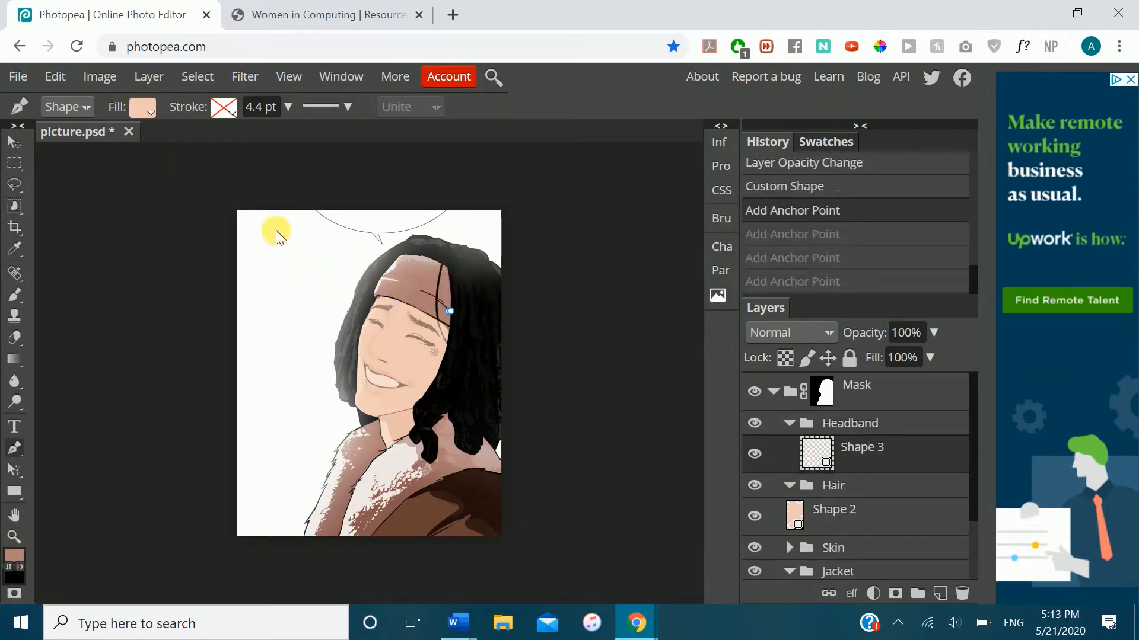
- Set the shape fill to none and trace the headband from its lower right corner over the top to its lower left corner
left_click(149, 109)
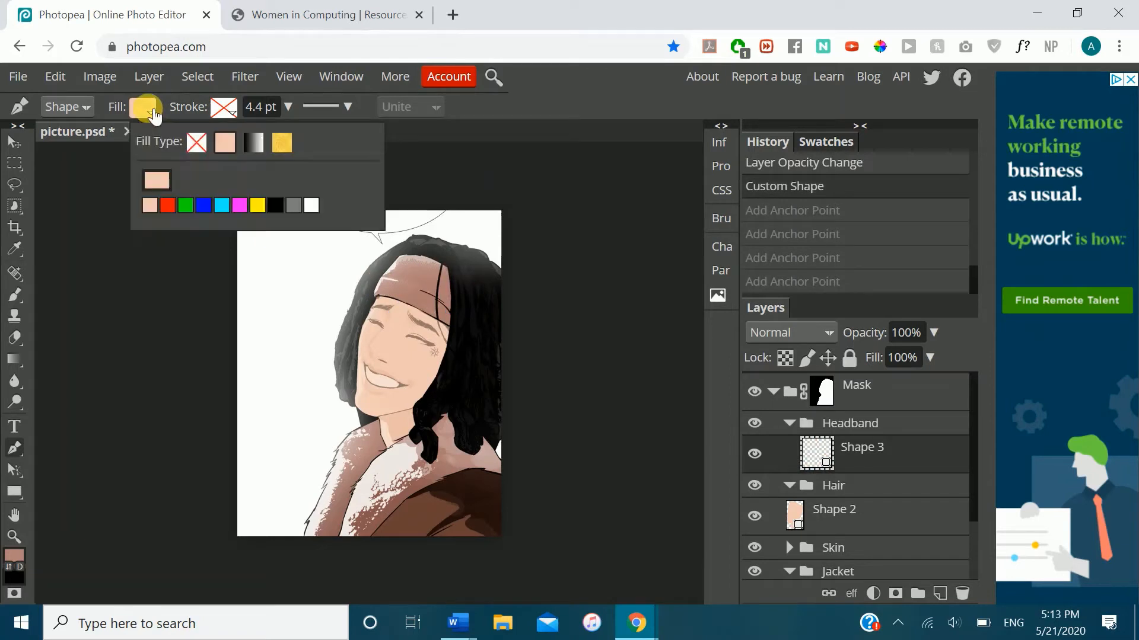
left_click(195, 142)
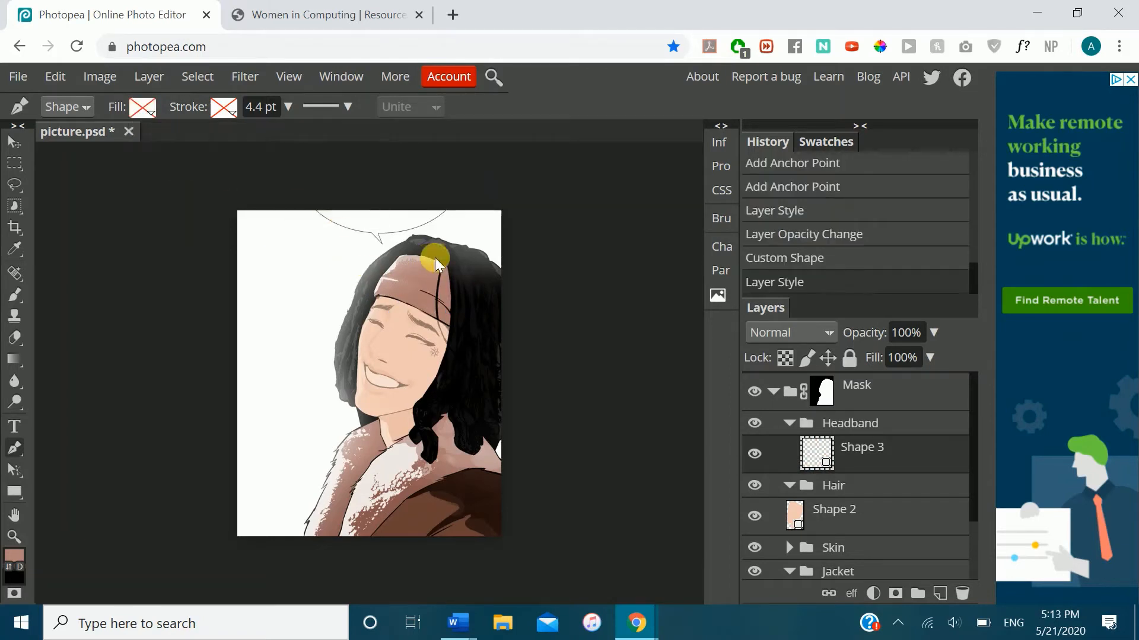
scroll(447, 286, "up", 2)
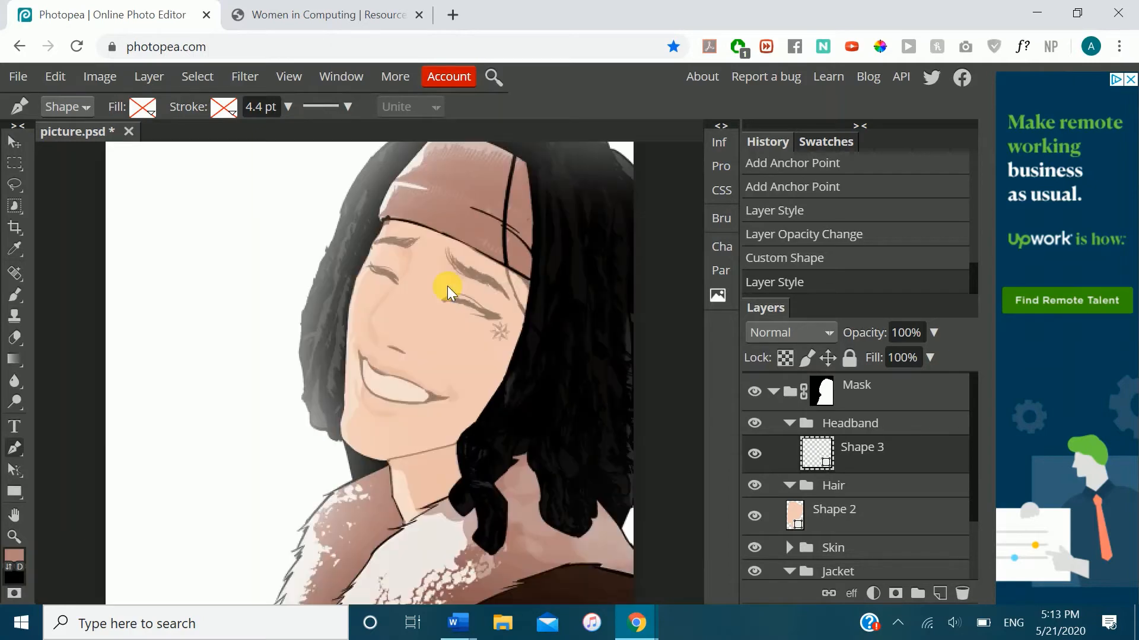
scroll(440, 276, "up", 2)
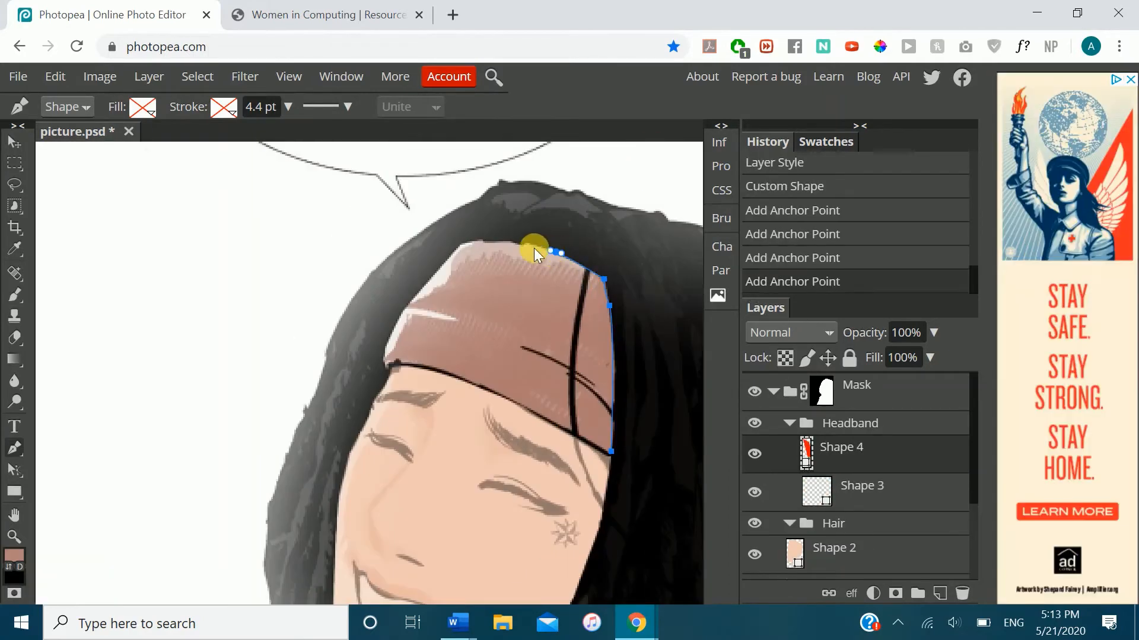
left_click(524, 244)
left_click(510, 239)
left_click(483, 240)
left_click(459, 244)
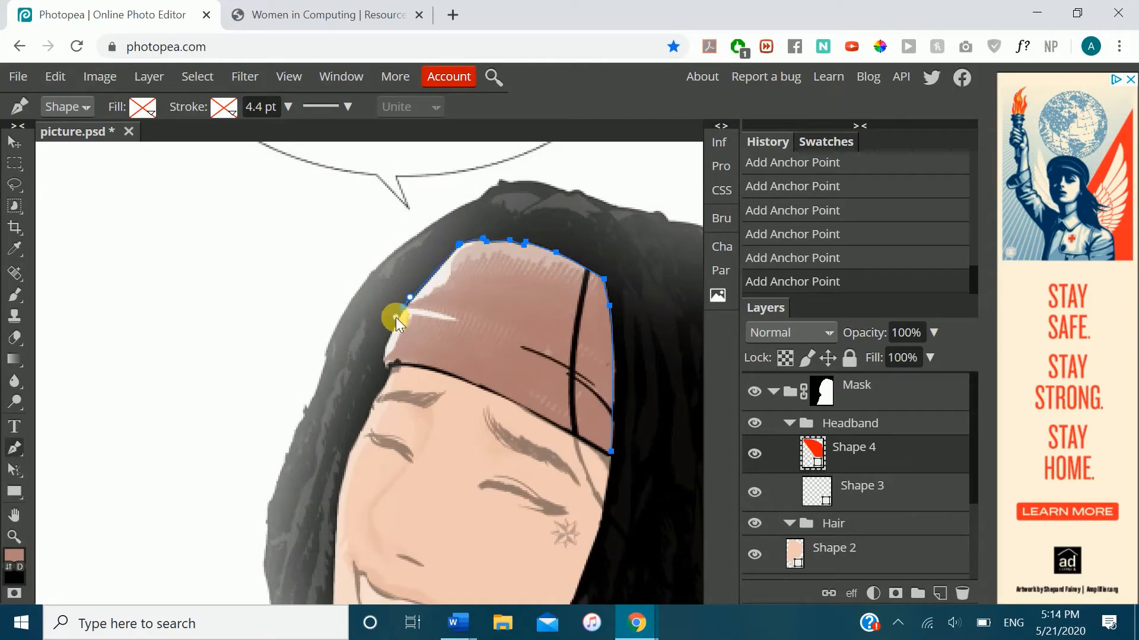
scroll(397, 318, "down", 2)
left_click(387, 278)
left_click(393, 276)
left_click(397, 276)
key("ctrl+z")
- Start a fresh headband outline at its lower right corner, following the right side and the top edge
left_click(611, 364)
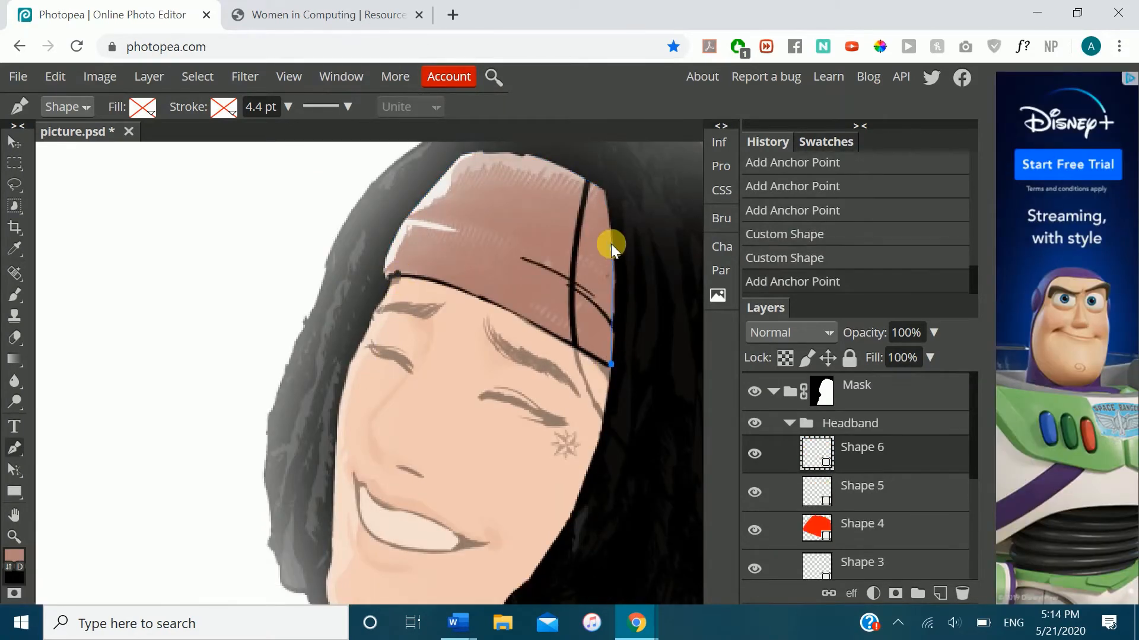
left_click(612, 247)
left_click(604, 189)
scroll(534, 156, "up", 3)
left_click_drag(537, 156, 476, 193)
left_click(484, 193)
left_click(449, 188)
left_click(428, 183)
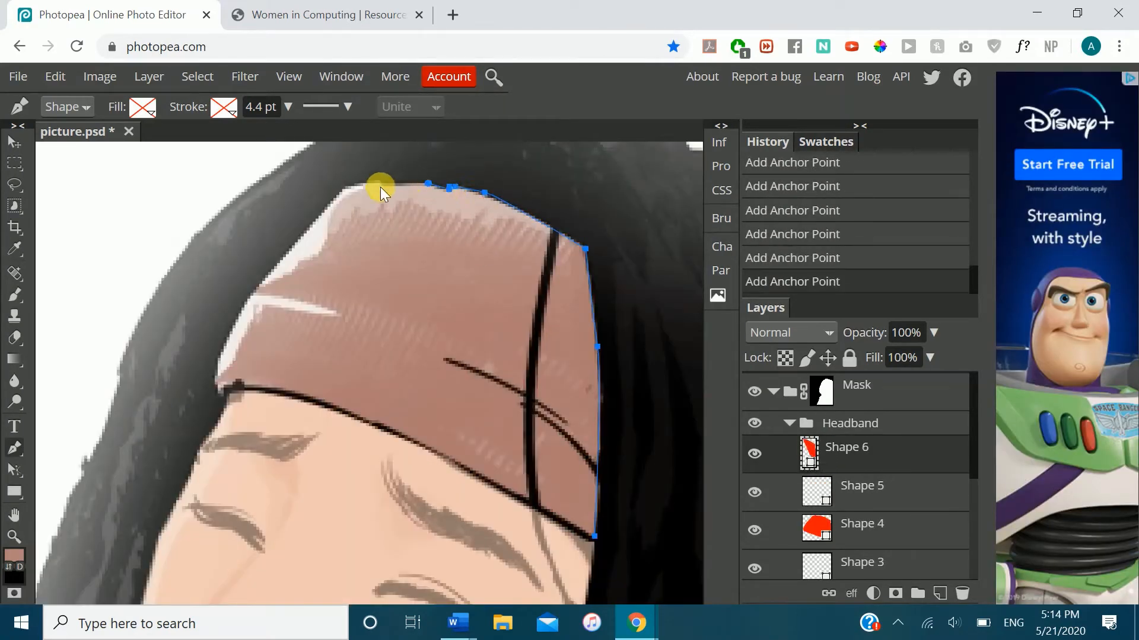
left_click(380, 183)
left_click(347, 185)
- Continue the headband outline down the left side and along the lower edge, closing it at the starting corner
left_click(274, 267)
left_click(250, 293)
scroll(224, 349, "down", 2)
left_click(362, 332)
left_click(520, 412)
left_click(588, 450)
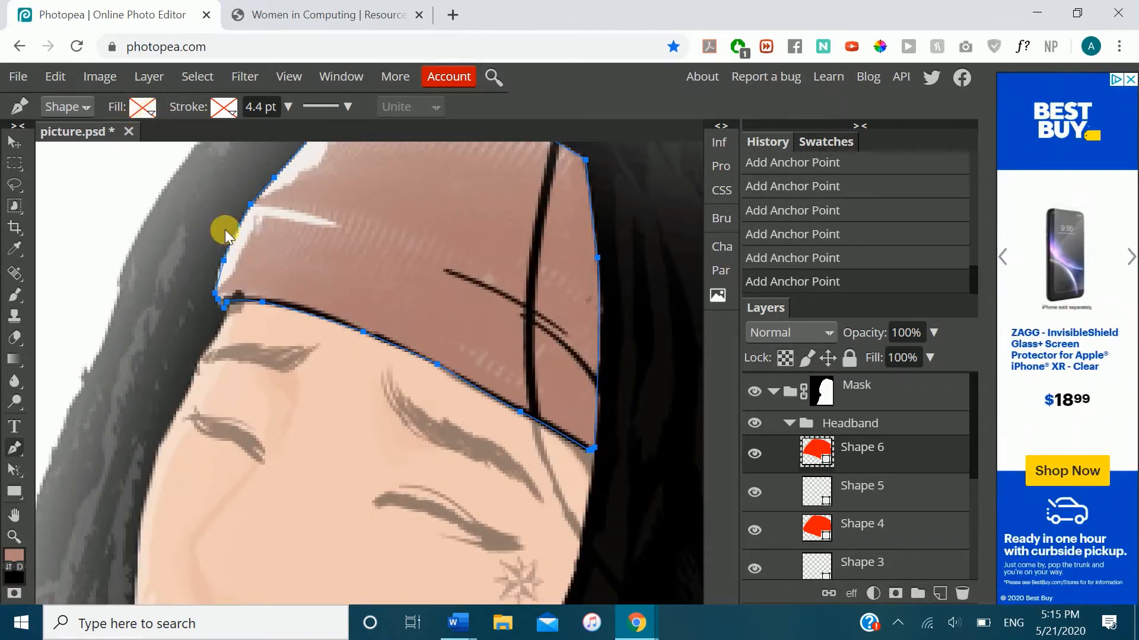
scroll(218, 267, "down", 5)
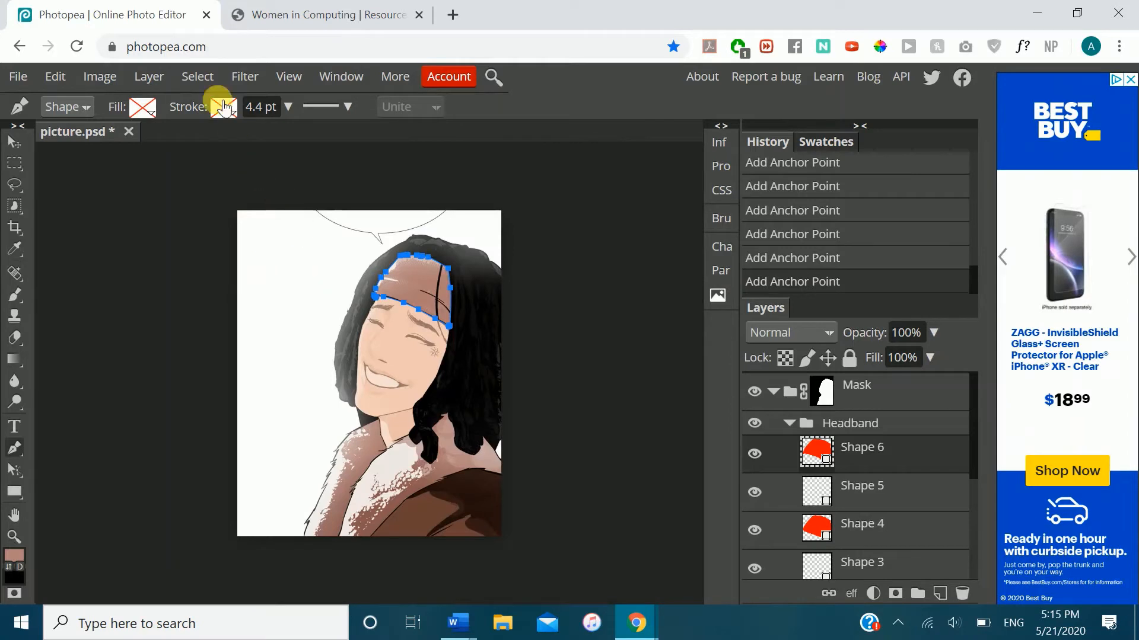
- Give the closed headband shape a solid fill in the sampled headband brown, hex ae7e79
left_click(144, 109)
left_click(225, 143)
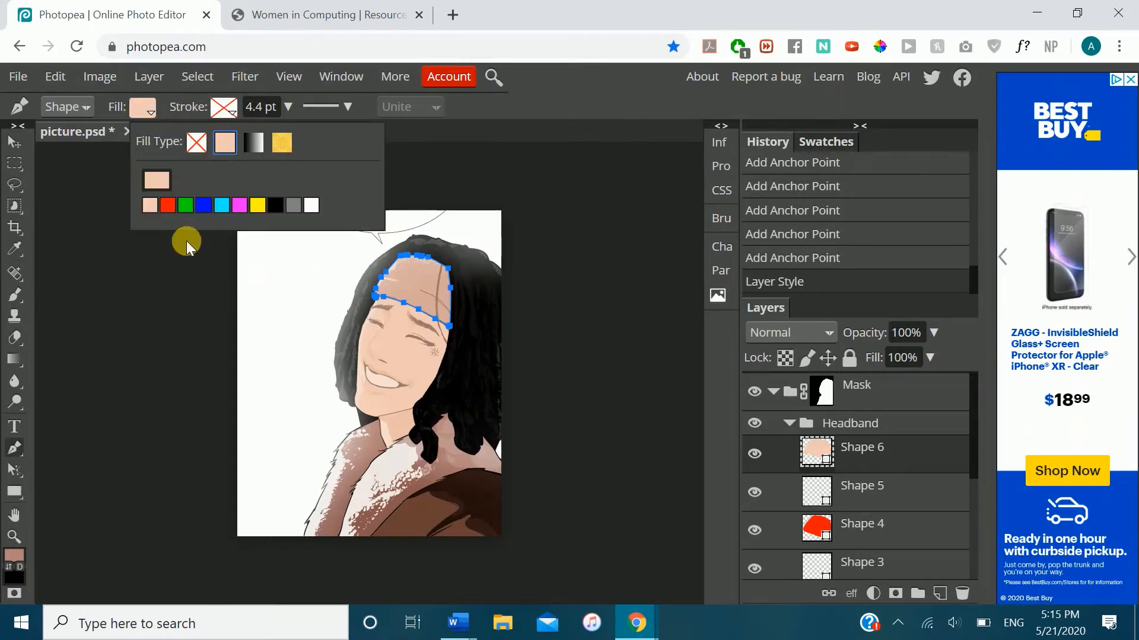
left_click(155, 188)
left_click(404, 423)
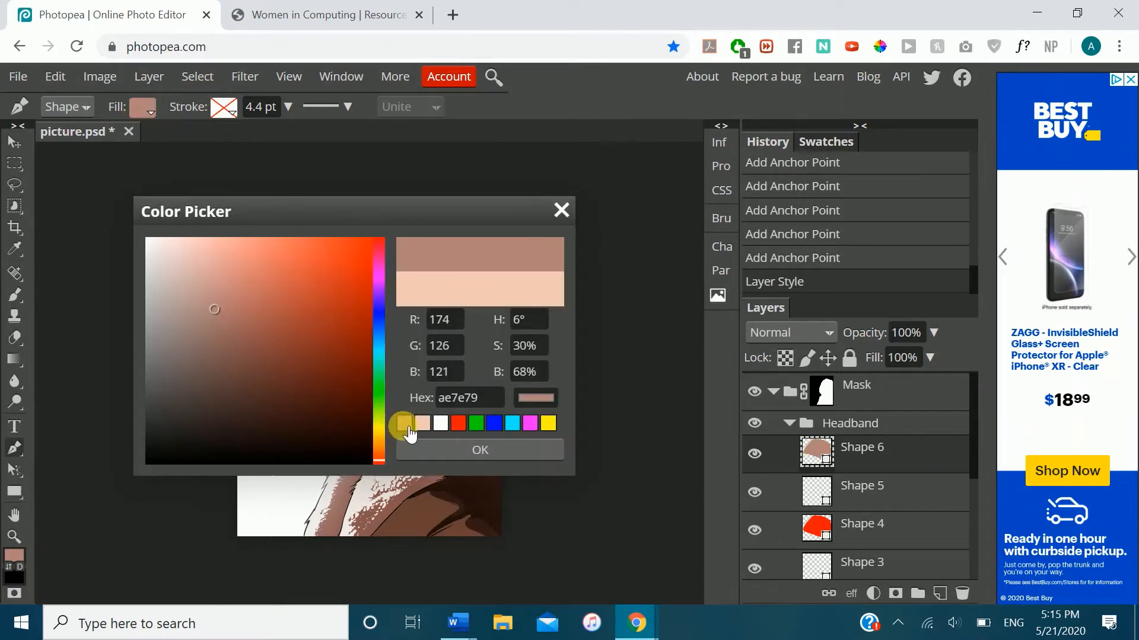
left_click(422, 450)
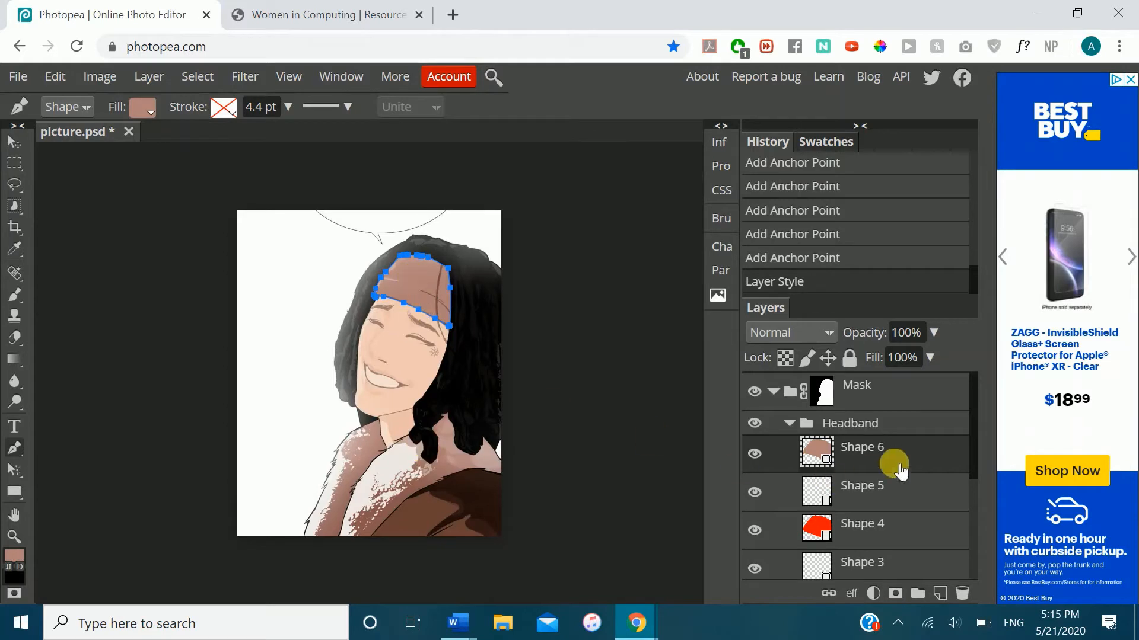
- Preview the filled areas with the Mask folder at 100% opacity and restore the folder to 60%
left_click(892, 401)
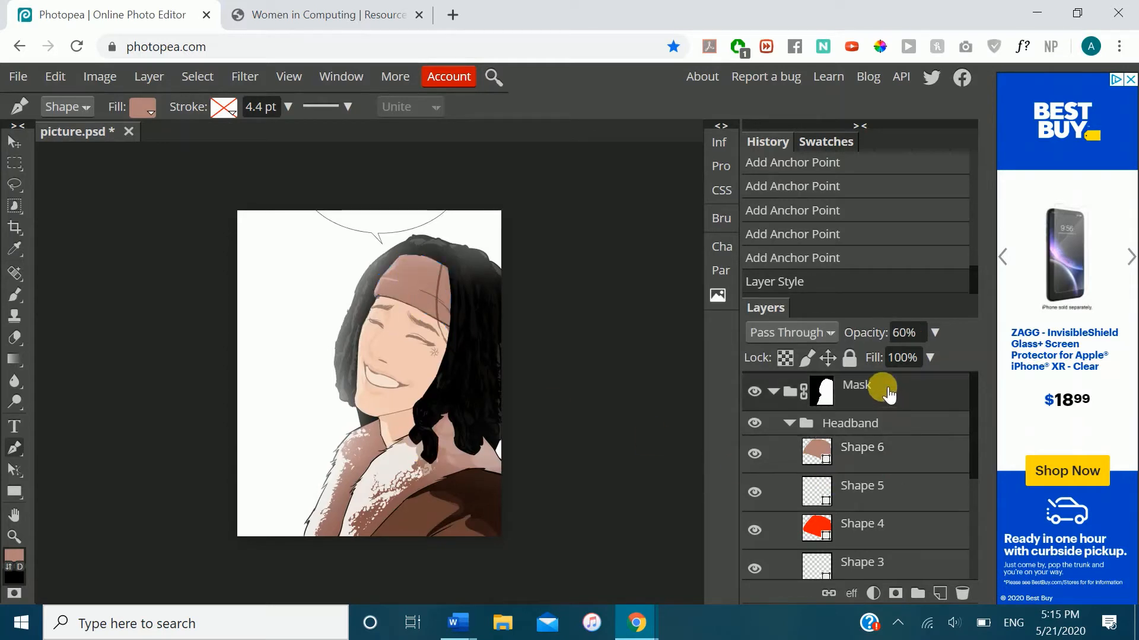
left_click(921, 338)
type("100")
key("Return")
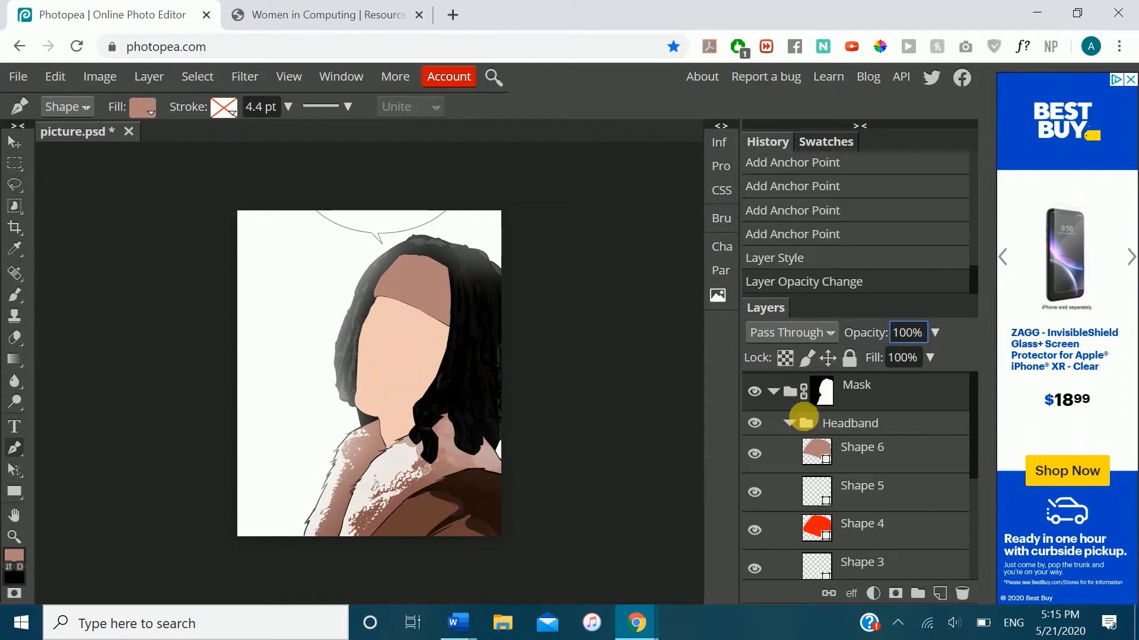
key("ctrl+a")
type("60")
key("Return")
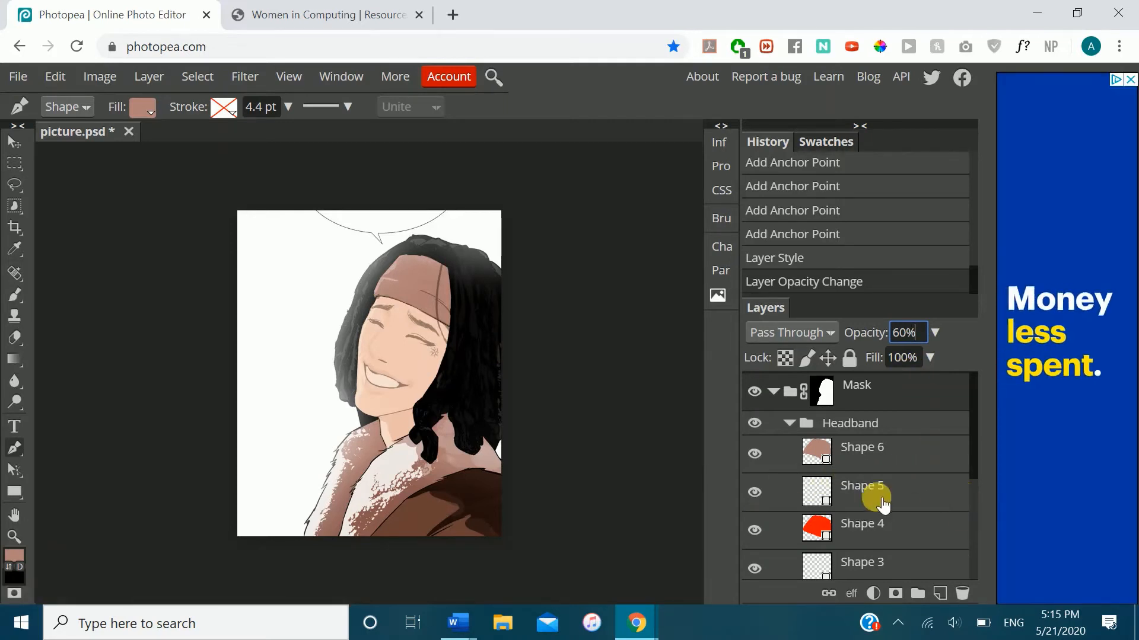
- Delete the leftover layers Shape 5, Shape 4 and Shape 3 from the Headband folder, and collapse the Headband and Hair folders
left_click(876, 496)
scroll(873, 474, "down", 3)
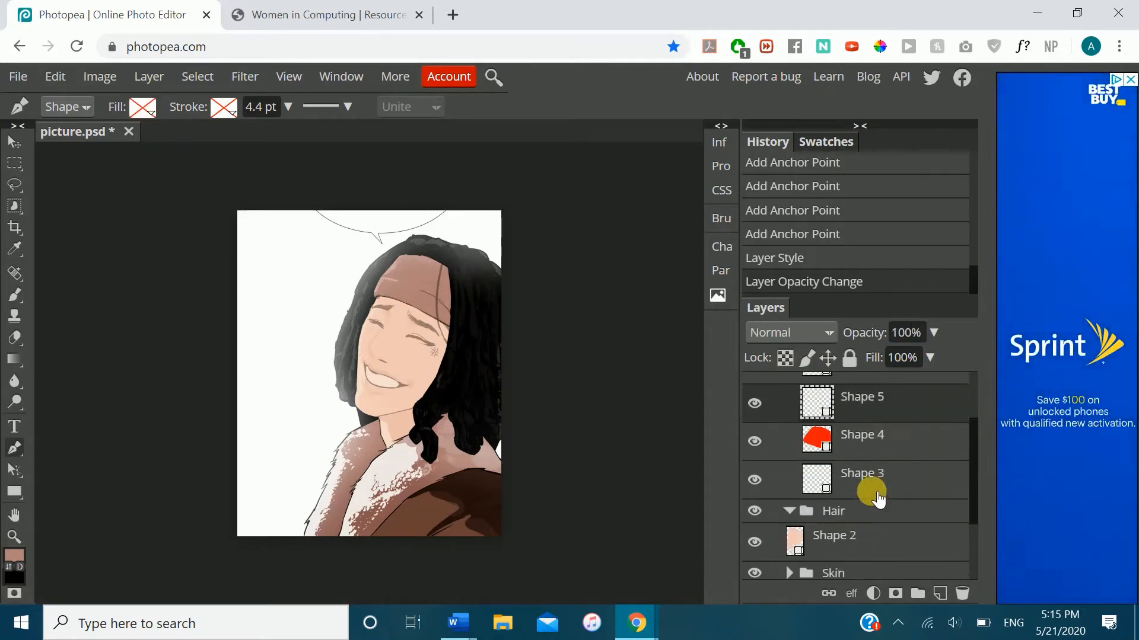
scroll(873, 450, "up", 2)
left_click(888, 497)
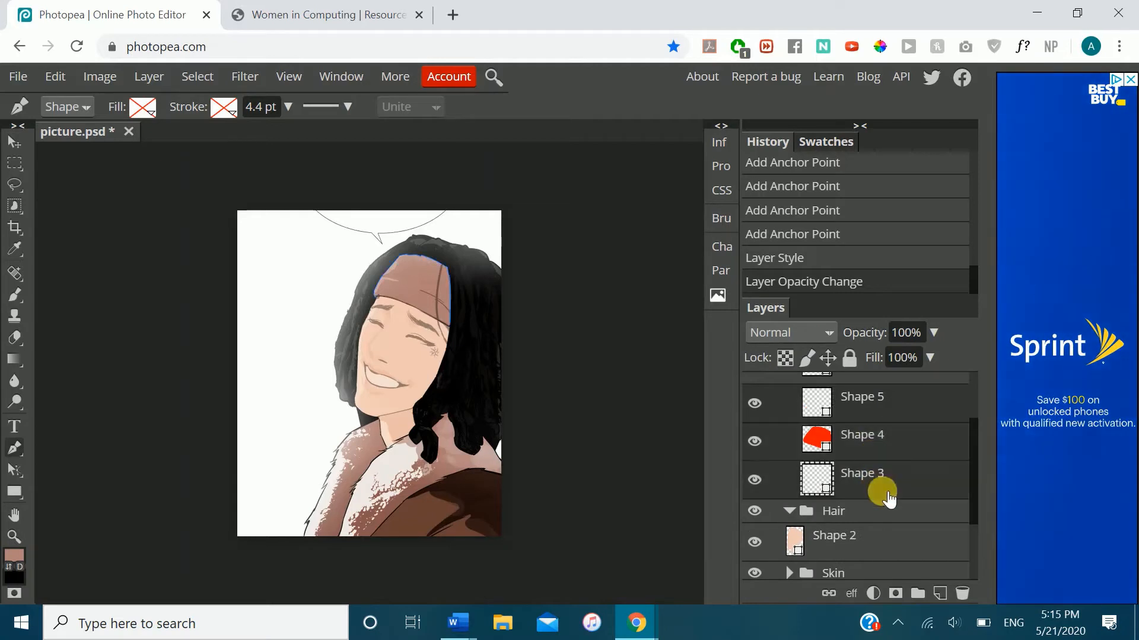
left_click(962, 593)
scroll(864, 470, "up", 2)
left_click(793, 423)
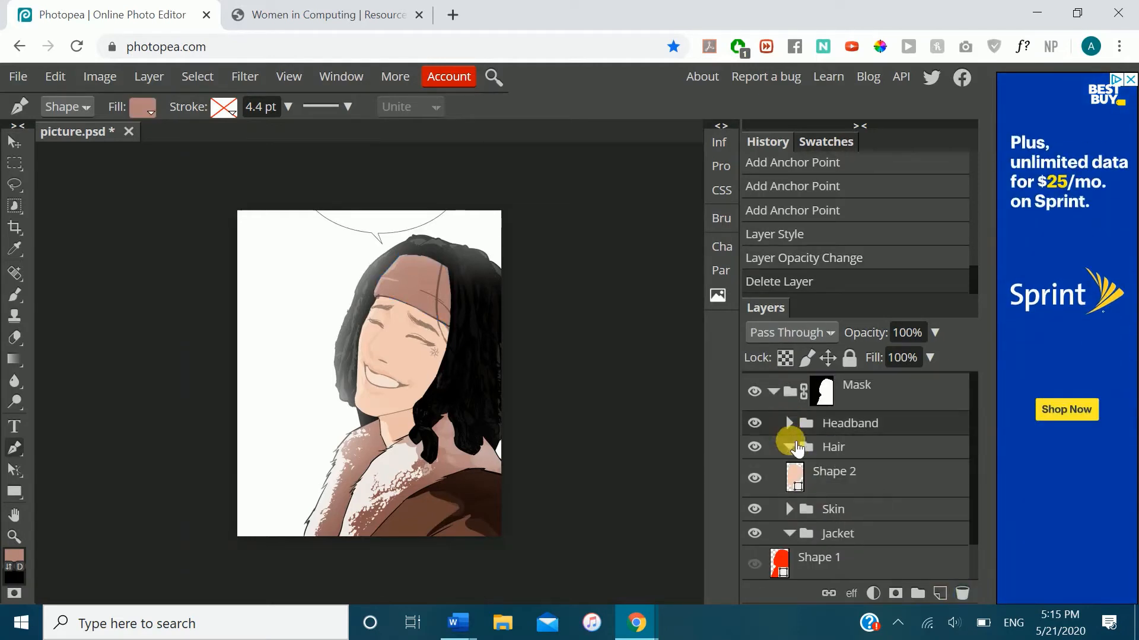
left_click(790, 447)
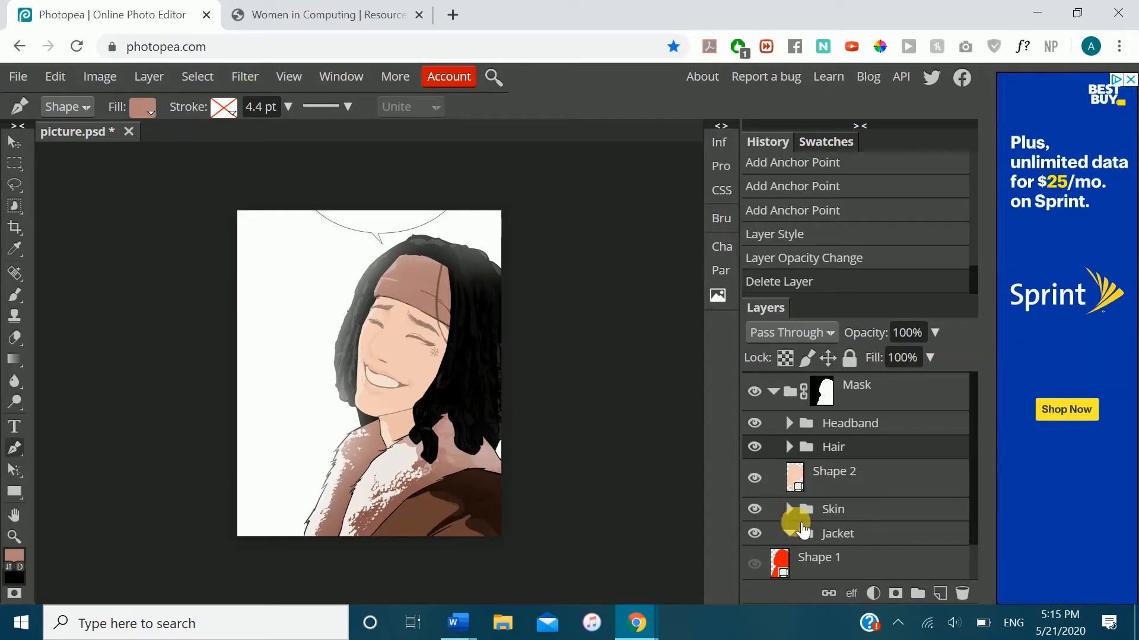
- Select the Jacket folder, sample the off-white of the fur collar as the foreground colour and return to the Pen tool
left_click(830, 536)
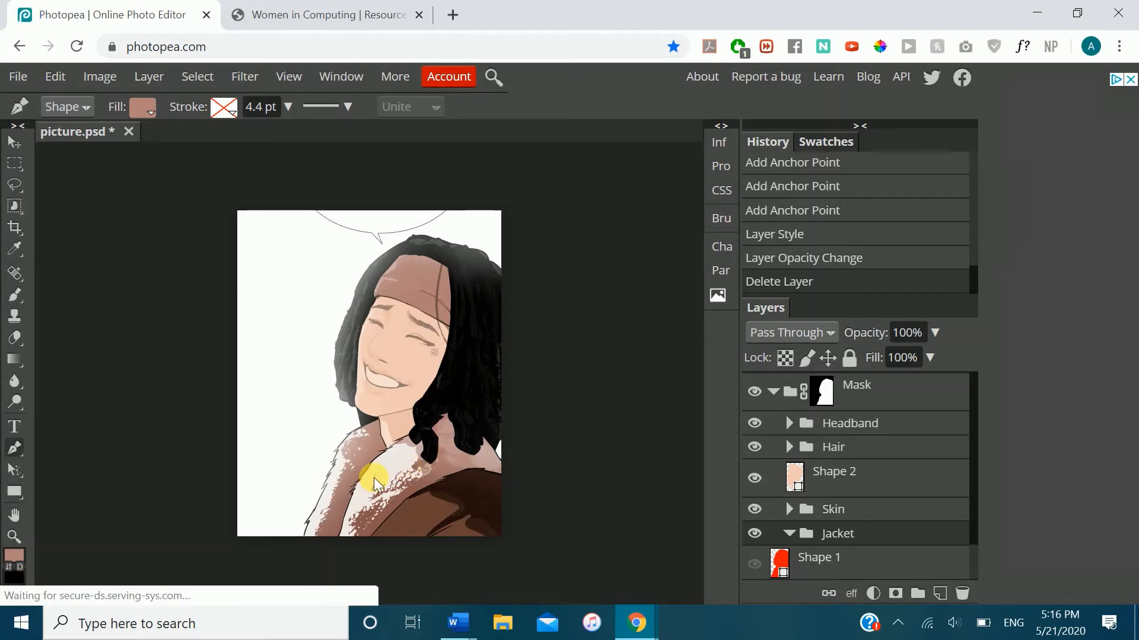
key("i")
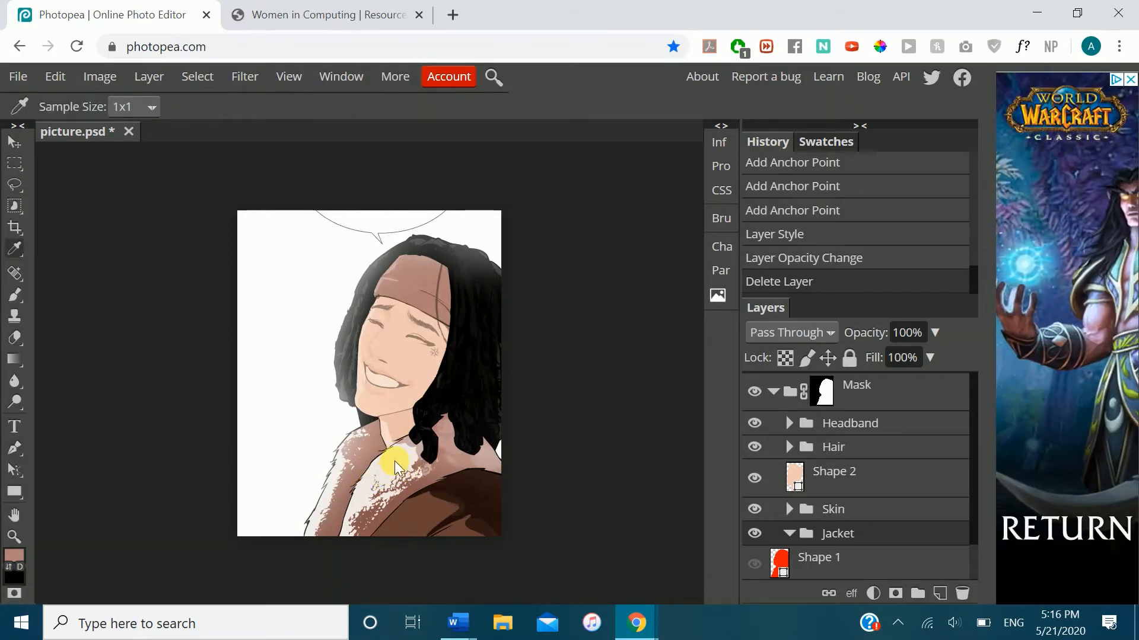
left_click(394, 461)
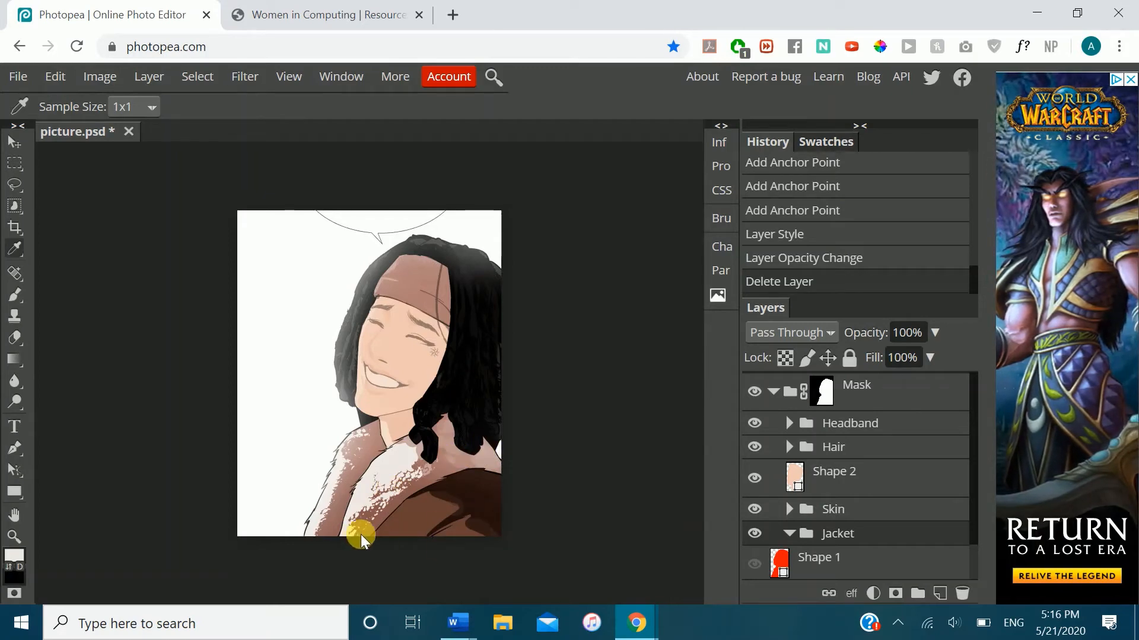
key("p")
- Expand the Skin folder and move the Shape 2 layer into it
scroll(278, 435, "up", 3)
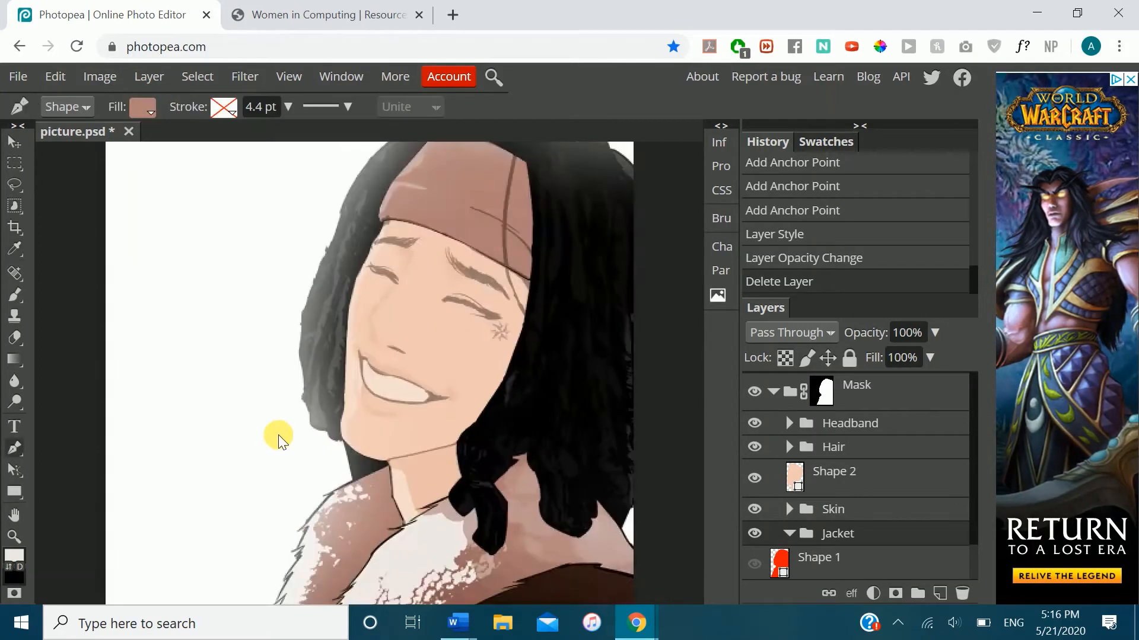
scroll(279, 436, "down", 3)
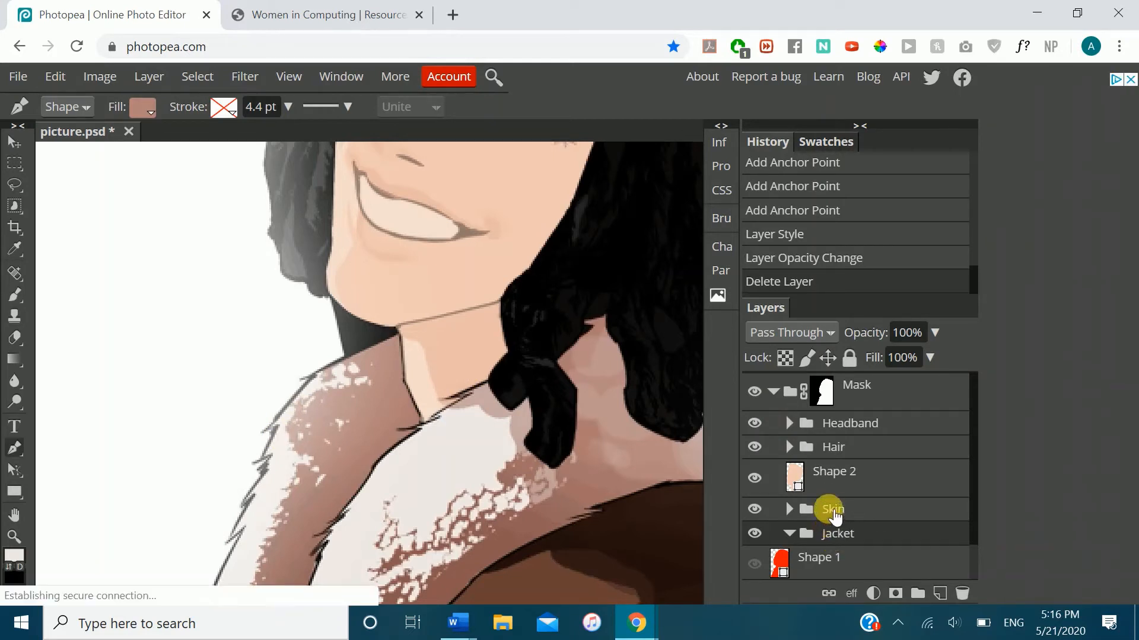
left_click(790, 509)
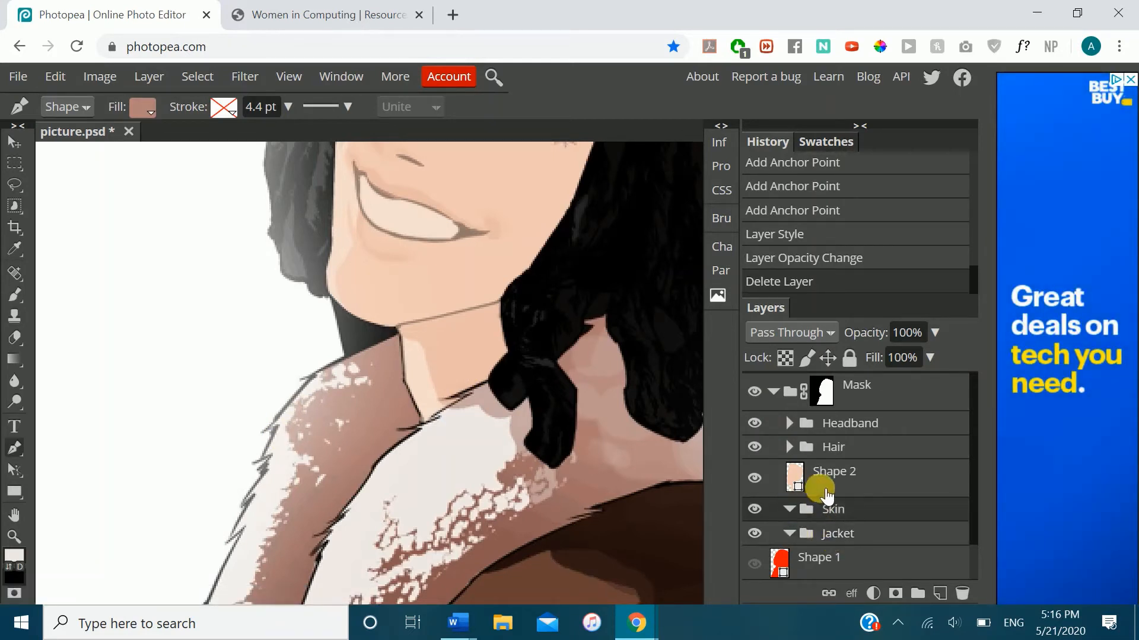
left_click_drag(839, 478, 841, 514)
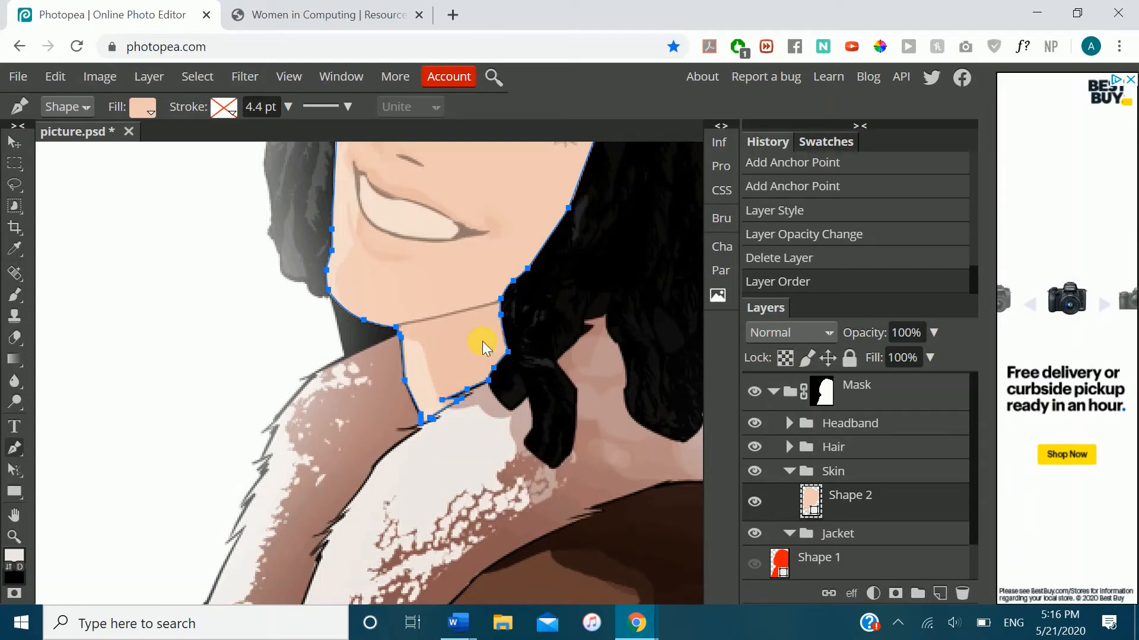
- In the Jacket folder, set the shape fill to none and trace the fur collar's upper edge from the neck to the shoulder
left_click(876, 536)
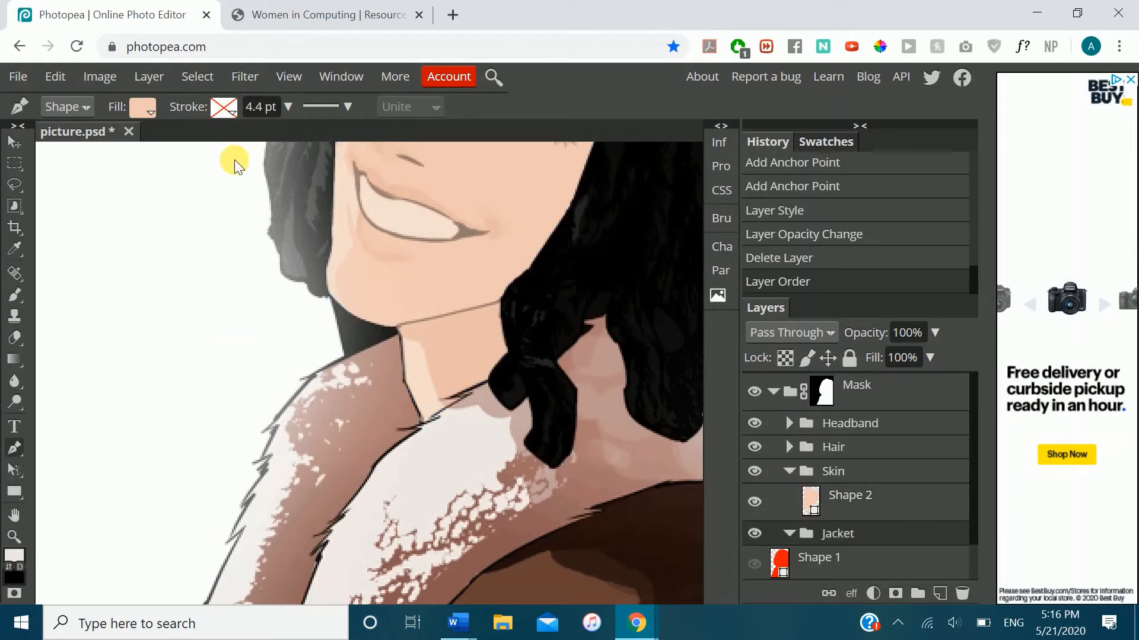
left_click(142, 107)
left_click(196, 142)
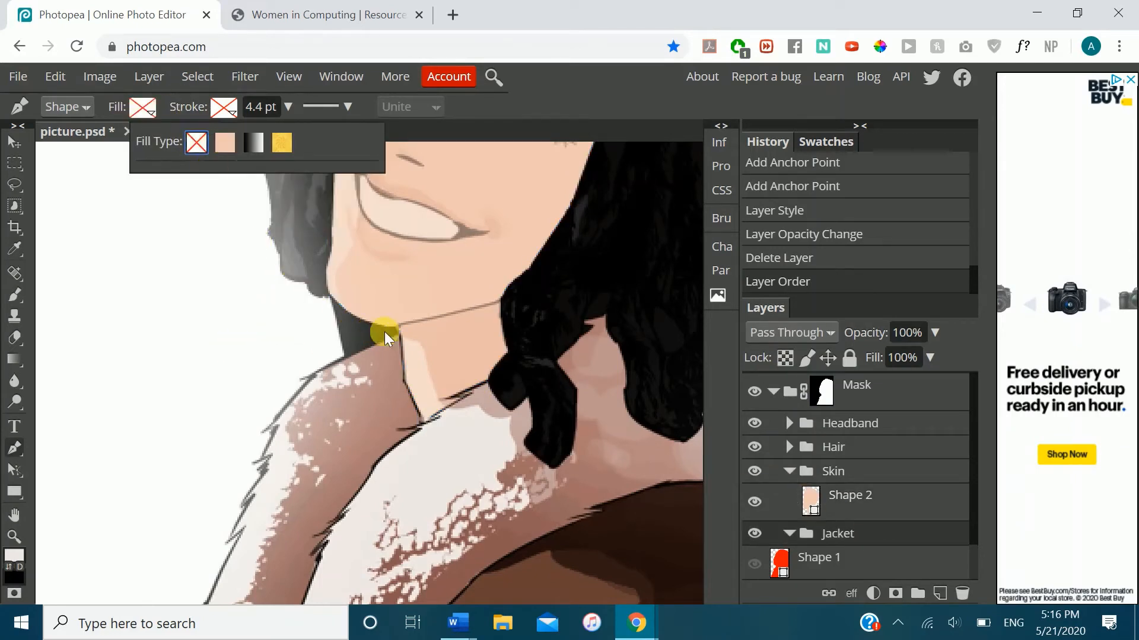
left_click(403, 332)
left_click(303, 376)
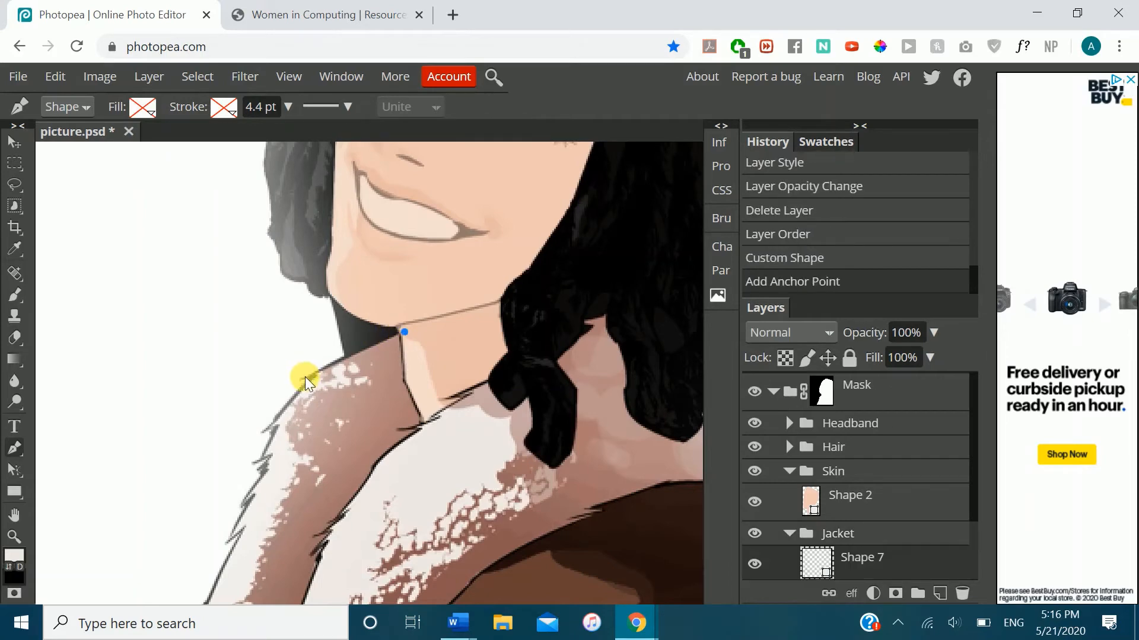
key("ctrl+z")
key("ctrl+plus")
left_click(296, 374)
left_click(277, 381)
left_click(290, 381)
- Continue the collar outline down its jagged outer left edge to the bottom of the picture
scroll(177, 396, "down", 1)
left_click(237, 353)
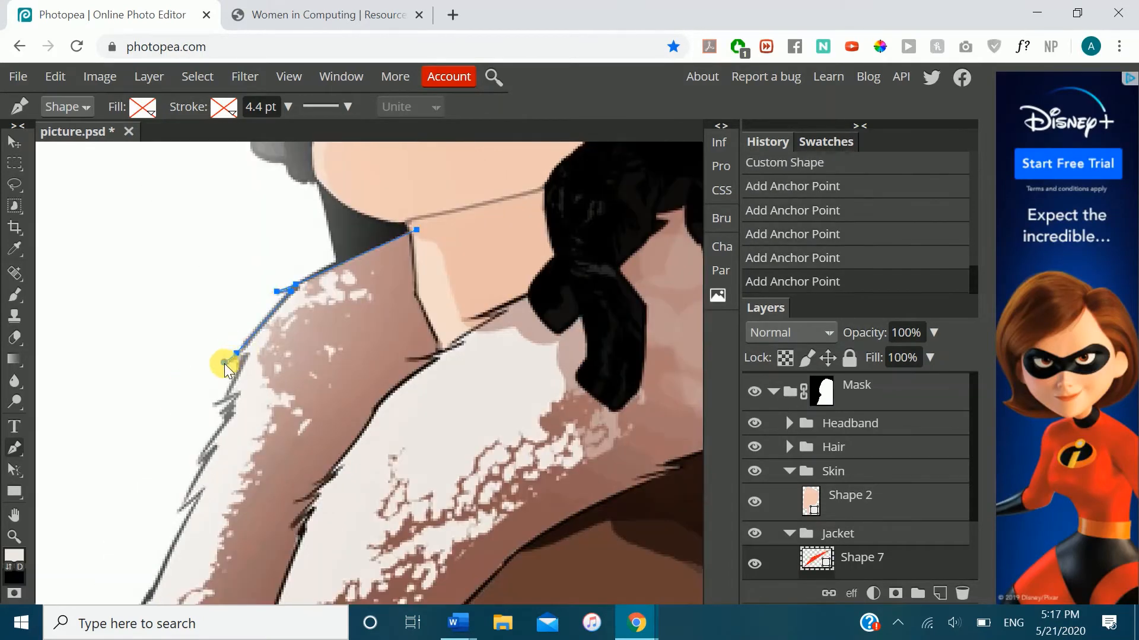
left_click(225, 363)
left_click(223, 411)
scroll(200, 370, "down", 1)
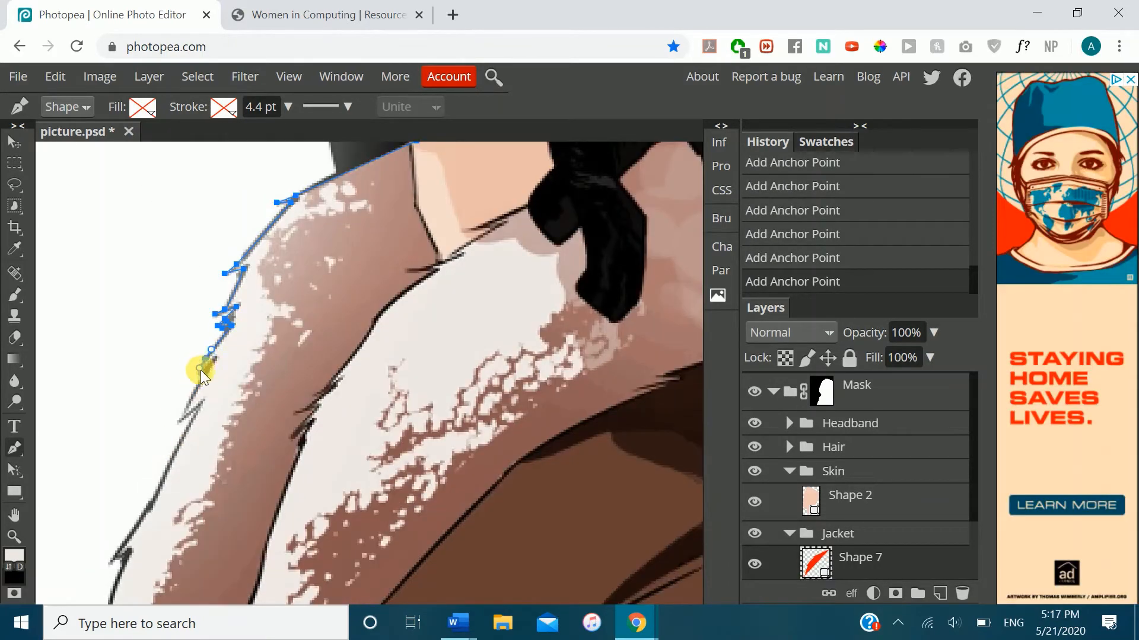
left_click(192, 400)
left_click(180, 421)
left_click(198, 407)
scroll(198, 406, "down", 1)
left_click(166, 386)
left_click(155, 410)
left_click_drag(126, 451, 121, 458)
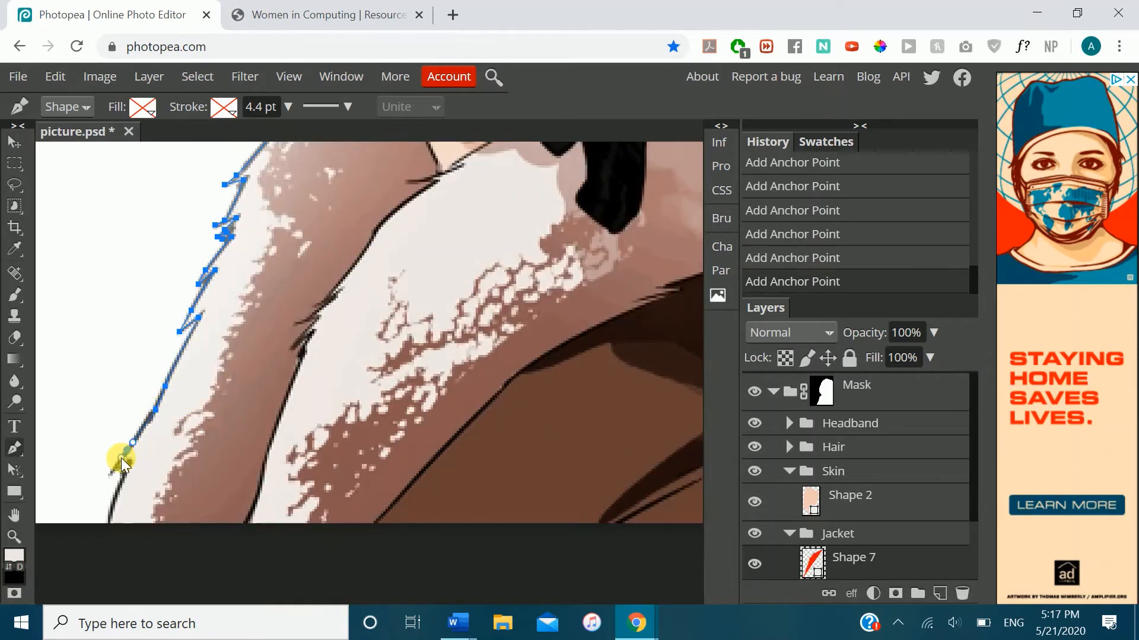
left_click(111, 523)
- Extend the collar outline along the picture's bottom edge and up the seam with the brown jacket to the jagged fur tuft
left_click(374, 524)
key("ctrl+z")
left_click_drag(519, 370, 532, 364)
key("ctrl+z")
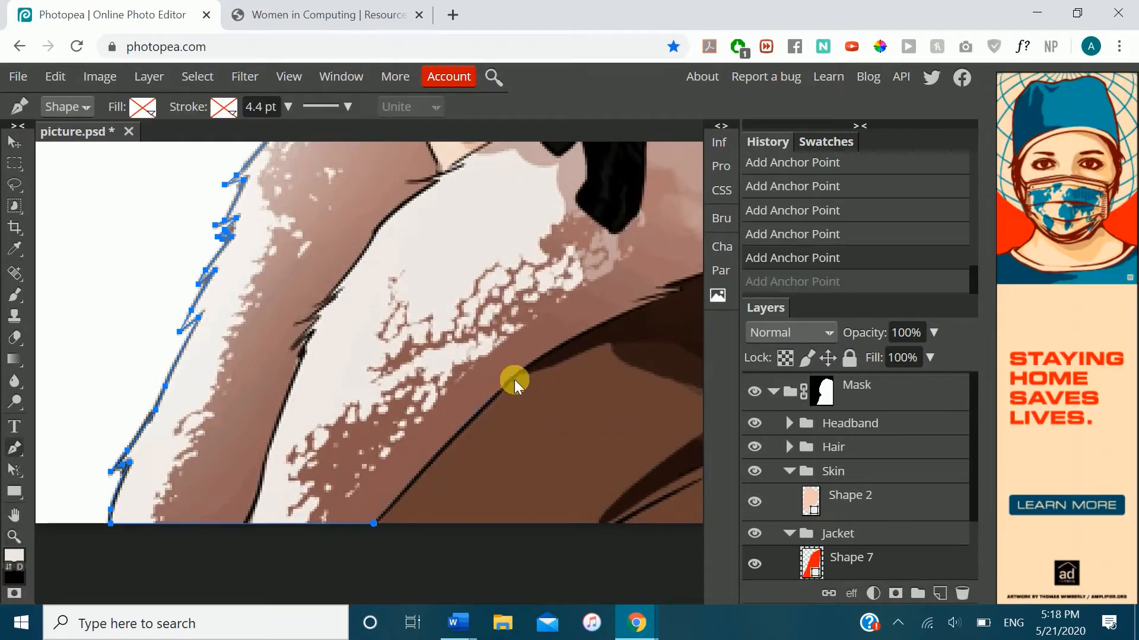
left_click(511, 377)
scroll(511, 377, "right", 2)
left_click_drag(430, 321, 453, 311)
left_click(485, 299)
key("ctrl+plus")
scroll(408, 287, "right", 2)
left_click_drag(327, 266, 316, 265)
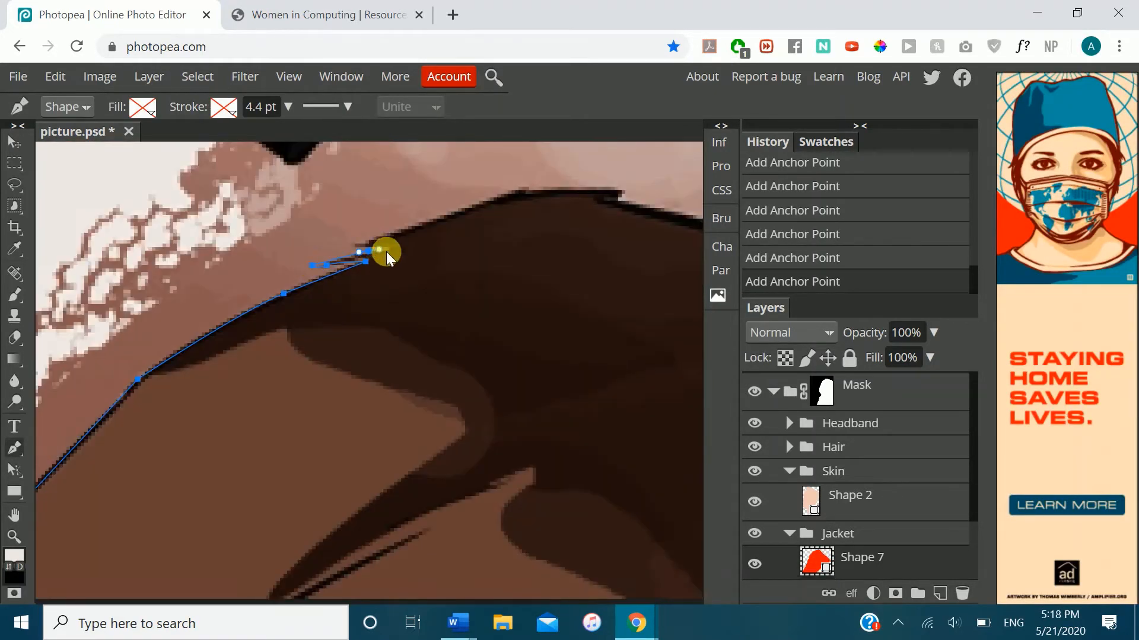
- Trace the rest of the fur tuft and the collar seam over the dark shoulder to the picture's right edge
left_click(390, 251)
left_click(355, 244)
left_click(522, 188)
left_click_drag(582, 187, 590, 187)
left_click(621, 191)
left_click(619, 197)
scroll(619, 198, "right", 3)
left_click_drag(429, 222, 405, 255)
left_click(436, 220)
left_click(451, 226)
- Carry the collar outline up the picture's right edge to the collar's pointed tip, and down along the hair
scroll(452, 237, "up", 2)
left_click(452, 322)
scroll(455, 322, "left", 1)
key("ctrl+minus")
left_click(484, 295)
left_click(420, 210)
left_click_drag(366, 304, 354, 299)
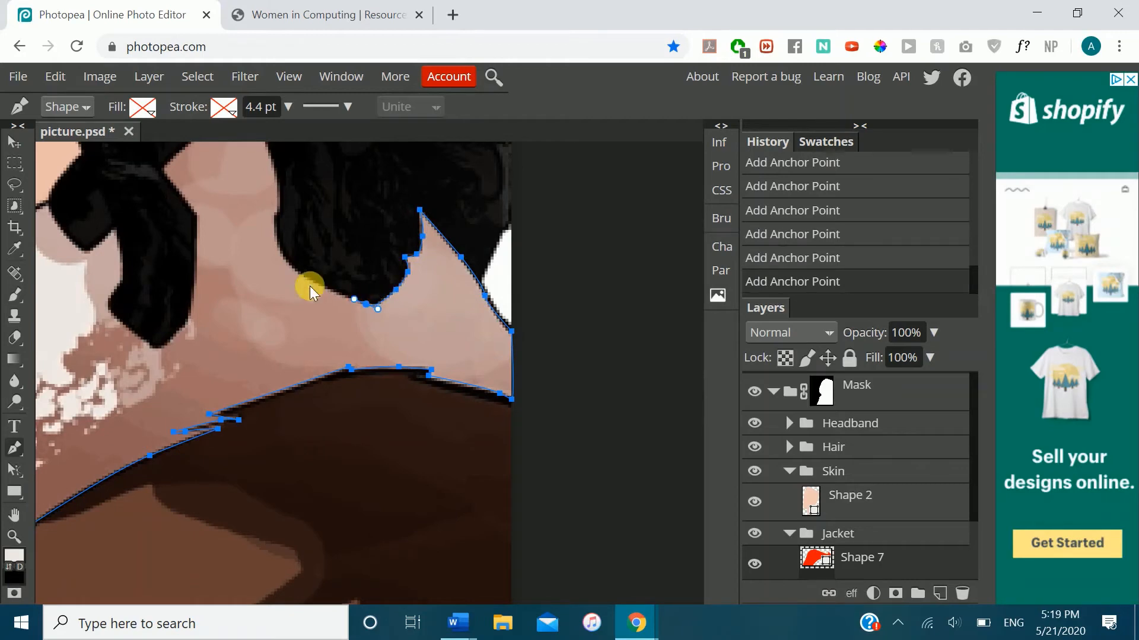
- Redo the last curve and trace around the large hair lock up to the top of the gap between the locks
key("ctrl+z")
left_click_drag(295, 271, 276, 232)
left_click(274, 218)
scroll(275, 219, "left", 2)
scroll(275, 219, "up", 1)
left_click_drag(455, 289, 460, 277)
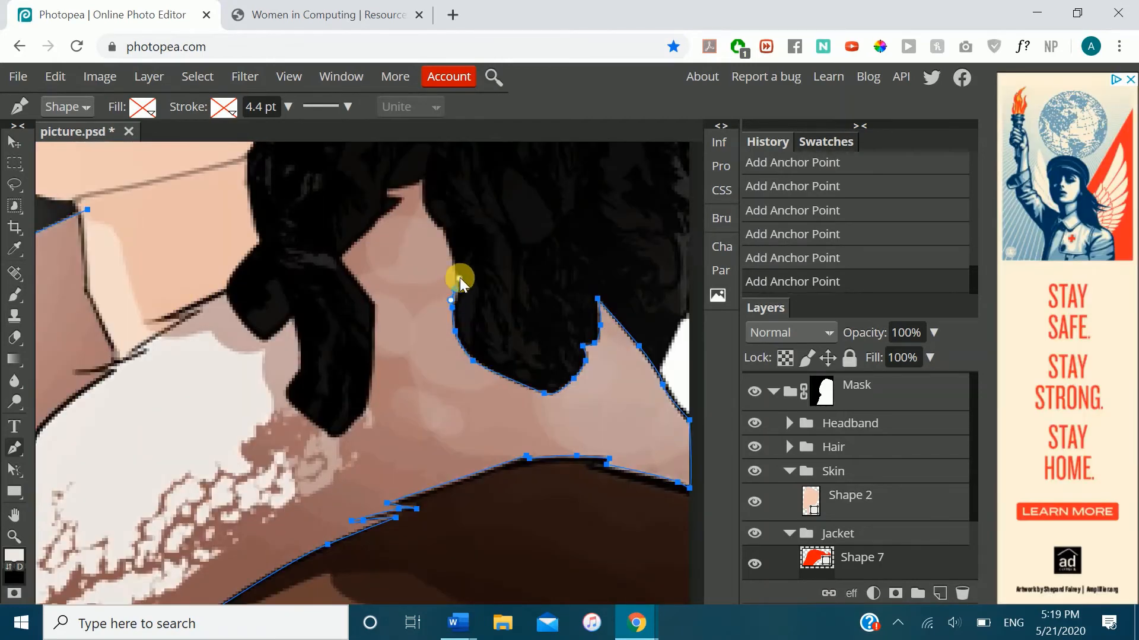
left_click(425, 209)
left_click(422, 201)
left_click(423, 180)
left_click(410, 188)
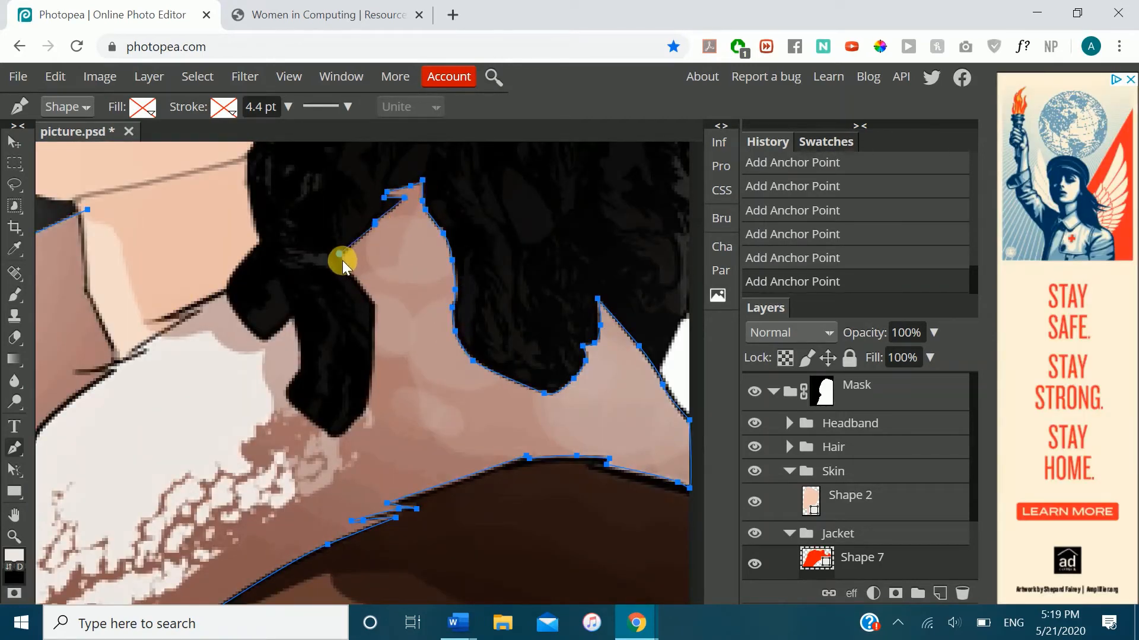
- Trace the collar outline down and around the hanging tip of the knotted hair lock
left_click(372, 301)
scroll(368, 301, "down", 1)
left_click_drag(369, 301, 364, 321)
left_click(342, 346)
left_click(297, 322)
left_click(287, 304)
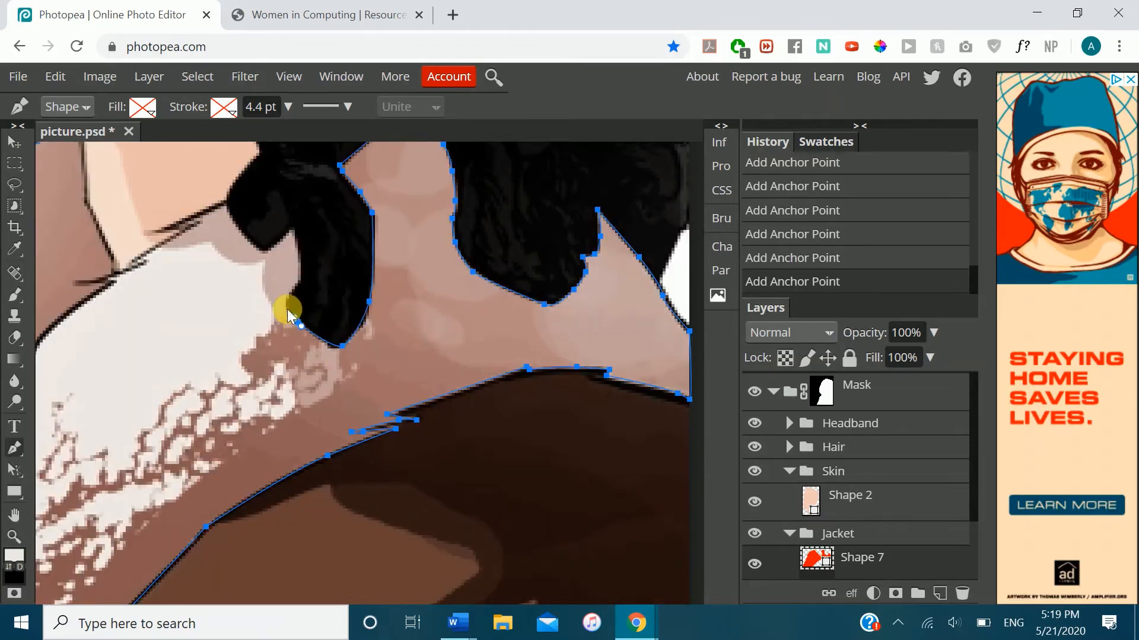
key("ctrl+z")
left_click_drag(289, 298, 291, 296)
left_click(301, 268)
left_click(292, 230)
- Trace below the small hair lock to the neck and close the collar outline at its starting corner
scroll(293, 232, "left", 2)
left_click(436, 249)
key("ctrl+z")
left_click_drag(431, 245, 410, 214)
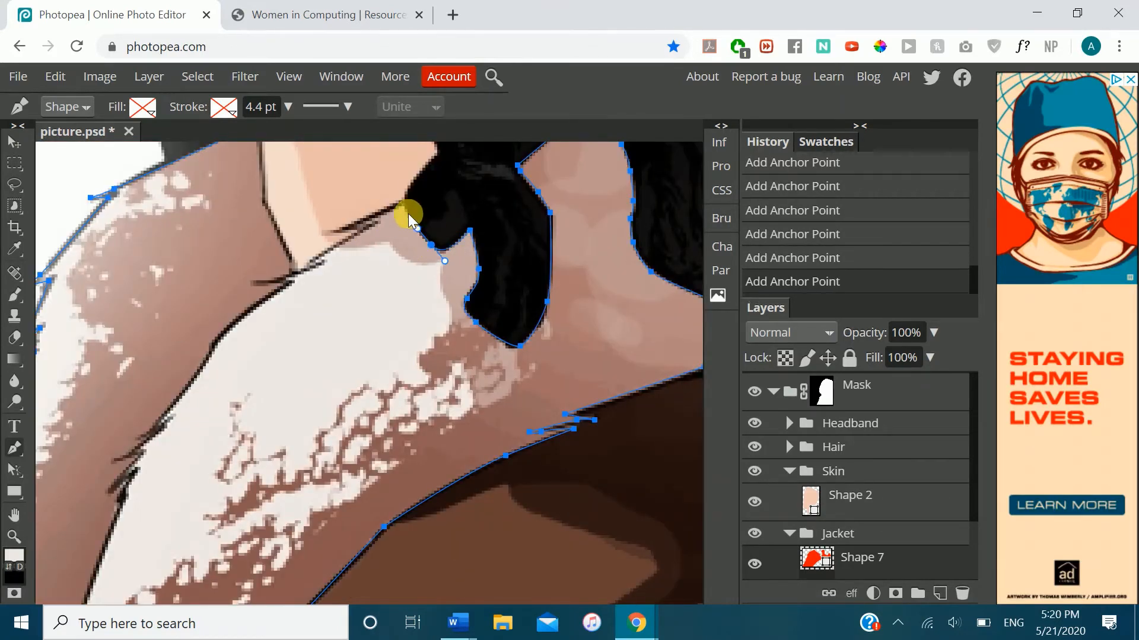
scroll(408, 213, "up", 1)
left_click_drag(410, 272, 430, 250)
scroll(431, 250, "up", 3)
key("ctrl+z")
key("ctrl+z")
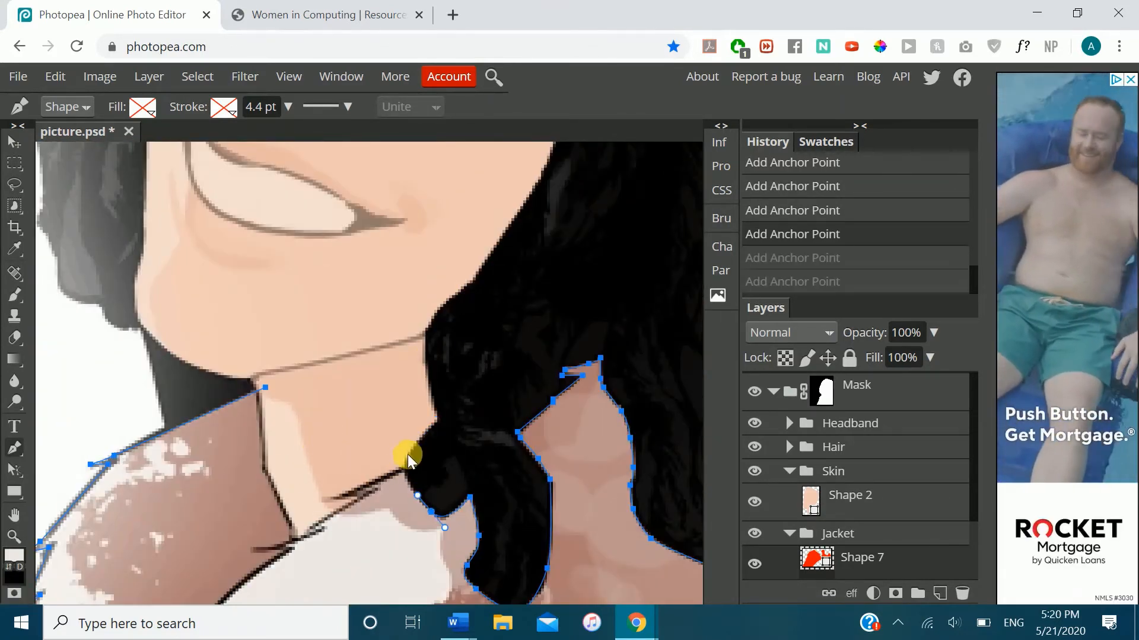
left_click(407, 466)
- Give the closed collar shape a solid fill in the sampled off-white fur colour
key("ctrl+1")
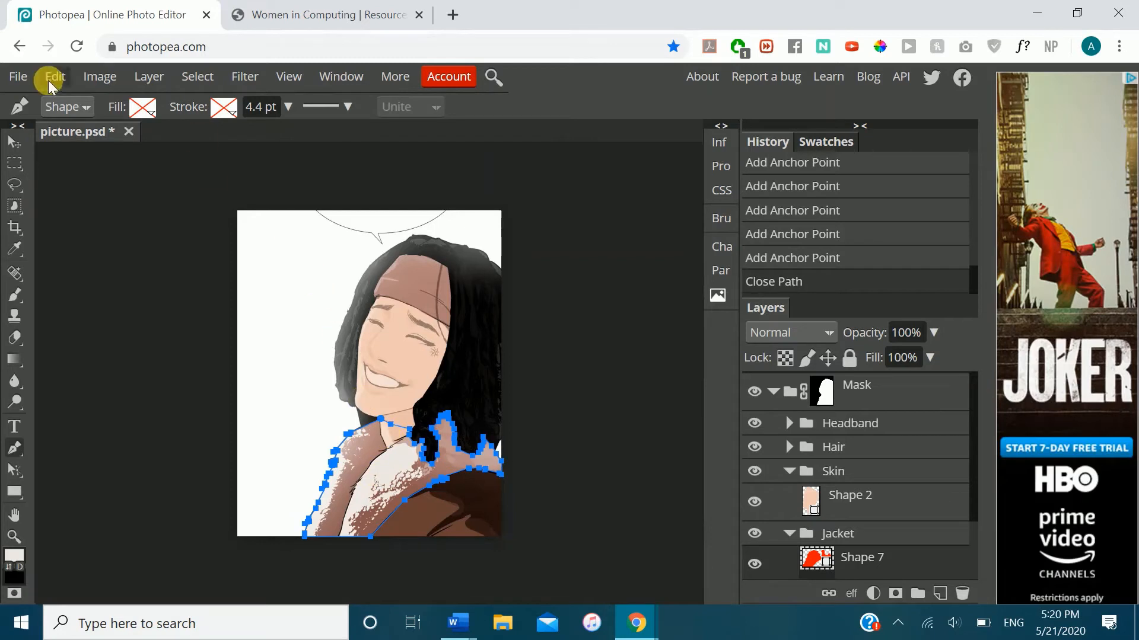
left_click(142, 108)
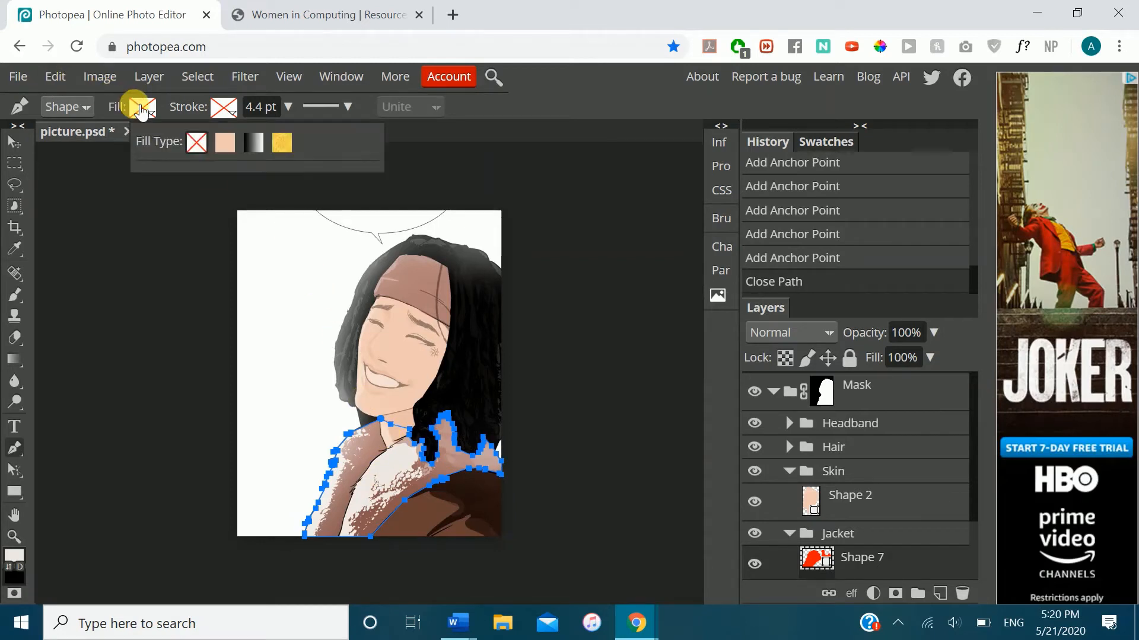
left_click(226, 147)
left_click(156, 179)
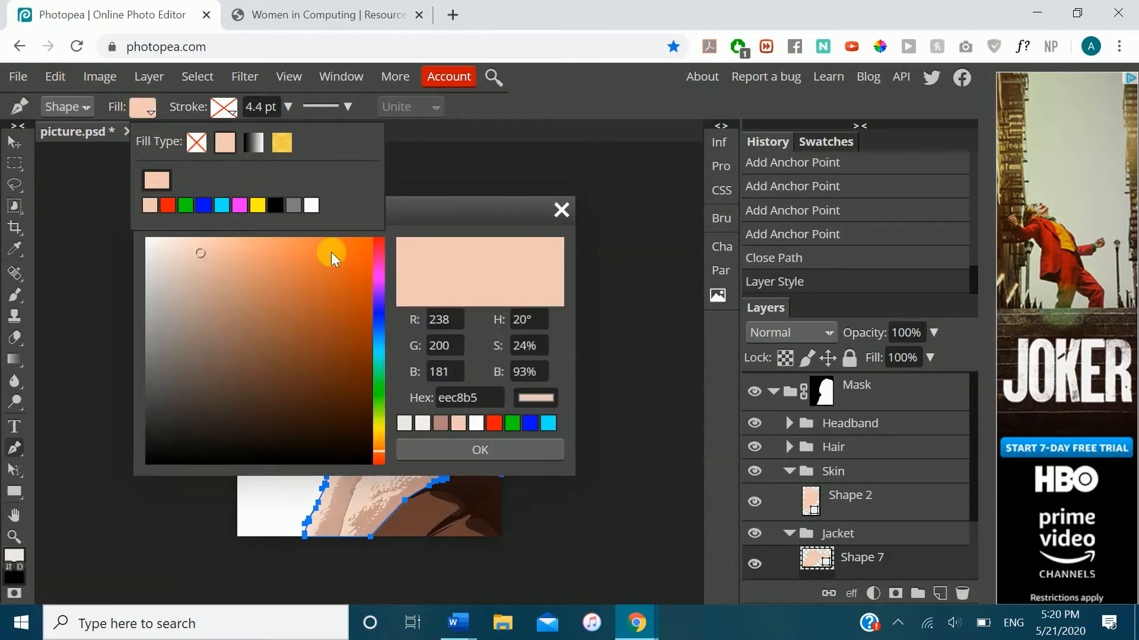
left_click(403, 425)
left_click(412, 451)
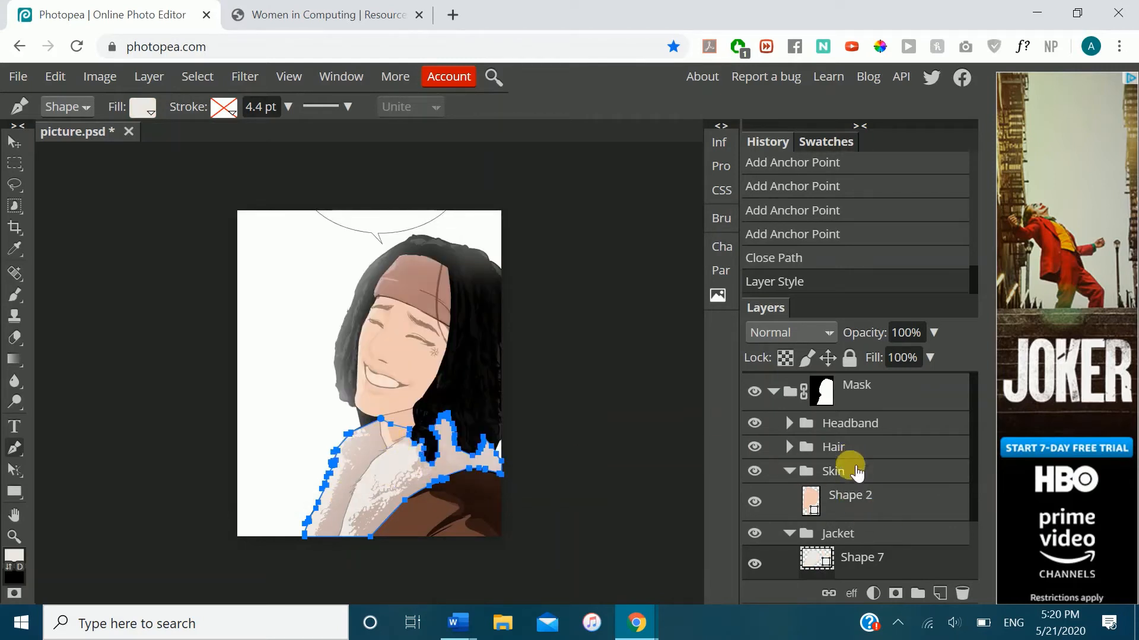
- Raise the Mask folder's opacity to 100% and move the Jacket folder out of the Mask folder, directly below it
left_click(831, 389)
left_click(907, 338)
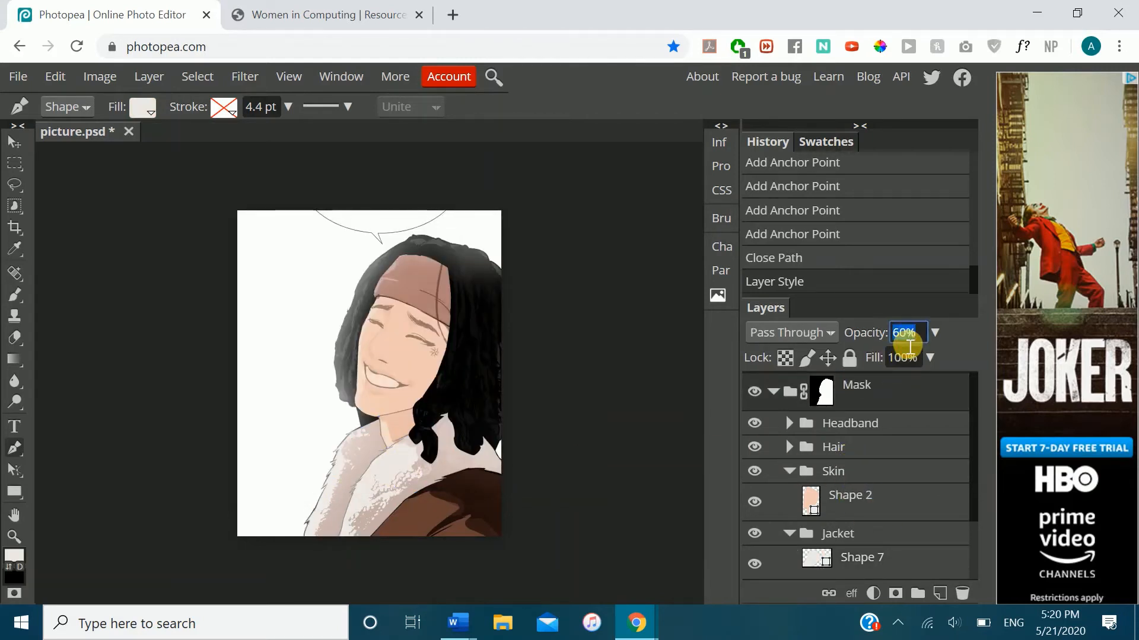
key("Return")
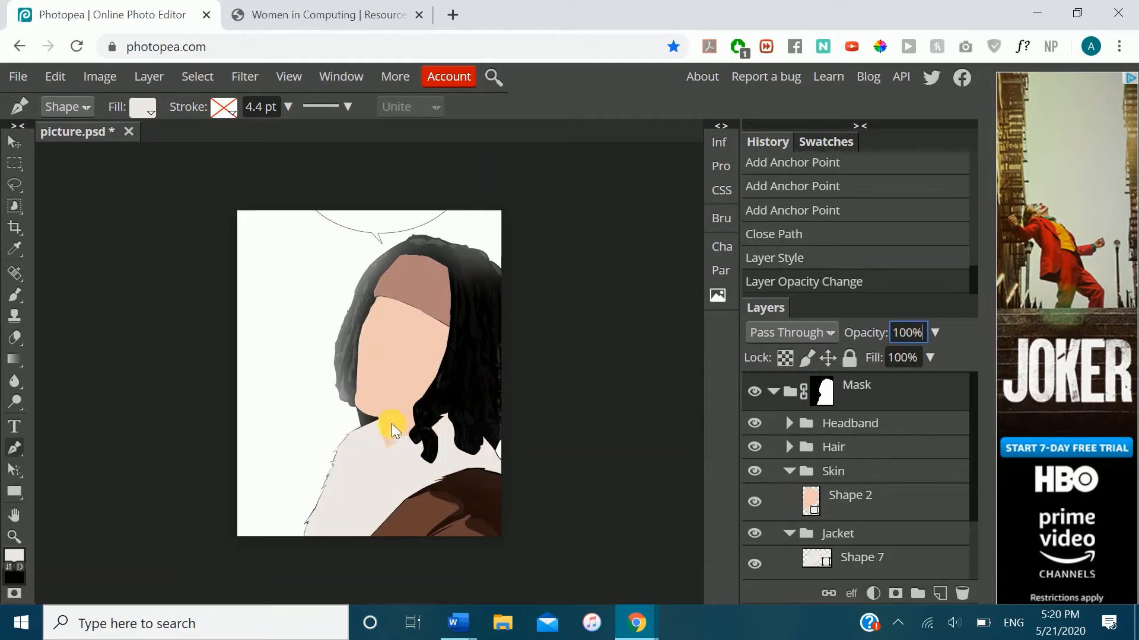
left_click(840, 471)
left_click_drag(875, 536, 866, 508)
- Set the Mask folder's opacity back to 60% so the facial details show through the fills
left_click(905, 333)
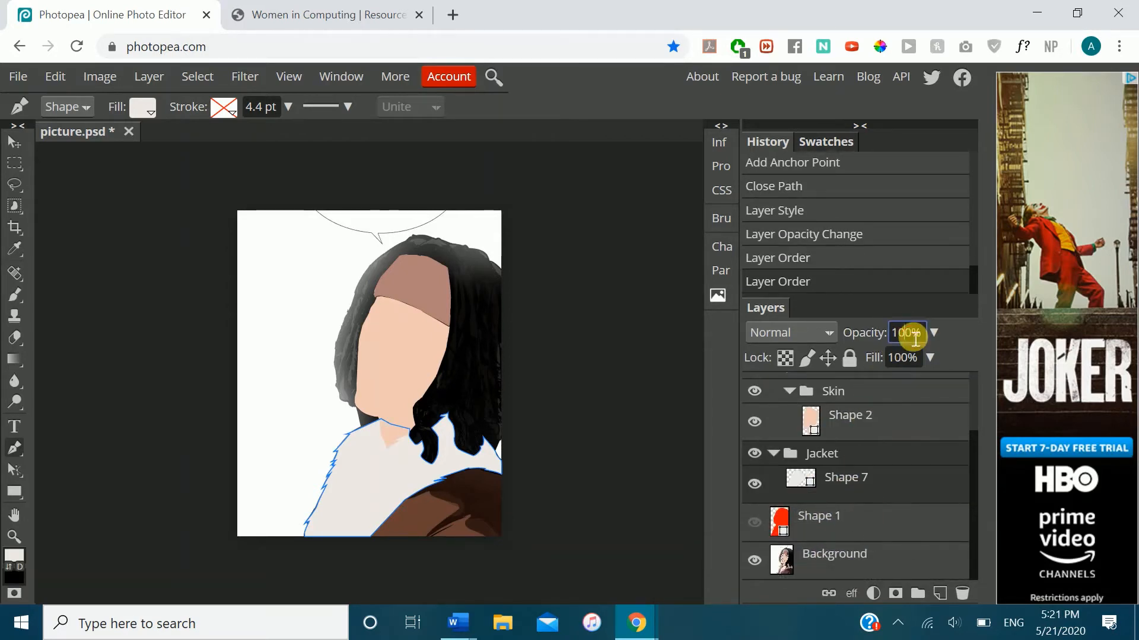
scroll(821, 457, "up", 2)
left_click(851, 393)
left_click(905, 333)
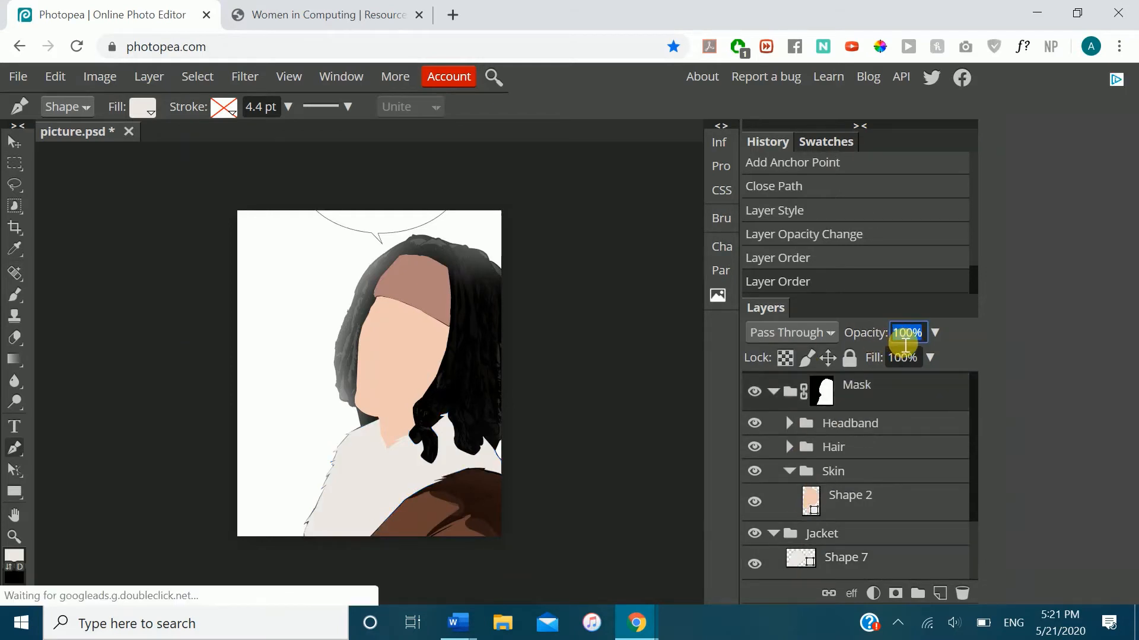
type("60")
key("Return")
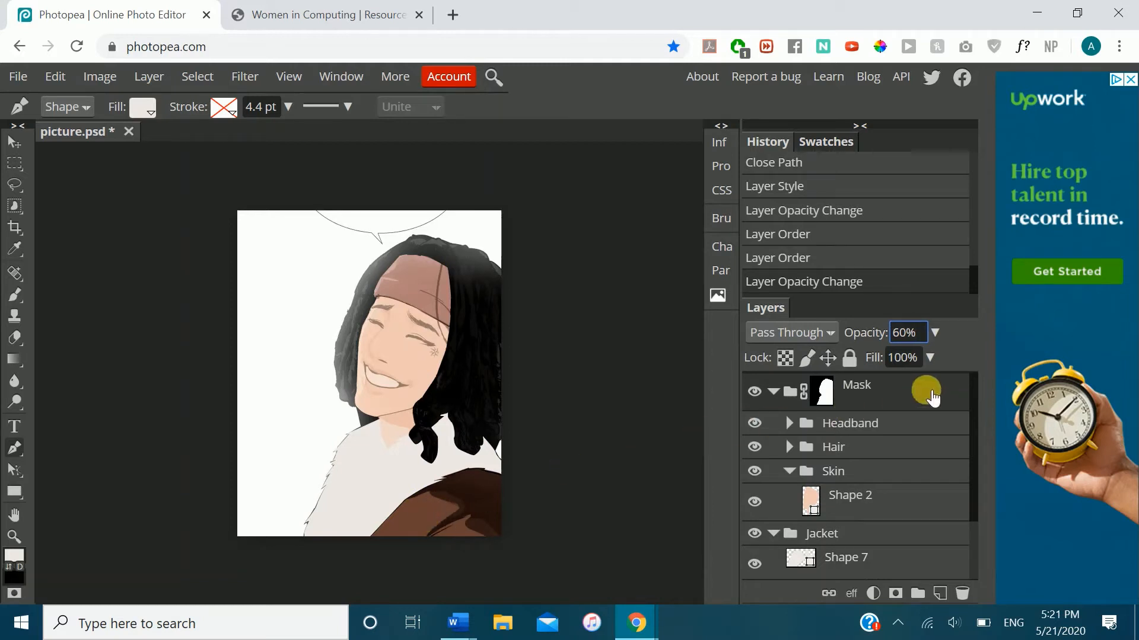
- Sample the mid-brown colour from the jacket below the fur collar and return to the Pen tool
left_click(885, 423)
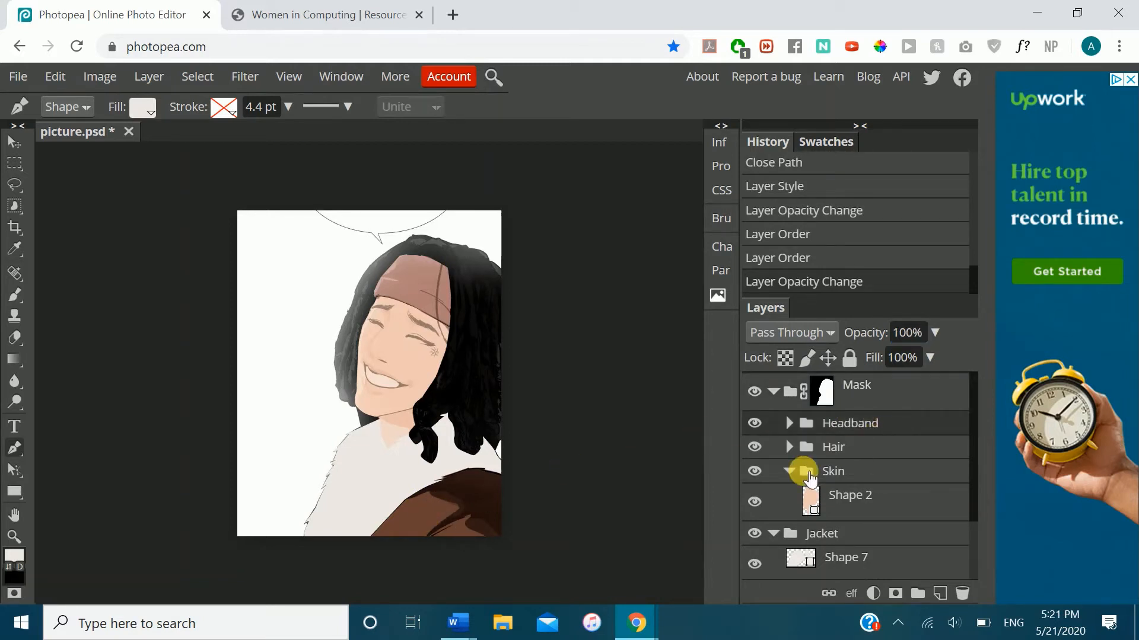
scroll(809, 477, "down", 2)
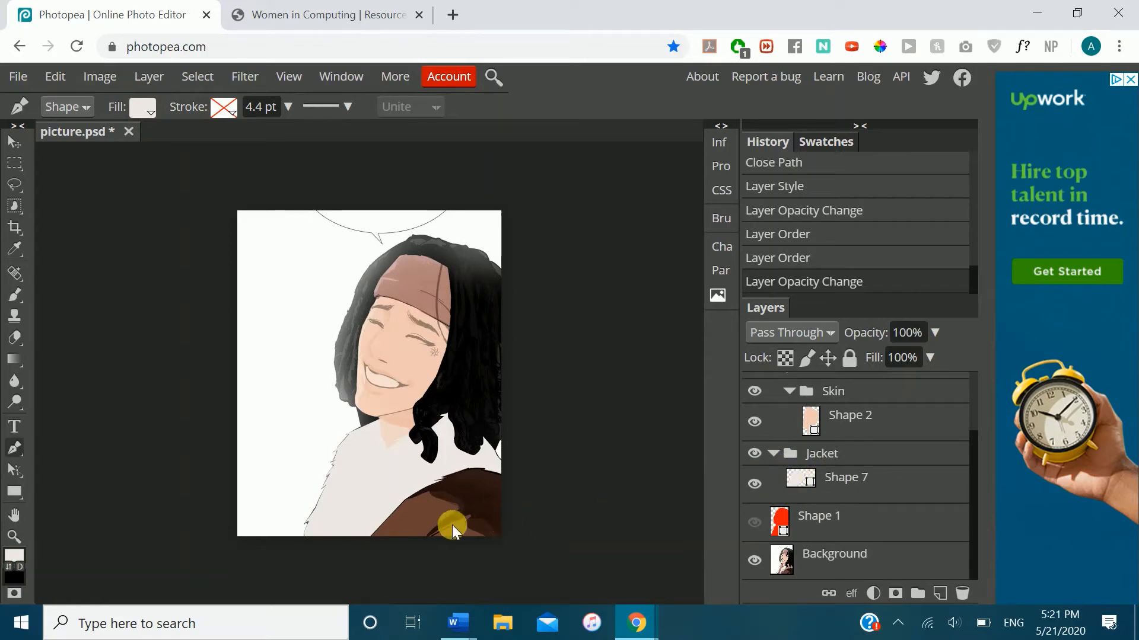
key("i")
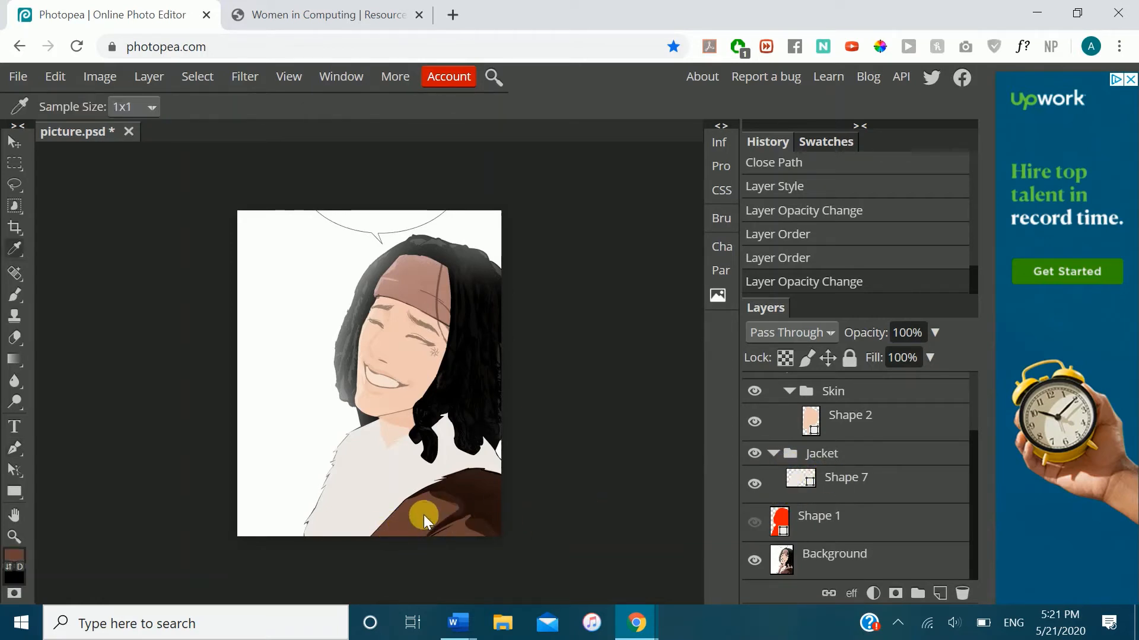
key("p")
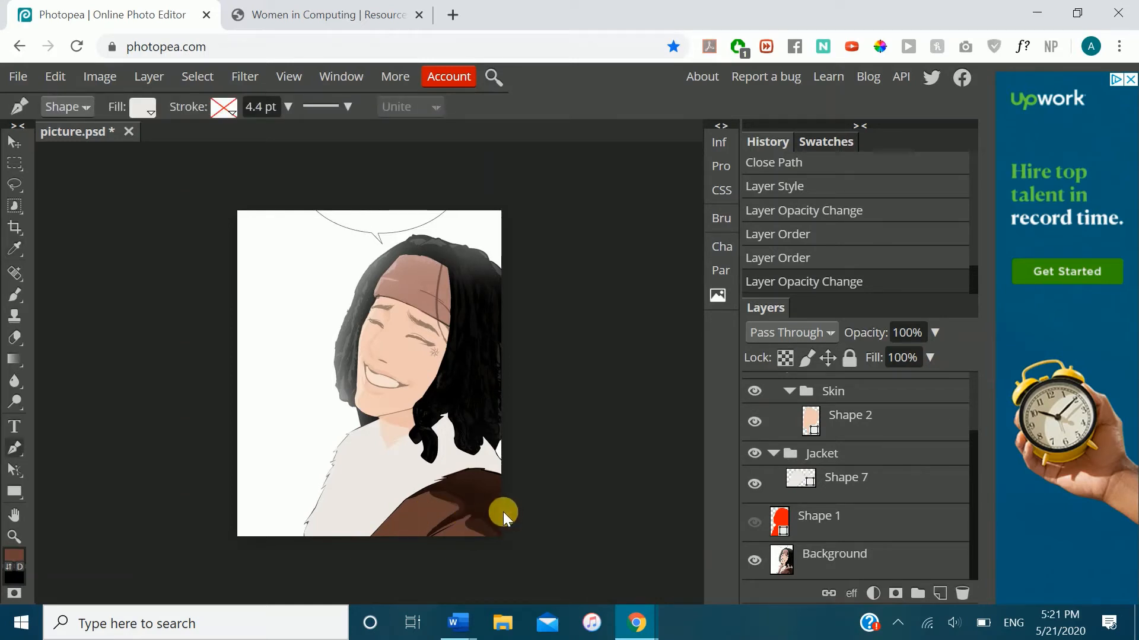
- Trace a rough outline around the brown jacket area, overlapping the collar and running past the canvas's right and bottom edges
left_click(353, 536)
left_click(376, 492)
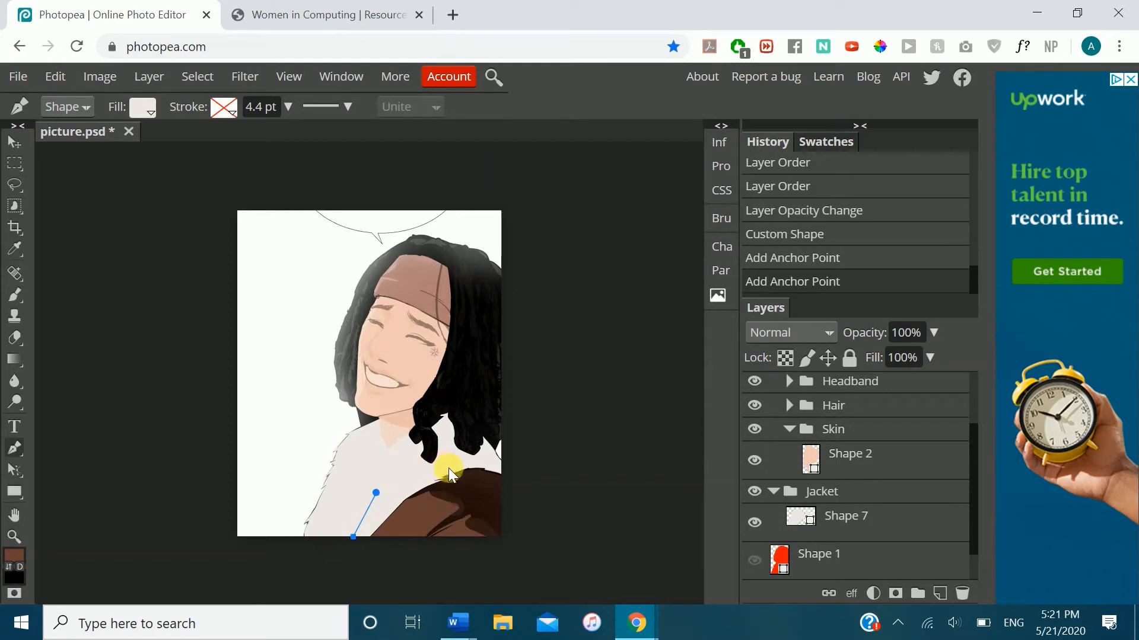
left_click(449, 463)
left_click(493, 461)
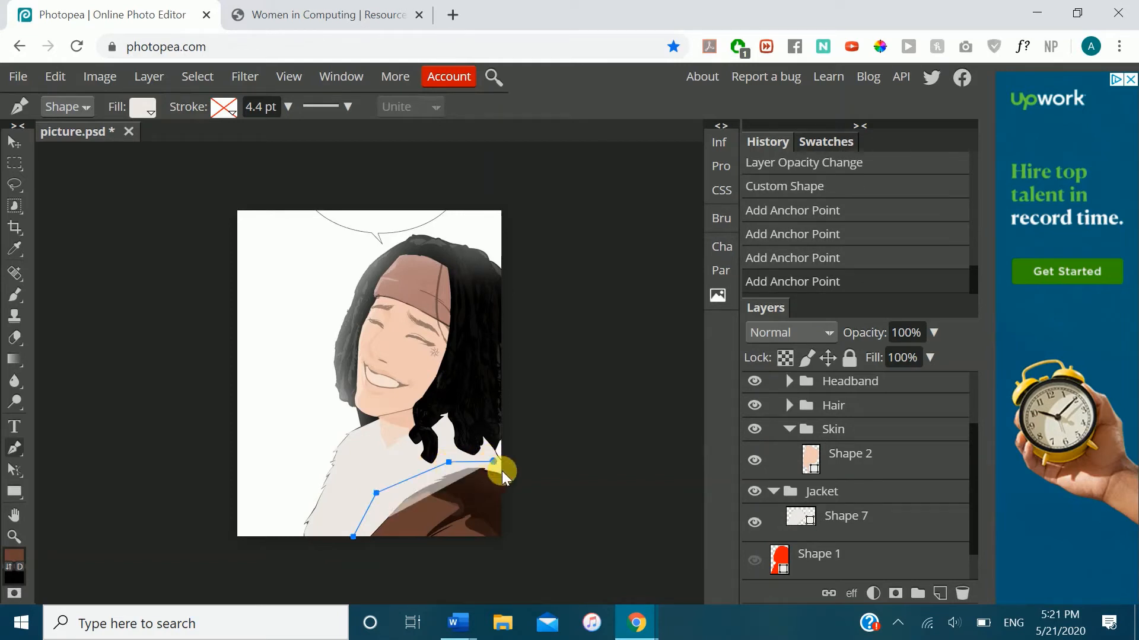
left_click(501, 471)
left_click(513, 508)
left_click(501, 558)
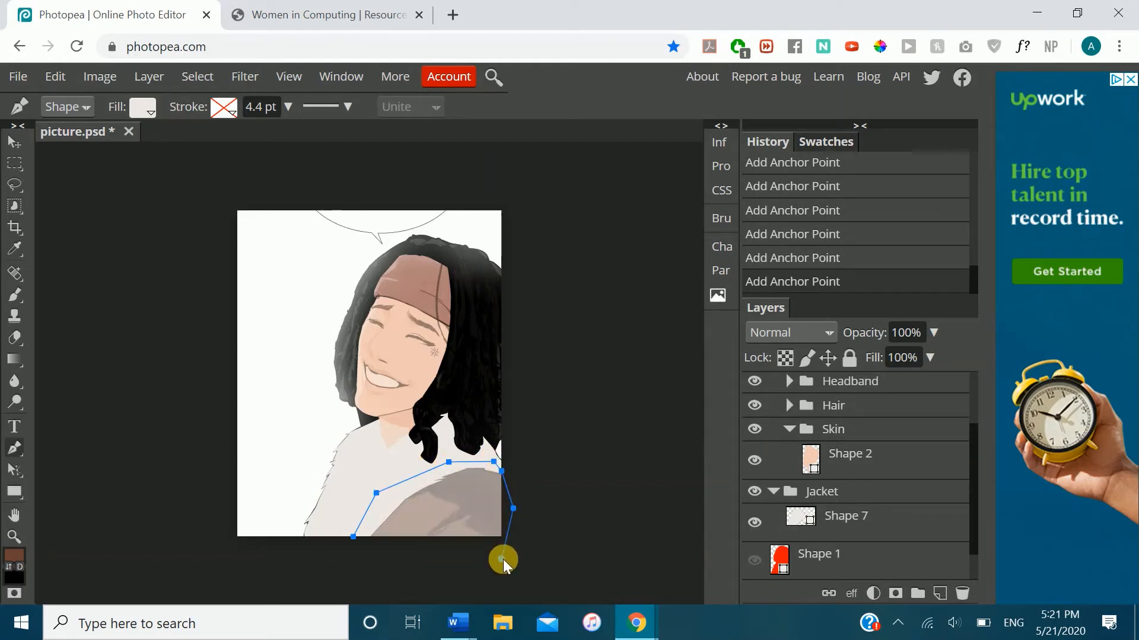
left_click(415, 556)
- Fill the jacket shape with the sampled brown, hex 663e34
left_click(143, 107)
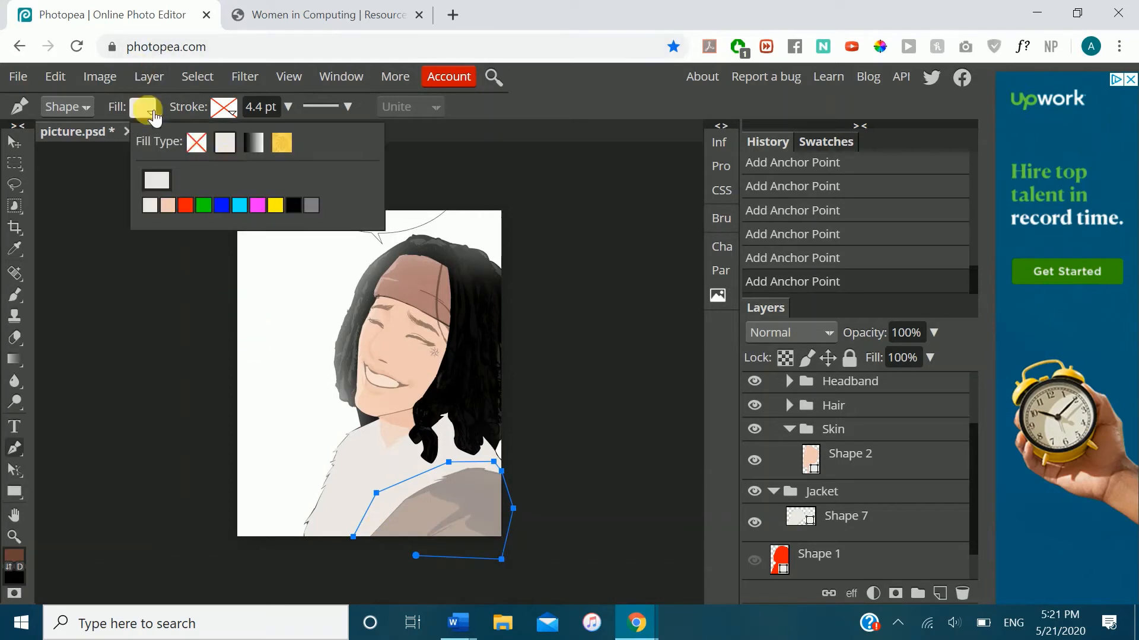
left_click(165, 185)
left_click(404, 426)
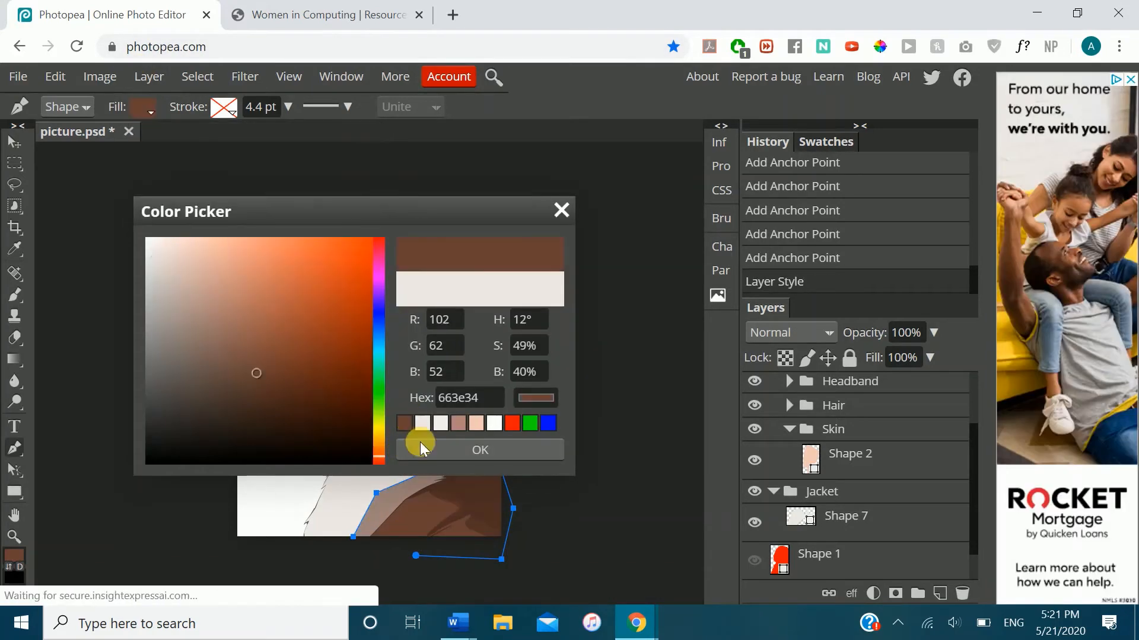
left_click(423, 449)
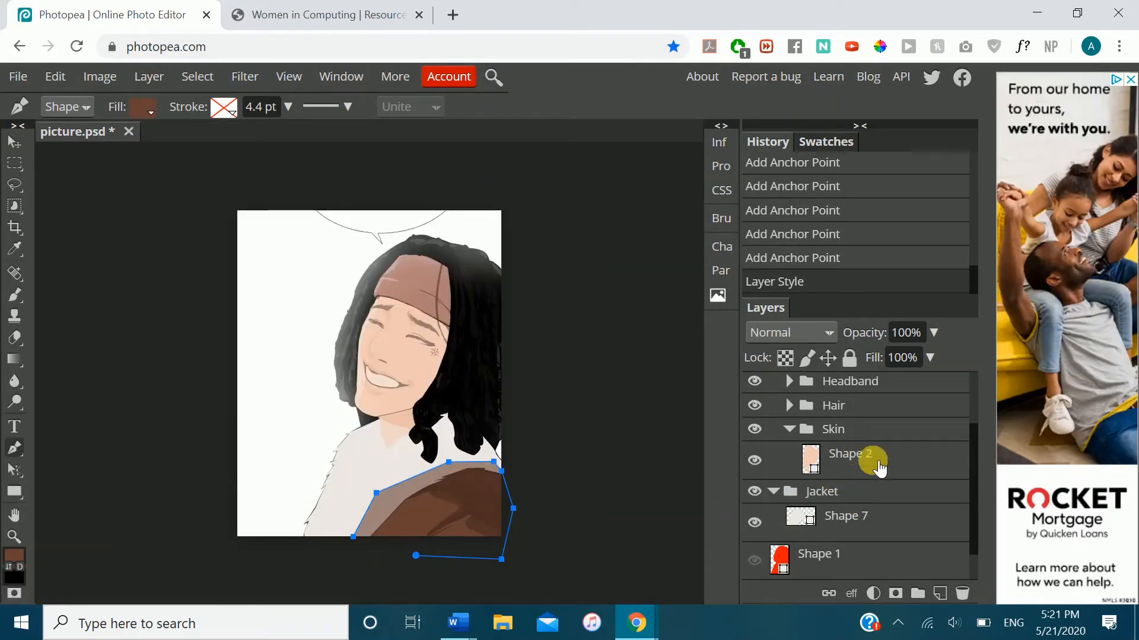
- Move the brown jacket shape into the Jacket folder beneath the collar shape and collapse the folder
scroll(872, 465, "up", 2)
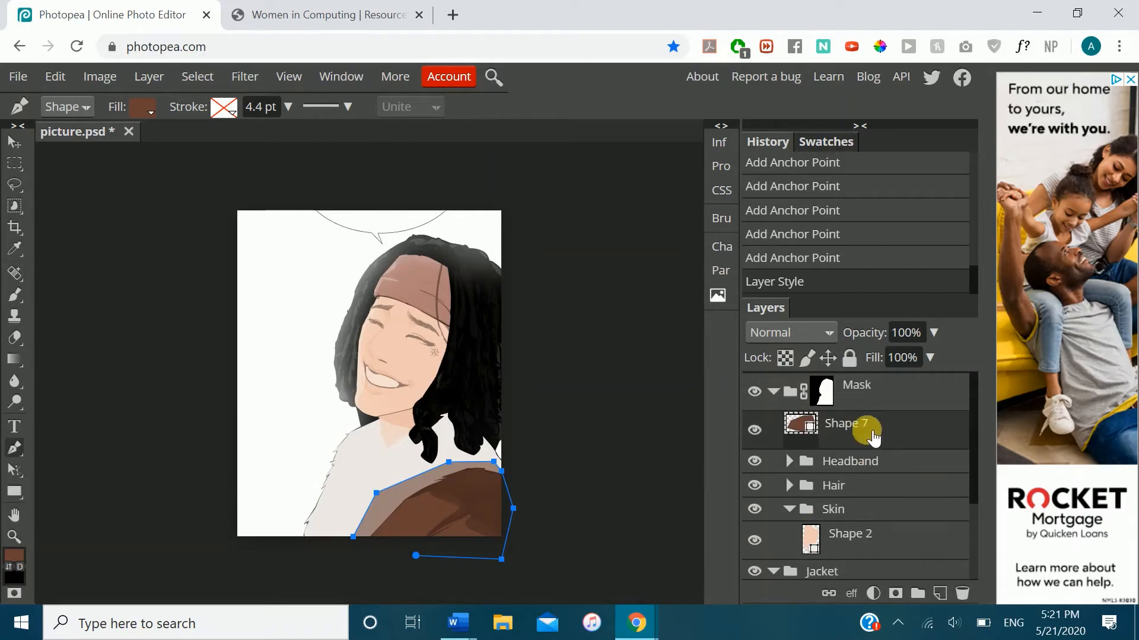
left_click_drag(864, 432, 851, 498)
left_click(774, 409)
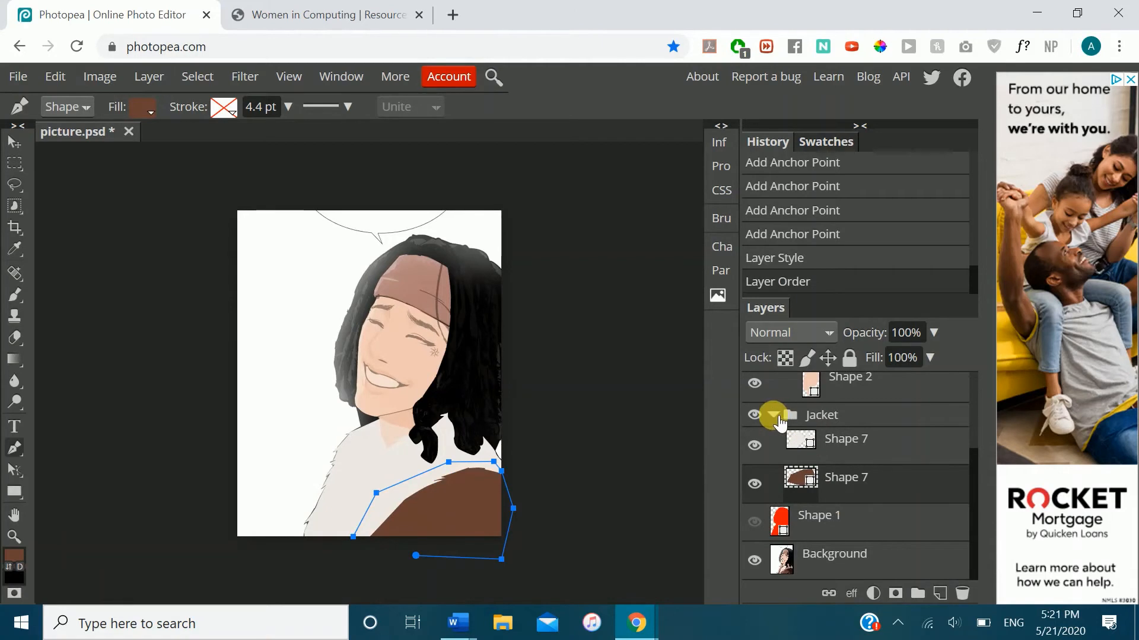
double_click(776, 416)
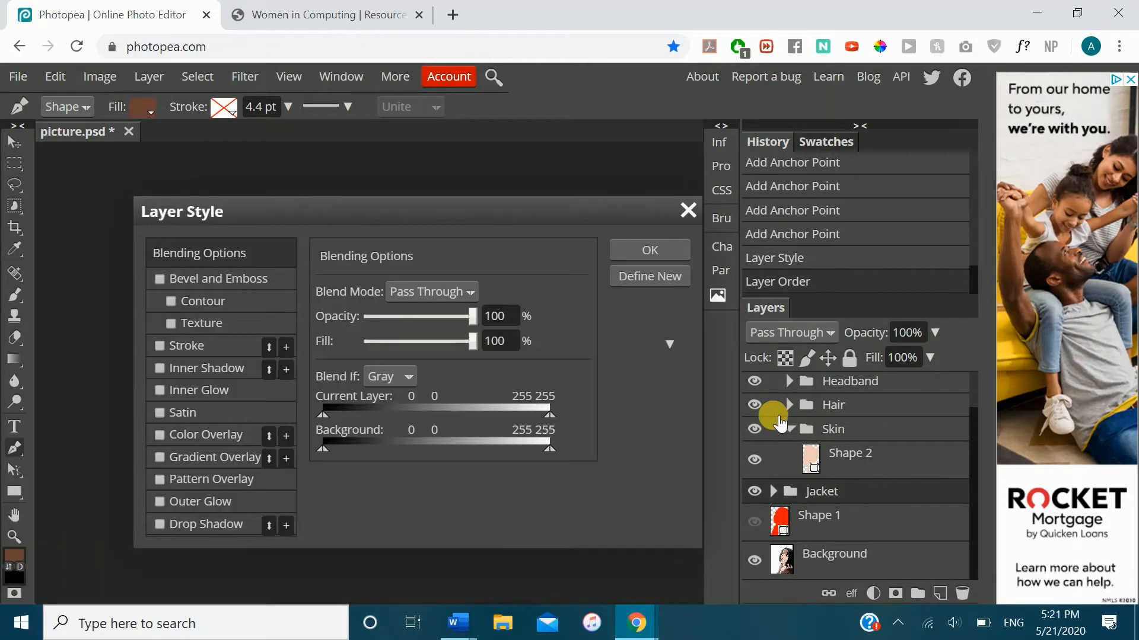
left_click(686, 211)
left_click(774, 491)
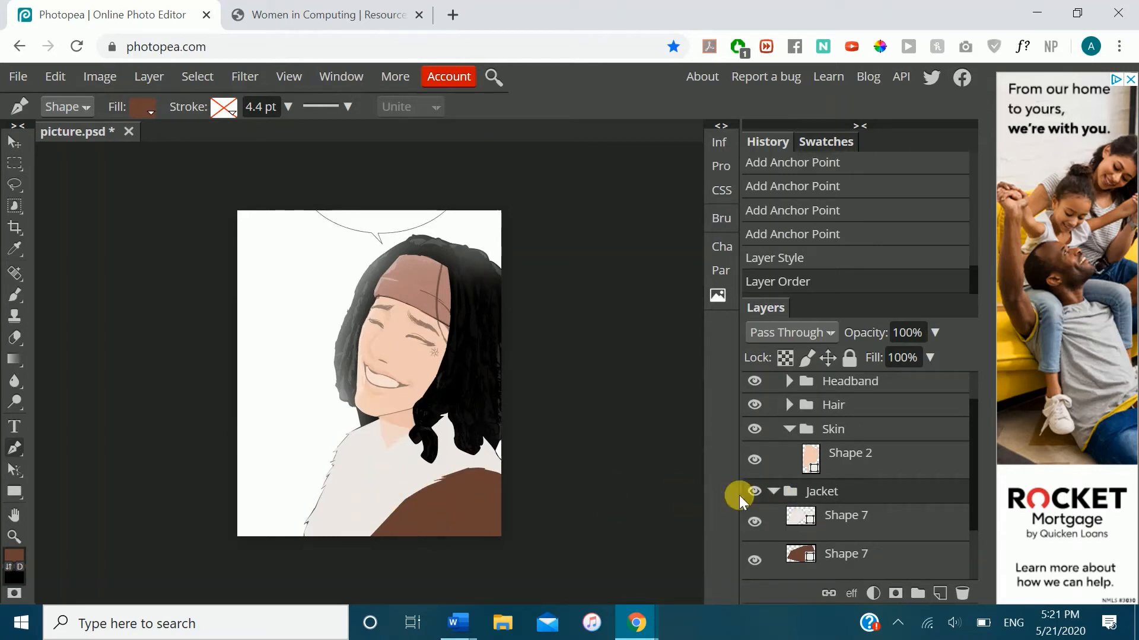
left_click(774, 492)
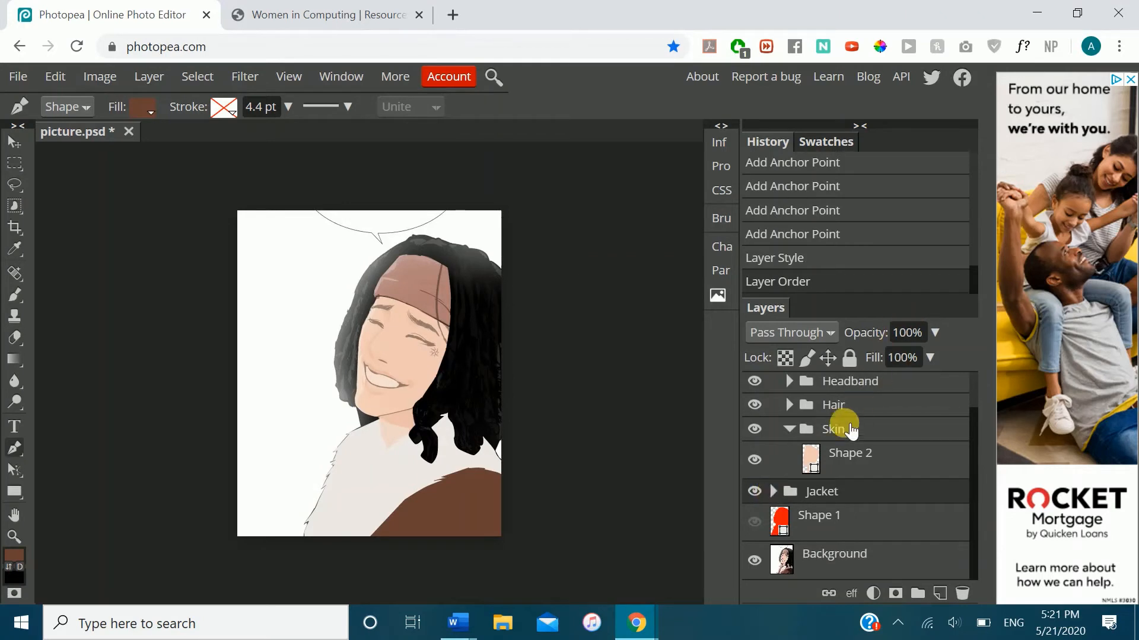
- Preview the artwork with the Mask folder at 100% opacity and return the folder to 60%
scroll(849, 429, "up", 1)
left_click(857, 391)
left_click(907, 334)
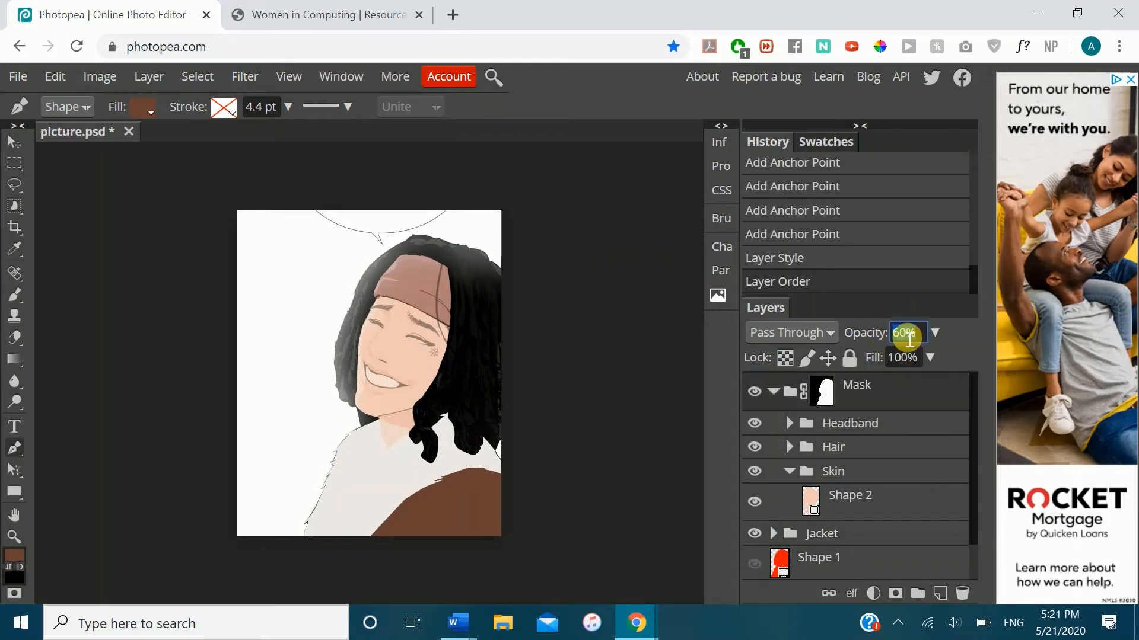
key("Return")
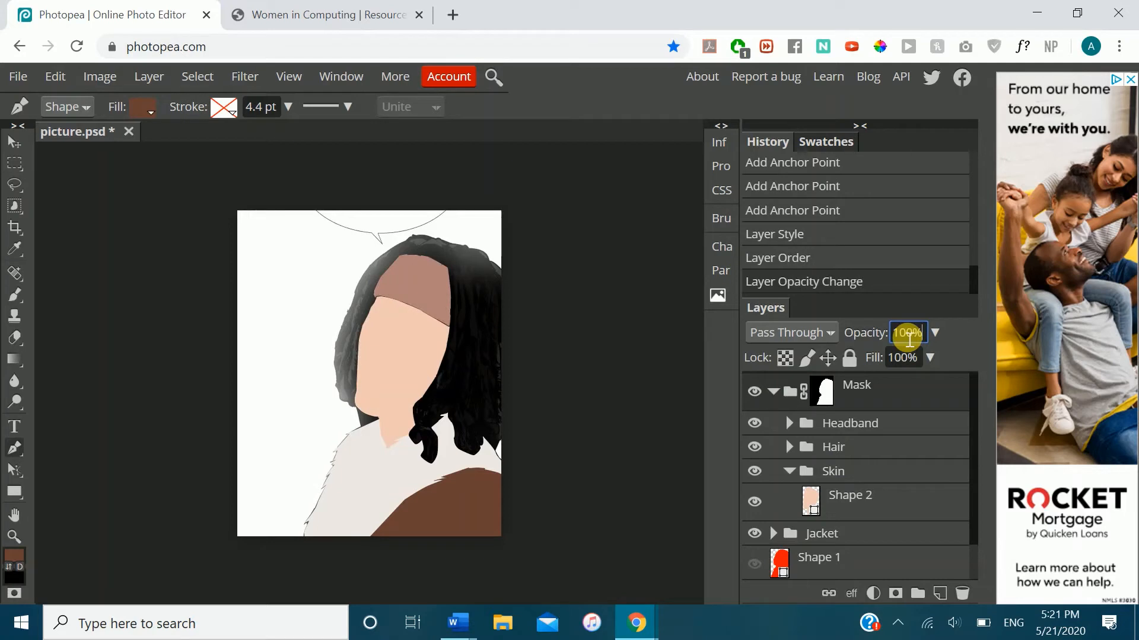
left_click(914, 340)
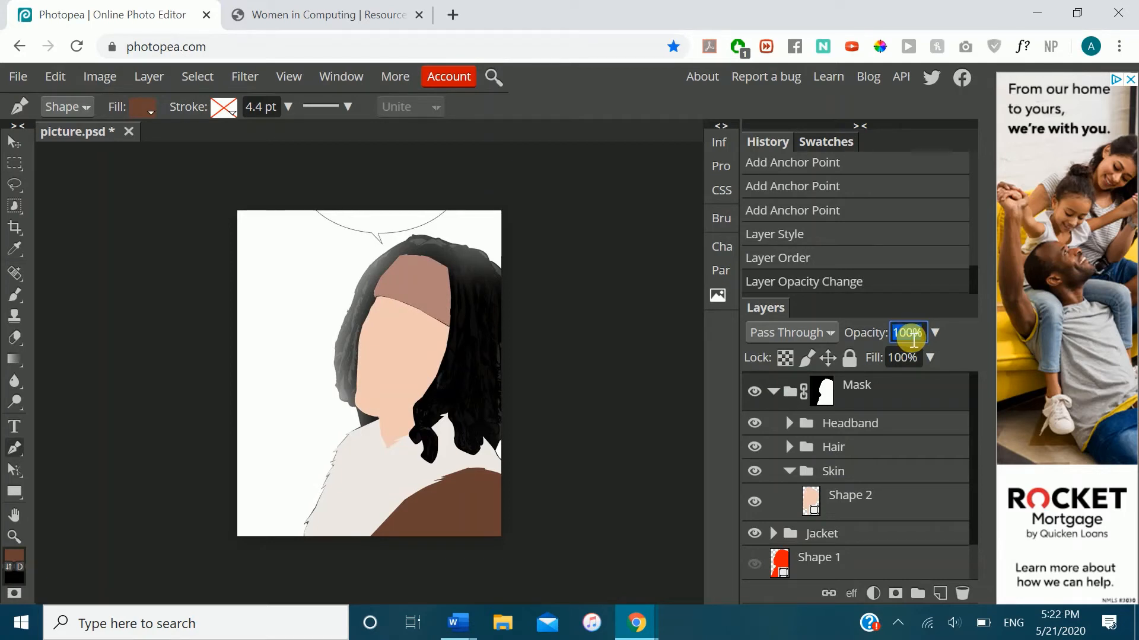
type("60")
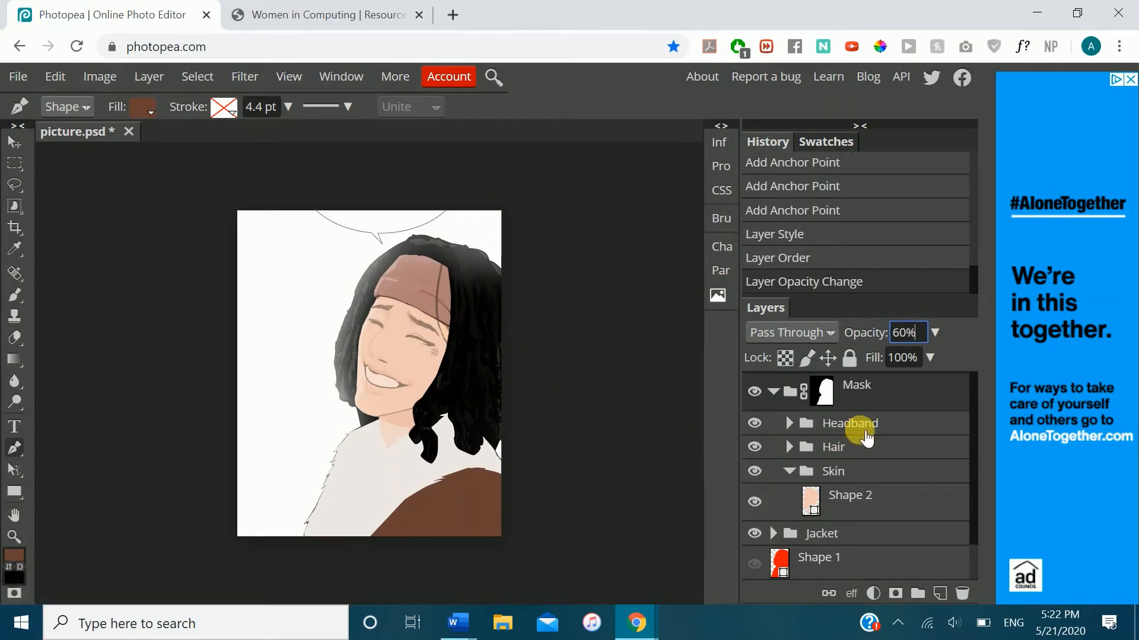
- Try the Hair folder above the Headband folder and put the collapsed Headband folder back on top
left_click(855, 450)
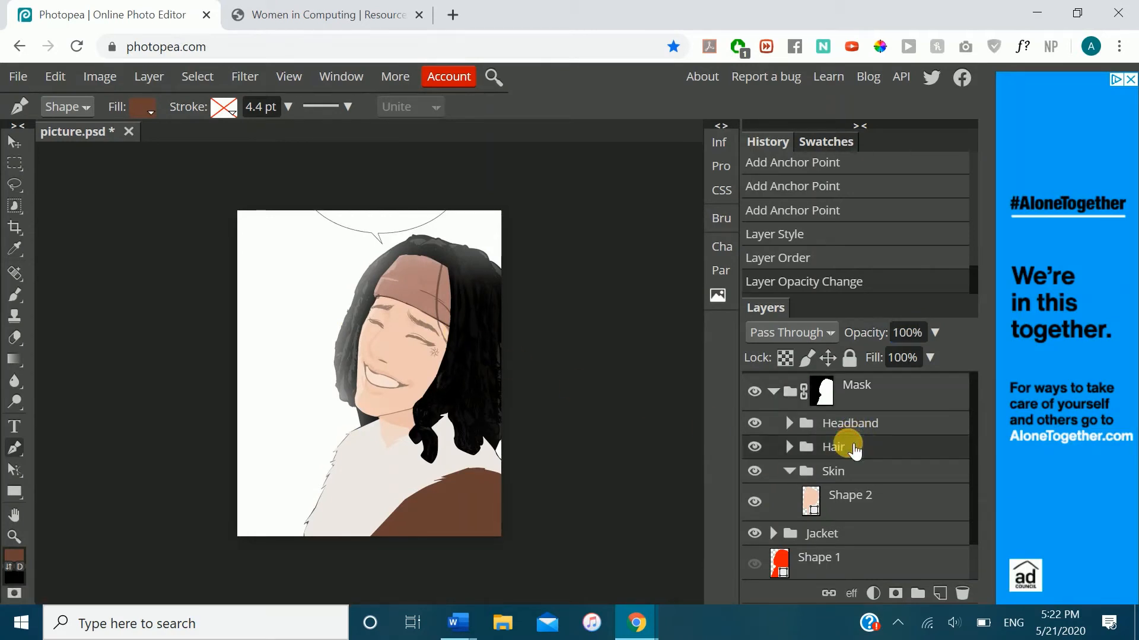
left_click_drag(845, 427, 842, 419)
left_click(789, 447)
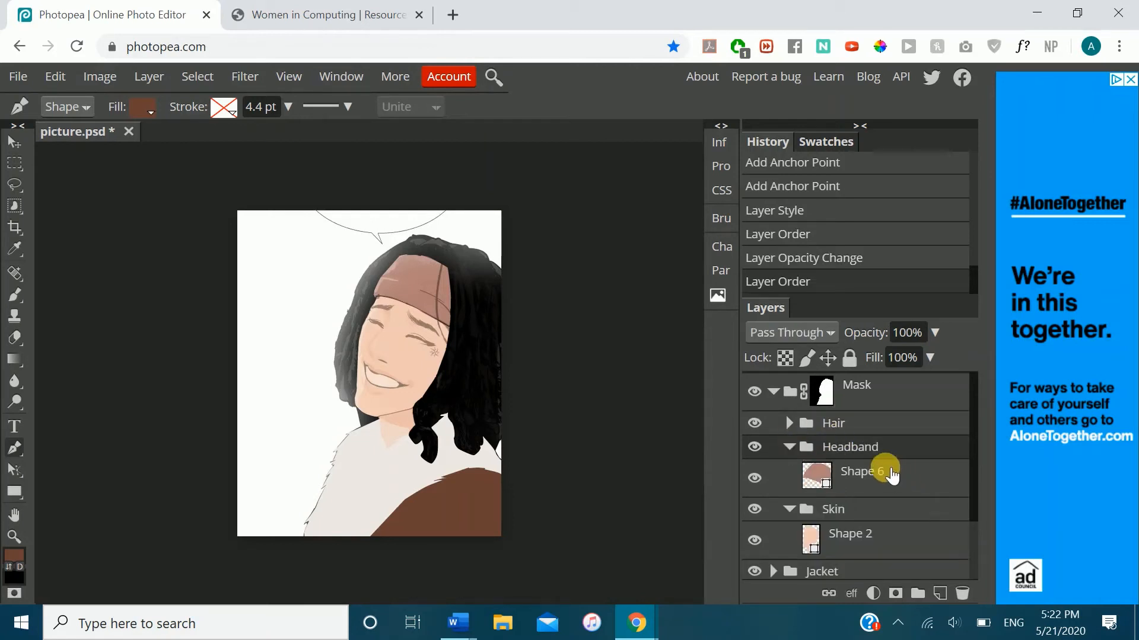
left_click_drag(846, 447, 849, 415)
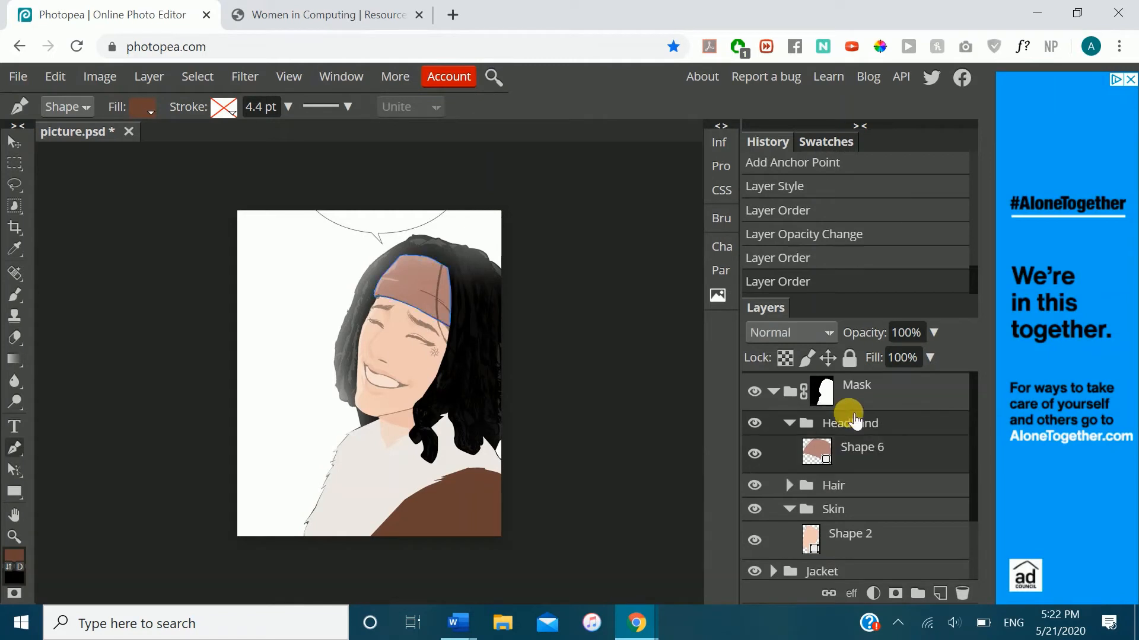
left_click(789, 423)
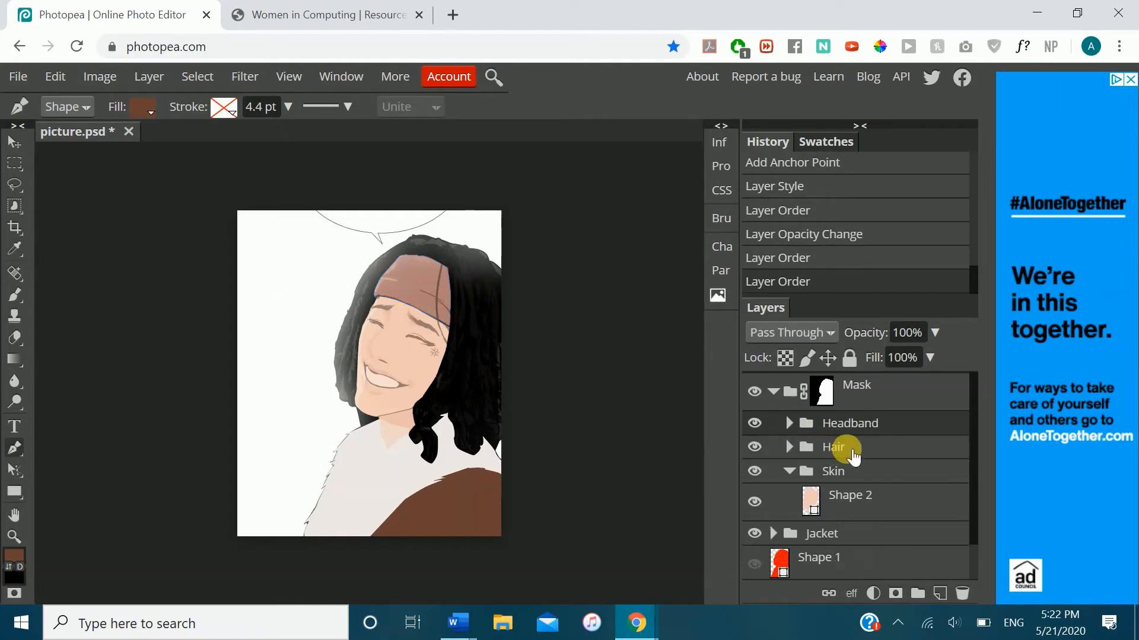
- Select the Hair folder, sample the black hair colour and set the Pen shape's fill to none
left_click(830, 448)
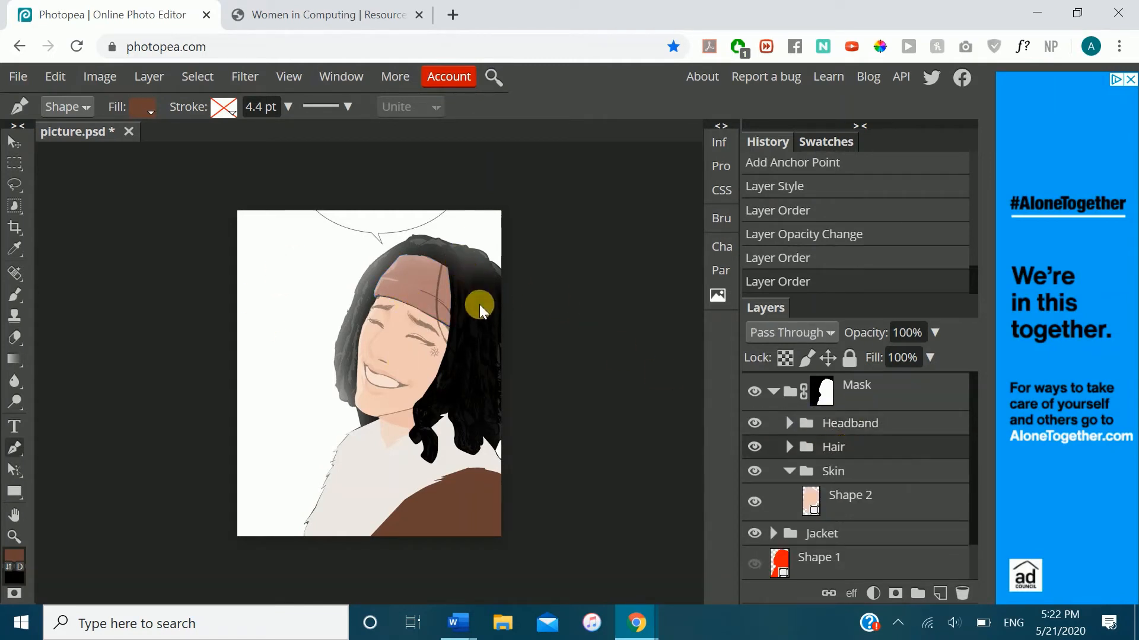
key("i")
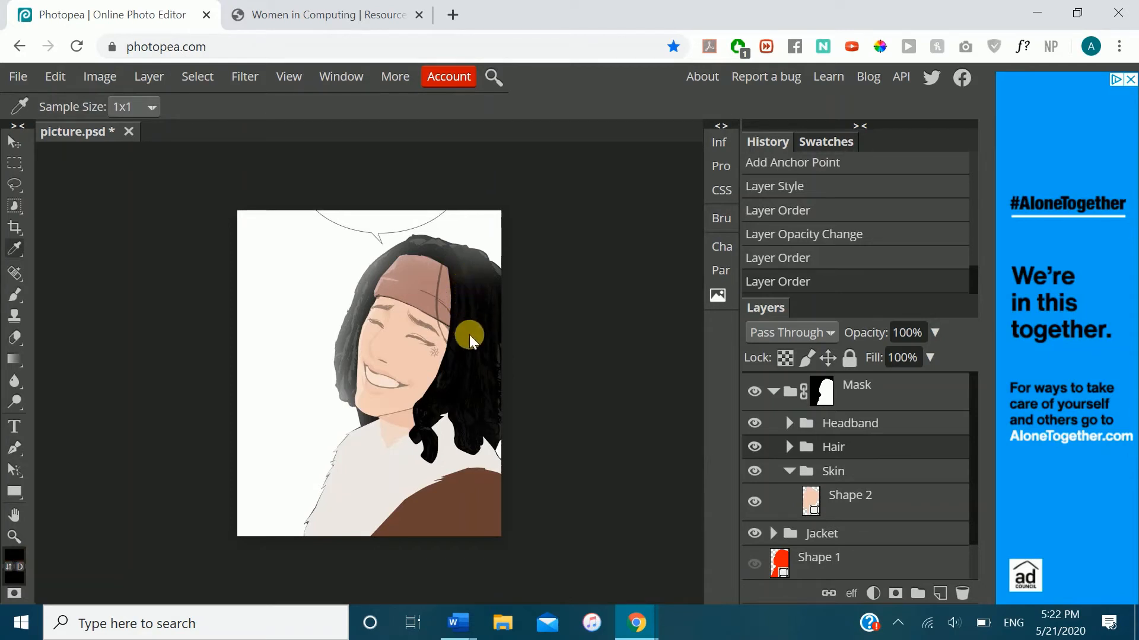
key("p")
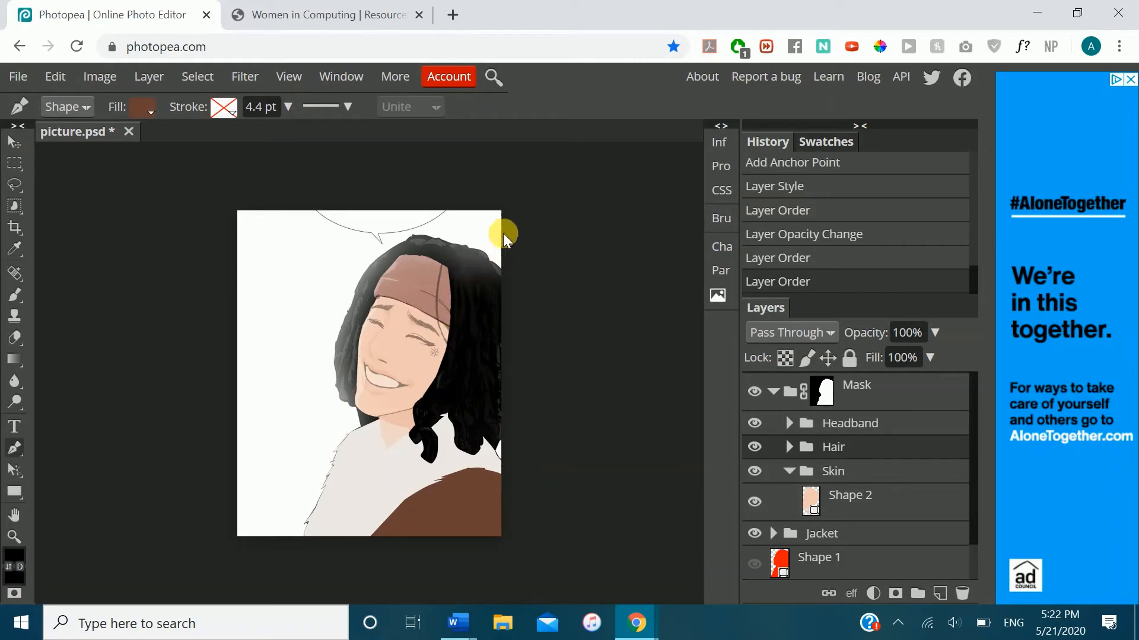
left_click(142, 107)
left_click(196, 141)
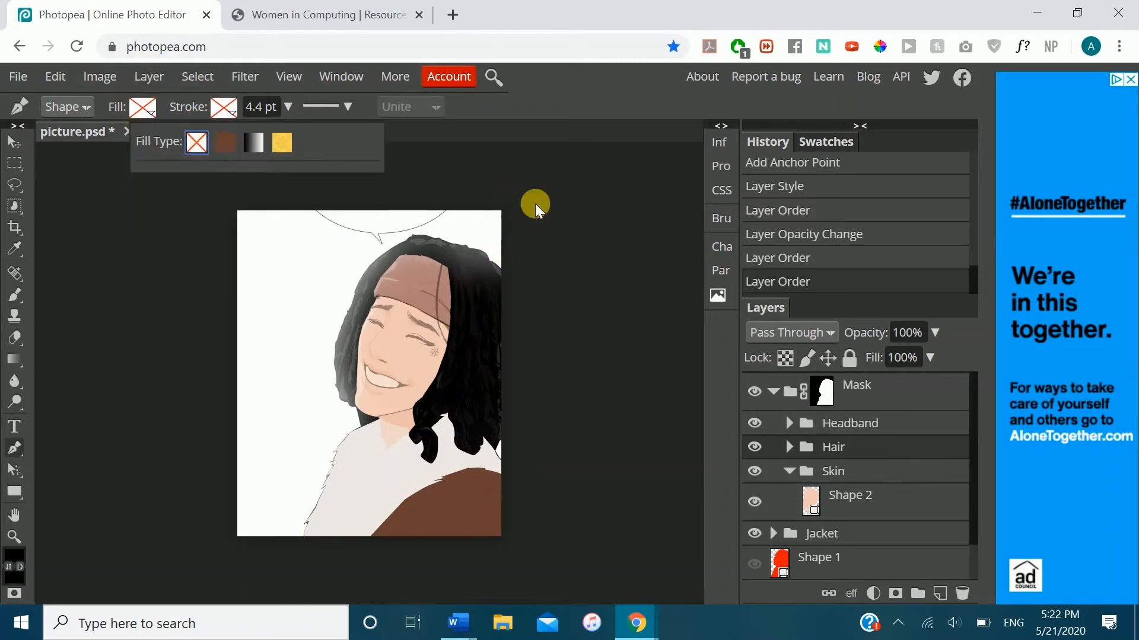
- Trace a loose closed Pen shape around the whole head of hair, extending past the canvas's right edge
left_click(502, 231)
left_click(404, 228)
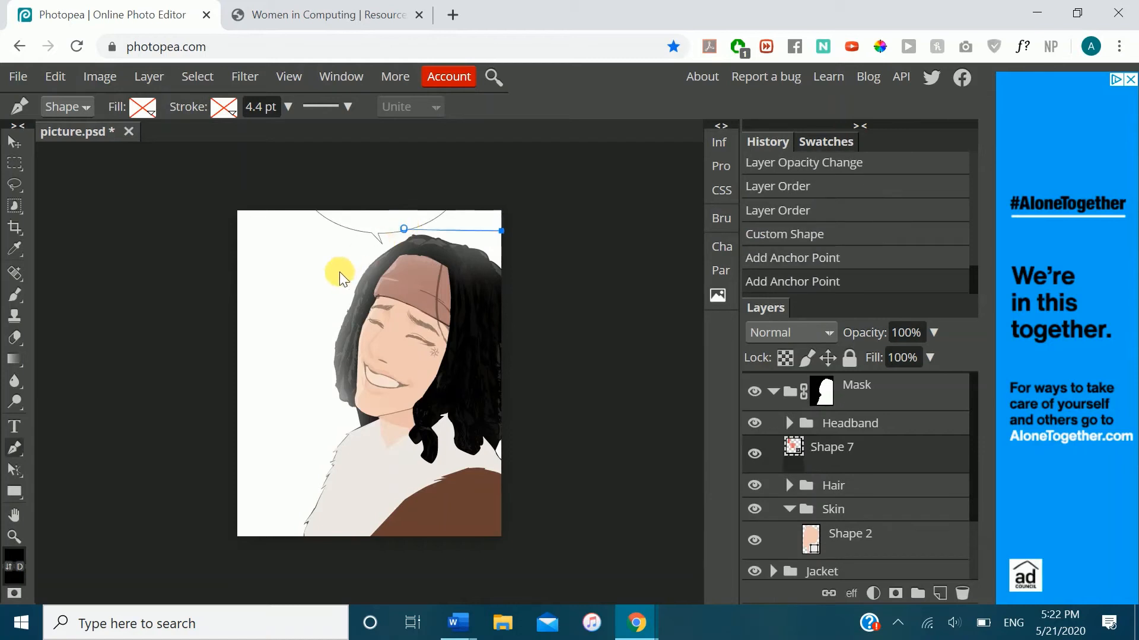
left_click(339, 271)
left_click(318, 350)
left_click(315, 403)
left_click(326, 426)
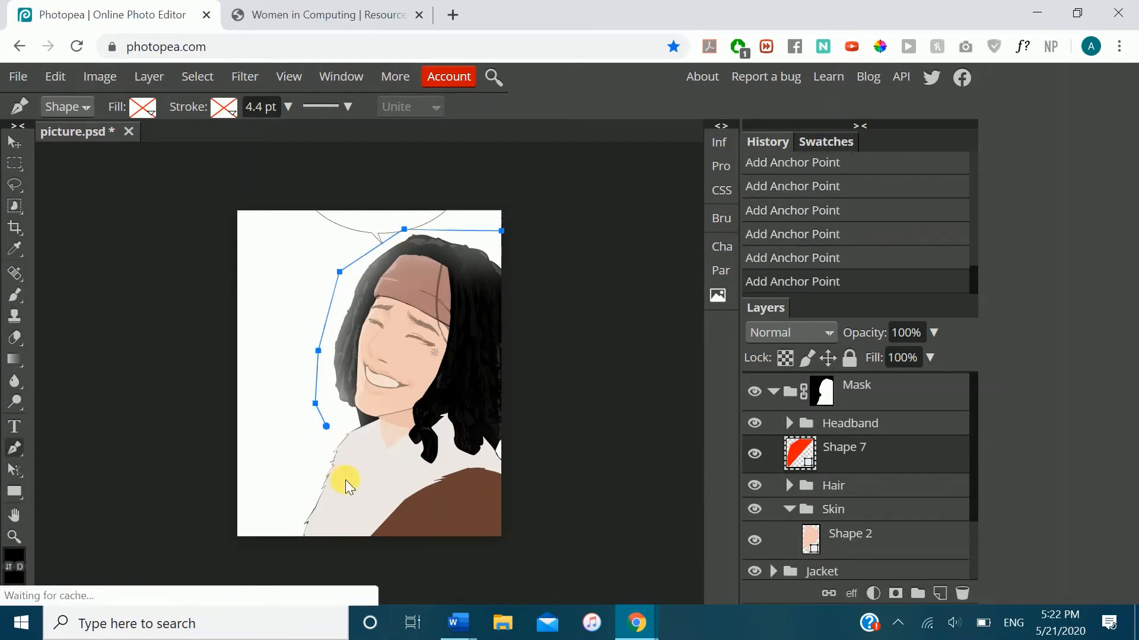
left_click(357, 479)
left_click(461, 471)
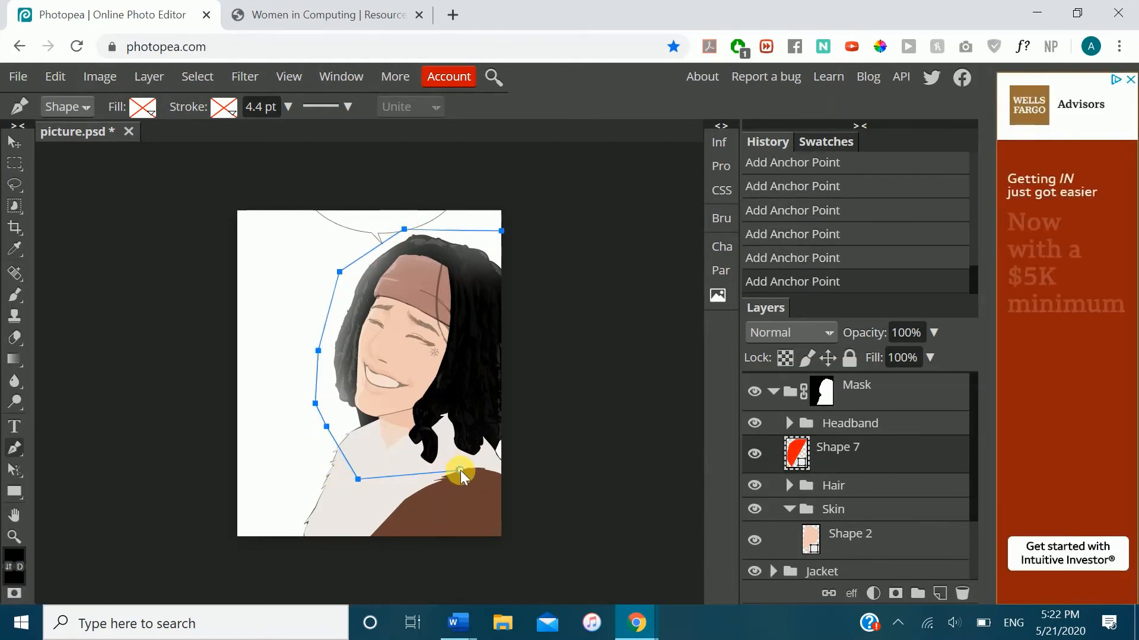
left_click(518, 455)
left_click(548, 333)
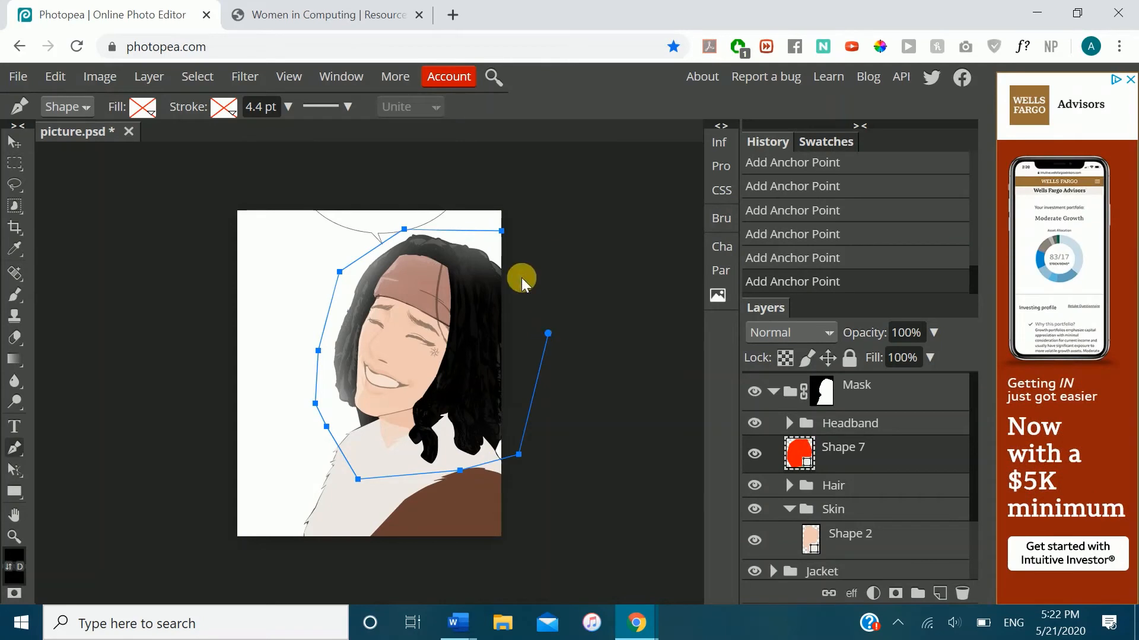
left_click(501, 230)
- Fill the new hair shape with the solid black sampled from the hair
left_click(143, 106)
left_click(225, 142)
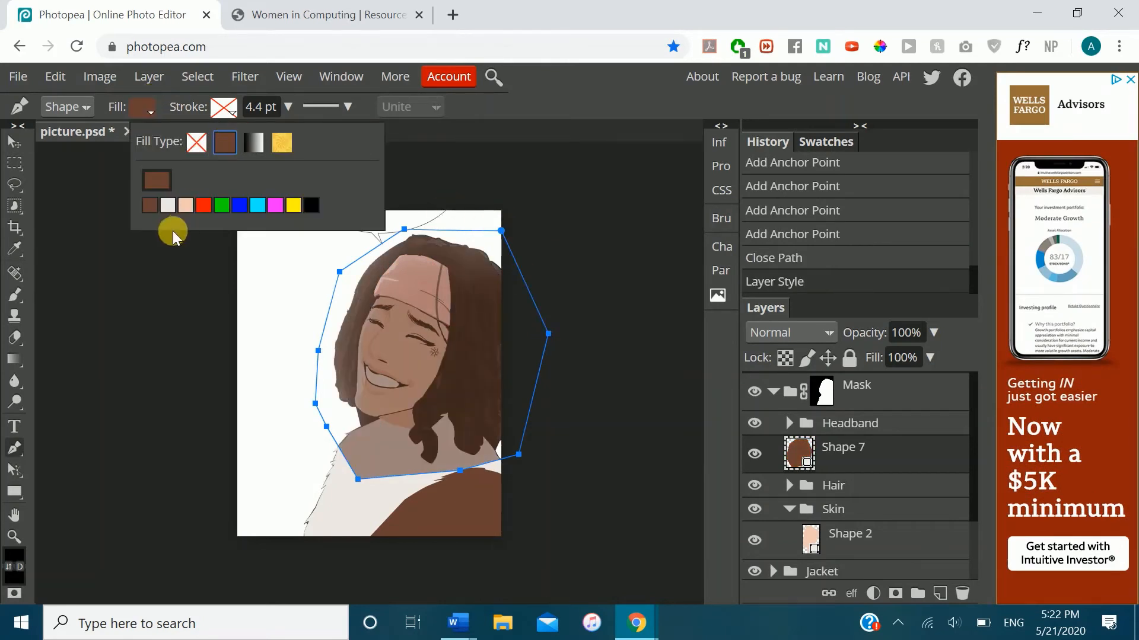
left_click(157, 181)
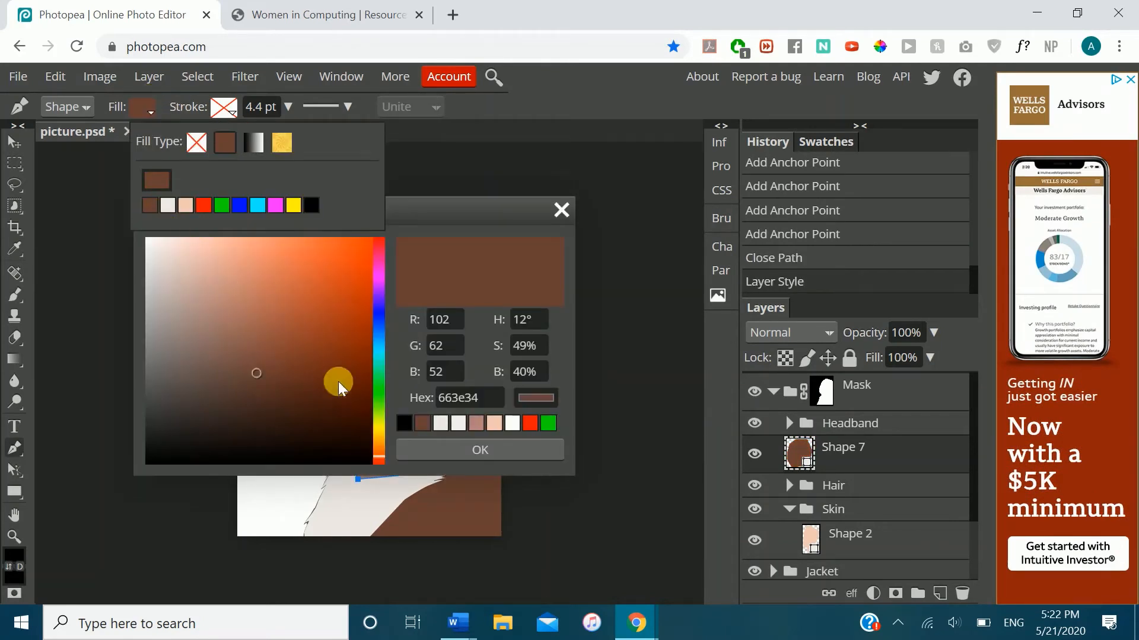
left_click(405, 424)
left_click(561, 209)
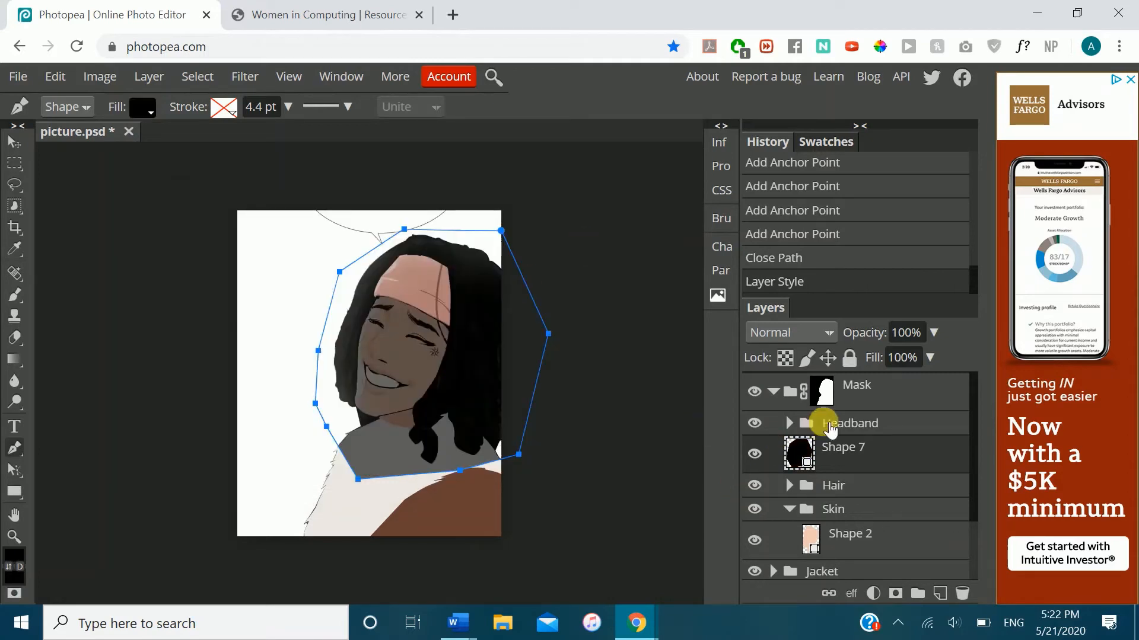
- Collapse the Skin folder, put the black shape in the Hair folder, and order the Mask contents as Headband, Skin, Jacket, Hair
left_click(821, 509)
left_click(791, 510)
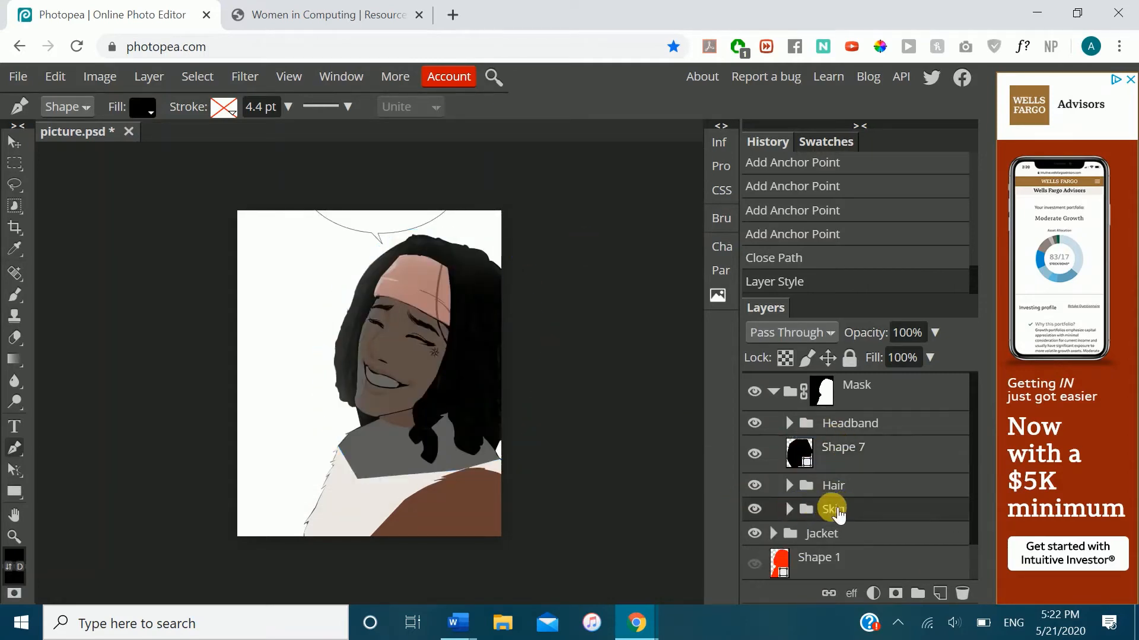
mouse_move(831, 508)
left_mouse_down()
mouse_move(830, 457)
mouse_move(838, 513)
left_mouse_up()
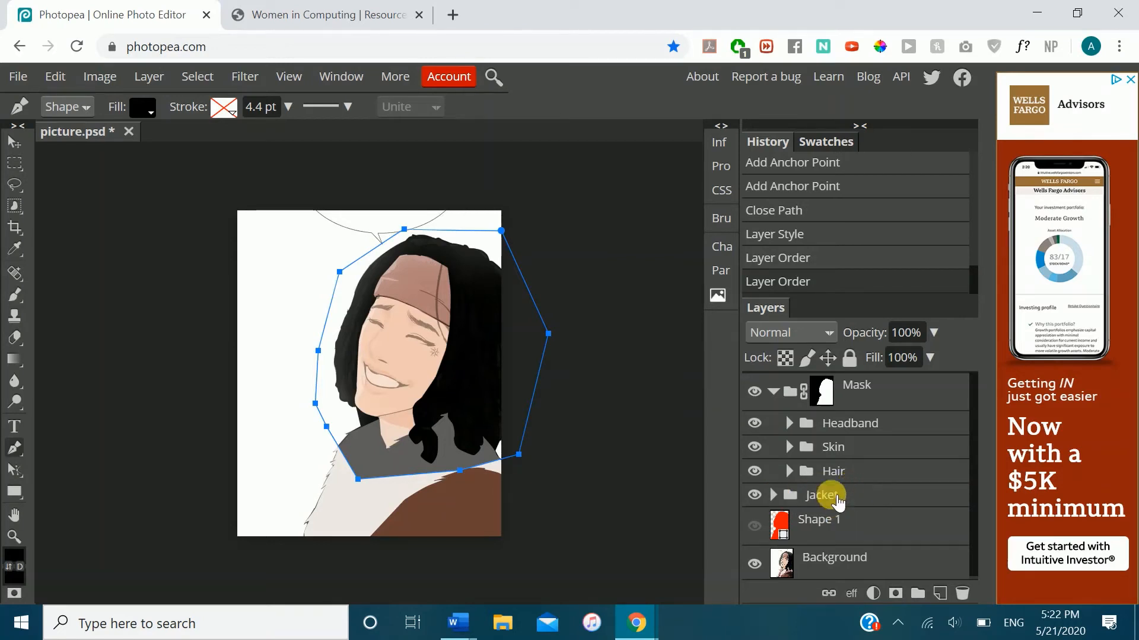
left_click_drag(830, 498, 841, 471)
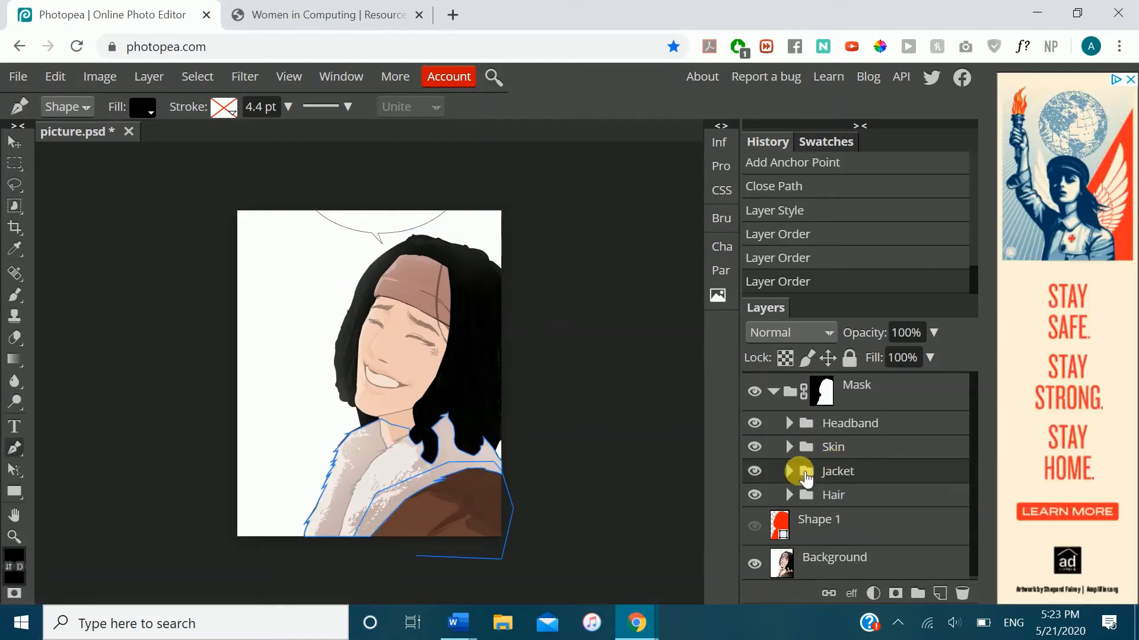
left_click(840, 426)
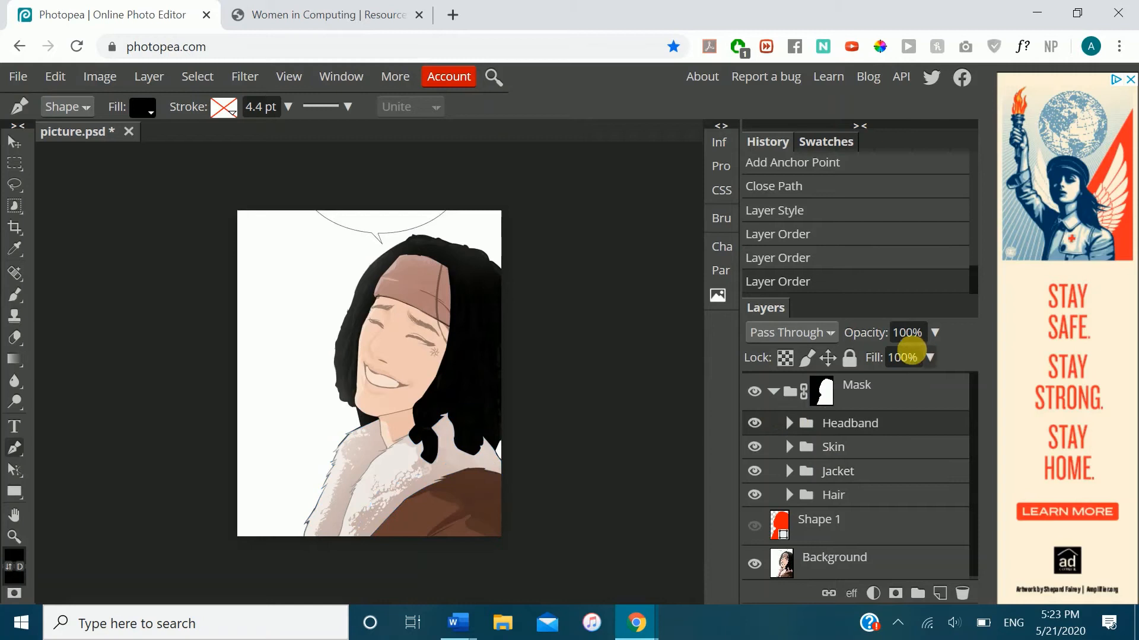
- Preview the flat-coloured artwork with the Mask folder at 100% opacity, and return the folder to 60%
left_click(862, 385)
left_click(906, 339)
type("100")
key("Return")
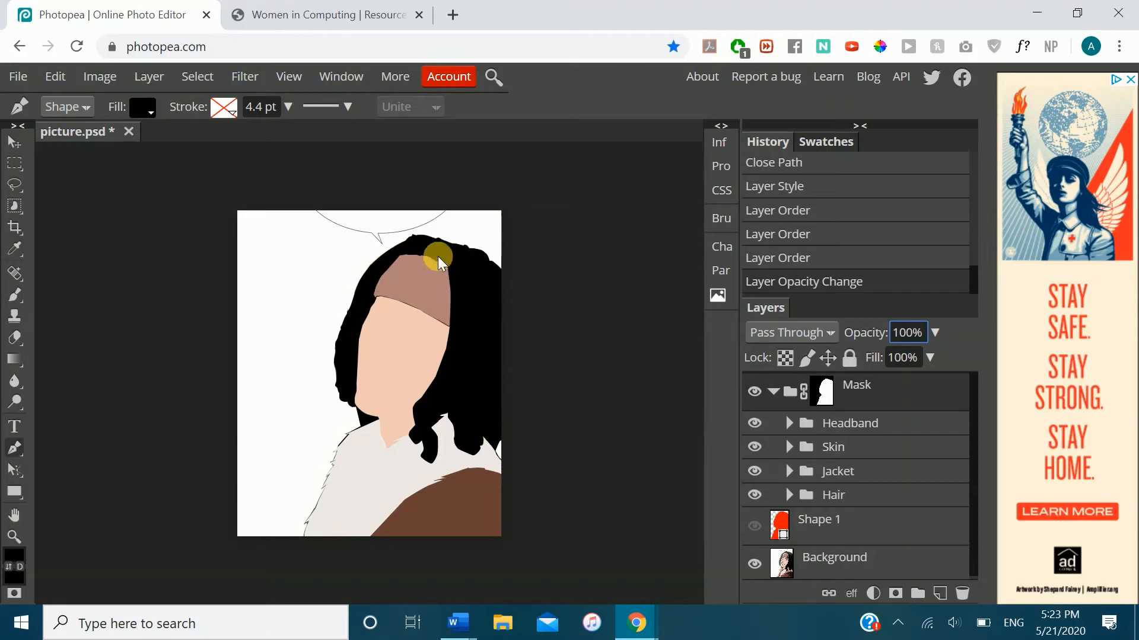
key("ctrl+a")
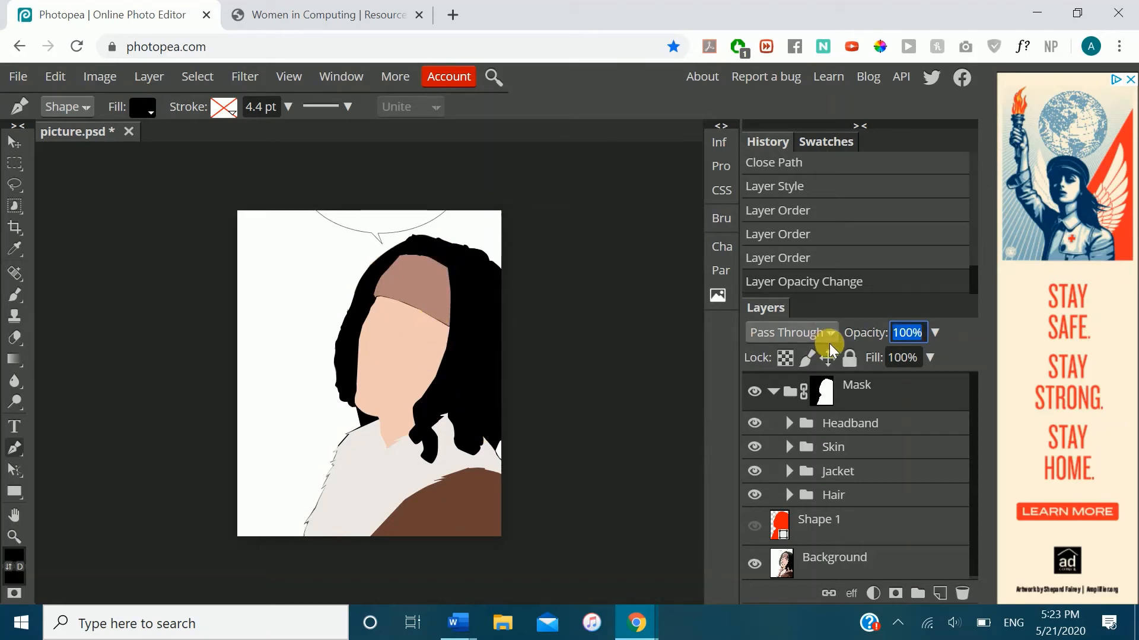
type("60")
key("Return")
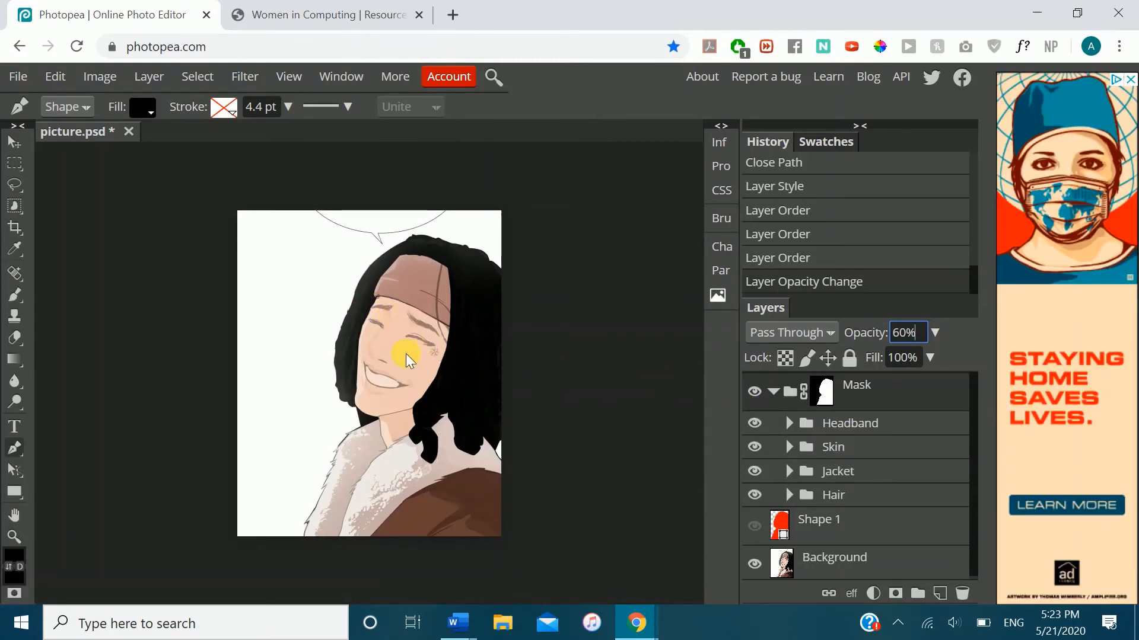
- Try erasing the speech bubble on the Background layer, undo it, and paint over the bubble's outline with a white Brush instead
left_click(851, 553)
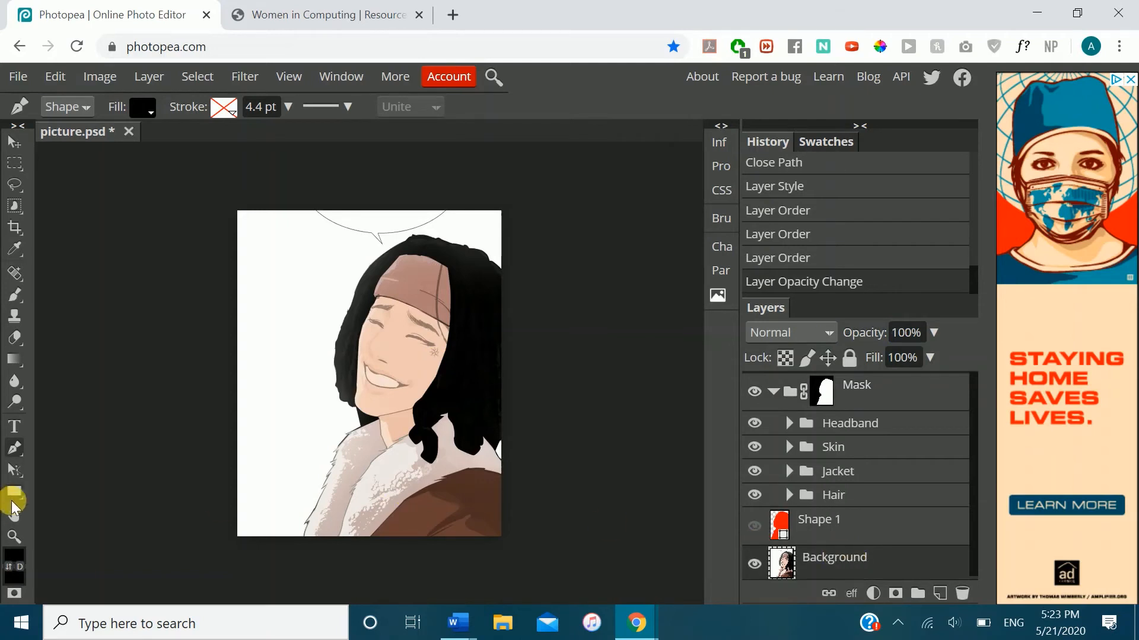
key("e")
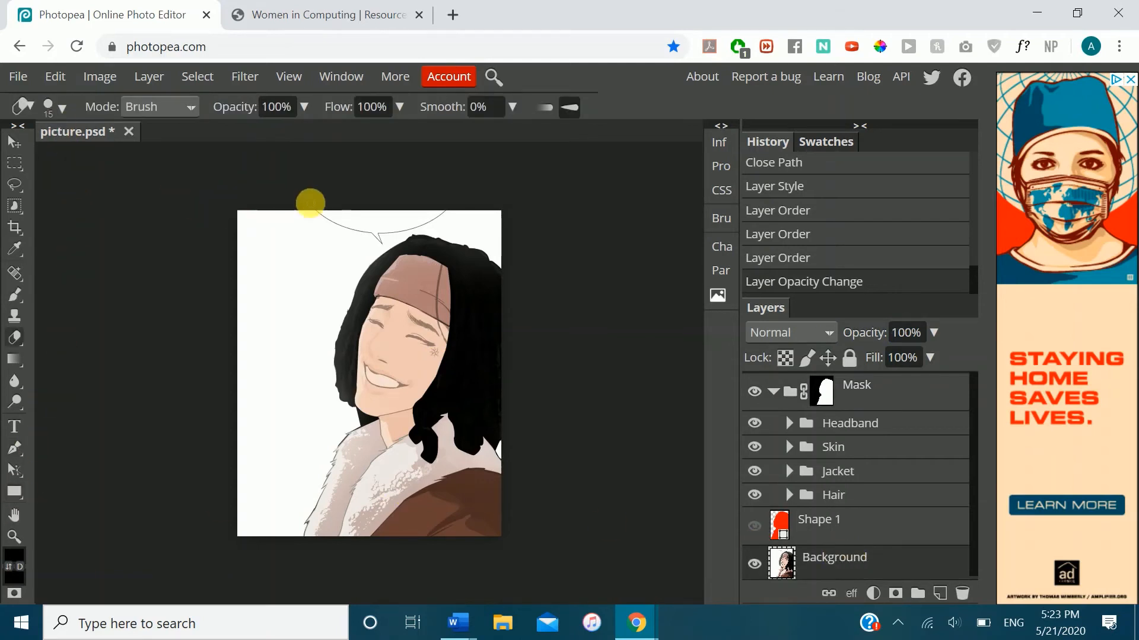
left_click_drag(310, 203, 333, 228)
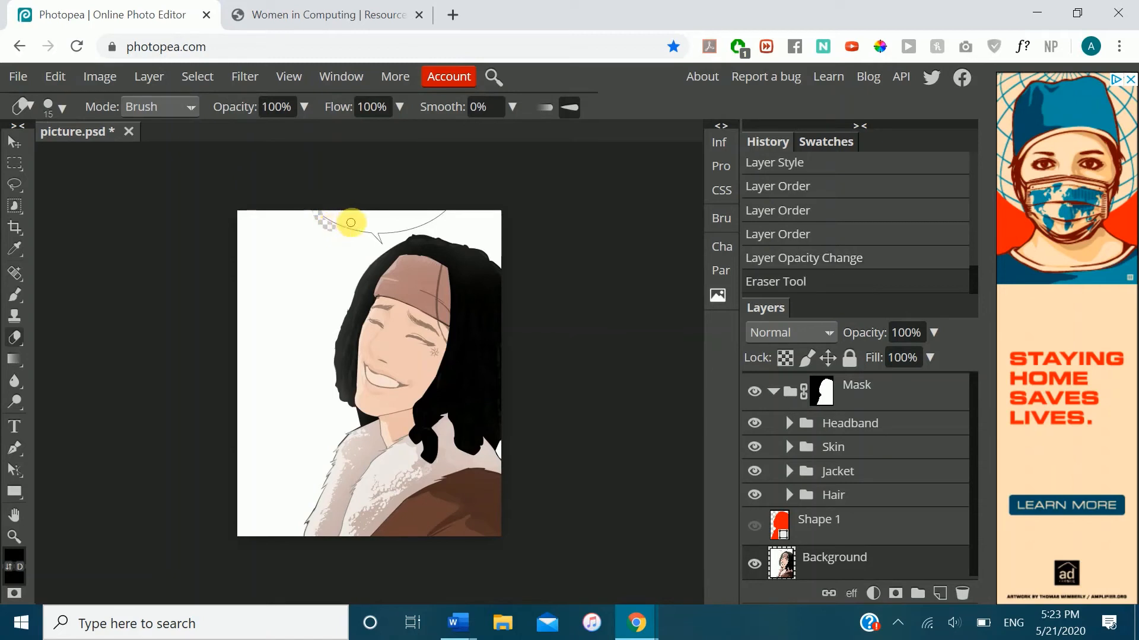
key("ctrl+z")
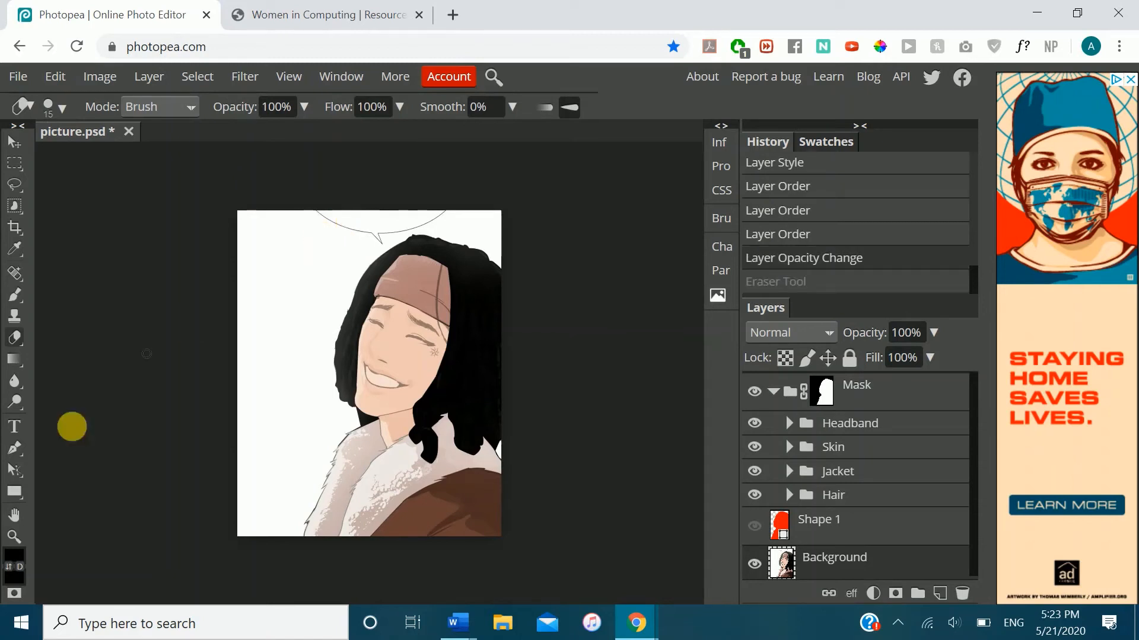
left_click(14, 555)
left_click_drag(148, 242, 137, 187)
left_click(479, 450)
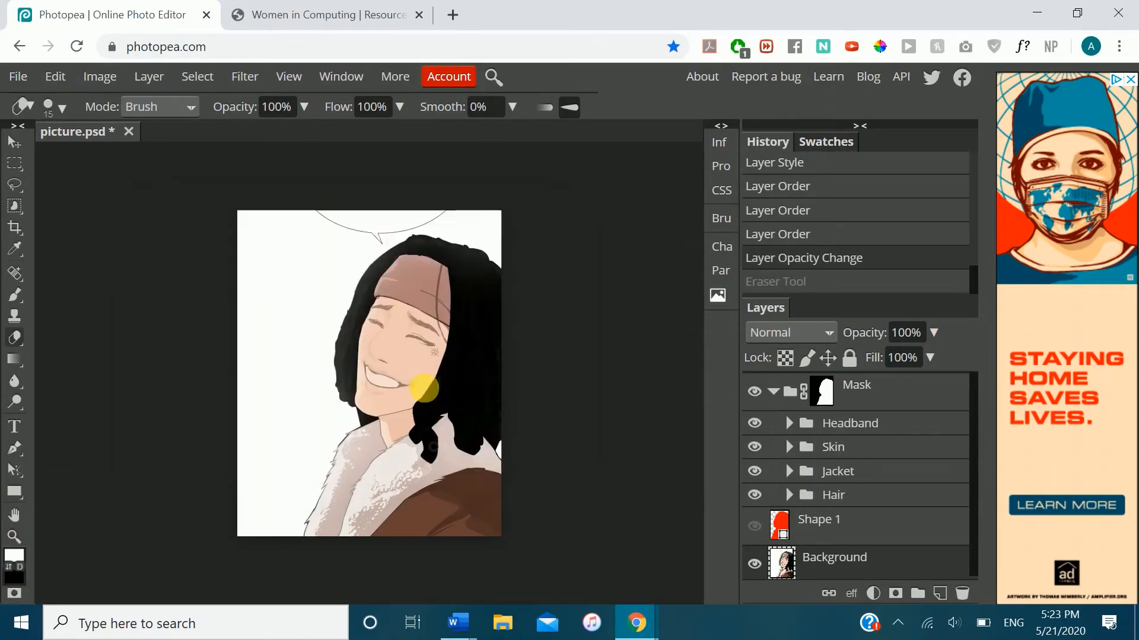
left_click_drag(367, 230, 356, 229)
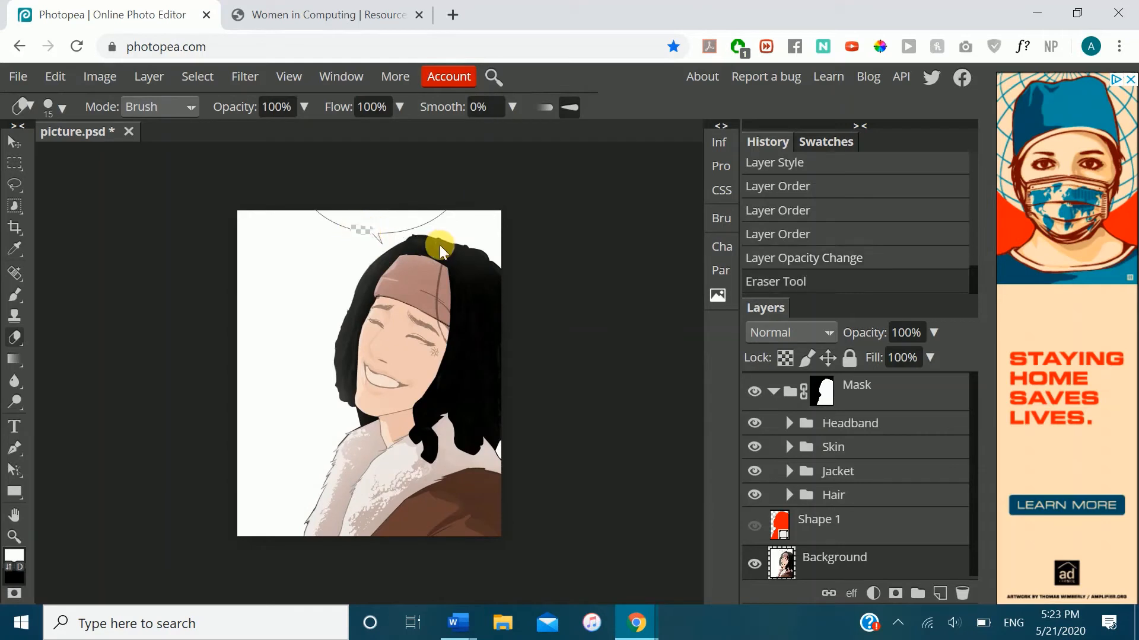
key("ctrl+z")
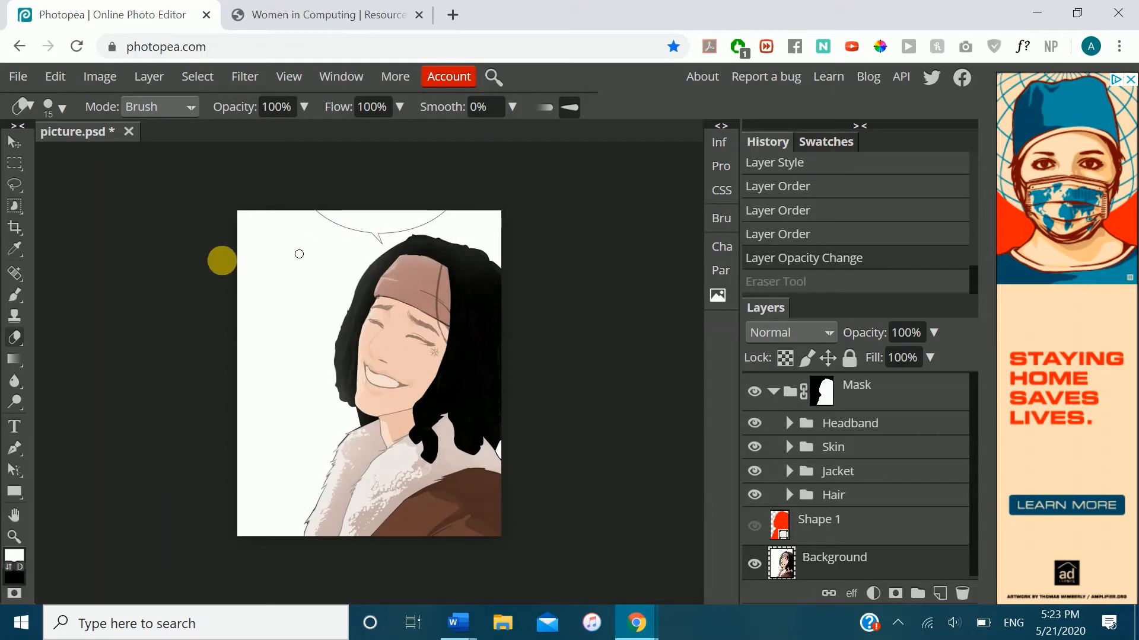
right_click(19, 298)
left_click(49, 296)
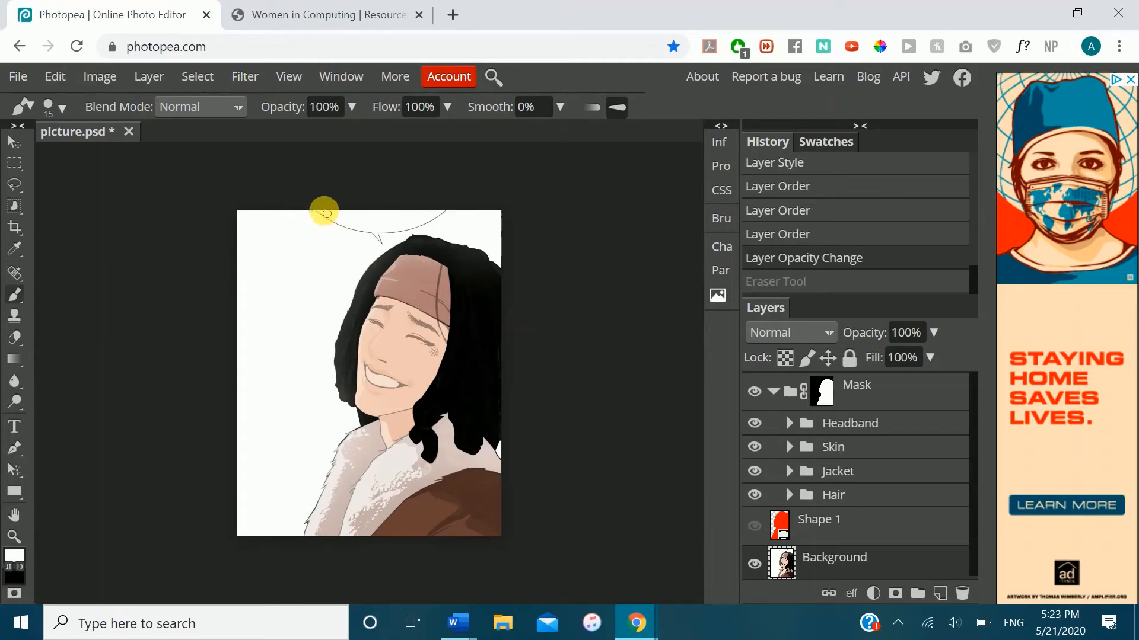
mouse_move(328, 222)
left_mouse_down()
mouse_move(382, 247)
mouse_move(373, 235)
mouse_move(486, 201)
left_mouse_up()
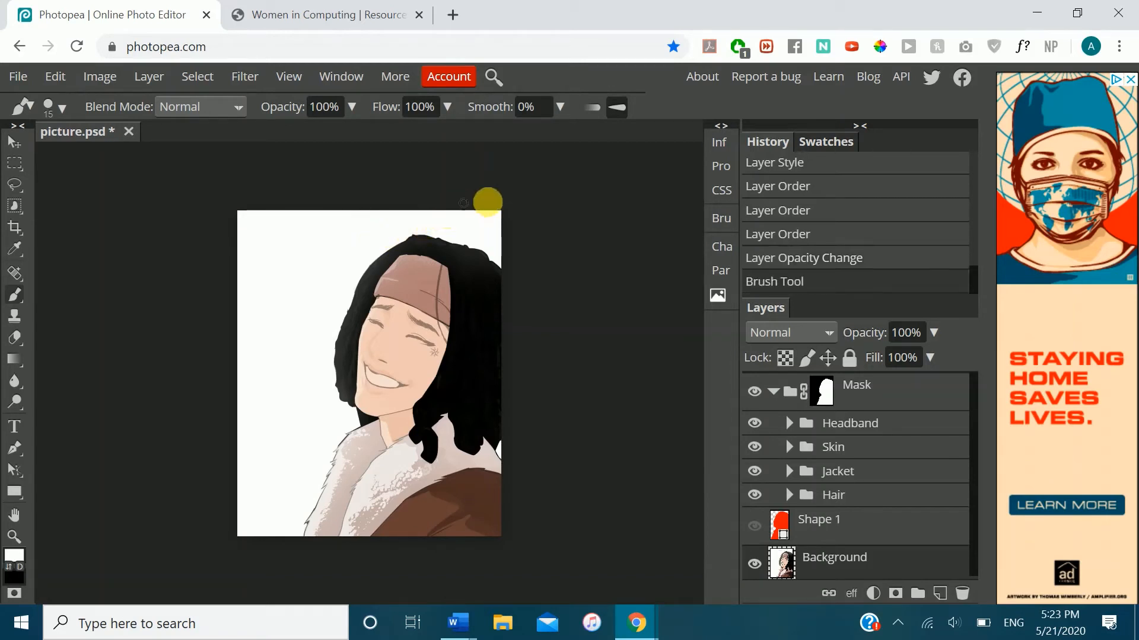
- Check the artwork with the Background layer hidden, show the layer again and select it
left_click(852, 540)
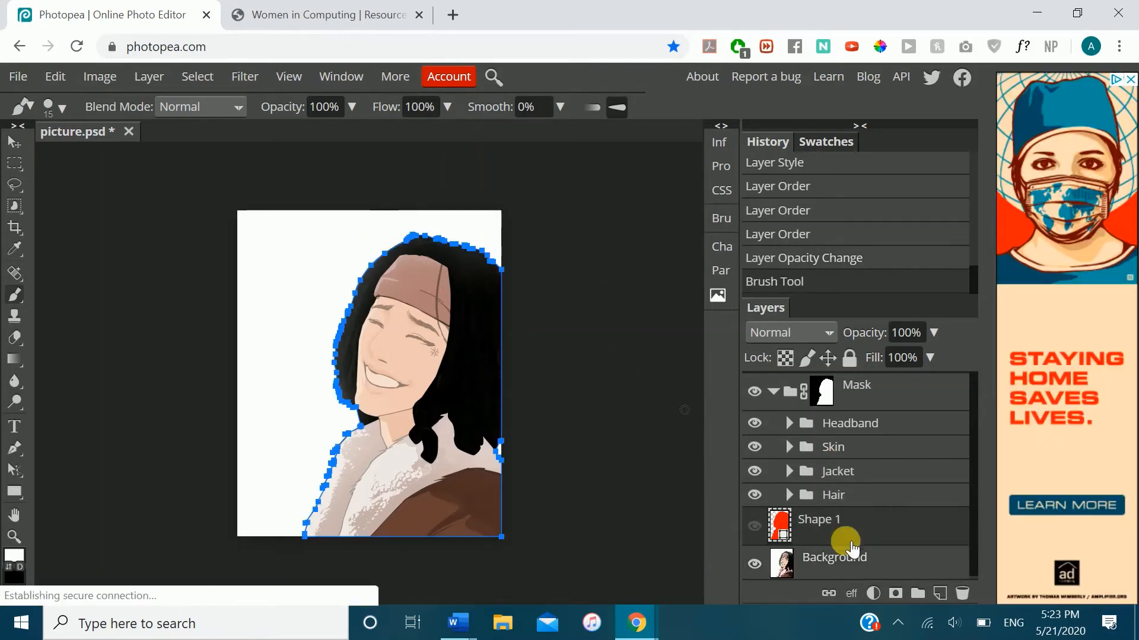
left_click(754, 564)
left_click(754, 564)
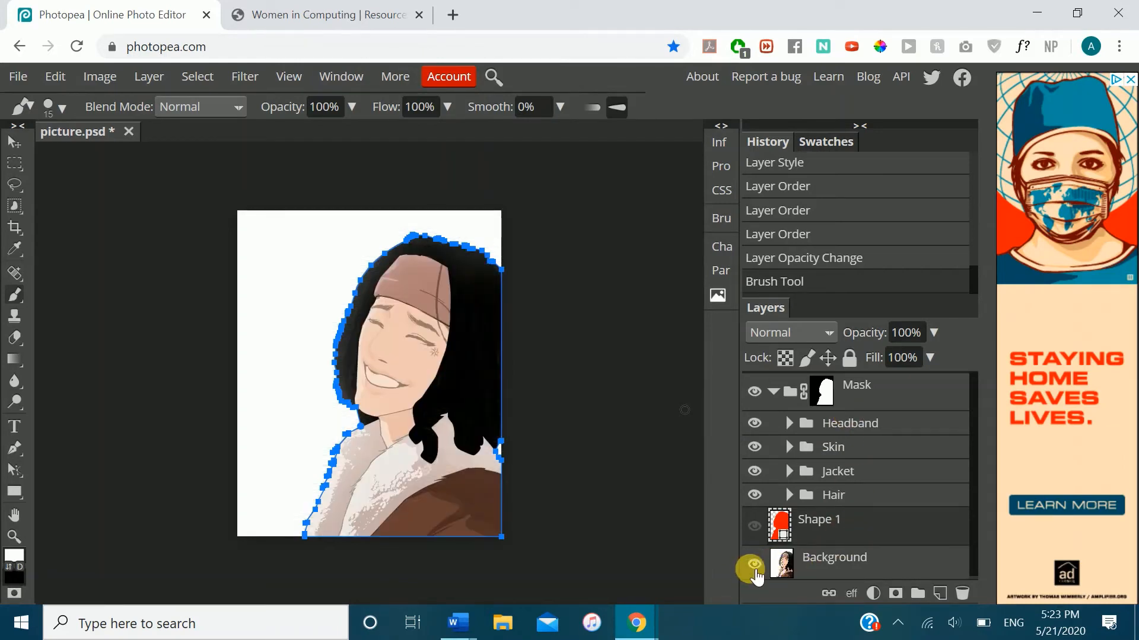
left_click(754, 569)
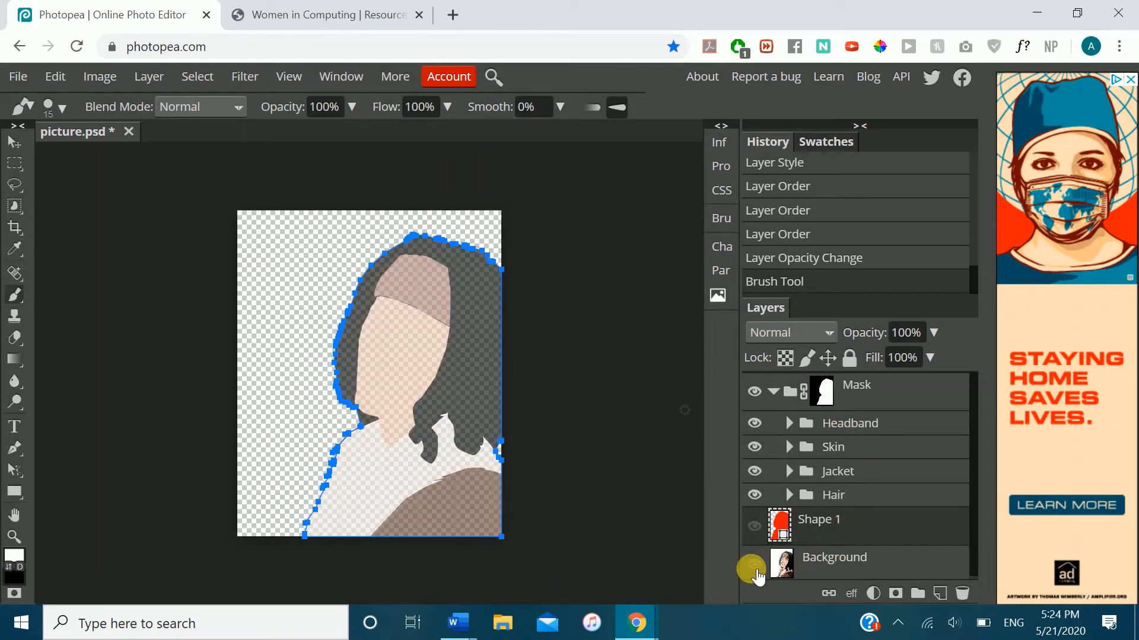
left_click(754, 570)
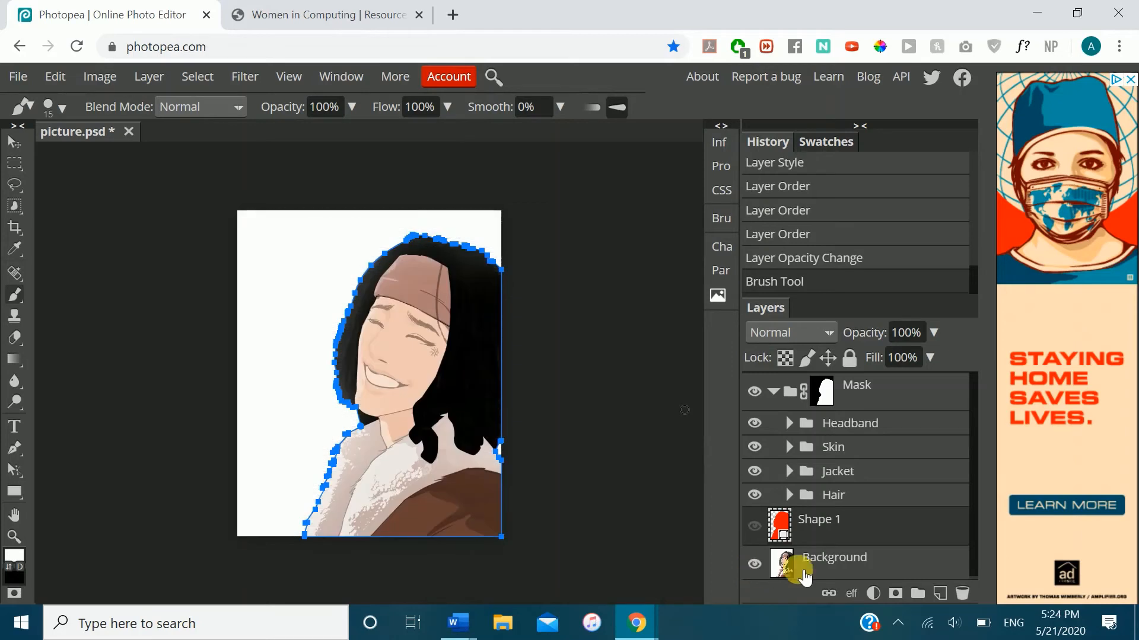
left_click(836, 556)
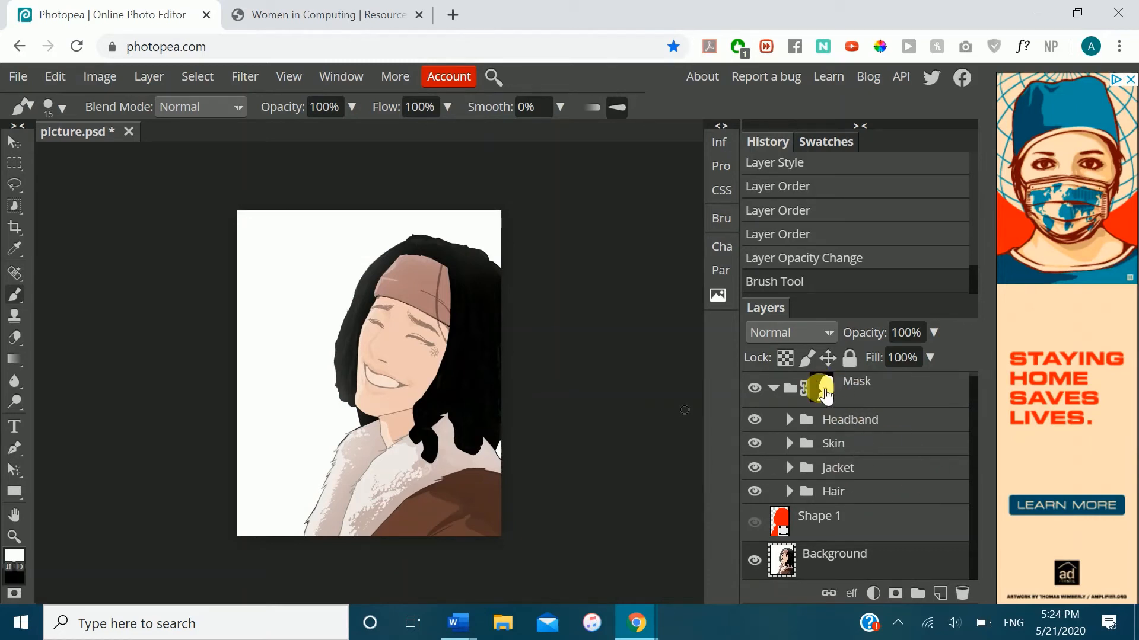
- Create a new folder named Facials inside the Mask folder, above the Headband folder
left_click(884, 398)
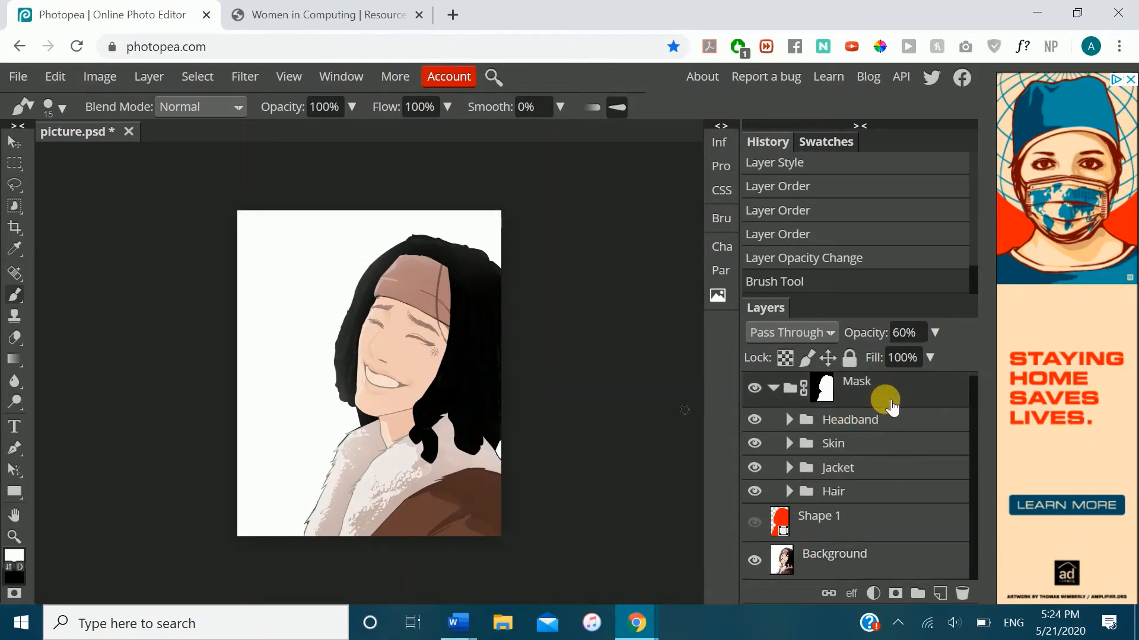
left_click(918, 593)
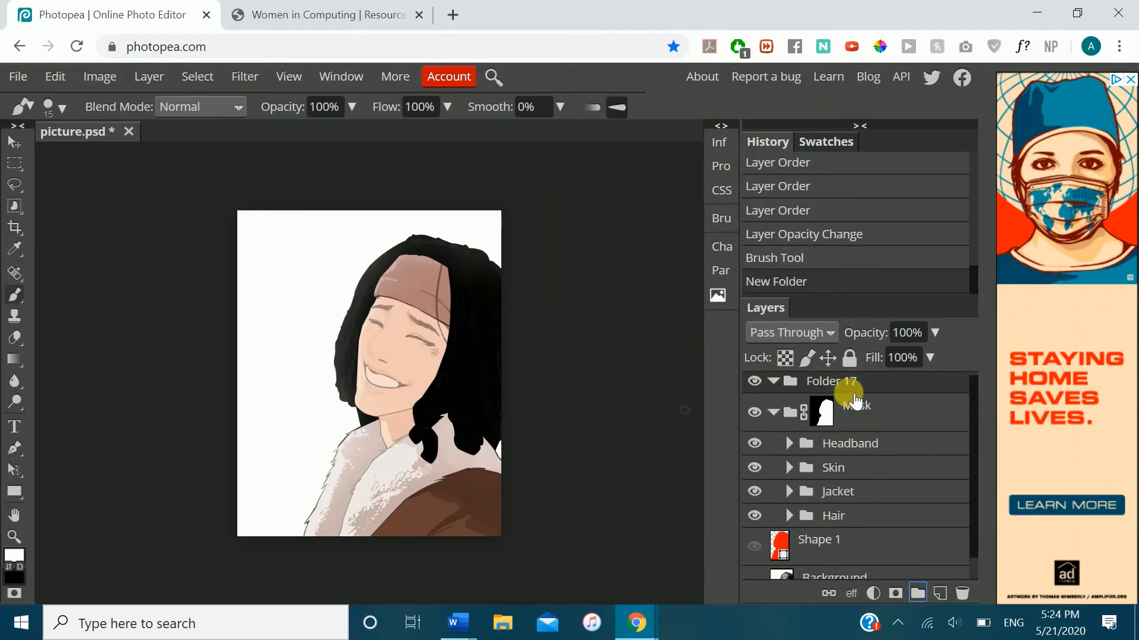
left_click_drag(853, 389, 851, 416)
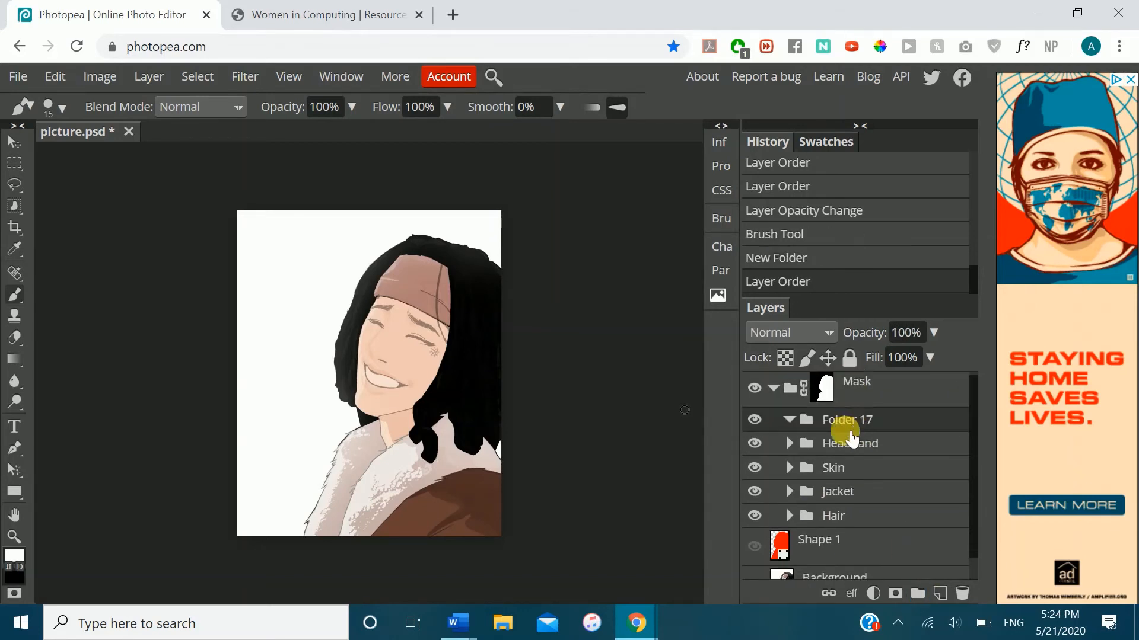
left_click(853, 425)
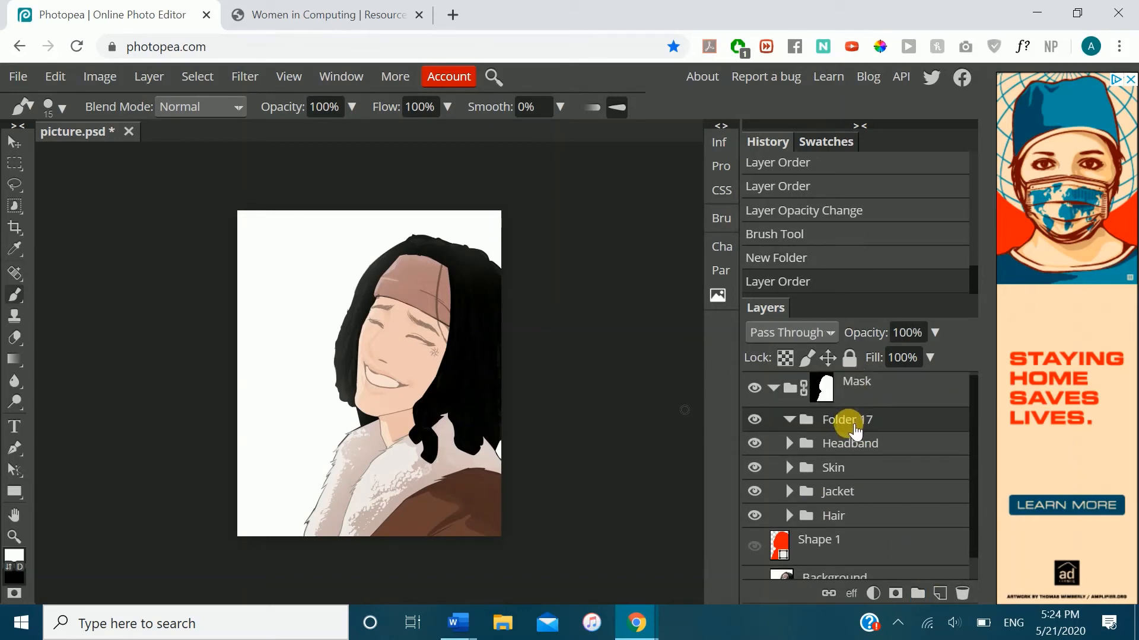
double_click(854, 421)
type("Fo")
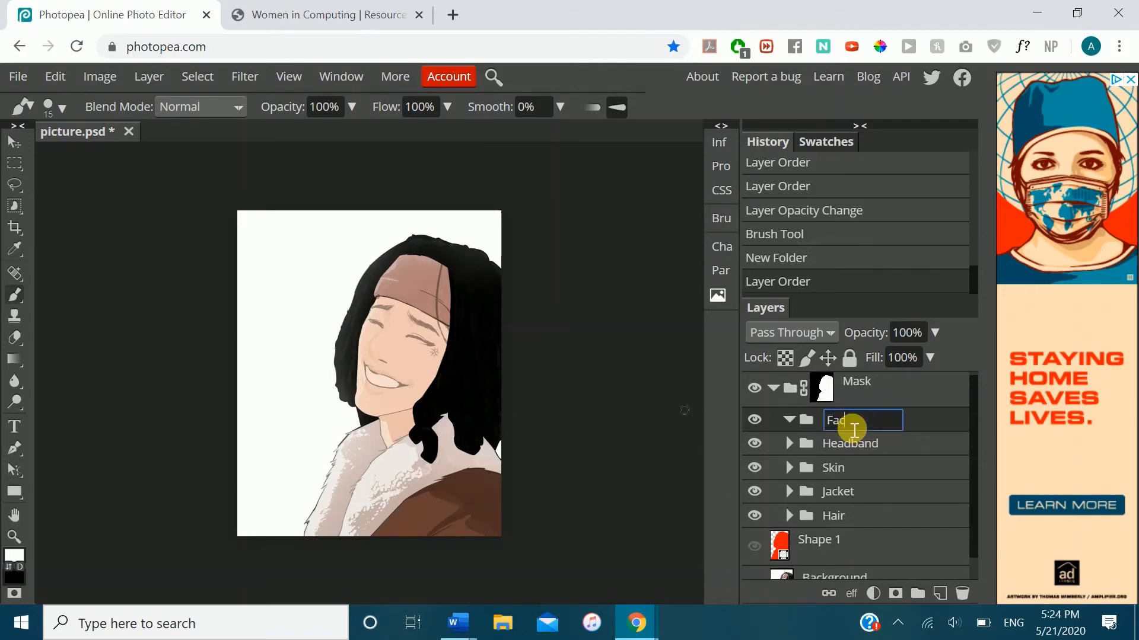
type("cials")
key("Return")
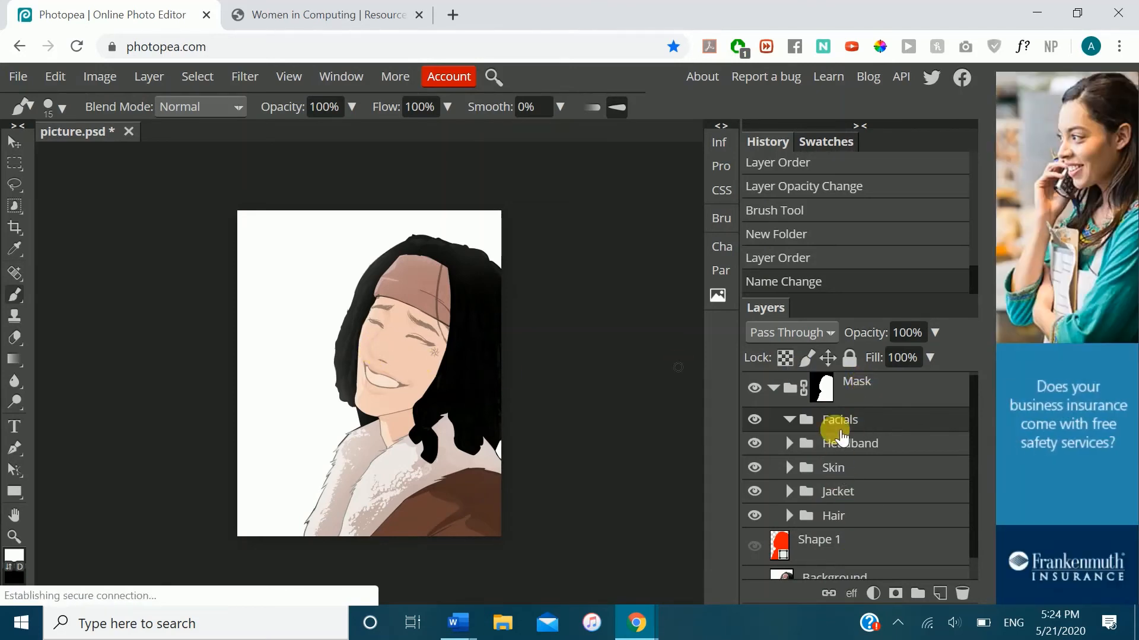
- Set the Mask folder's opacity to 100% and hide the folder to uncover the original drawing
left_click(854, 384)
triple_click(918, 346)
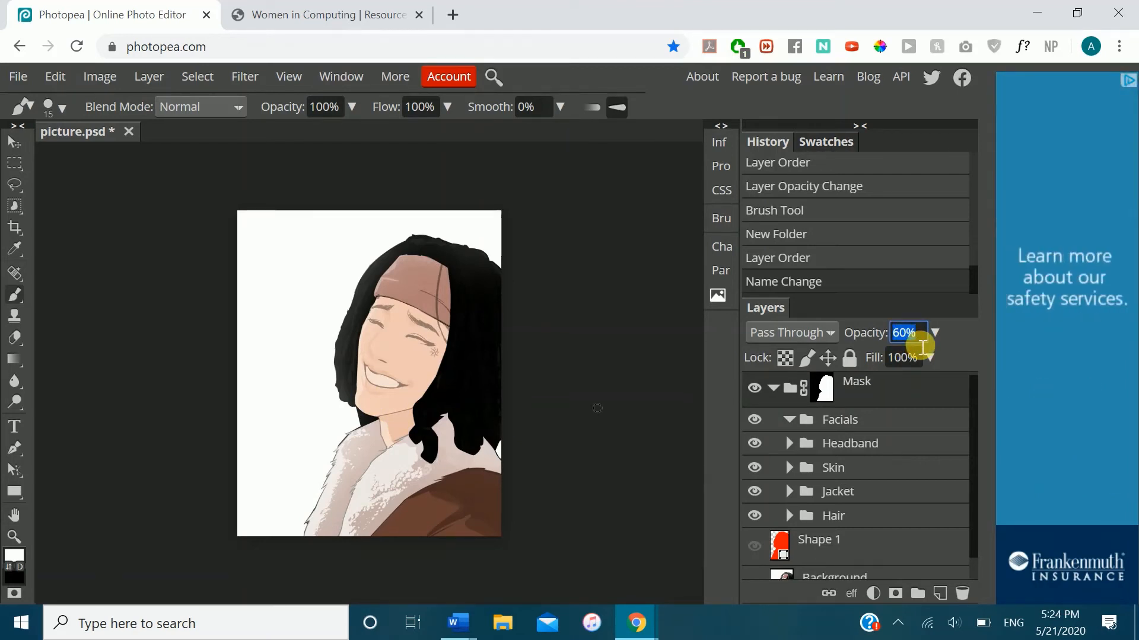
type("10")
key("Return")
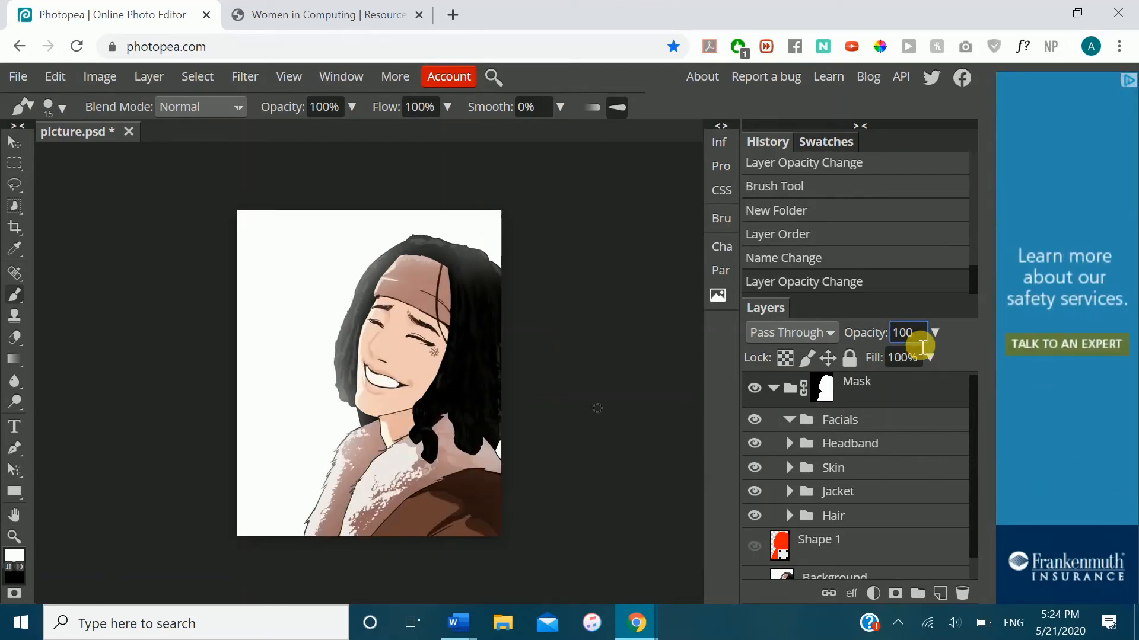
key("Return")
left_click(753, 388)
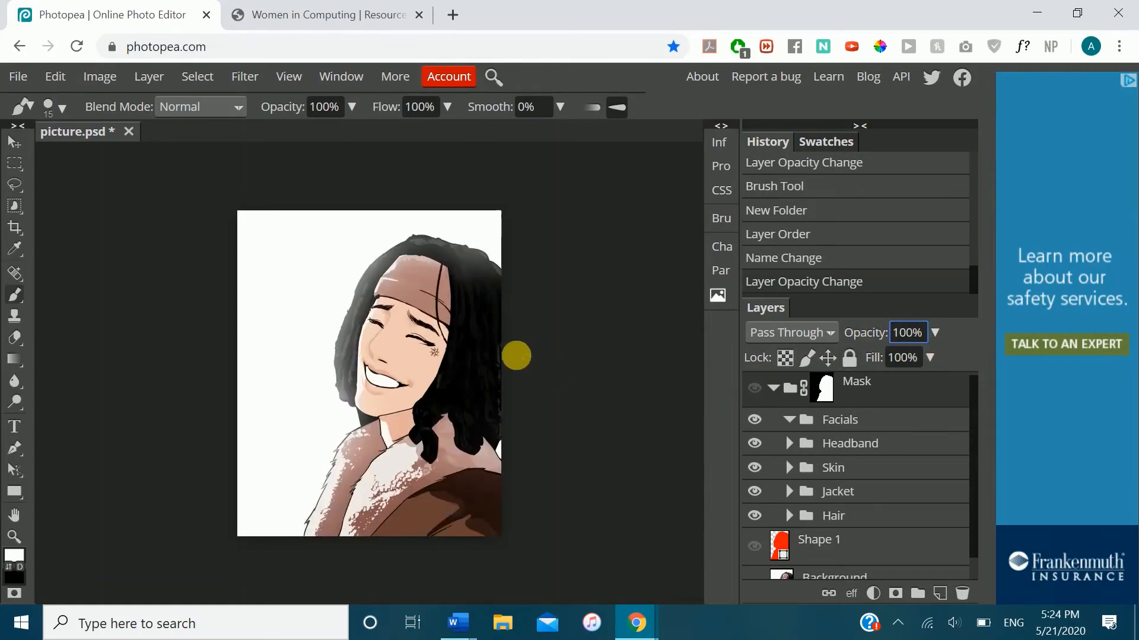
- Pick black from the original drawing's line work as the foreground colour with the Eyedropper
scroll(516, 356, "up", 5)
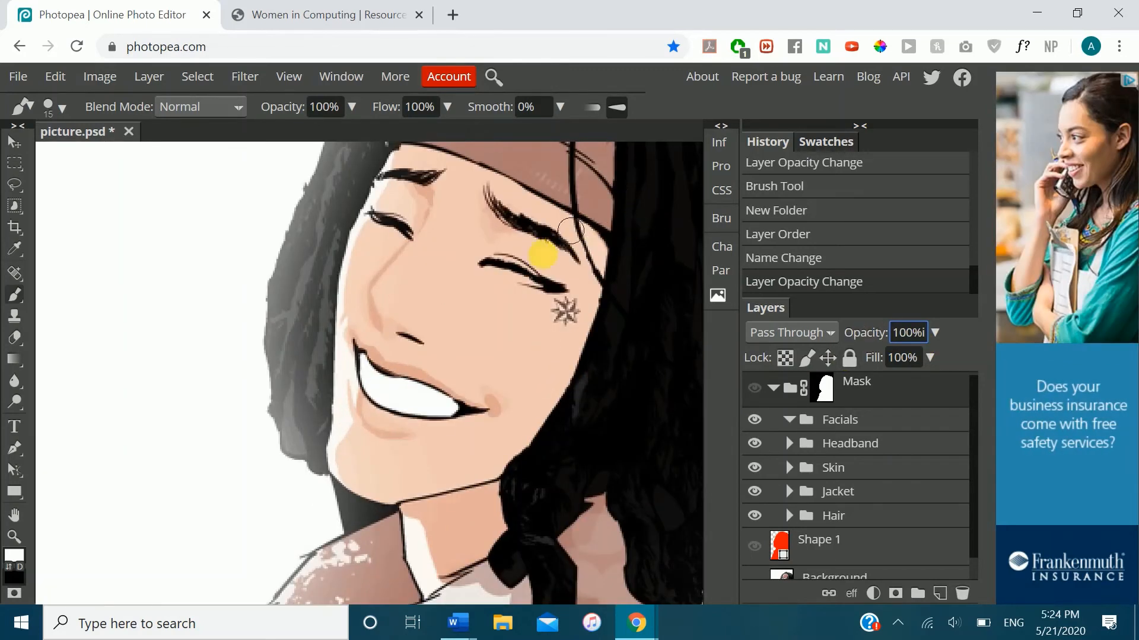
type("[[[[i")
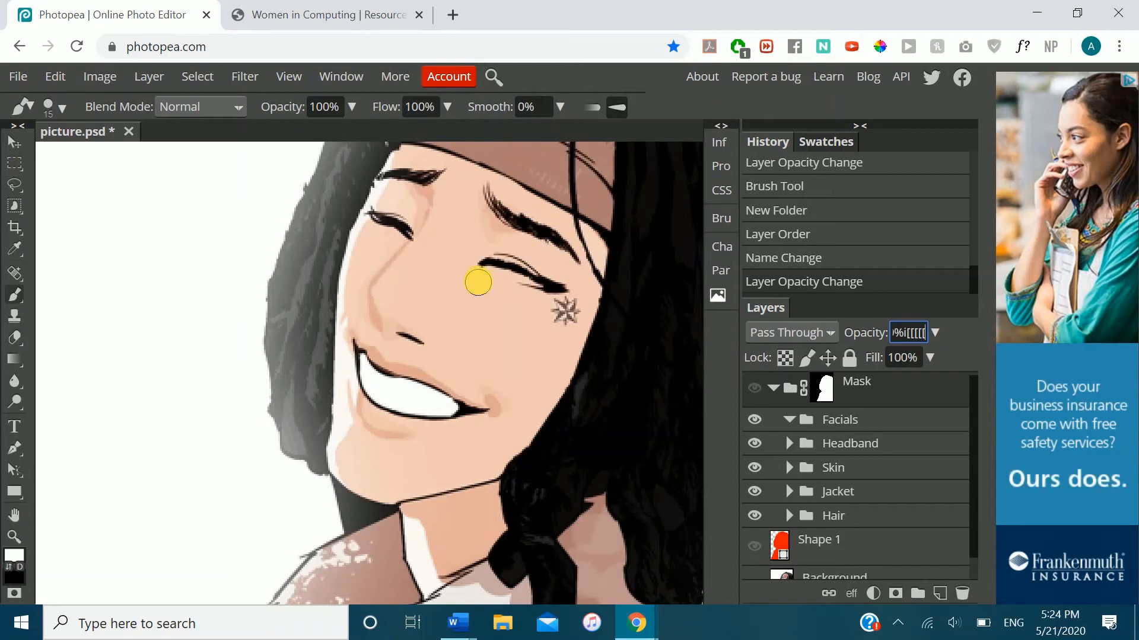
left_click(14, 249)
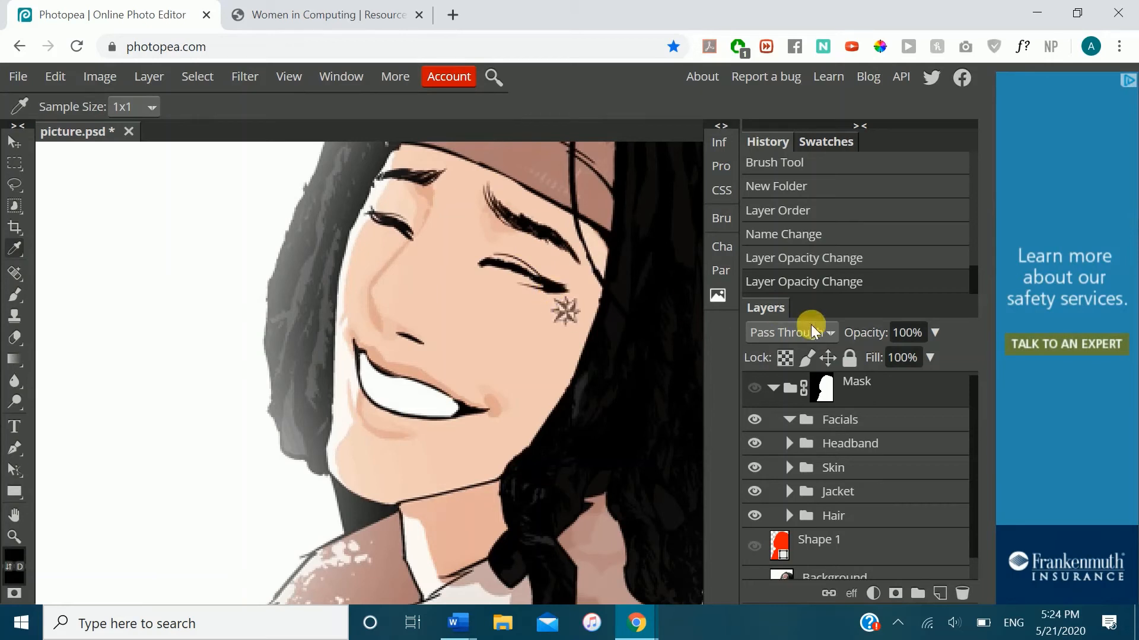
- Show the Mask folder again and set its opacity to 60%
left_click(761, 393)
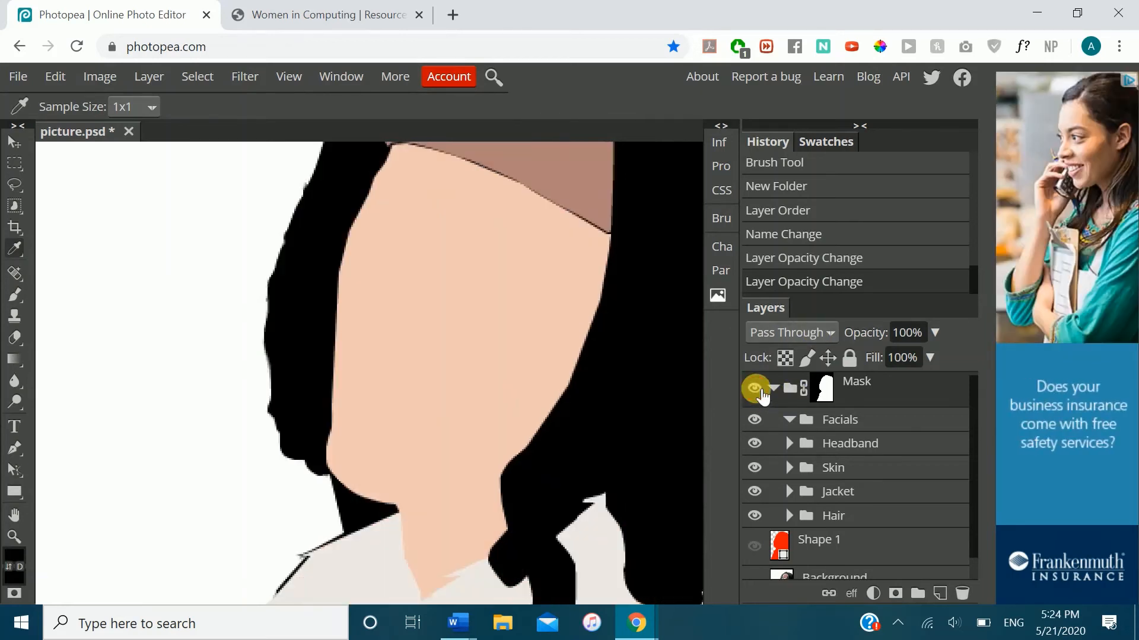
left_click(906, 334)
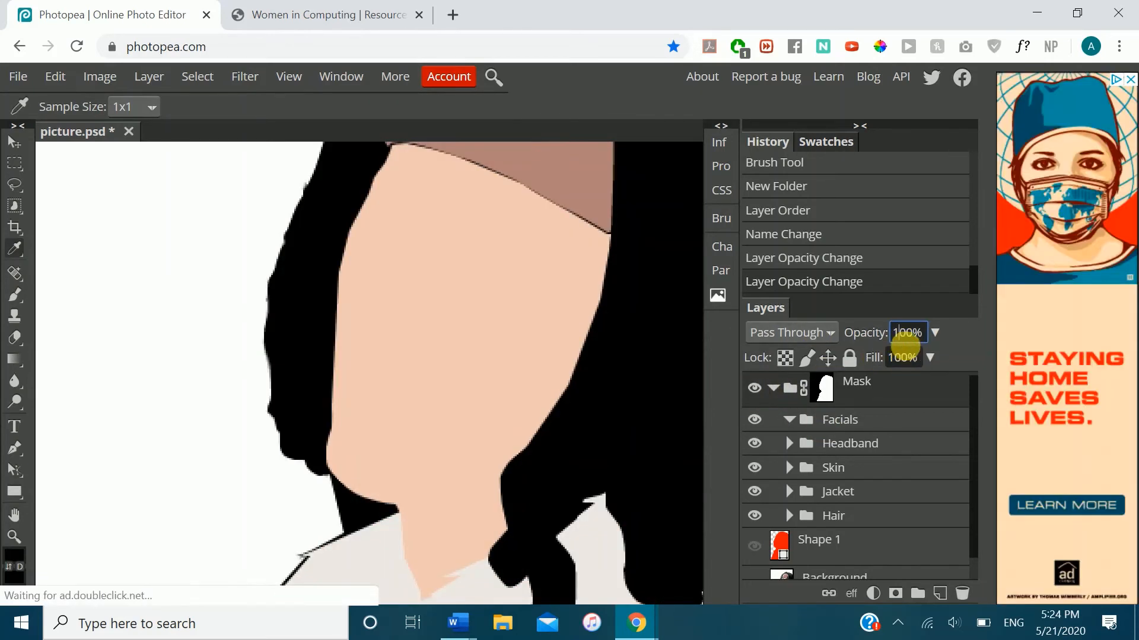
type("60%")
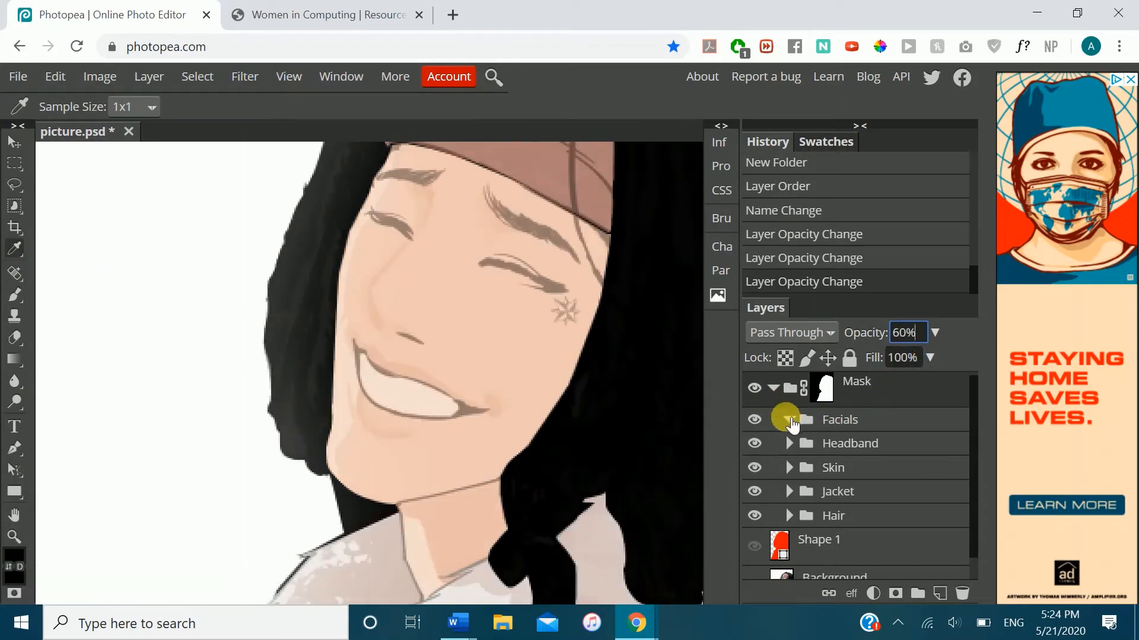
- Select the Facials folder and set the Pen tool to draw shapes with no fill
left_click(818, 422)
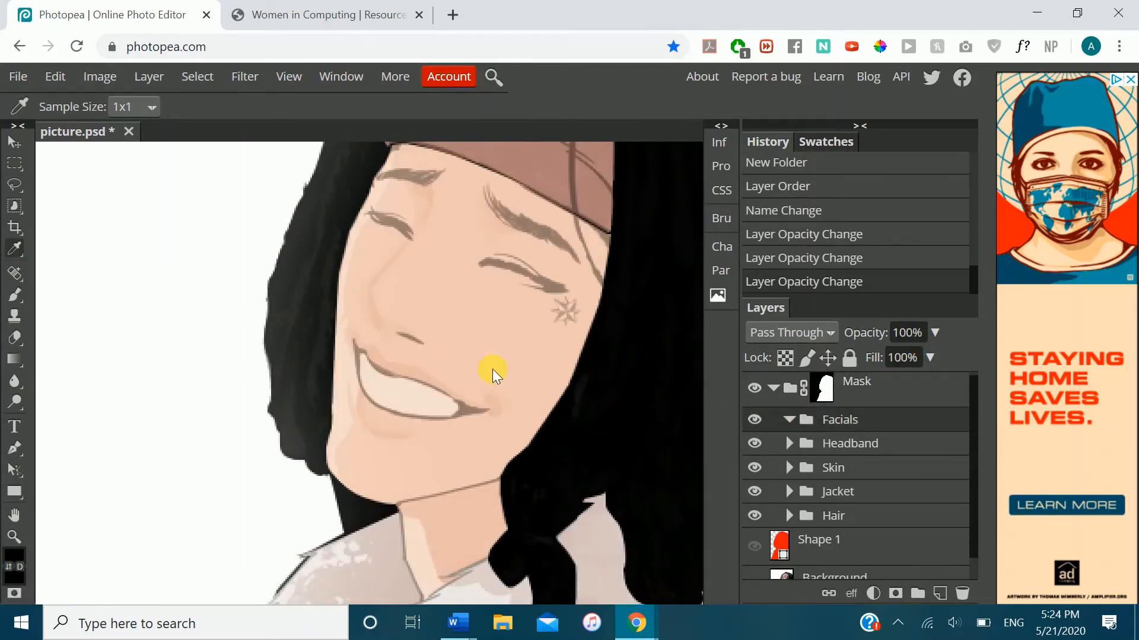
scroll(492, 368, "up", 3)
scroll(349, 362, "down", 3)
scroll(362, 369, "up", 3)
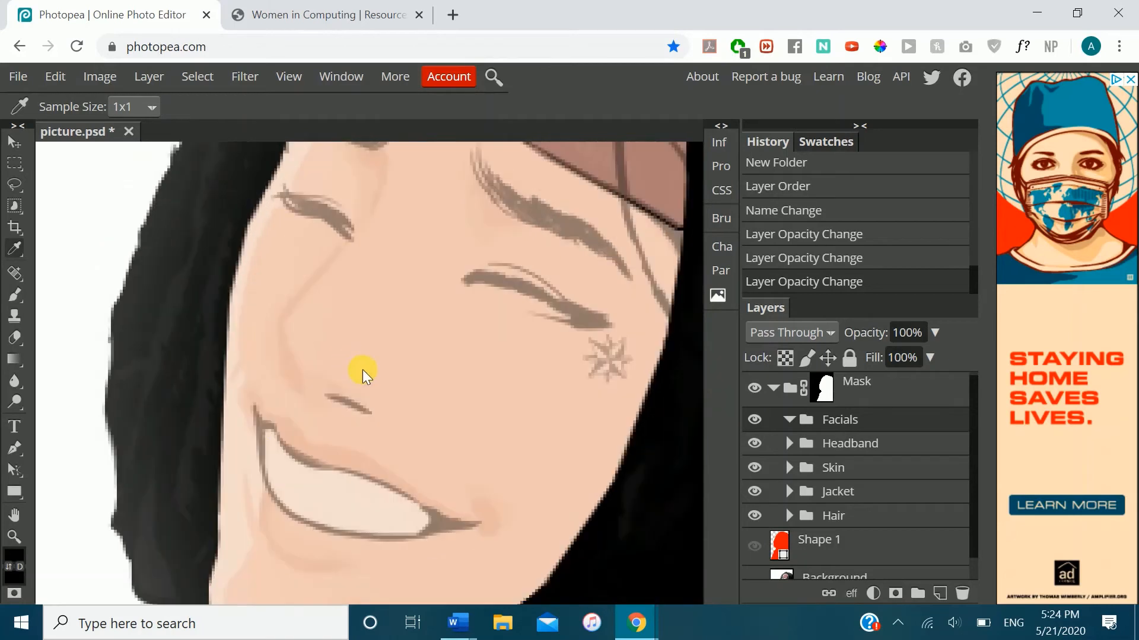
key("p")
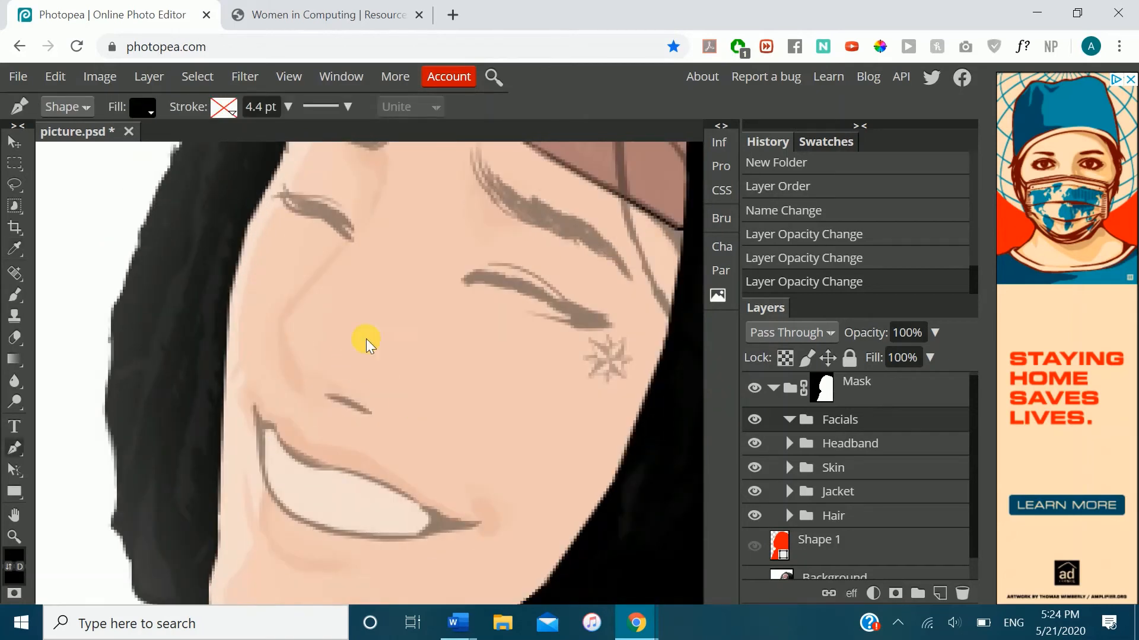
left_click(144, 108)
left_click(194, 142)
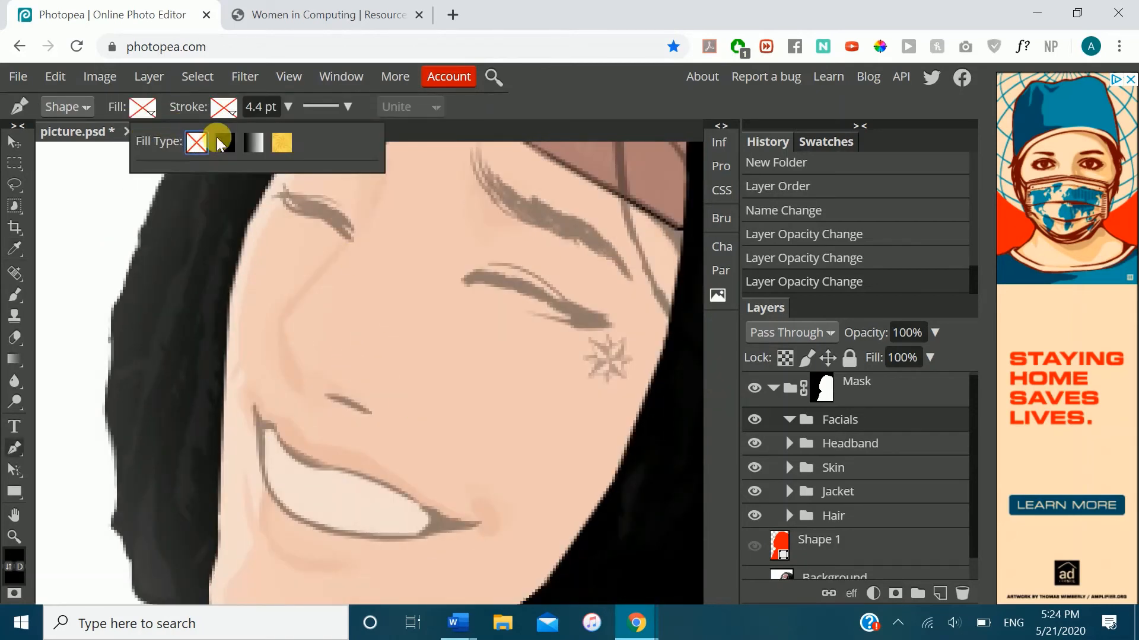
- Trace the upper edge of the closed eye beside the star mark with the Pen, ending at its outer tip
left_click(463, 282)
left_click(462, 282)
left_click(477, 270)
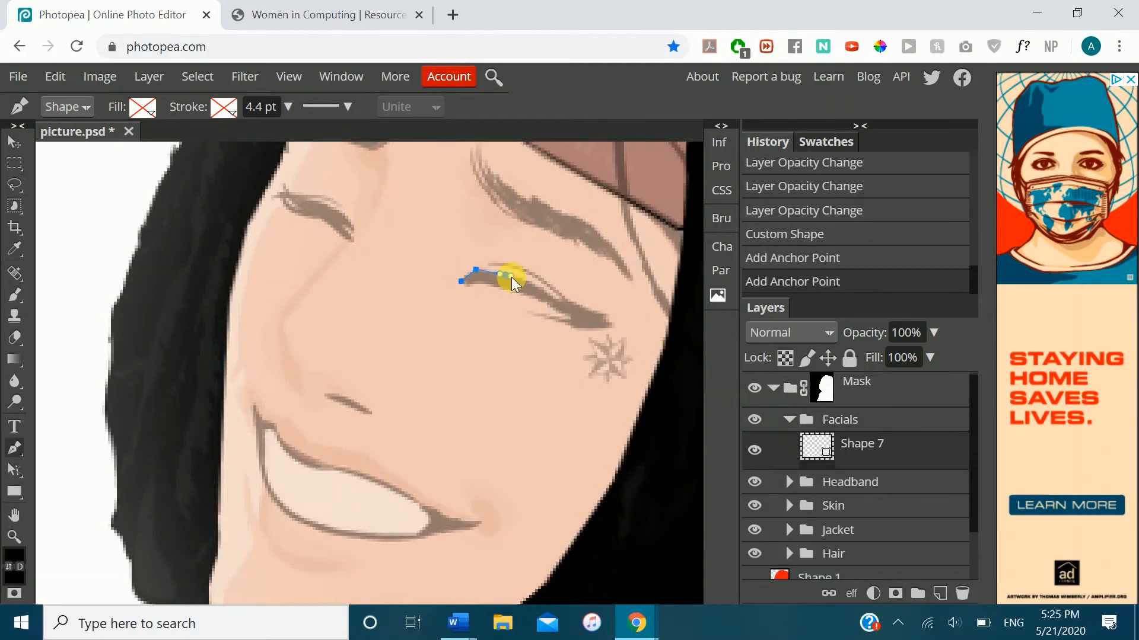
left_click(523, 280)
mouse_move(555, 298)
left_mouse_down()
mouse_move(573, 305)
mouse_move(563, 313)
left_mouse_up()
left_click(600, 314)
left_click(607, 317)
left_click(604, 321)
left_click(609, 323)
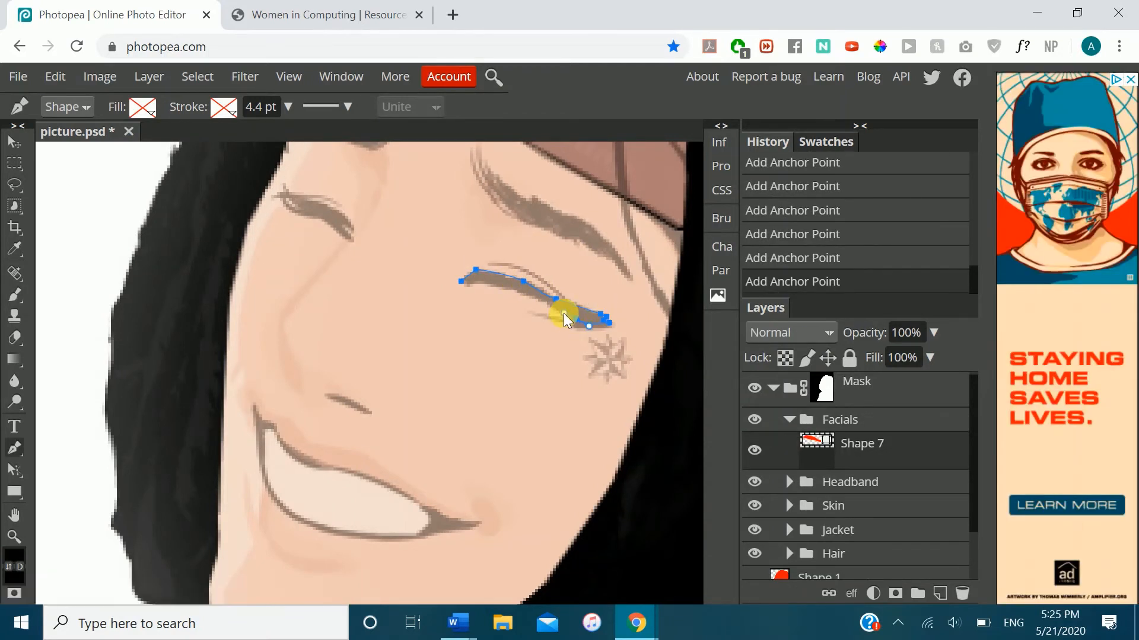
- Undo the last points on the lower edge of the eye beside the star mark, replace them and close the path
left_click(461, 283)
key("ctrl+z")
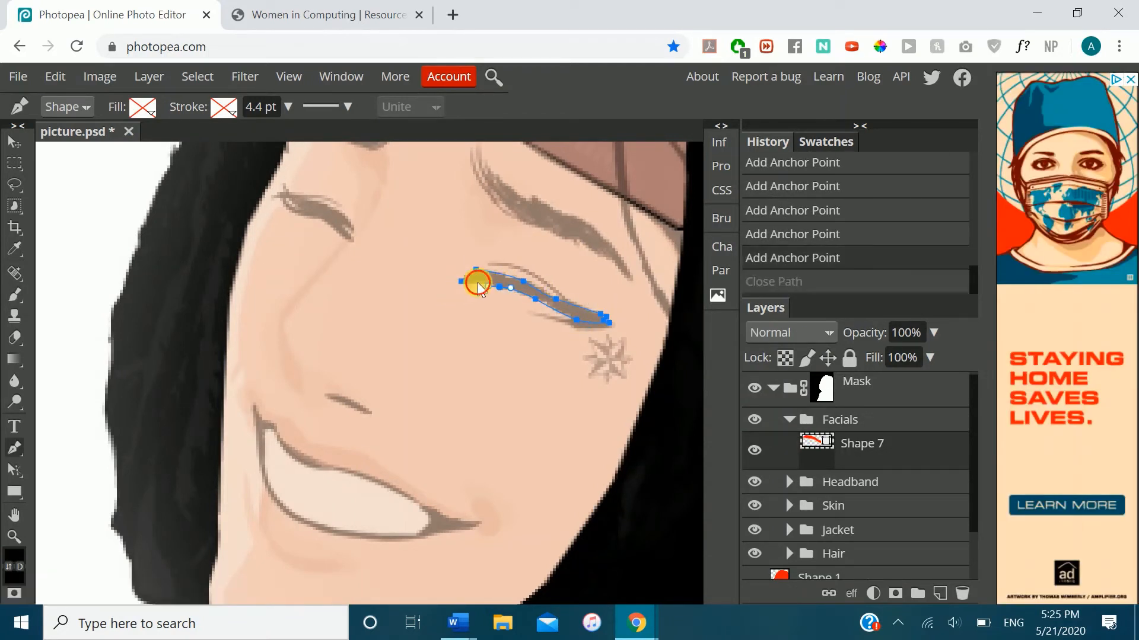
key("ctrl+shift+z")
key("ctrl+z")
key("ctrl+z")
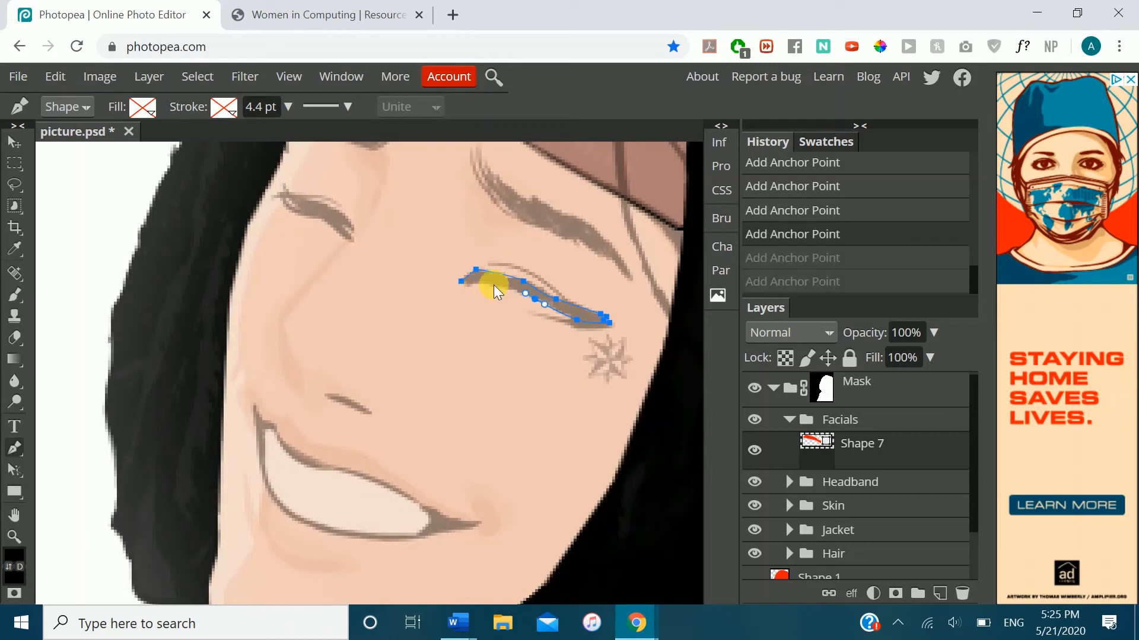
left_click(488, 284)
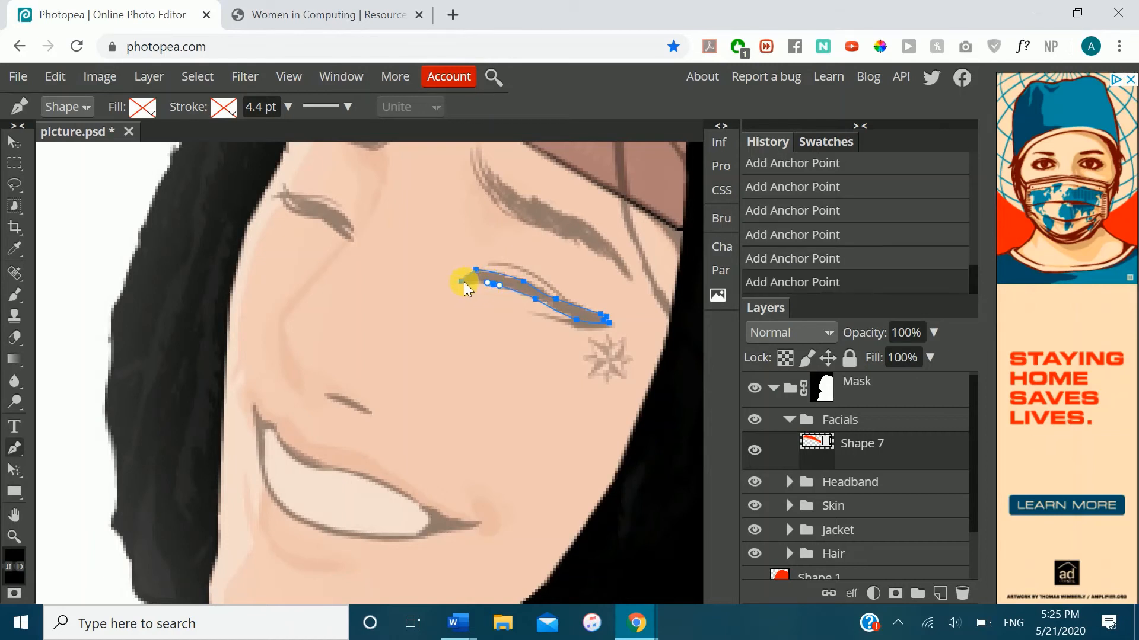
left_click(461, 282)
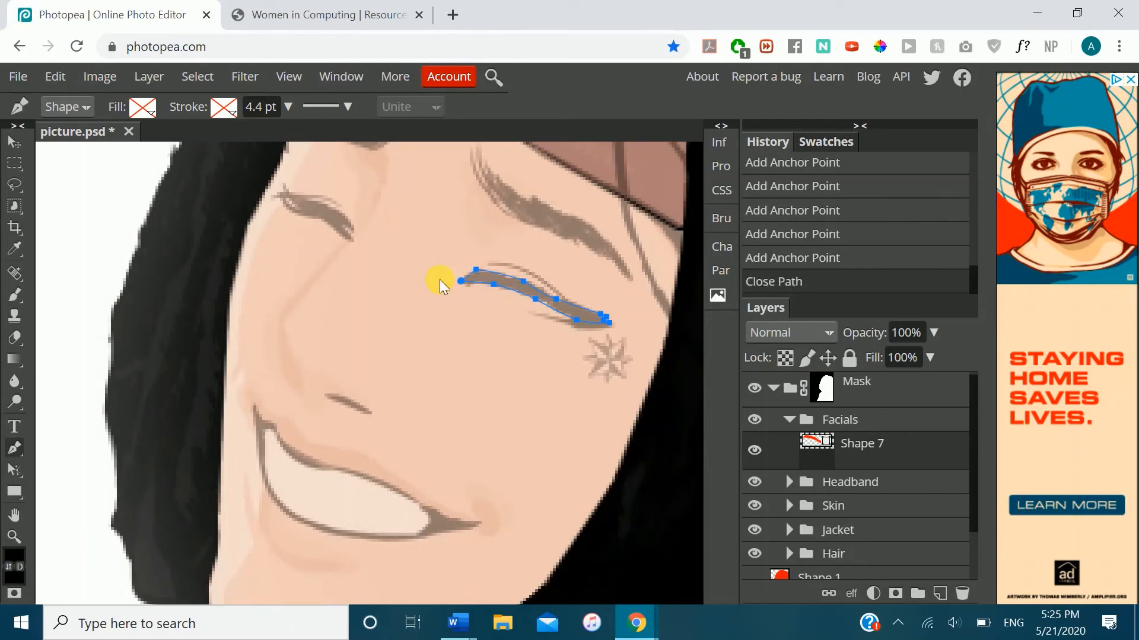
- Fill the traced eye shape beside the star mark with solid black, hex 030202
left_click(146, 110)
left_click(221, 145)
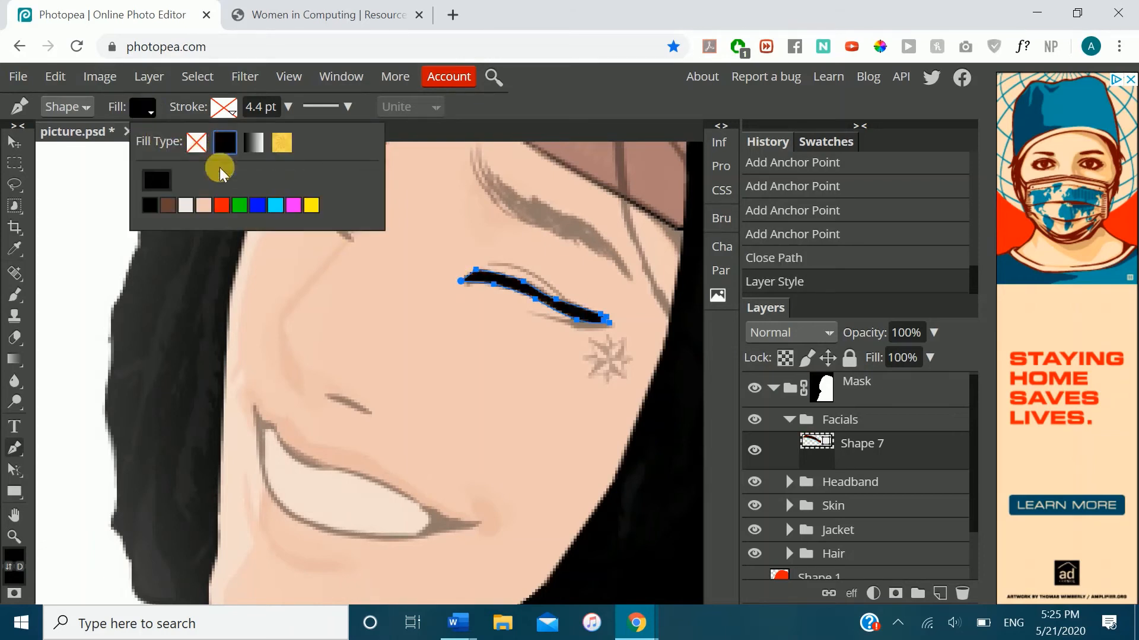
left_click(158, 178)
left_click(401, 423)
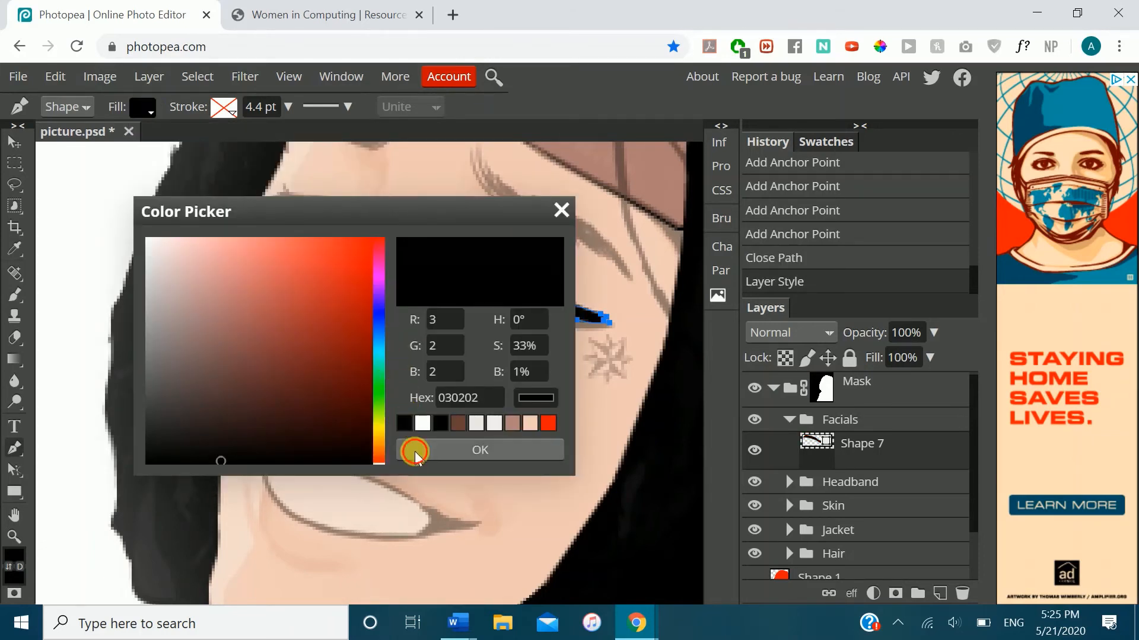
left_click(408, 451)
- Start a new unfilled Pen shape in the Facials folder along the upper edge of the other closed eye
left_click(869, 423)
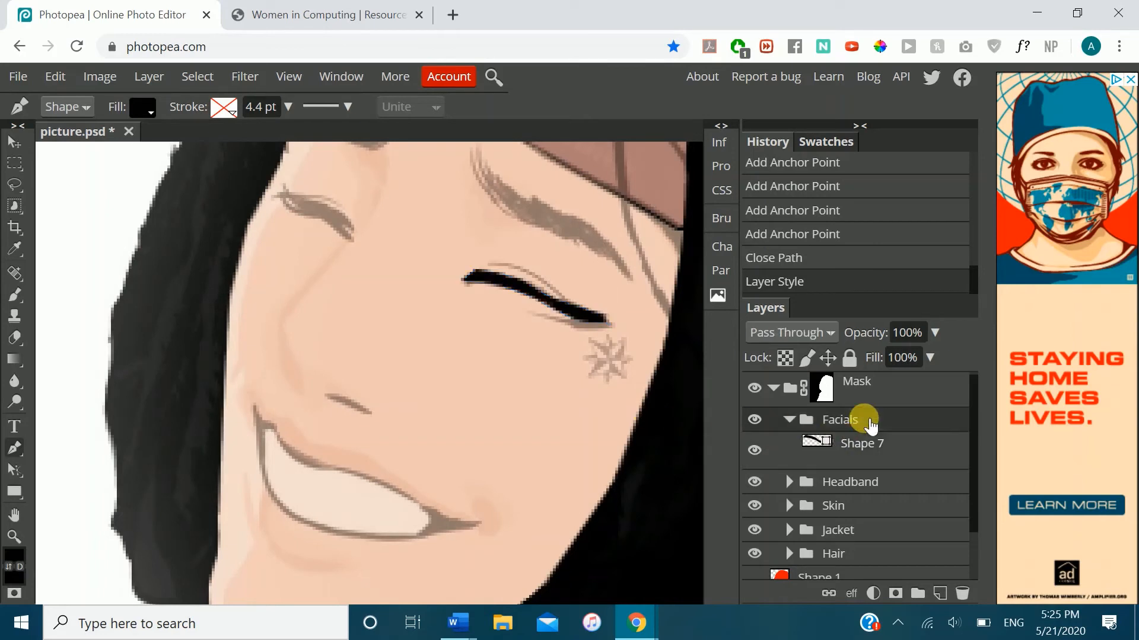
left_click(868, 453)
left_click(852, 422)
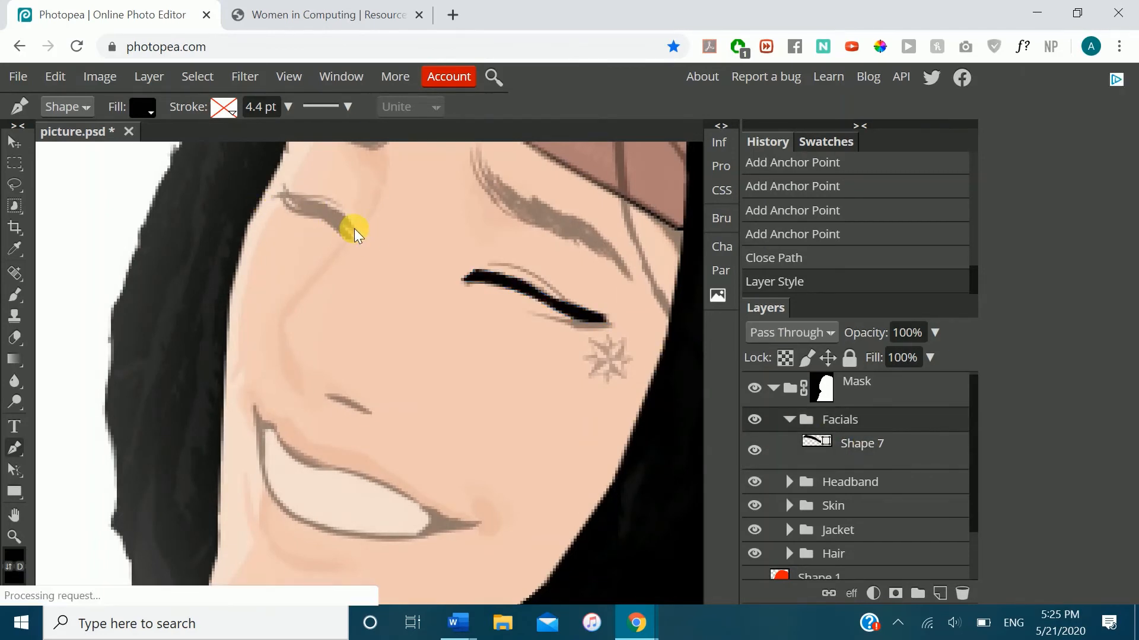
left_click(354, 229)
left_click(143, 107)
left_click(196, 142)
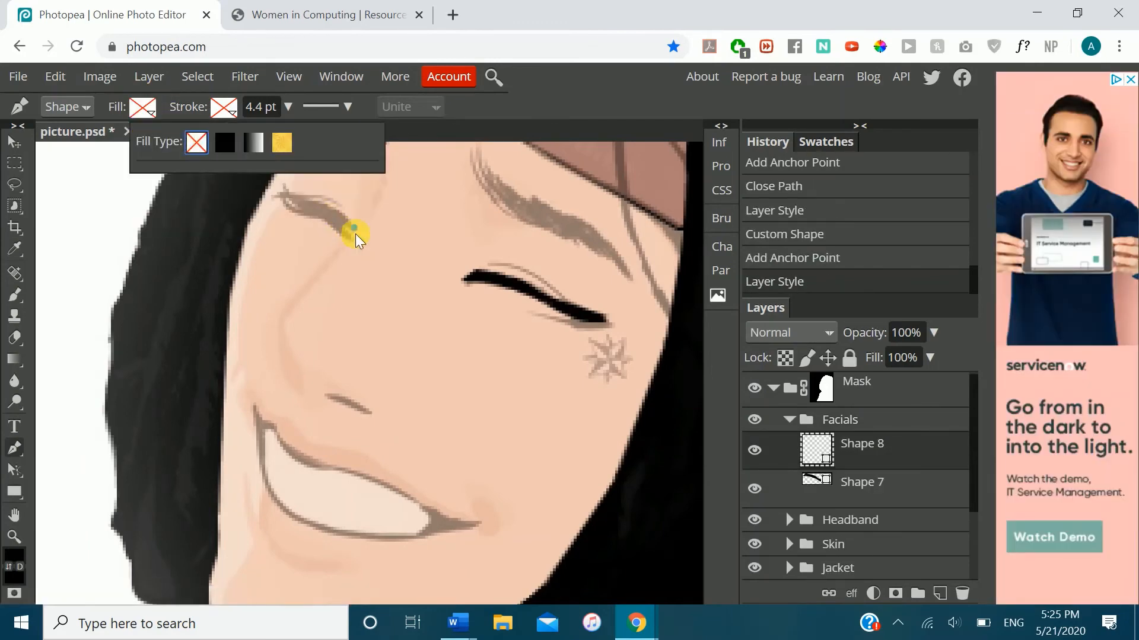
left_click(351, 224)
left_click(334, 207)
left_click(301, 201)
left_click(286, 187)
left_click(280, 191)
key("ctrl+z")
- Add path points around the second eye's outer corner lashes and undo the misplaced last ones
scroll(264, 247, "up", 2)
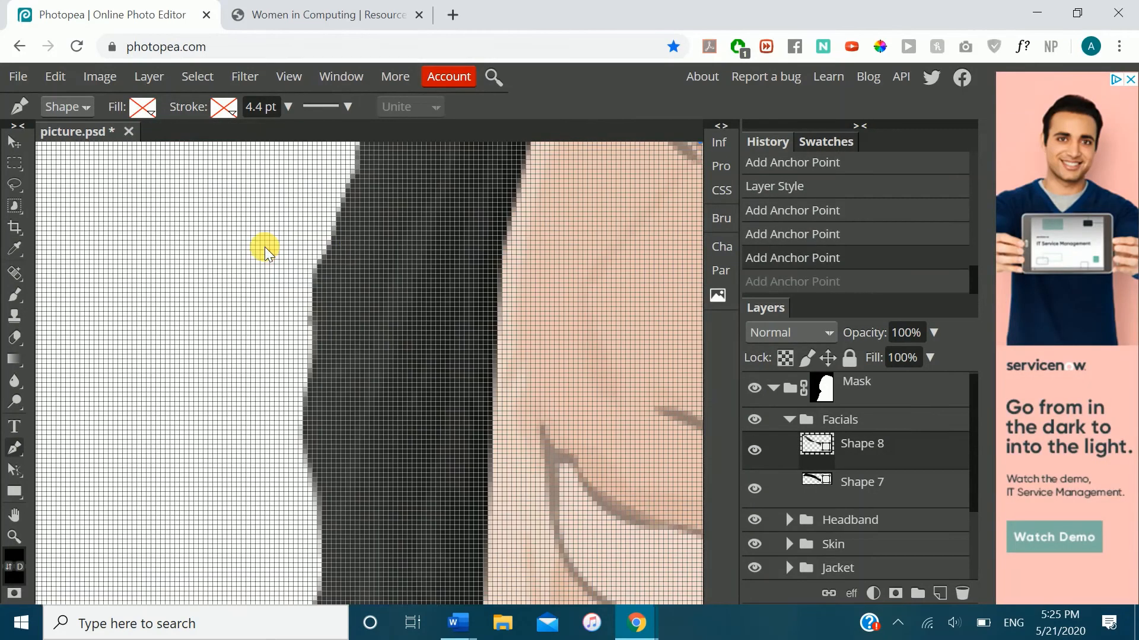
scroll(264, 246, "up", 3)
left_click(507, 268)
left_click(526, 287)
left_click(512, 281)
left_click(503, 271)
left_click(512, 293)
left_click(550, 301)
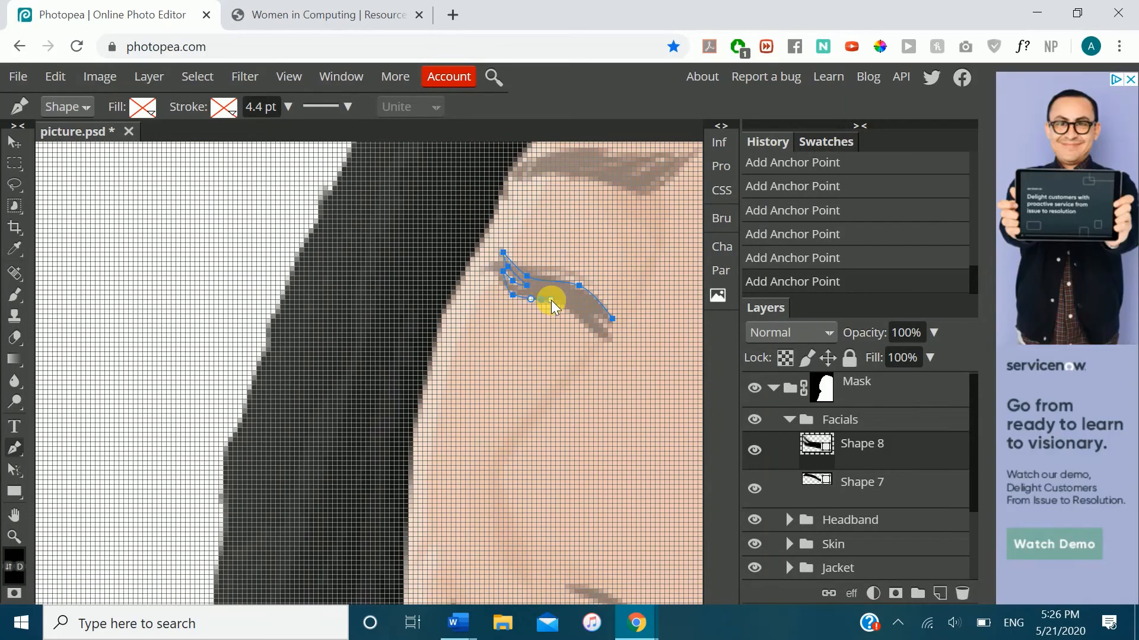
key("ctrl+z")
key("ctrl+z")
key("ctrl+z")
key("ctrl+z")
- Retrace the second eye's outer corner and lower edge back to its inner tip, undoing and replacing misplaced points
left_click(517, 286)
left_click(503, 272)
left_click(498, 268)
key("ctrl+z")
left_click_drag(503, 286, 567, 308)
left_click(531, 300)
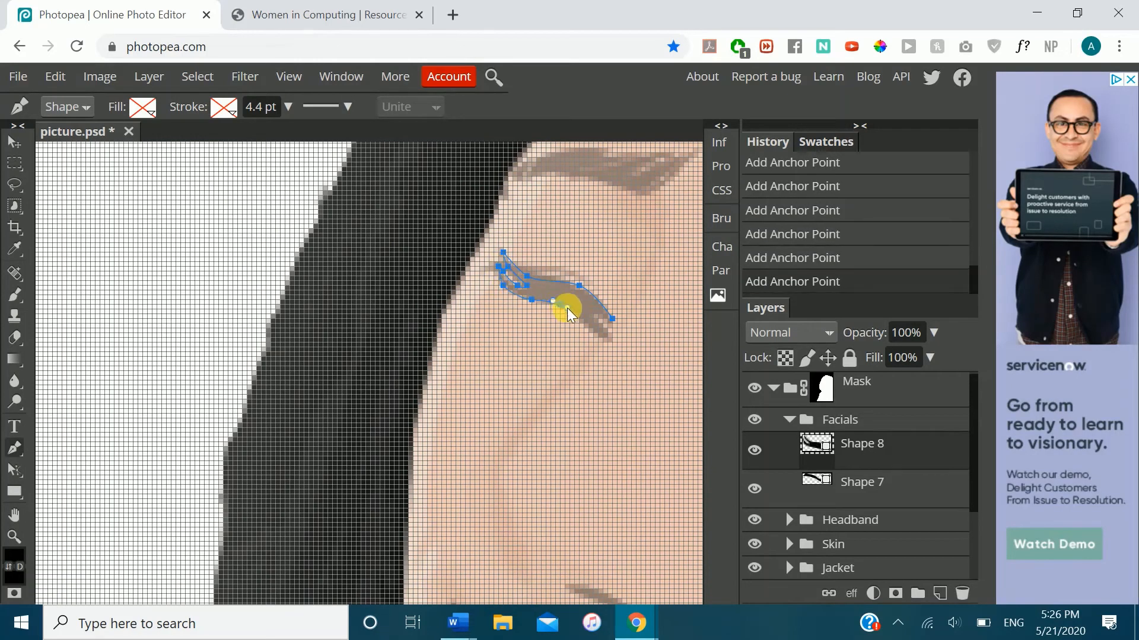
left_click(611, 319)
key("ctrl+z")
key("ctrl+z")
key("ctrl+z")
left_click(563, 302)
left_click(609, 319)
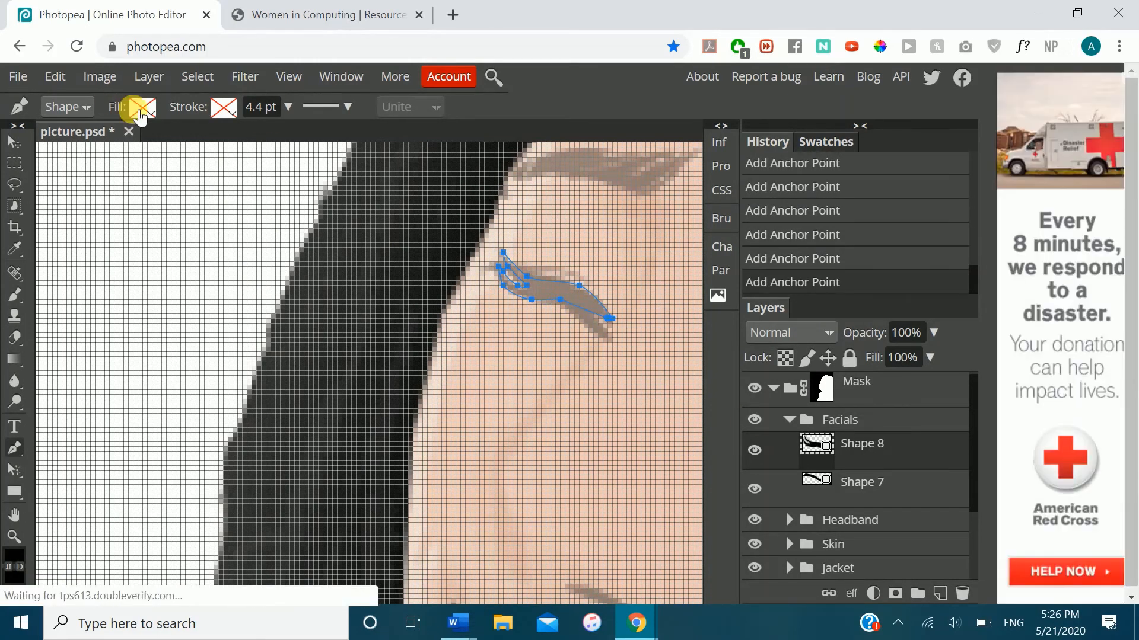
- Fill the second eye shape with solid black, hex 030202, and select the Facials folder
left_click(140, 109)
left_click(225, 143)
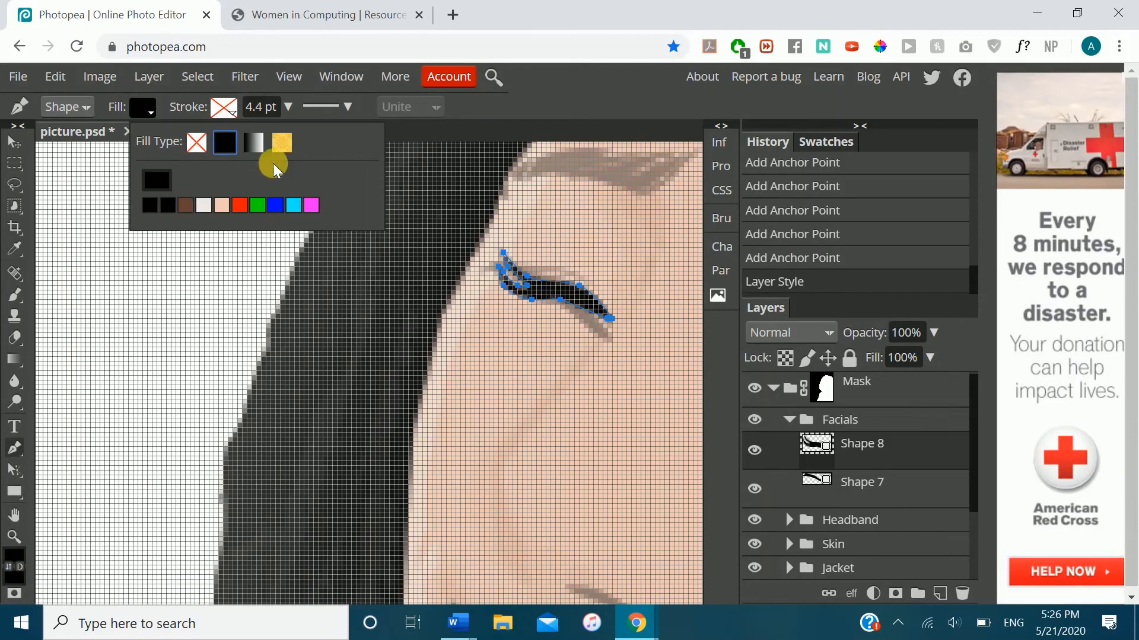
left_click(157, 180)
left_click(396, 425)
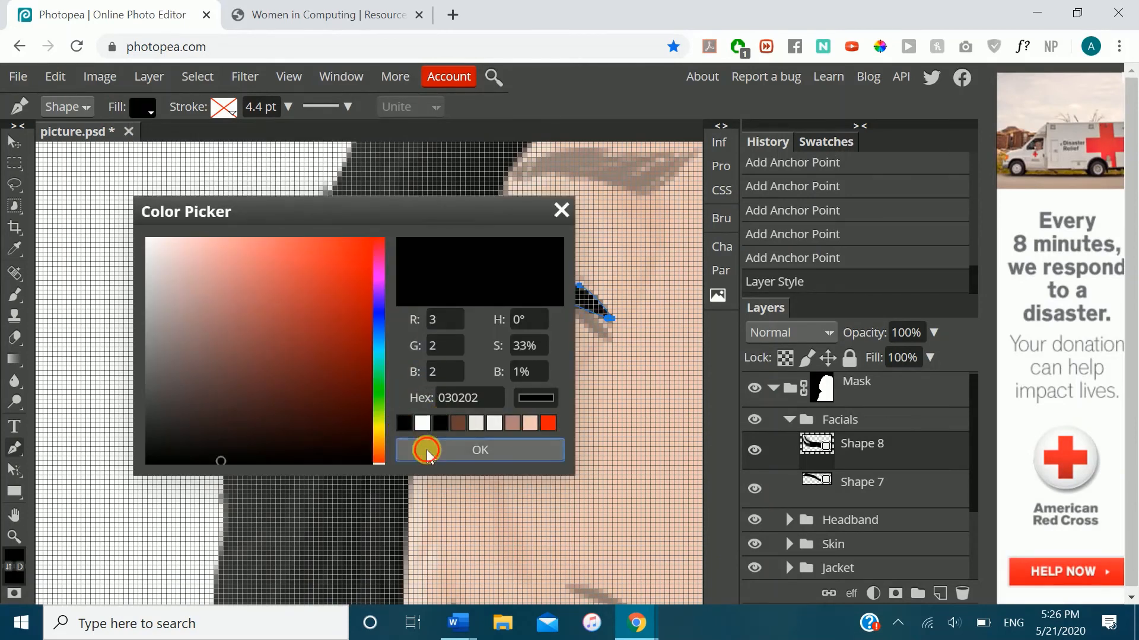
left_click(425, 450)
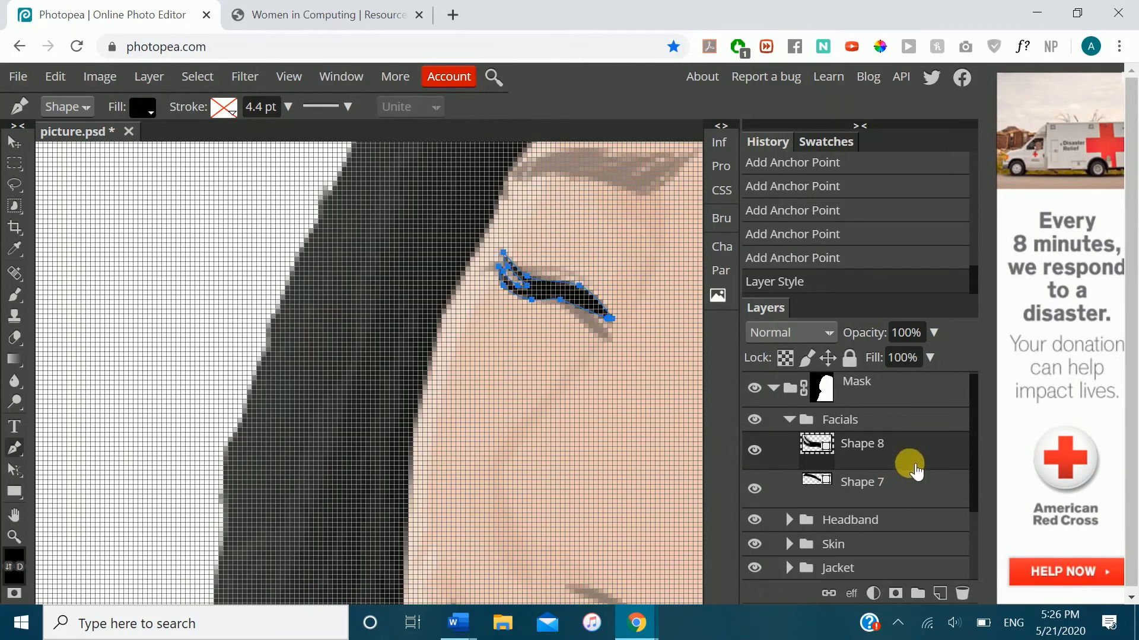
left_click(876, 428)
- Set the Mask folder's opacity to 100% and hide the folder to compare the traced eyes with the original picture
key("ctrl+1")
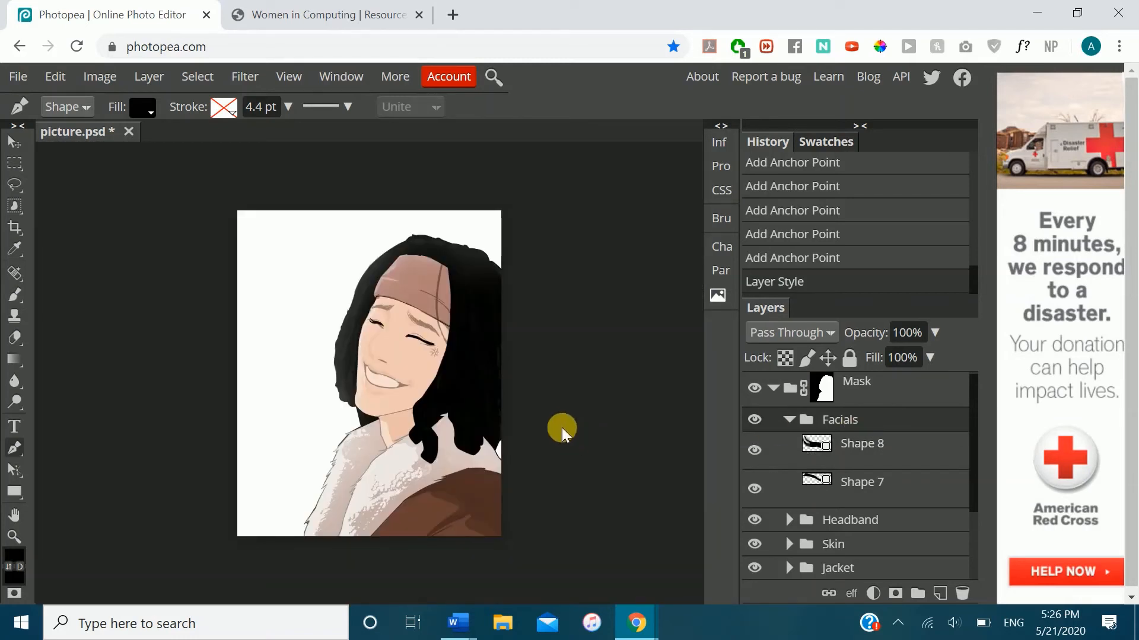
scroll(547, 415, "up", 5)
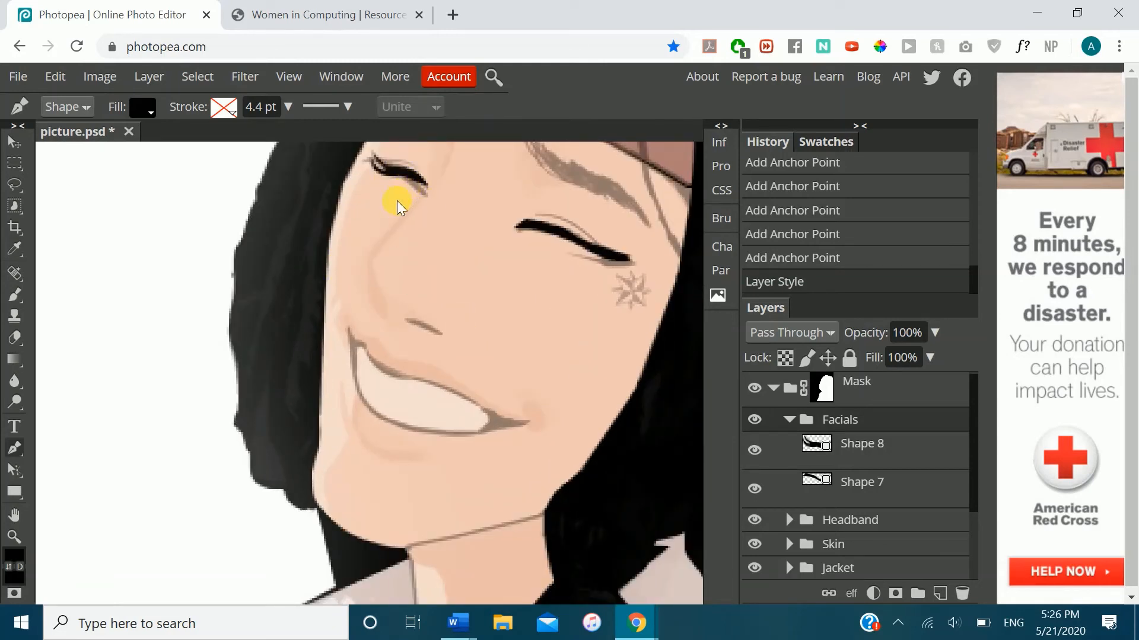
scroll(397, 200, "up", 3)
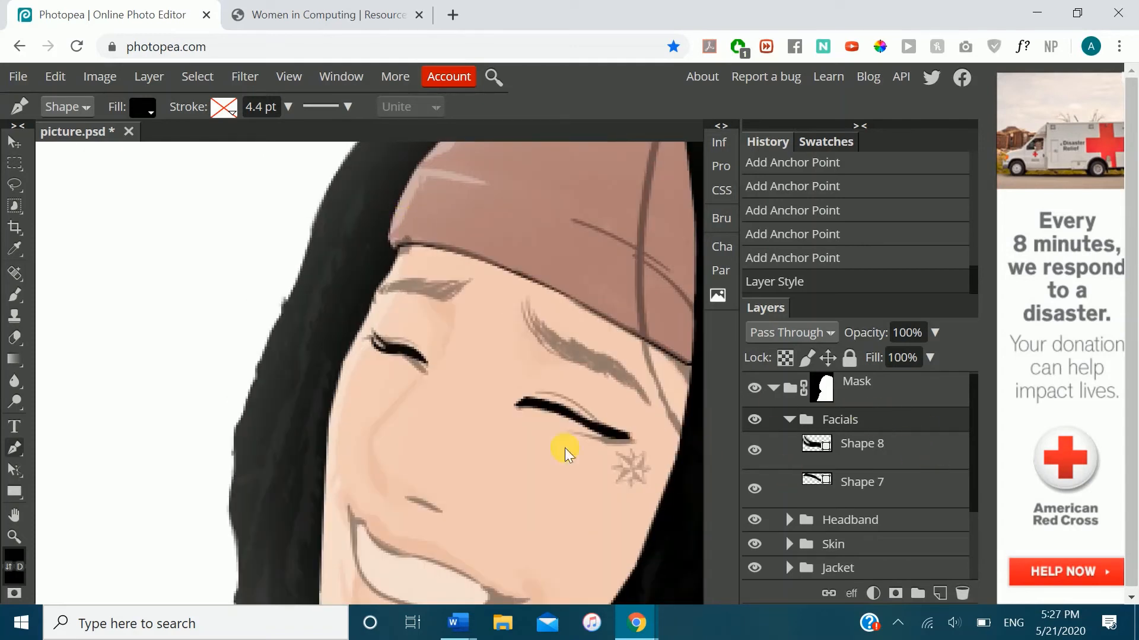
left_click(913, 338)
type("60")
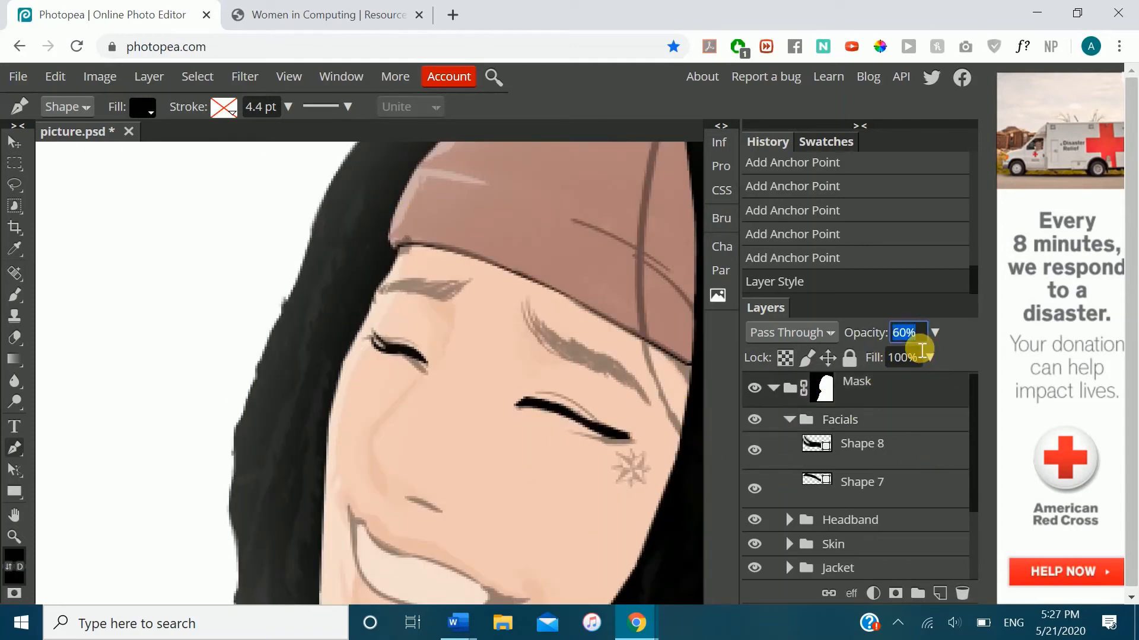
type("100")
key("Return")
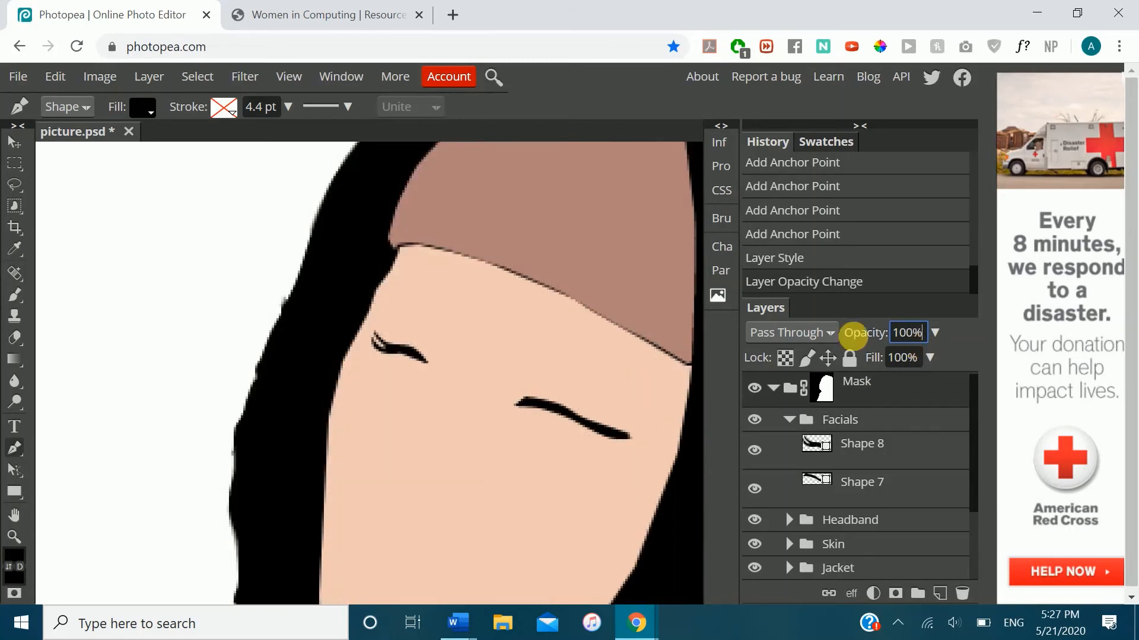
left_click(754, 388)
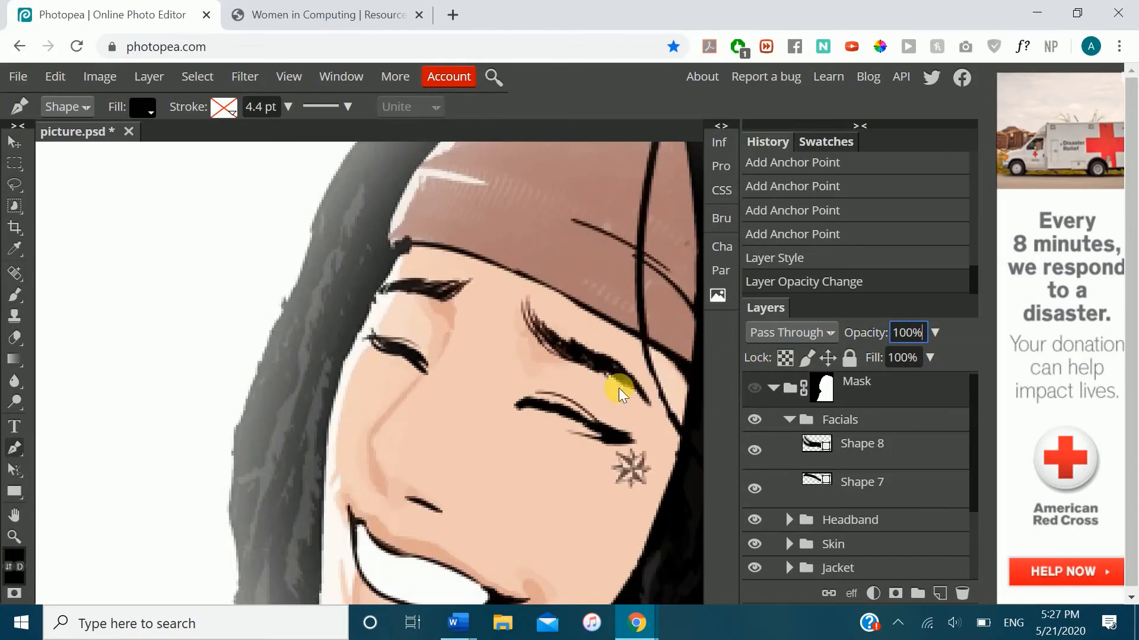
left_click(589, 357)
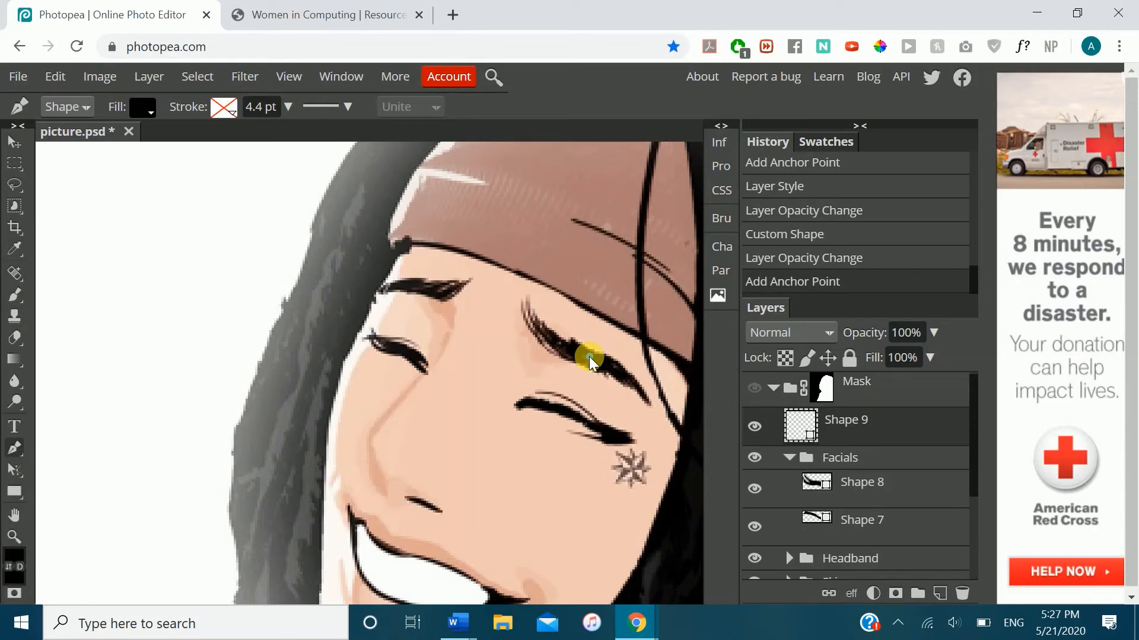
key("ctrl+z")
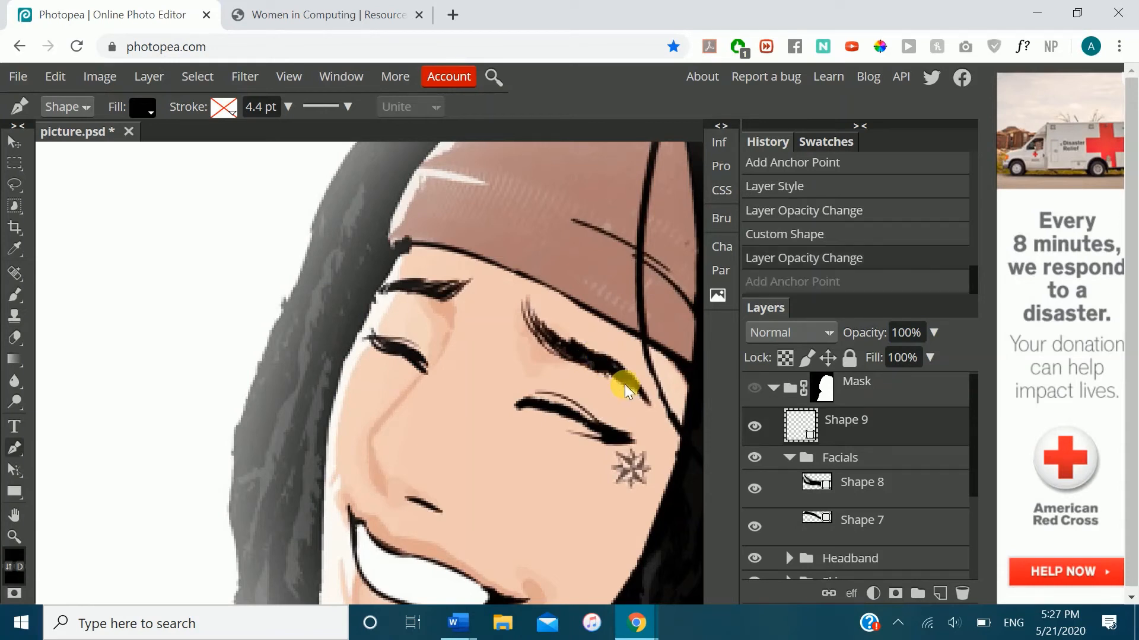
key("i")
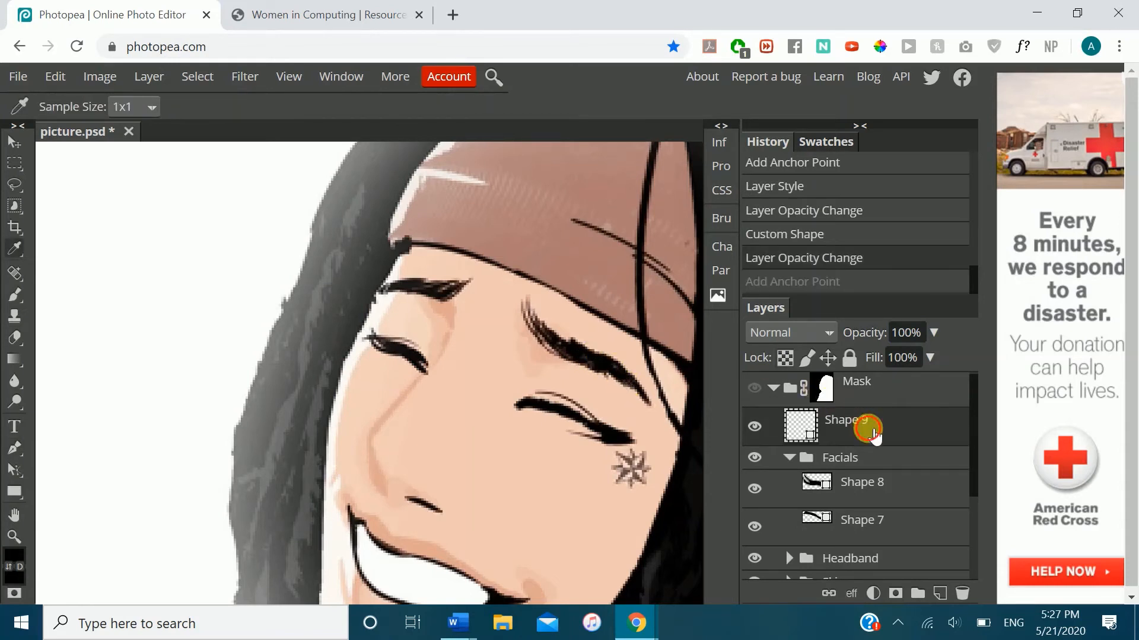
left_click(959, 596)
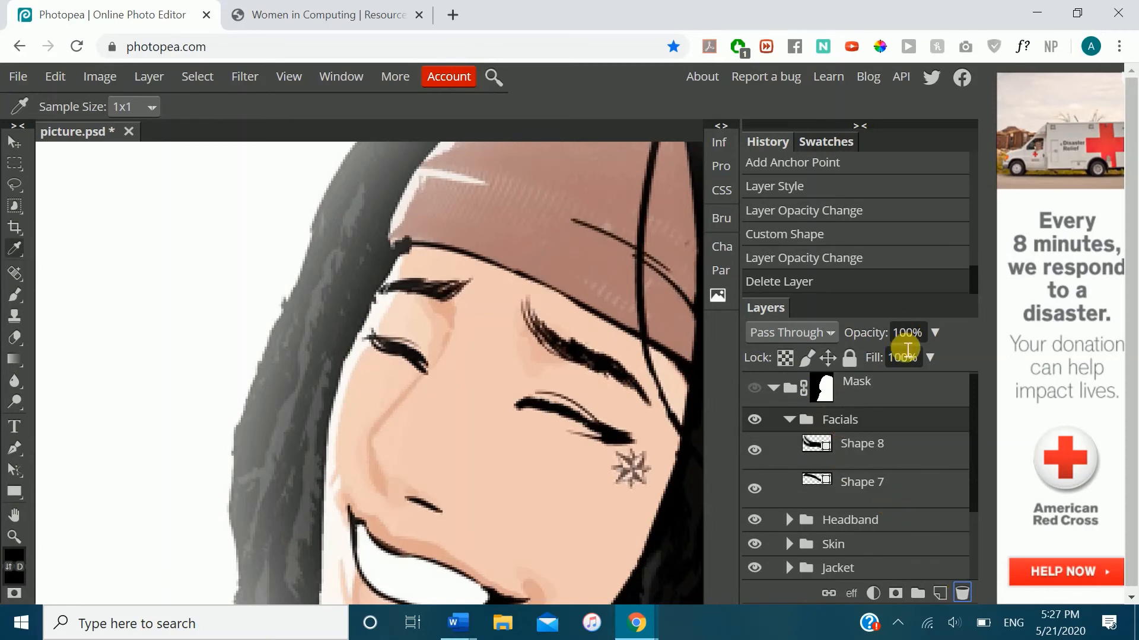
- Show the Mask folder again at 60% opacity and select the Facials folder
left_click(859, 394)
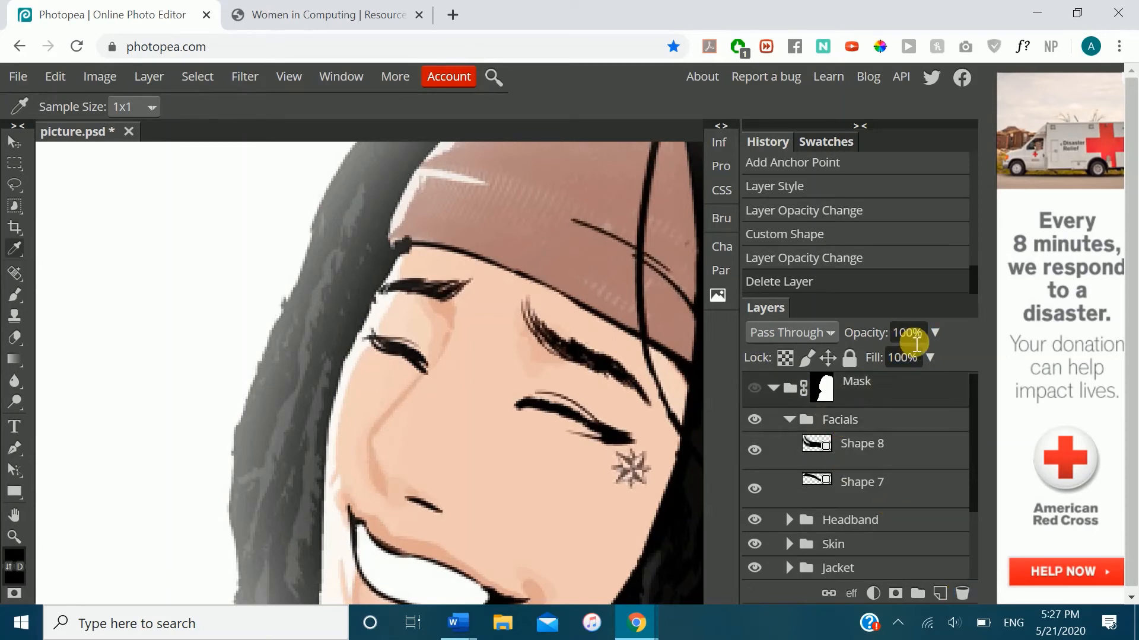
left_click(754, 387)
key("Return")
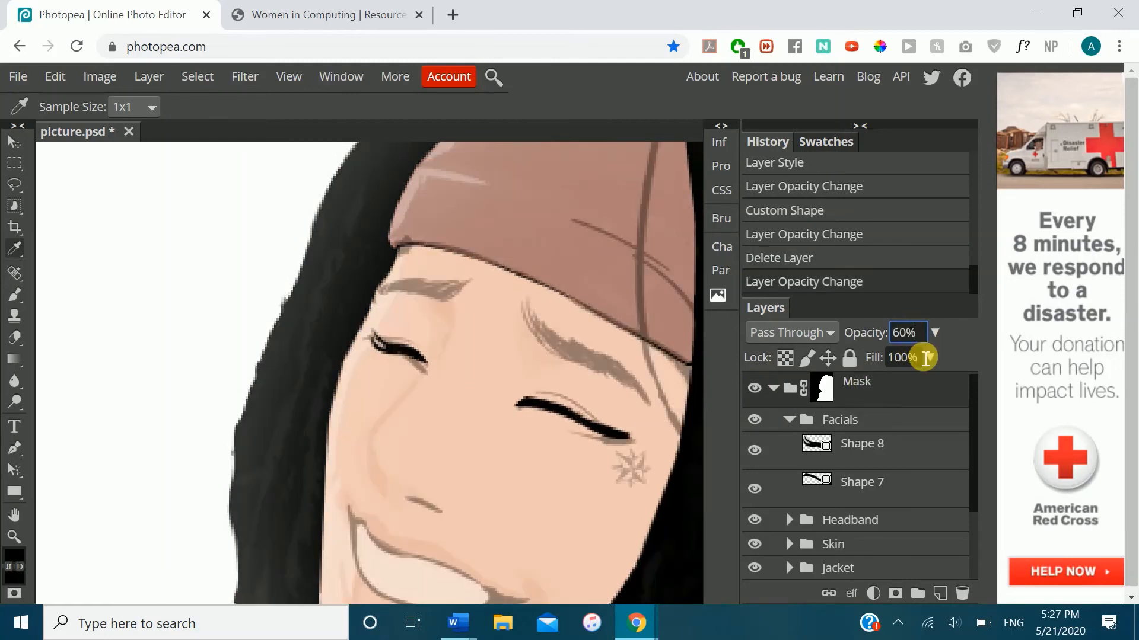
left_click(836, 418)
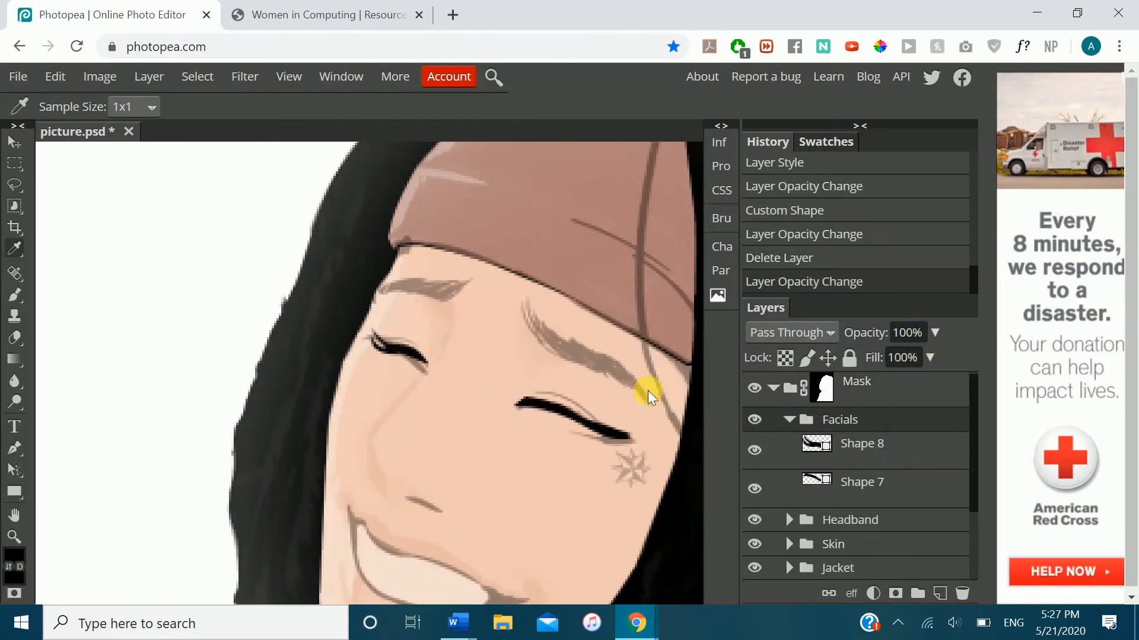
- Start a new unfilled Pen shape in the Facials folder along the upper edge of the eyebrow nearest the tattoo
key("p")
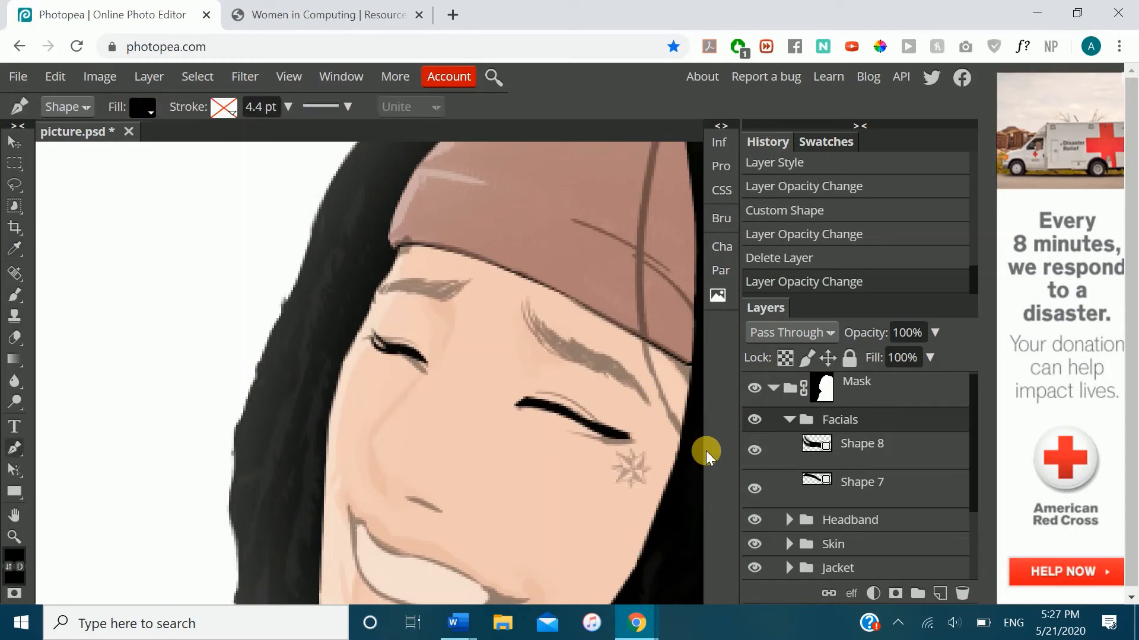
scroll(706, 451, "up", 4)
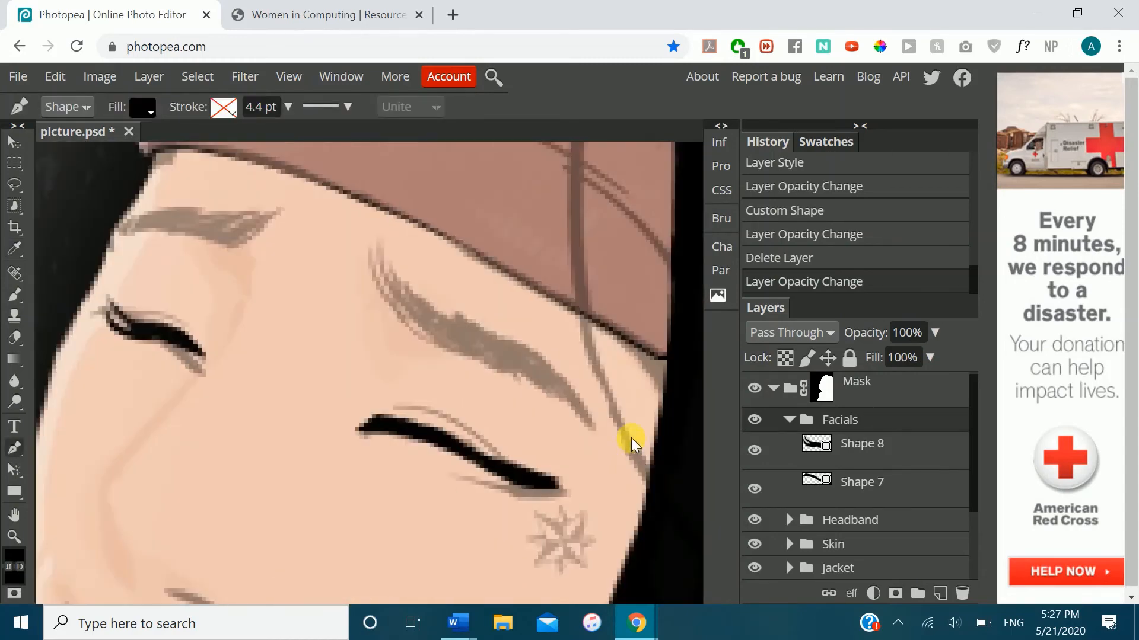
left_click(596, 427)
left_click(551, 365)
left_click(509, 340)
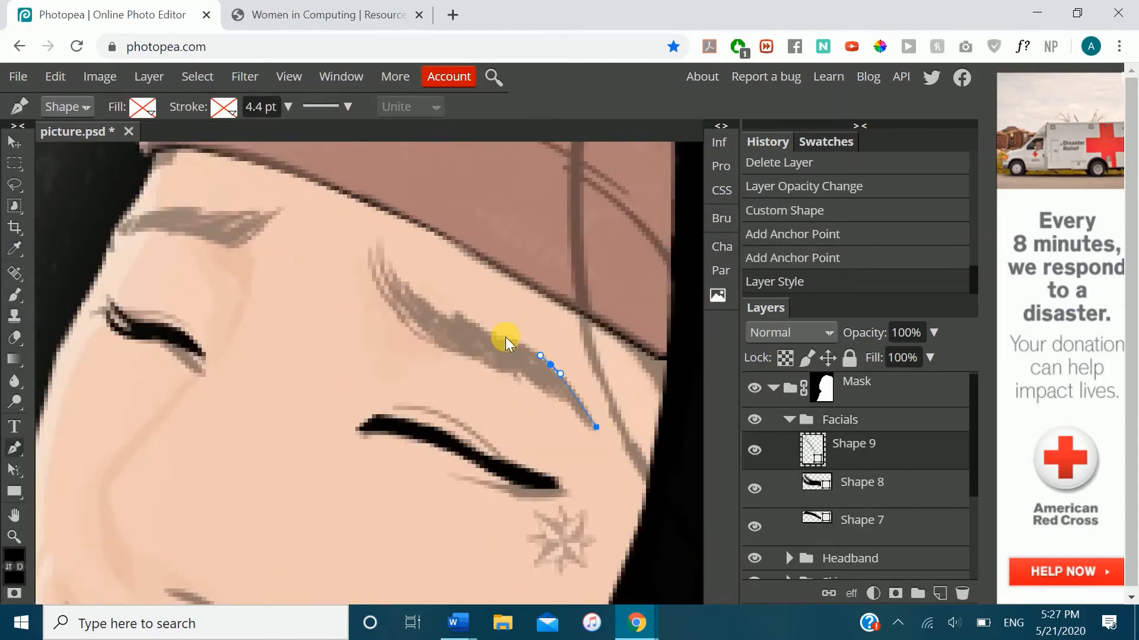
left_click(468, 319)
left_click(455, 318)
left_click(455, 311)
left_click(409, 284)
- Try to trace the fine hairs at the eyebrow's inner tip and undo the misplaced path points
left_click(385, 244)
left_click(376, 257)
key("ctrl+z")
key("ctrl+z")
key("ctrl+z")
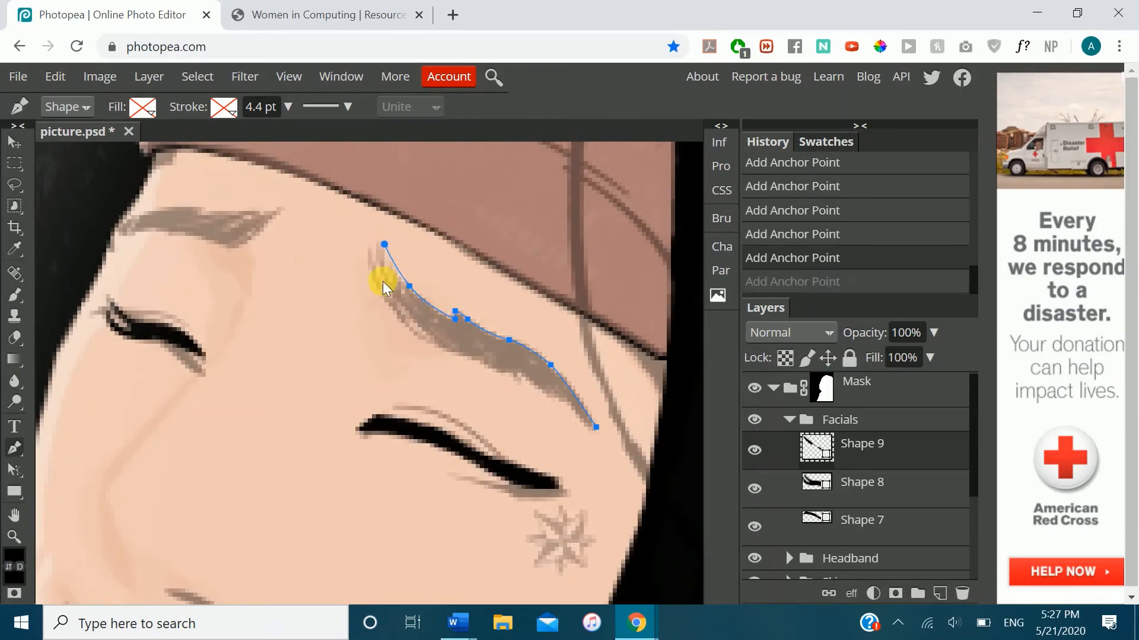
left_click(393, 274)
left_click(384, 240)
left_click(377, 249)
key("ctrl+z")
key("ctrl+z")
key("ctrl+z")
- Retrace the hairs at the eyebrow's inner tip with closely spaced path points, undoing misplaced ones
left_click(384, 256)
left_click(380, 239)
key("ctrl+z")
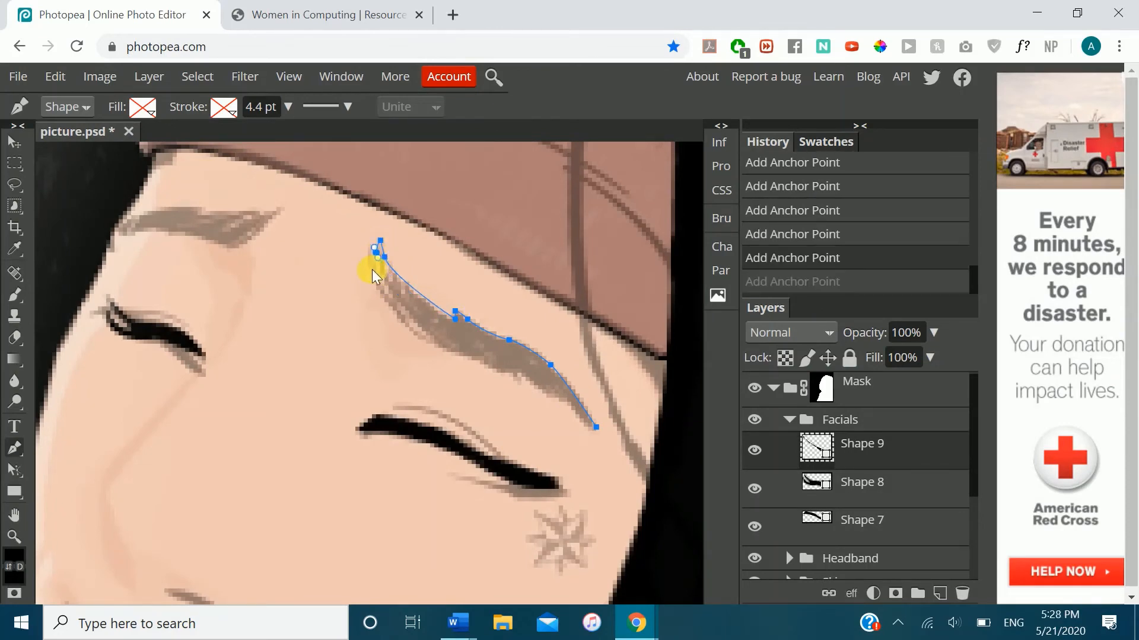
key("ctrl+z")
scroll(371, 268, "up", 3)
left_click(553, 263)
left_click(545, 248)
- Trace the eyebrow's lower edge back to its outer end and close the path
left_click_drag(559, 320, 573, 336)
key("ctrl+minus")
scroll(616, 383, "right", 1)
left_click_drag(440, 381, 465, 401)
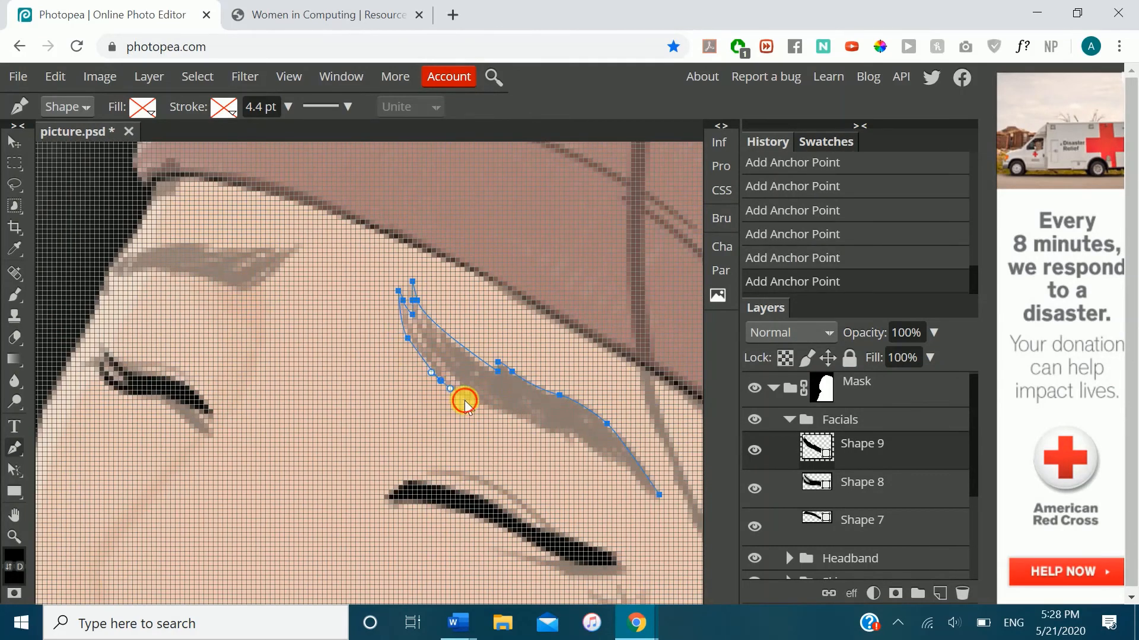
left_click(659, 494)
- Fill the closed eyebrow shape with solid black
left_click(143, 107)
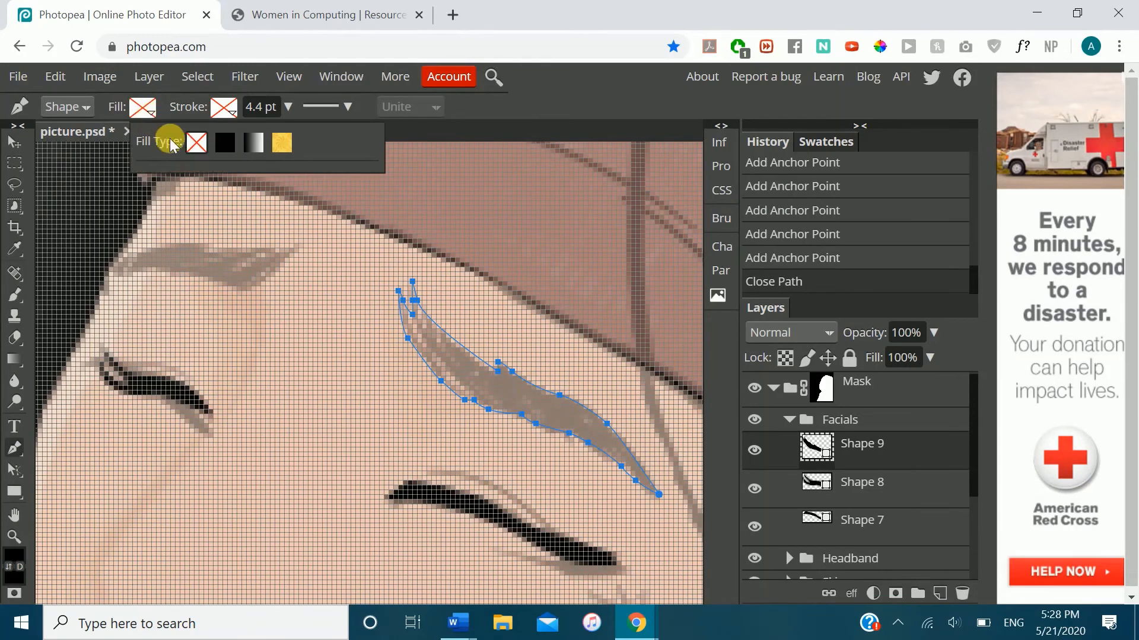
left_click(217, 148)
left_click(161, 179)
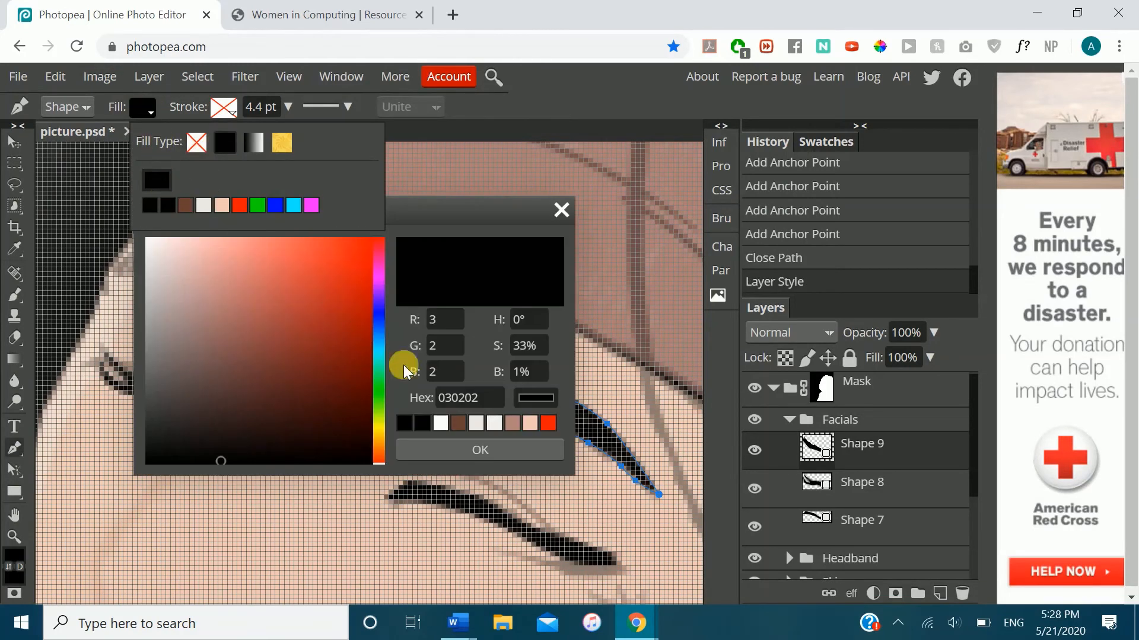
left_click(405, 423)
left_click(415, 449)
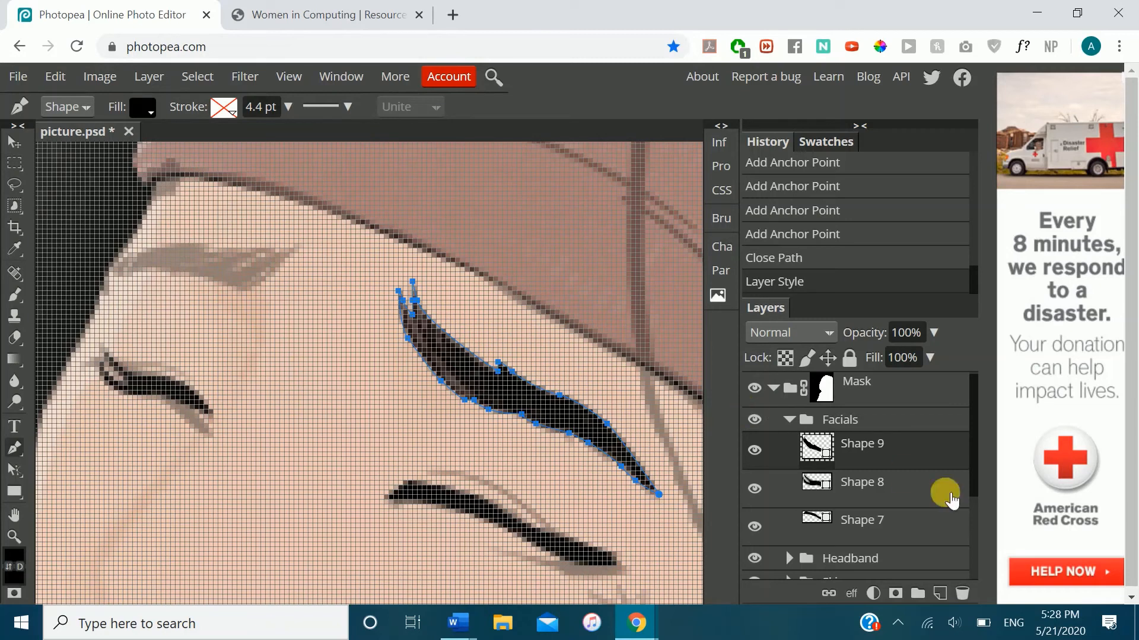
- Start another Pen shape in the Facials folder along the lower edge of the other eyebrow to its outer end
left_click(895, 415)
scroll(187, 340, "left", 3)
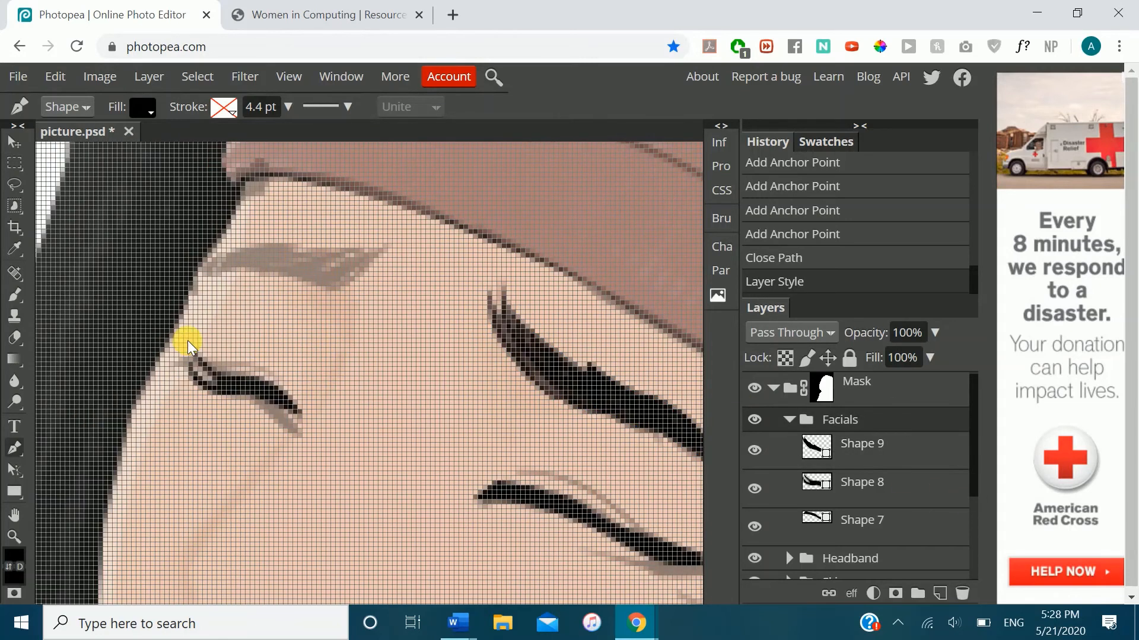
left_click(386, 249)
left_click(340, 290)
left_click(293, 277)
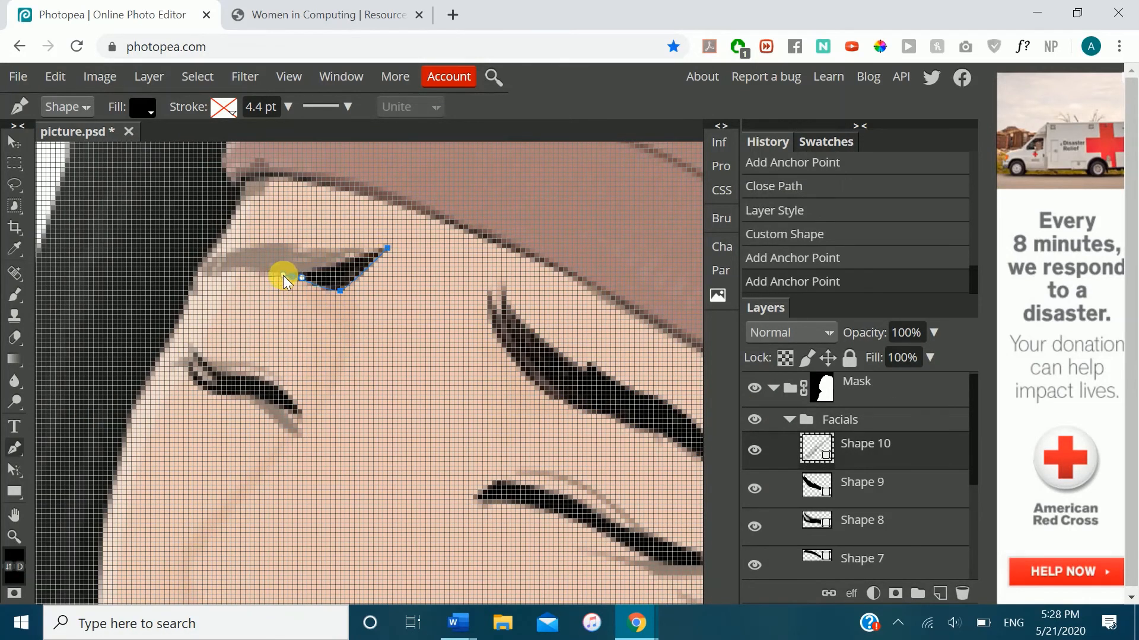
left_click(241, 267)
left_click(207, 276)
- Trace the second eyebrow's upper edge from its outer end towards the inner tip
left_click_drag(226, 253, 249, 247)
left_click(283, 244)
left_click(297, 244)
left_click(292, 247)
left_click(326, 248)
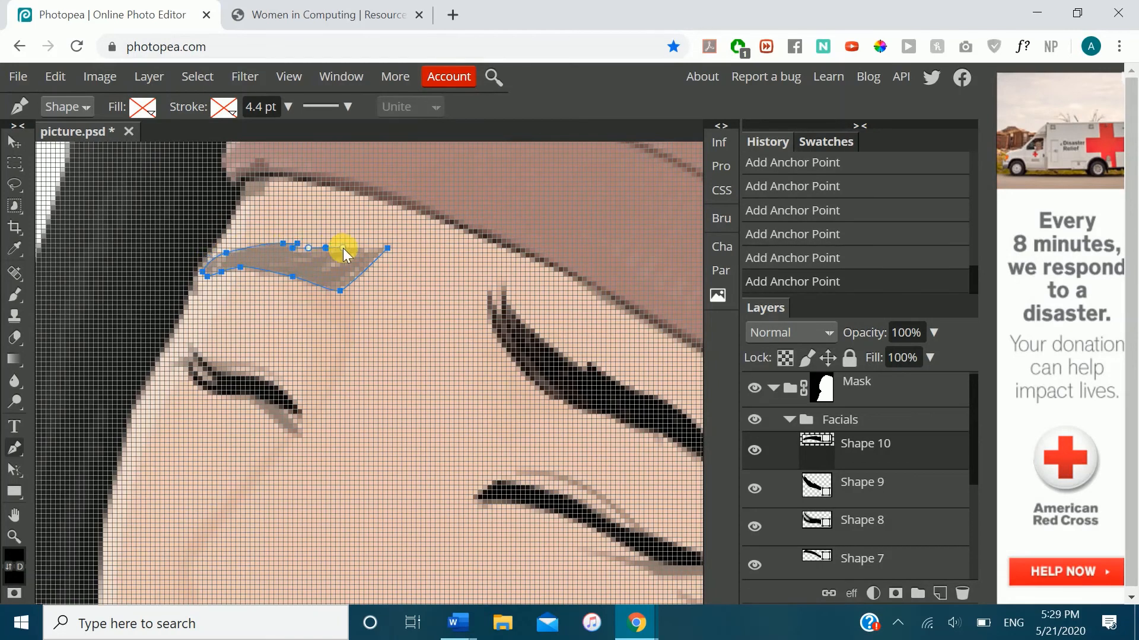
- Close the second eyebrow's path and fill the shape with solid black
left_click(387, 248)
left_click(143, 107)
left_click(225, 143)
left_click(886, 452)
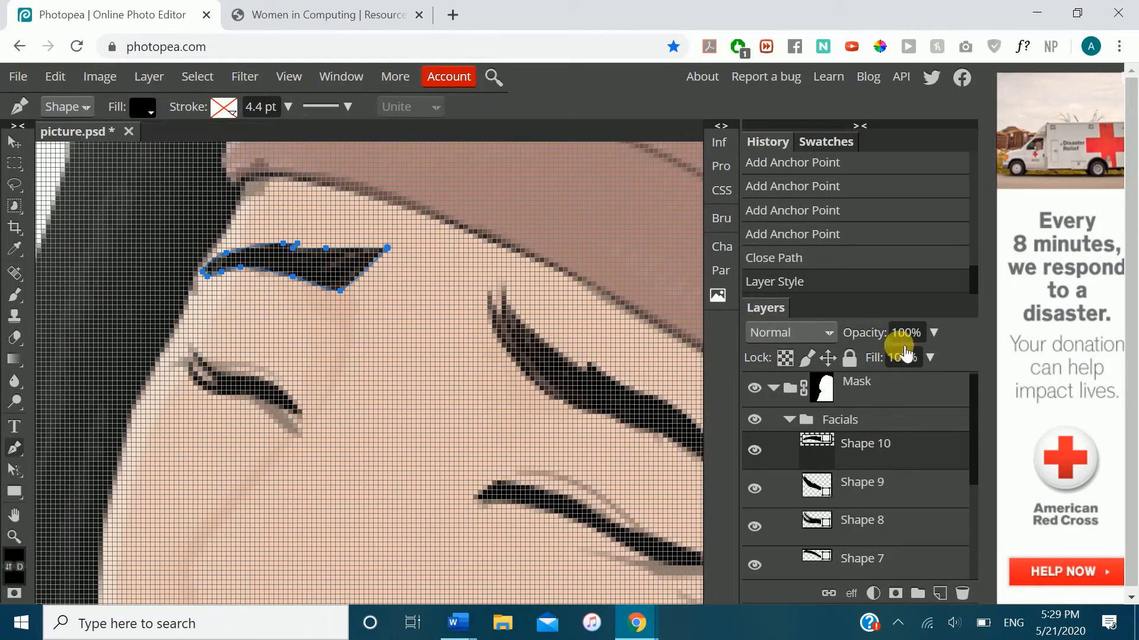
- Set the Mask folder's opacity to 100% and view the whole picture to check the traced eyebrows
left_click(839, 392)
left_click(898, 332)
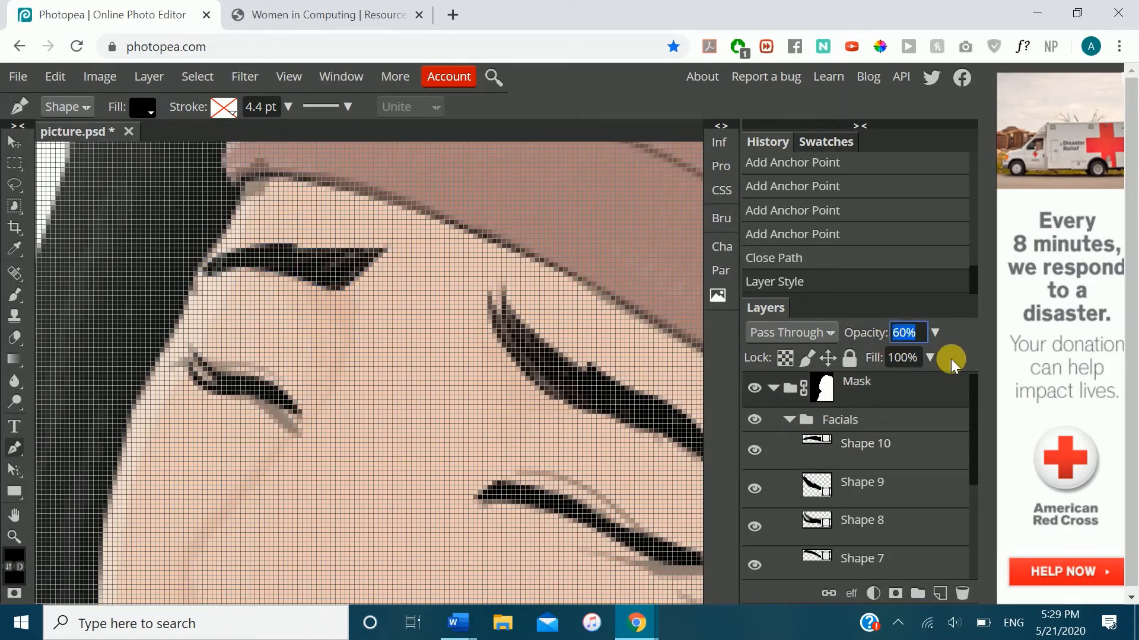
type("100")
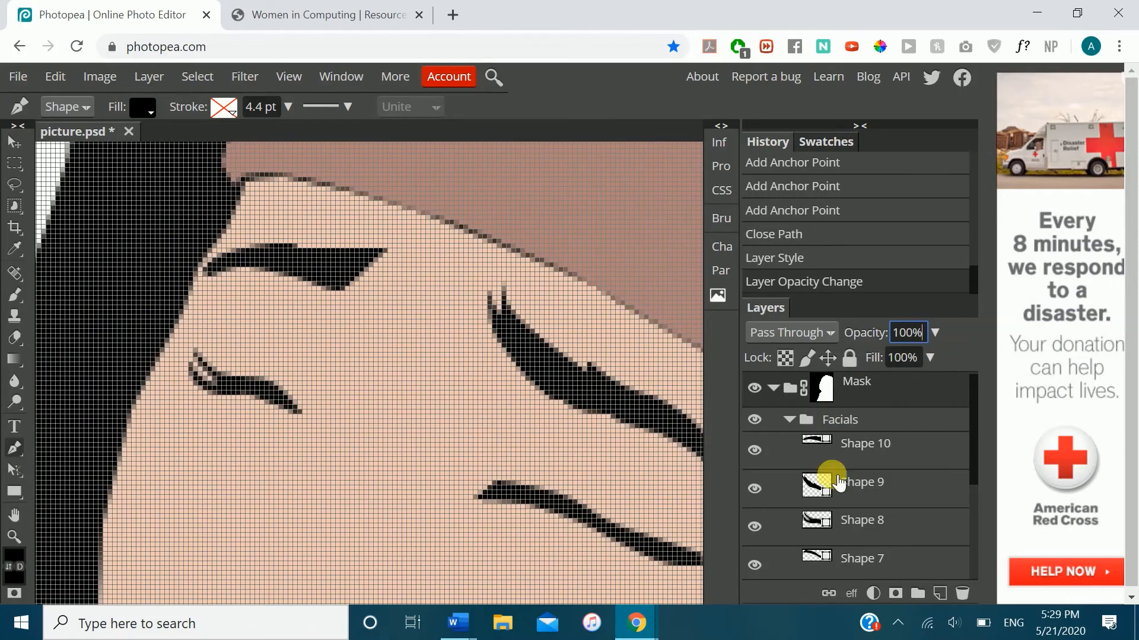
left_click(874, 396)
key("ctrl+0")
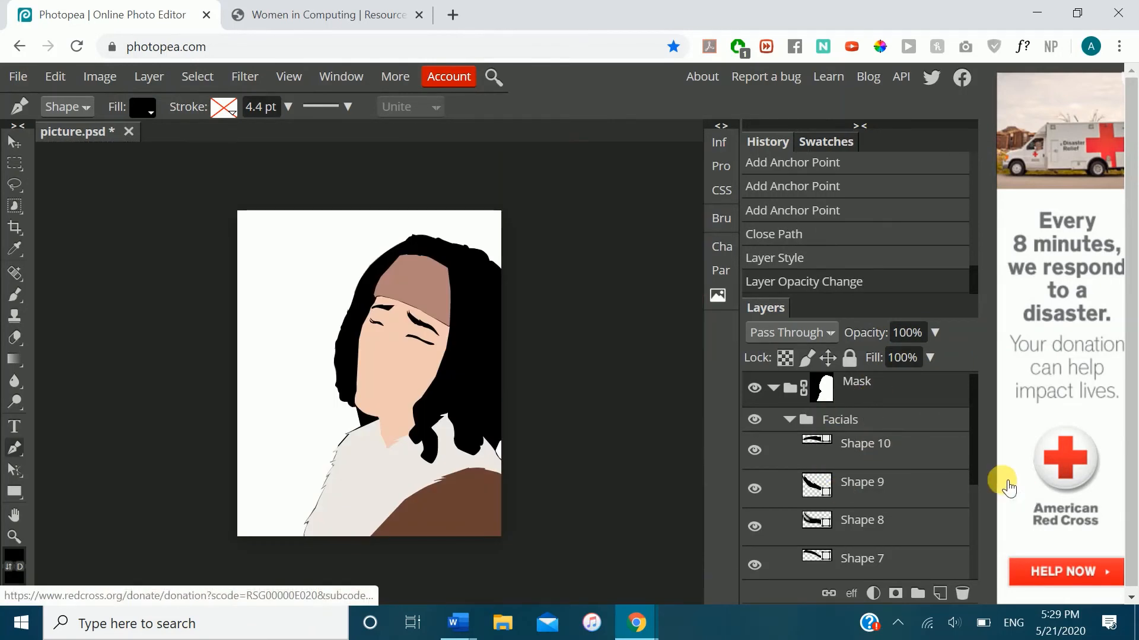
- Set the opacity of both eyebrow layers, Shape 10 and Shape 9, to 60%
left_click(859, 457)
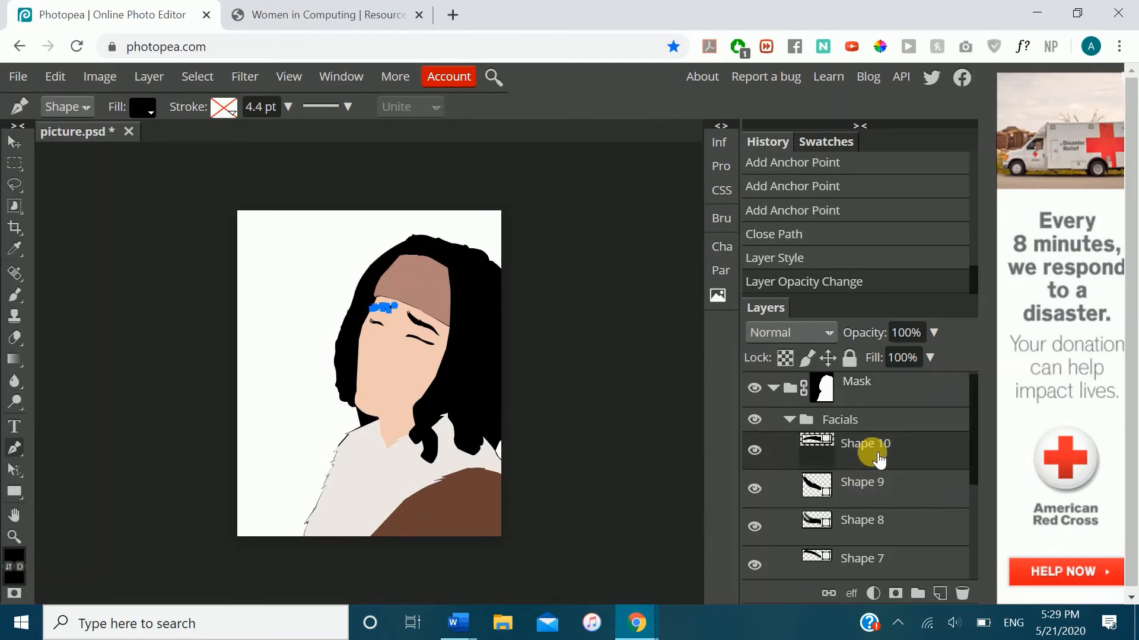
left_click(864, 483, "shift")
left_click(906, 333)
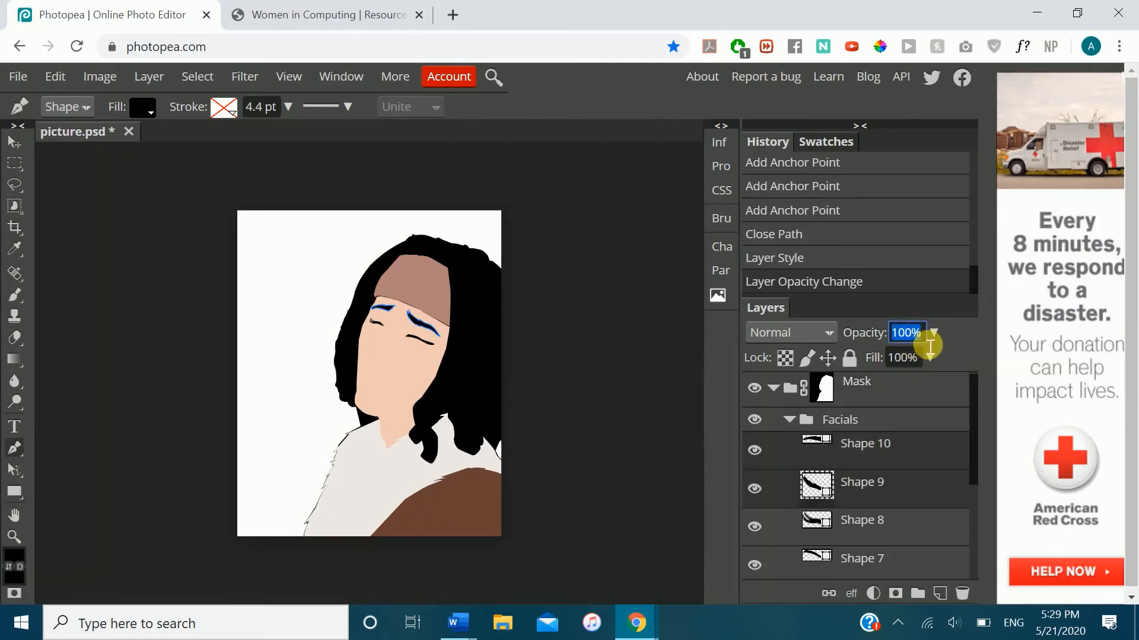
key("Return")
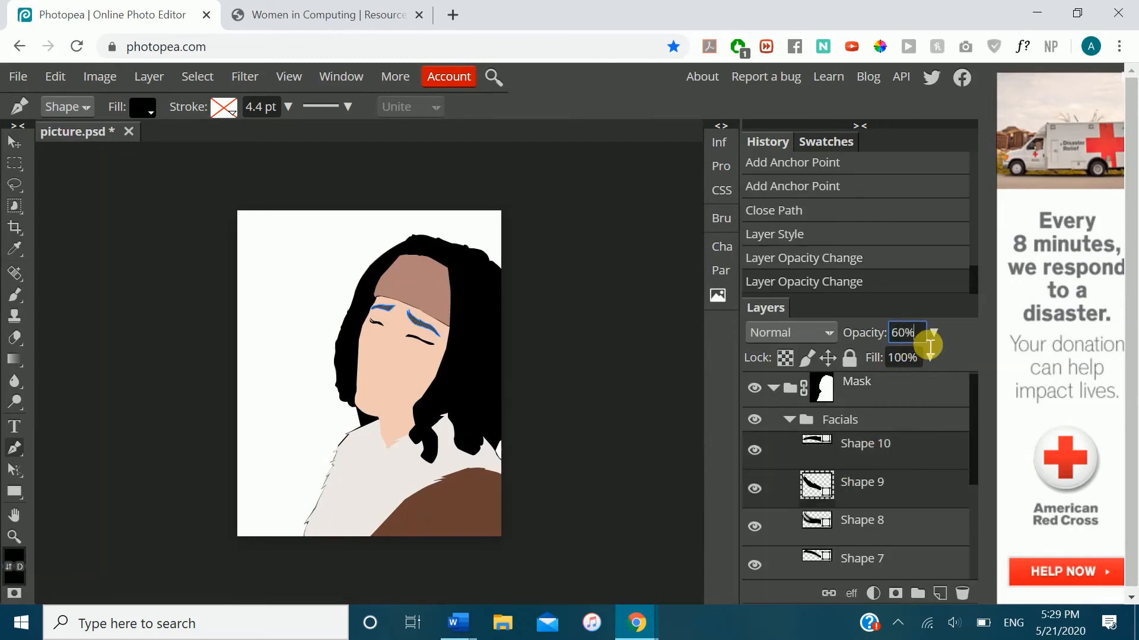
- Set the Mask folder's opacity to 60% so the original face lines can be traced
left_click(877, 389)
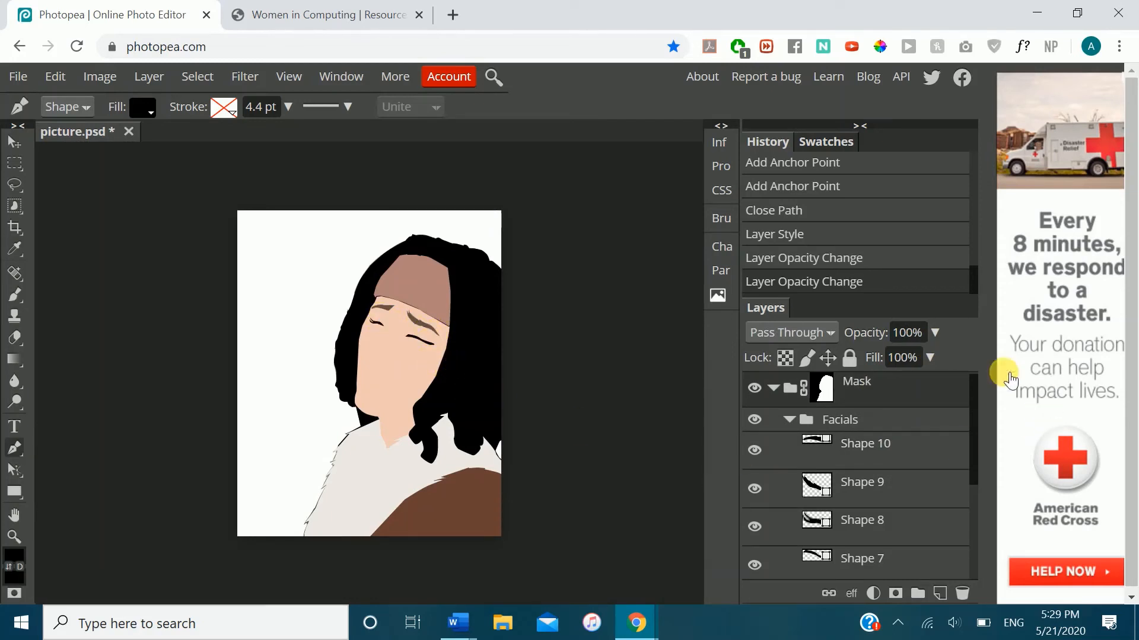
left_click(918, 338)
type("60")
key("Return")
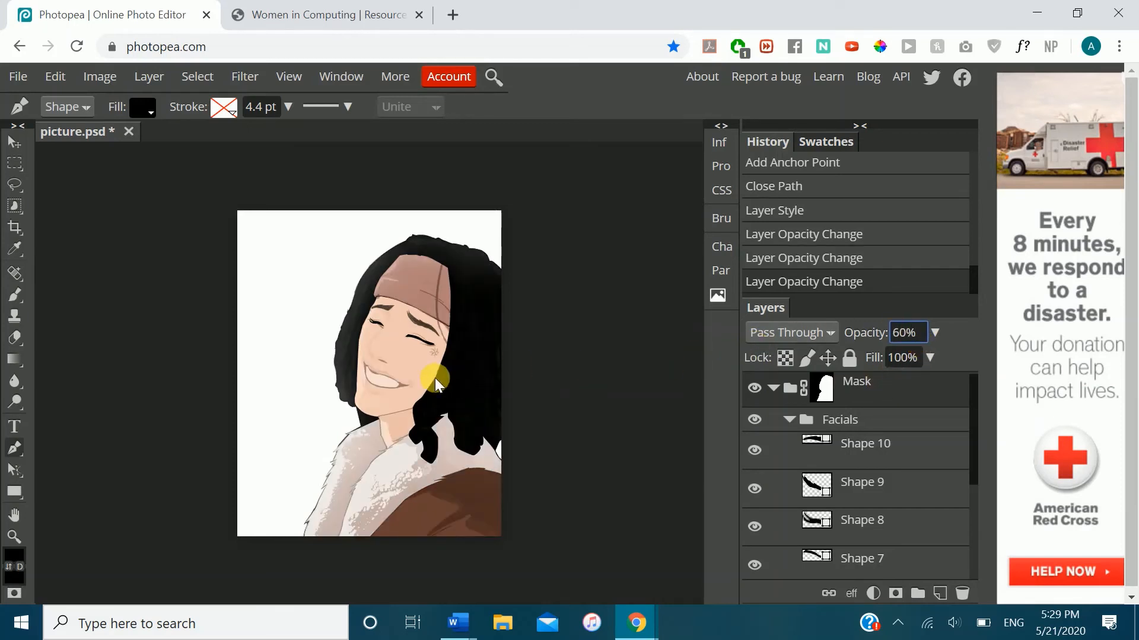
scroll(436, 378, "up", 5)
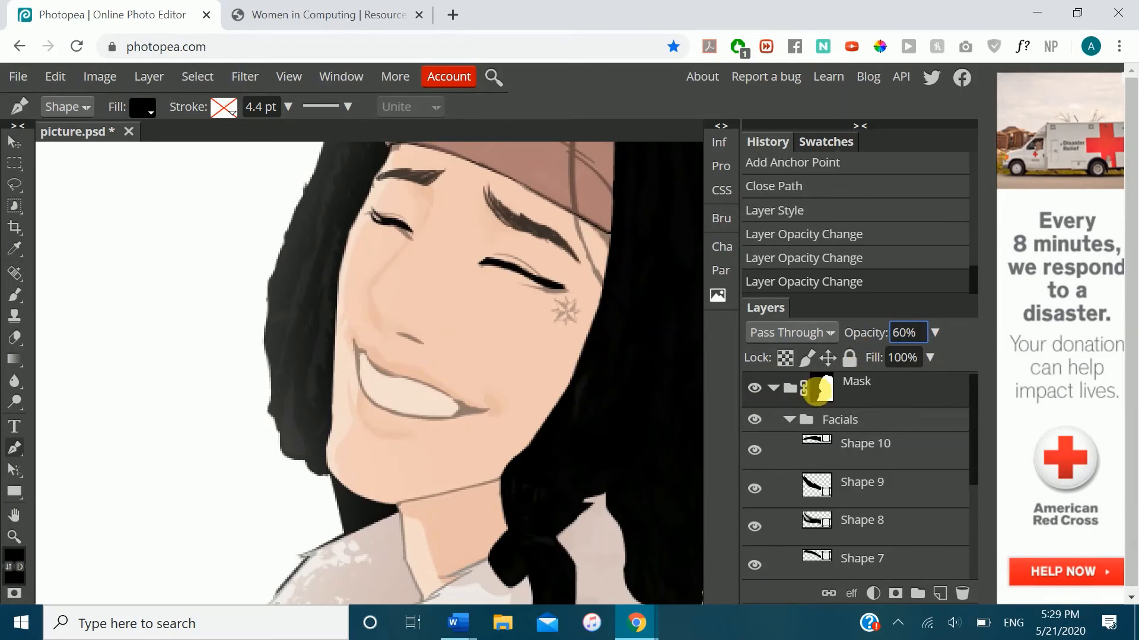
- Sample the peach shading colour near the nose from the original picture with the Mask folder temporarily hidden
left_click(754, 387)
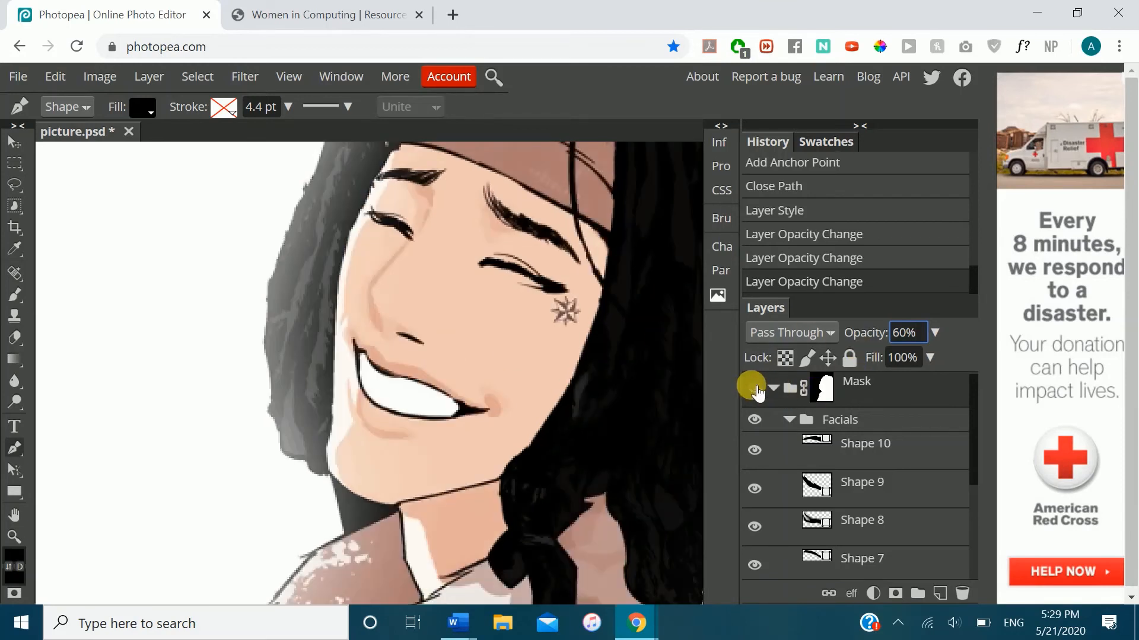
left_click(383, 270)
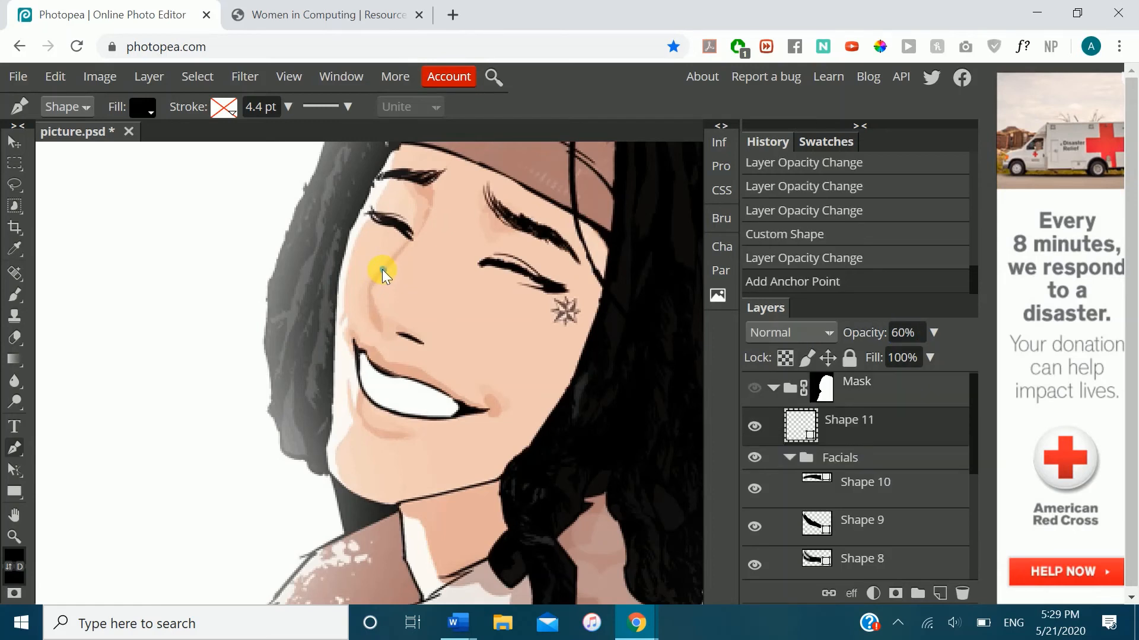
left_click(963, 595)
key("i")
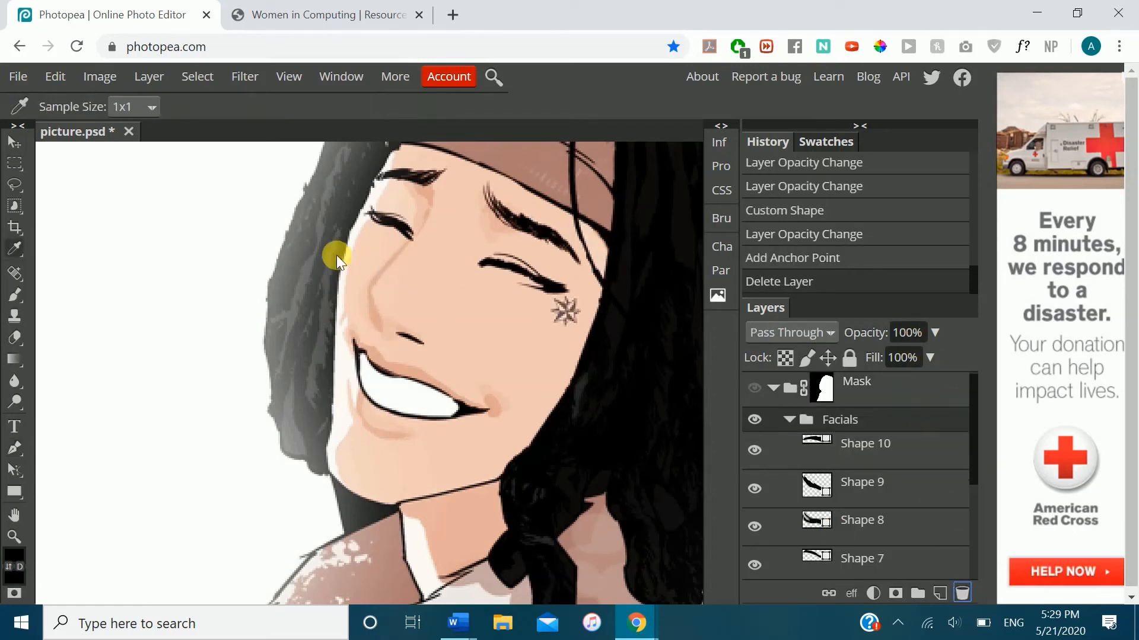
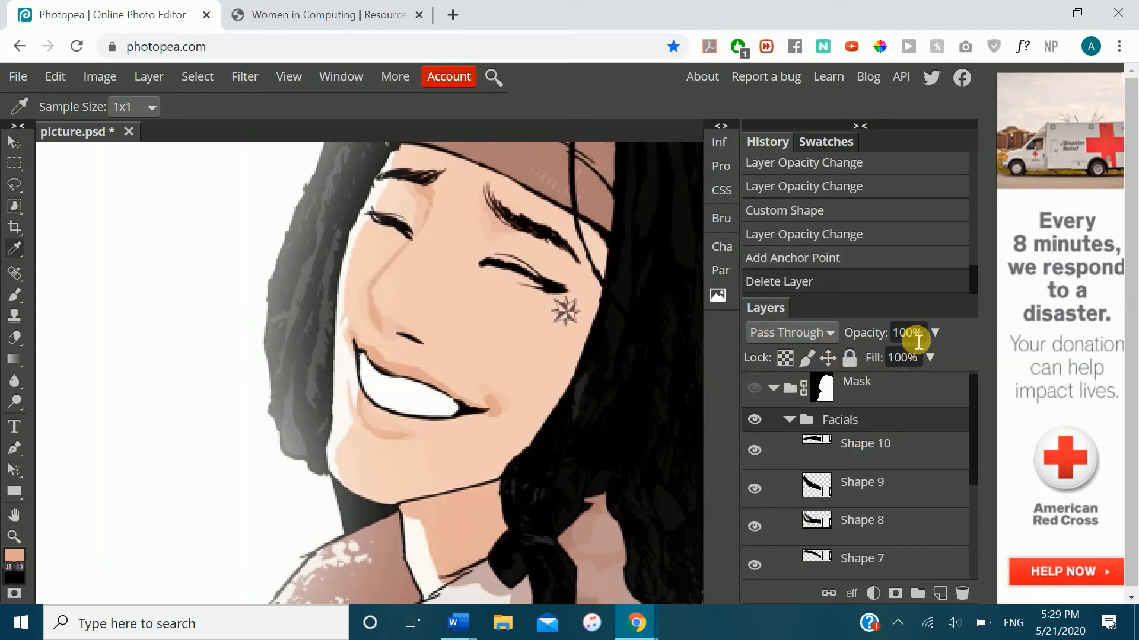
left_click(859, 384)
left_click(754, 388)
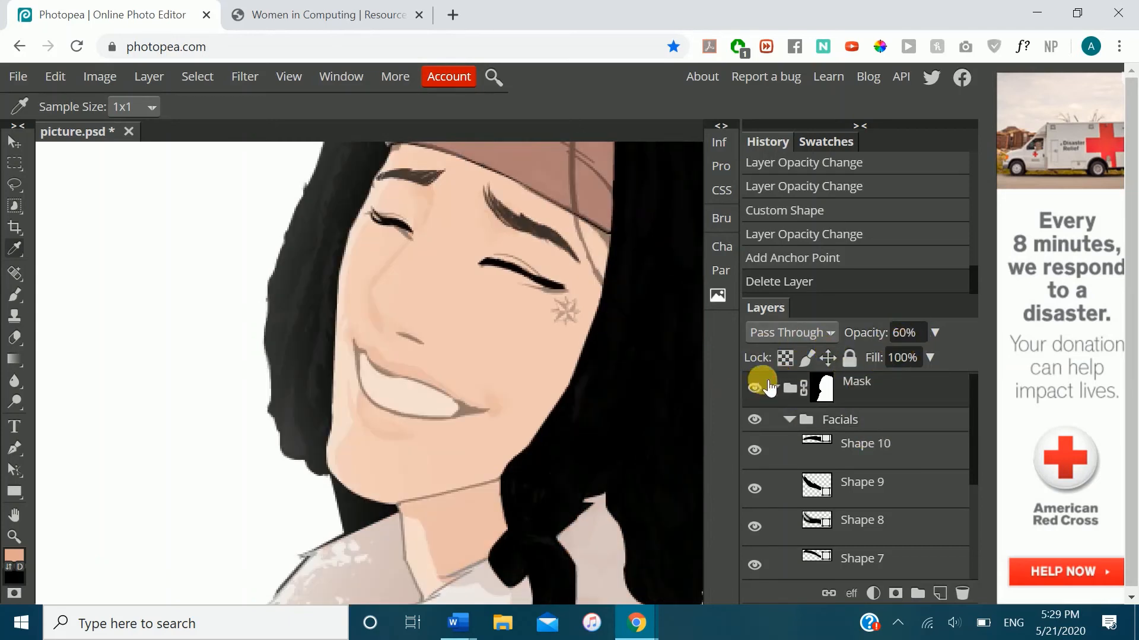
- Start a Pen shape without fill in the Facials folder, tracing from the first eyebrow's inner end down the nose bridge
left_click(859, 423)
key("p")
scroll(453, 295, "up", 3)
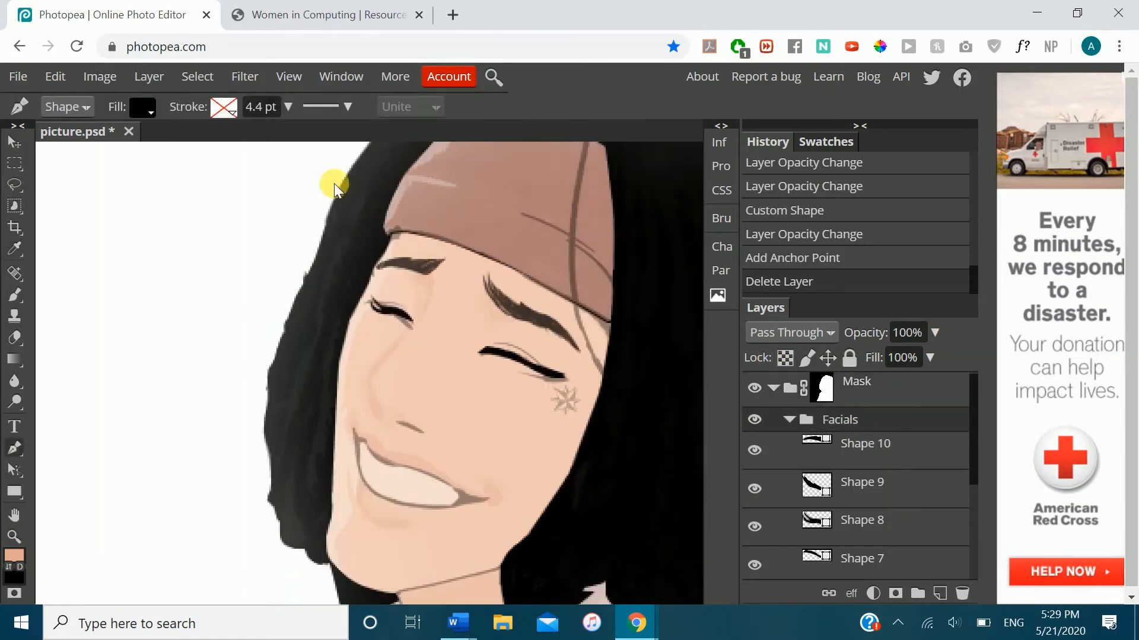
left_click(142, 107)
left_click(196, 143)
scroll(489, 319, "up", 2)
left_click(473, 207)
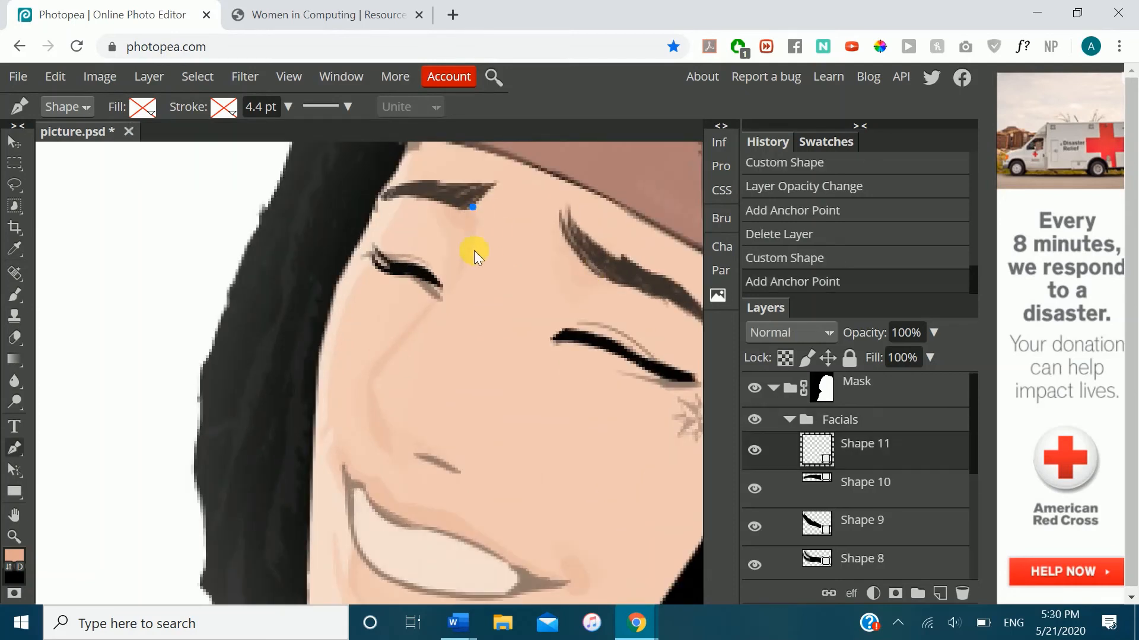
left_click_drag(473, 252, 465, 269)
left_click(386, 364)
- Trace the shadow around the side of the nose down to its lower tip and back up
left_click(377, 396)
key("ctrl+z")
left_click(380, 400)
key("ctrl+z")
left_click_drag(381, 399, 392, 445)
key("ctrl+z")
left_click_drag(375, 380, 368, 424)
left_click(385, 418)
key("ctrl+z")
left_click(389, 453)
left_click(369, 382)
left_click(369, 373)
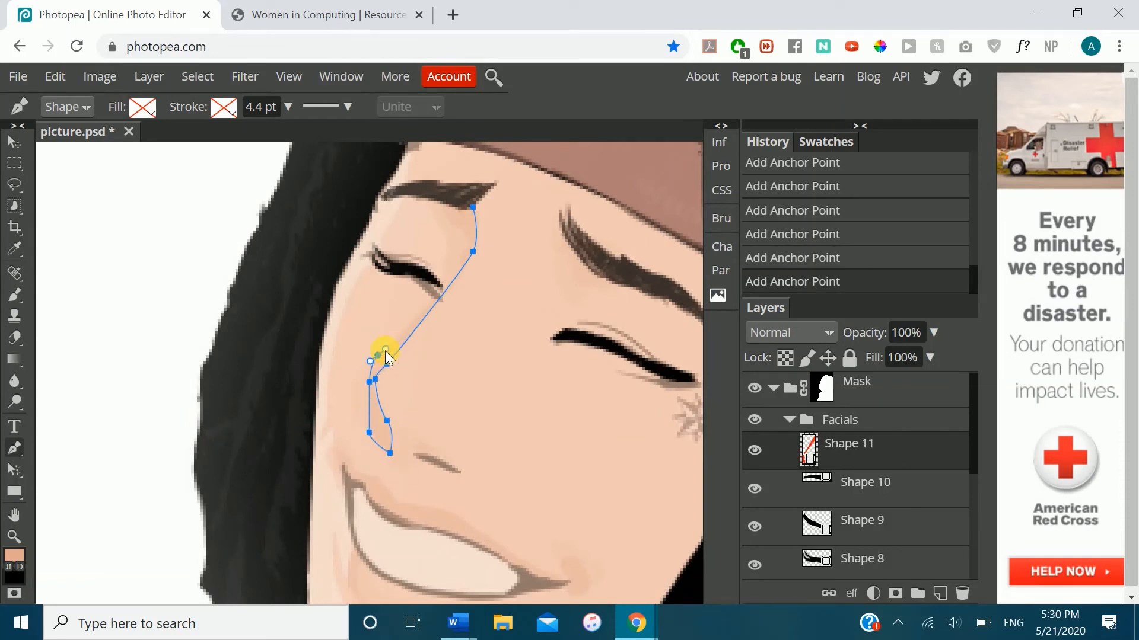
- Trace back up along the nose bridge to the eyebrow and close the nose shadow path
left_click(383, 356)
left_click(431, 302)
left_click(446, 202)
left_click(463, 191)
left_click(473, 207)
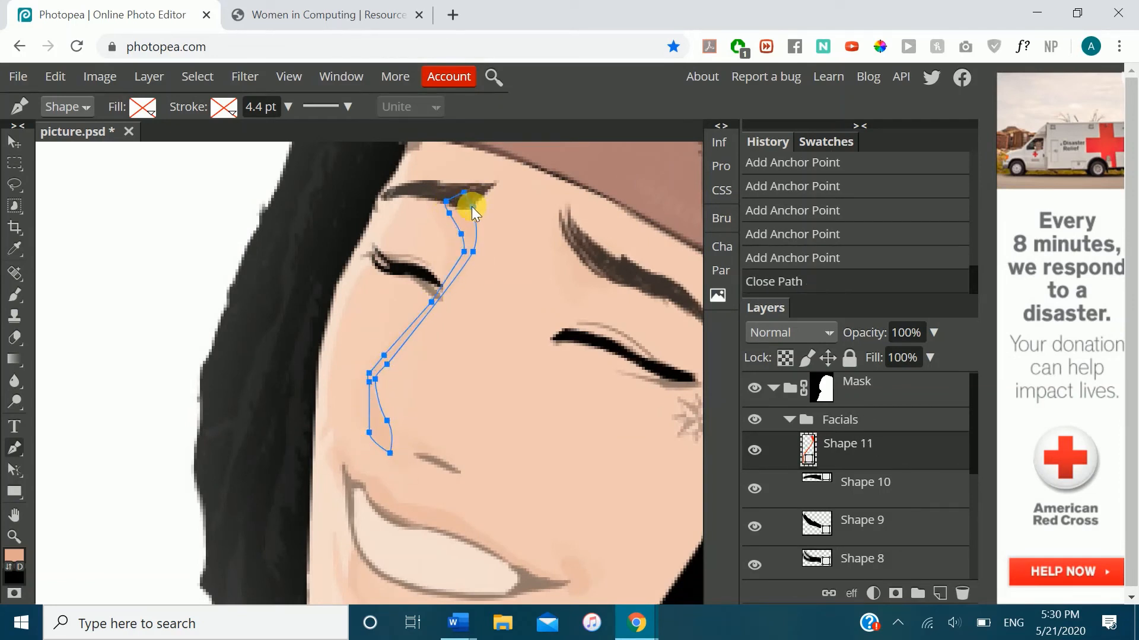
- Fill the nose shadow with the sampled peach colour and move its layer below Shape 7 in the Facials folder
left_click(142, 106)
left_click(224, 143)
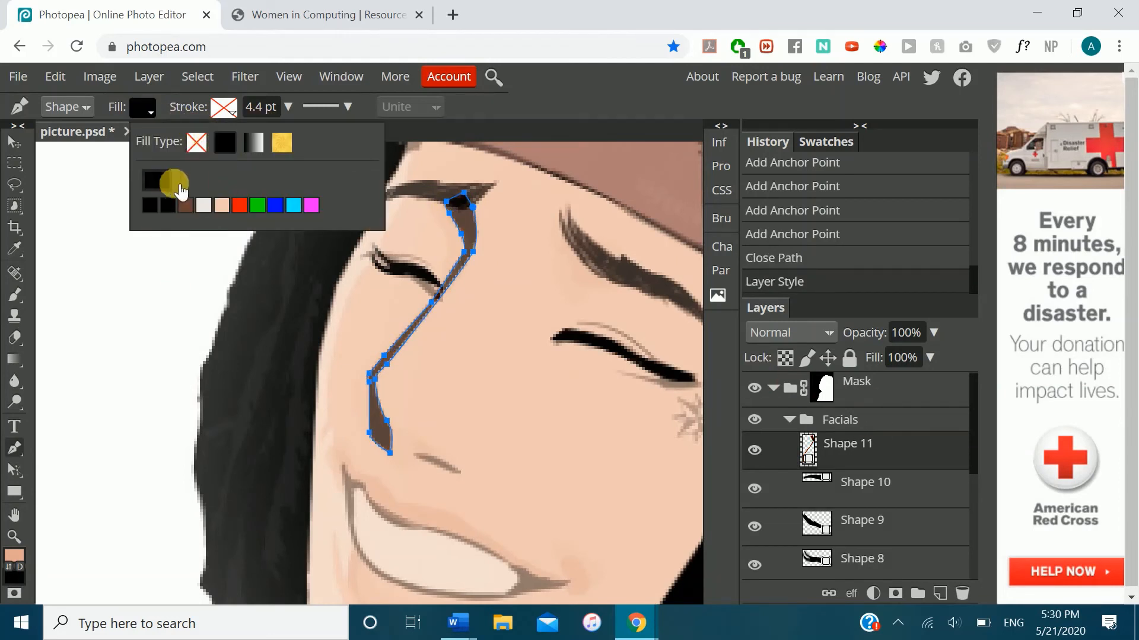
left_click(171, 182)
left_click(404, 425)
left_click(419, 445)
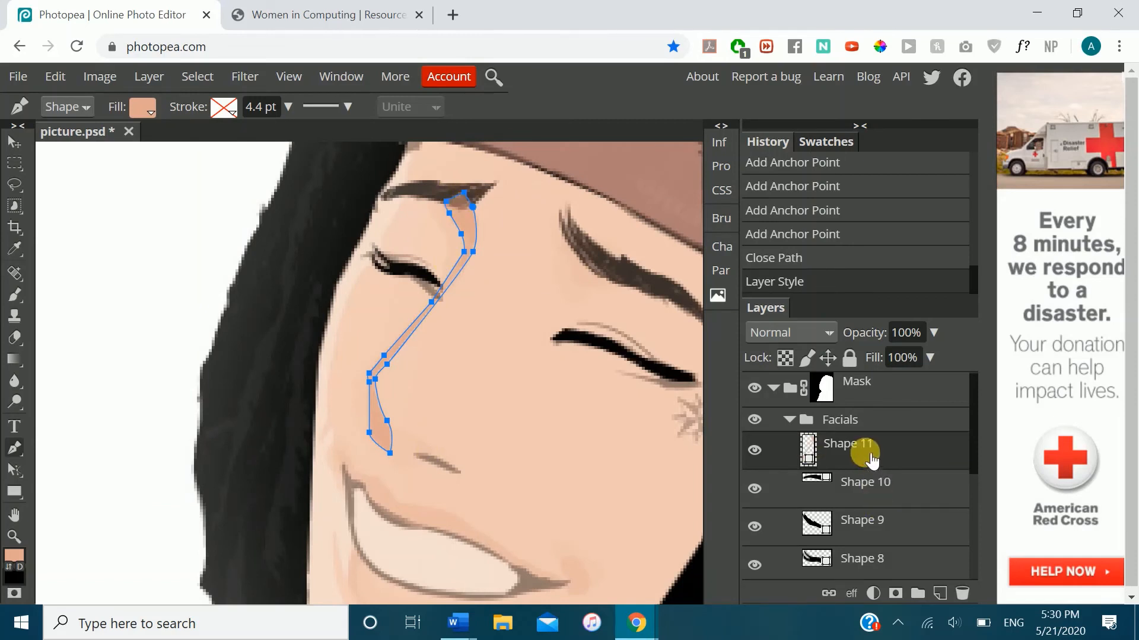
left_click_drag(870, 457, 841, 513)
left_click(872, 391)
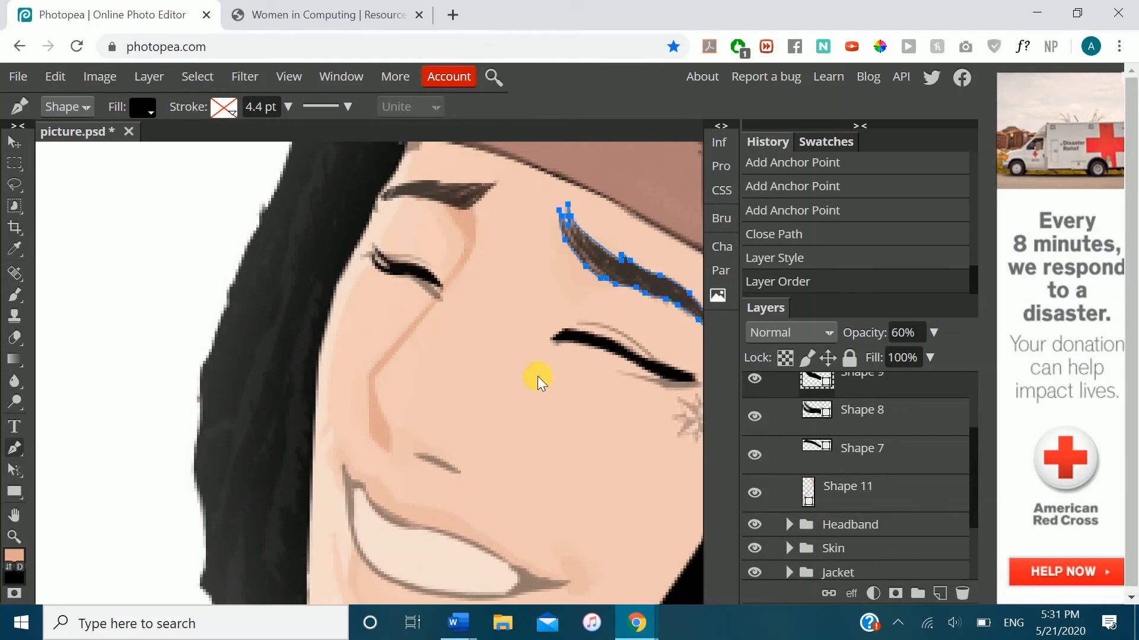
- Set the Mask folder's opacity to 0% and sample the white of the teeth from the original picture
scroll(876, 386, "up", 2)
left_click(883, 387)
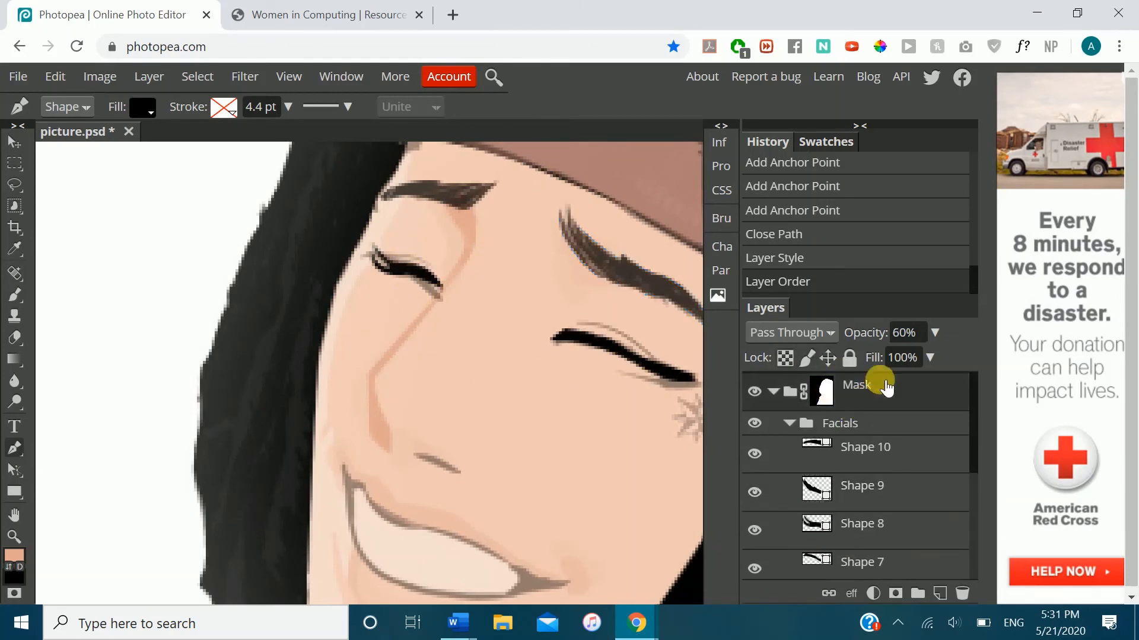
left_click(754, 391)
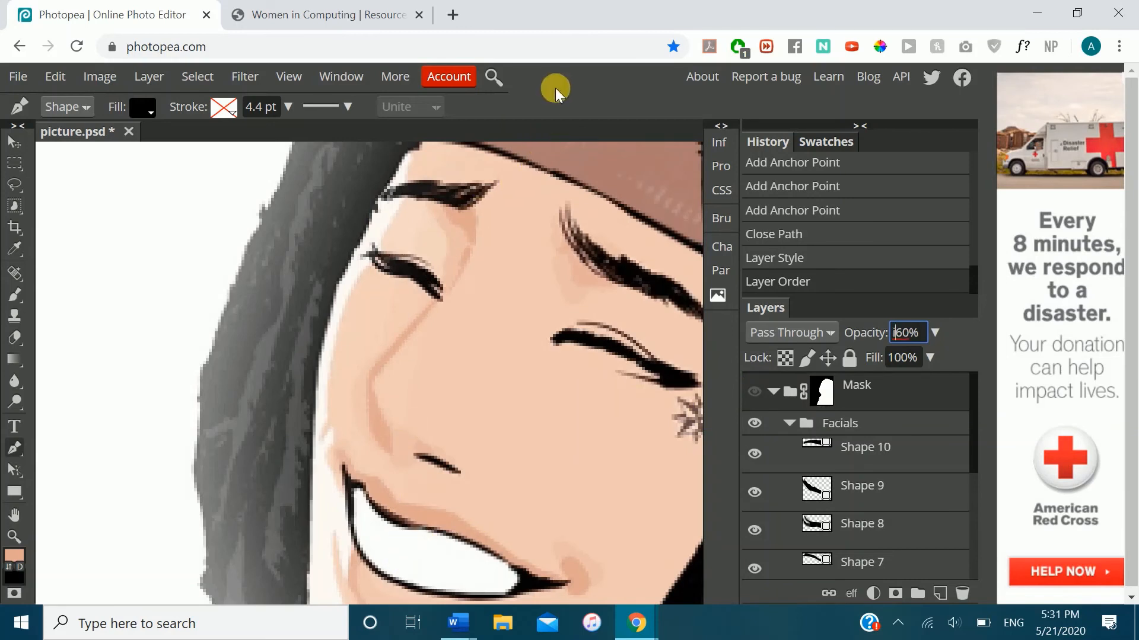
key("Return")
key("i")
left_click(439, 561)
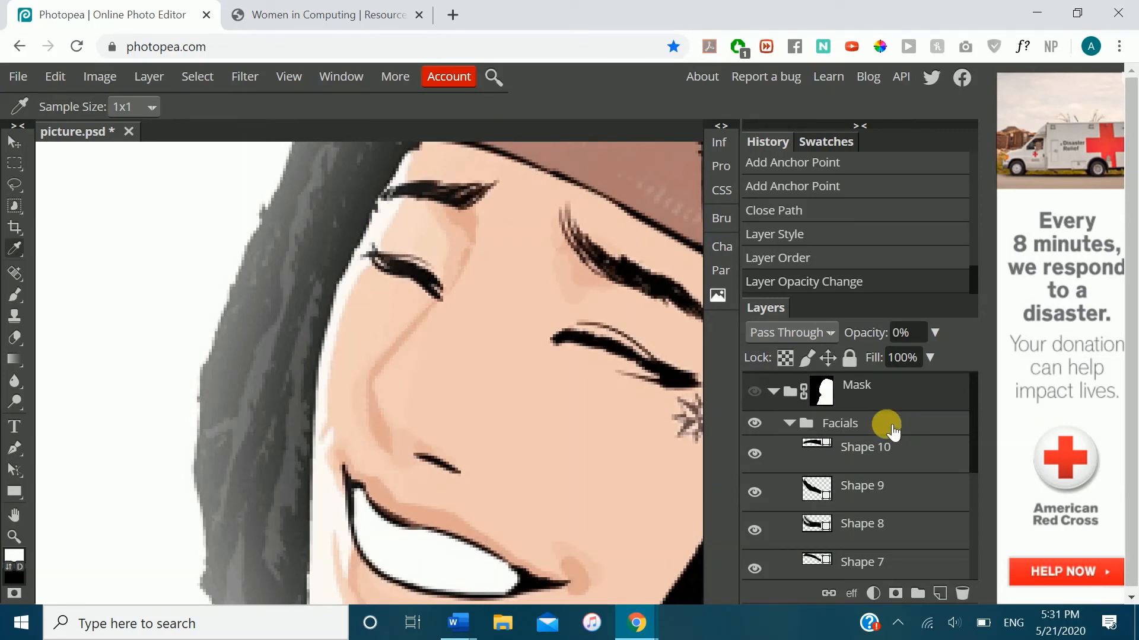
left_click(755, 392)
- Start a Pen shape in the Facials folder along the upper edge of the teeth, from one mouth corner to the other
scroll(440, 465, "down", 5)
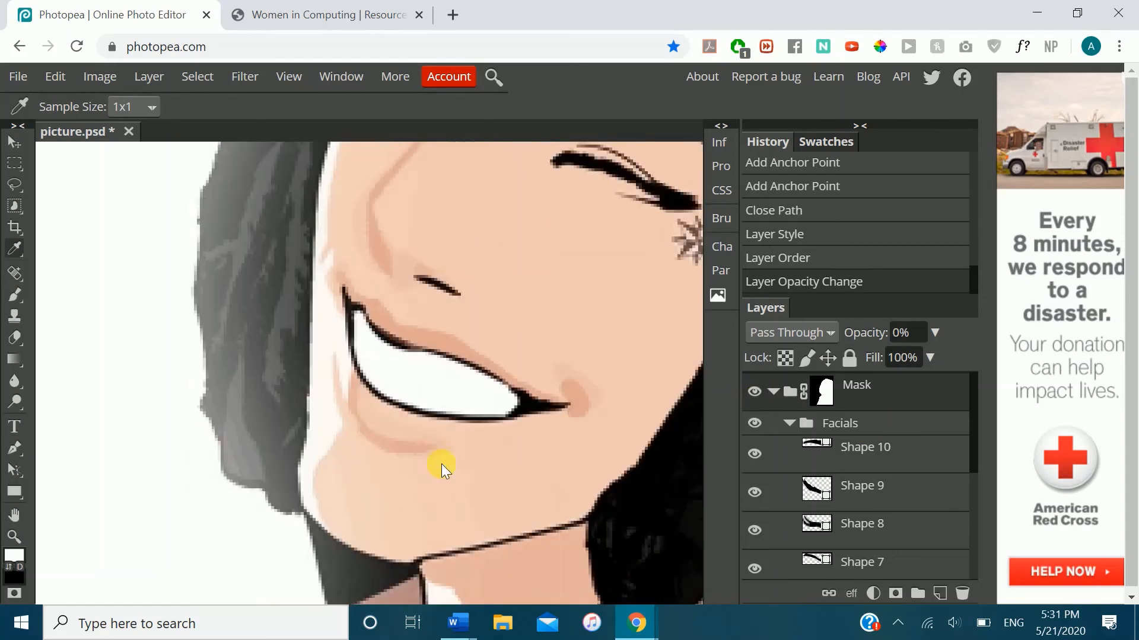
scroll(441, 464, "up", 3)
left_click(853, 430)
key("p")
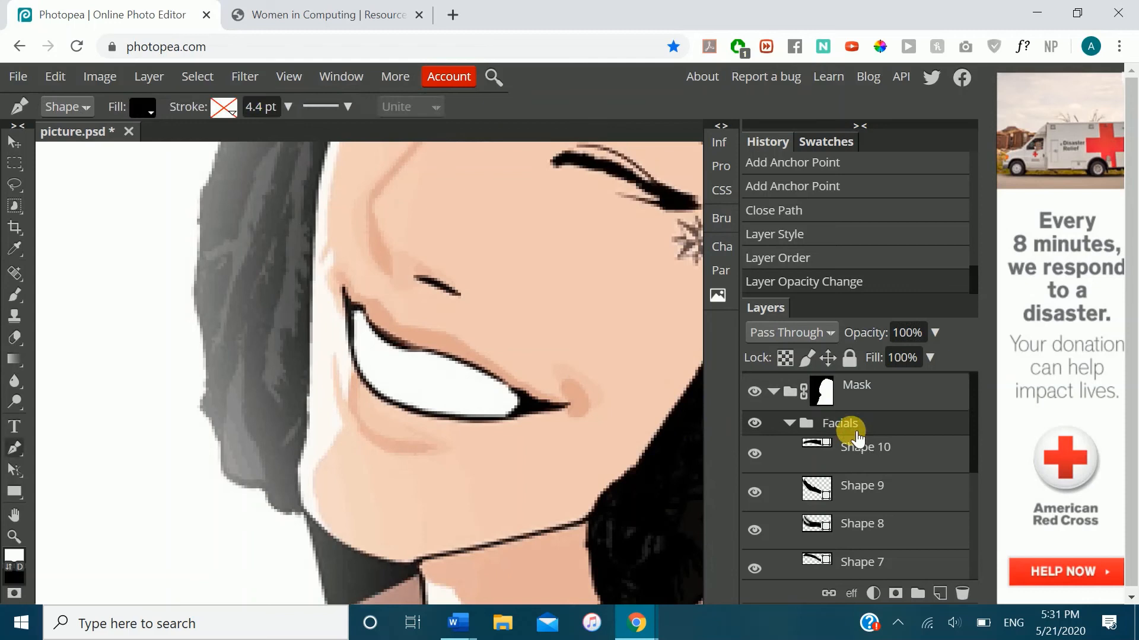
left_click(352, 307)
left_click(360, 309)
left_click(389, 346)
left_click(423, 352)
left_click(461, 360)
left_click(509, 386)
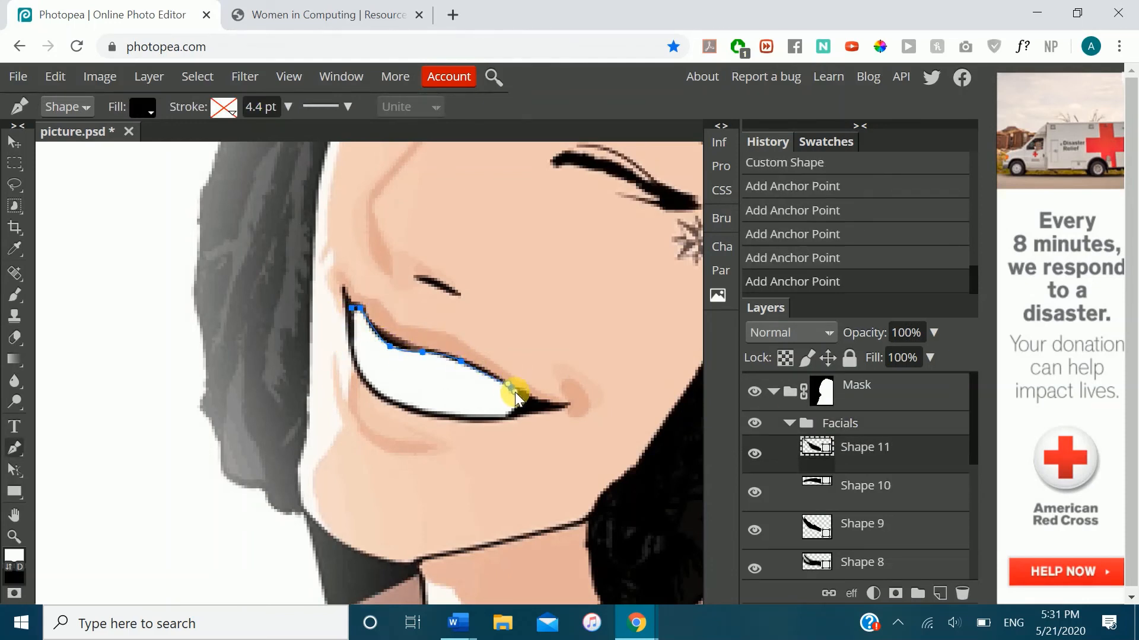
- Trace around the far mouth corner and the lower edge of the teeth, and close the path
left_click(523, 397)
left_click(505, 415)
left_click(423, 412)
left_click(363, 381)
left_click(352, 338)
left_click(351, 307)
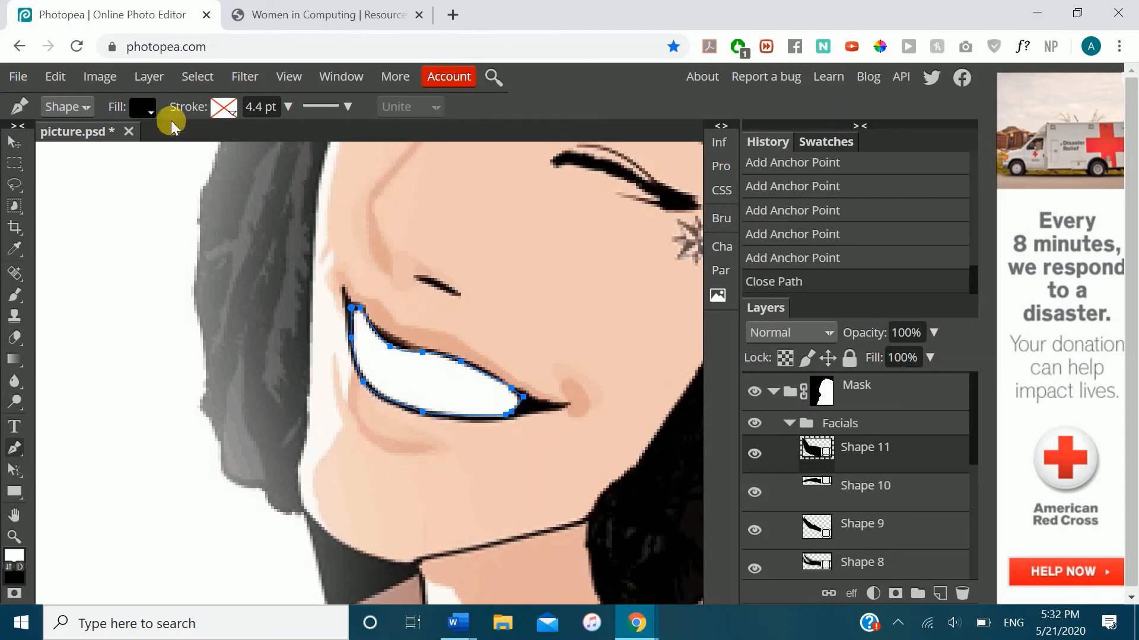
- Fill the teeth shape with the sampled white
left_click(149, 113)
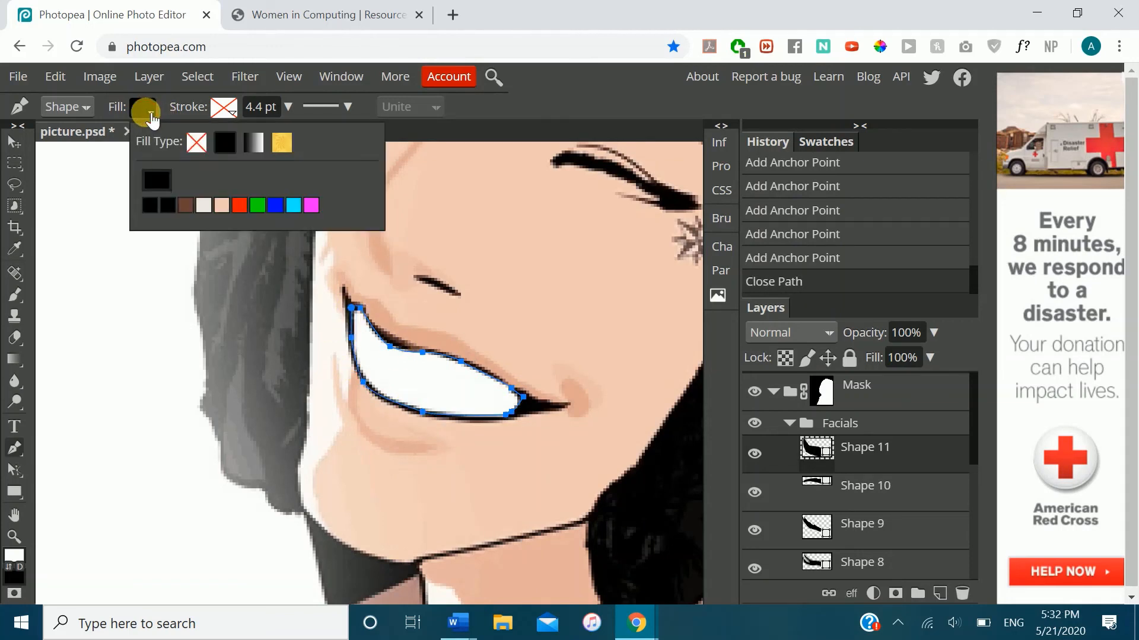
left_click(155, 180)
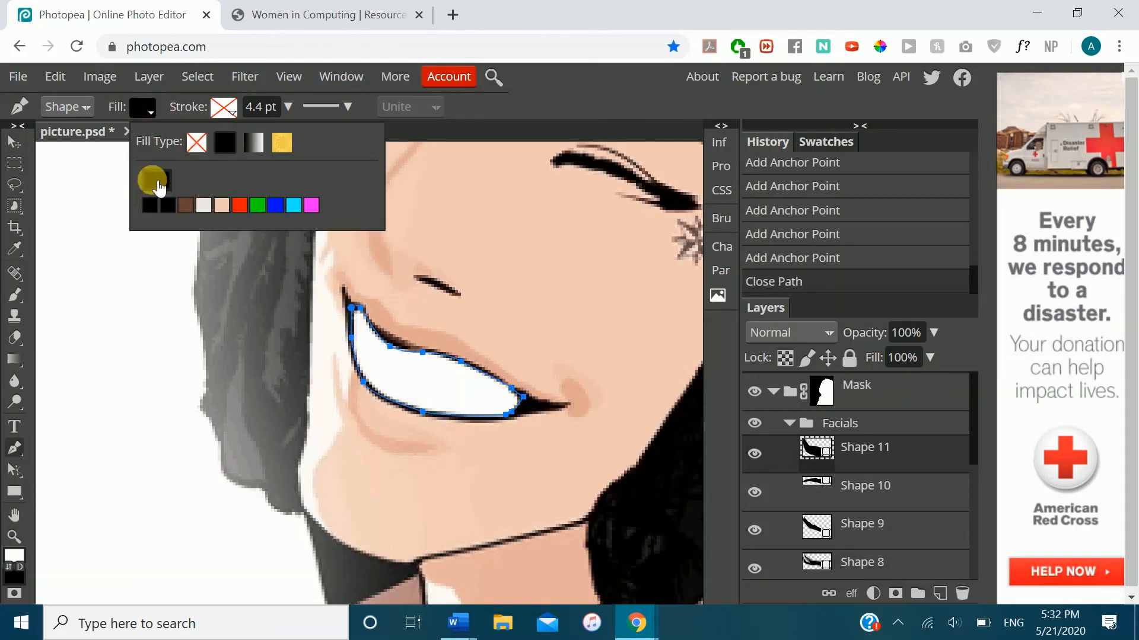
left_click(403, 423)
left_click(414, 451)
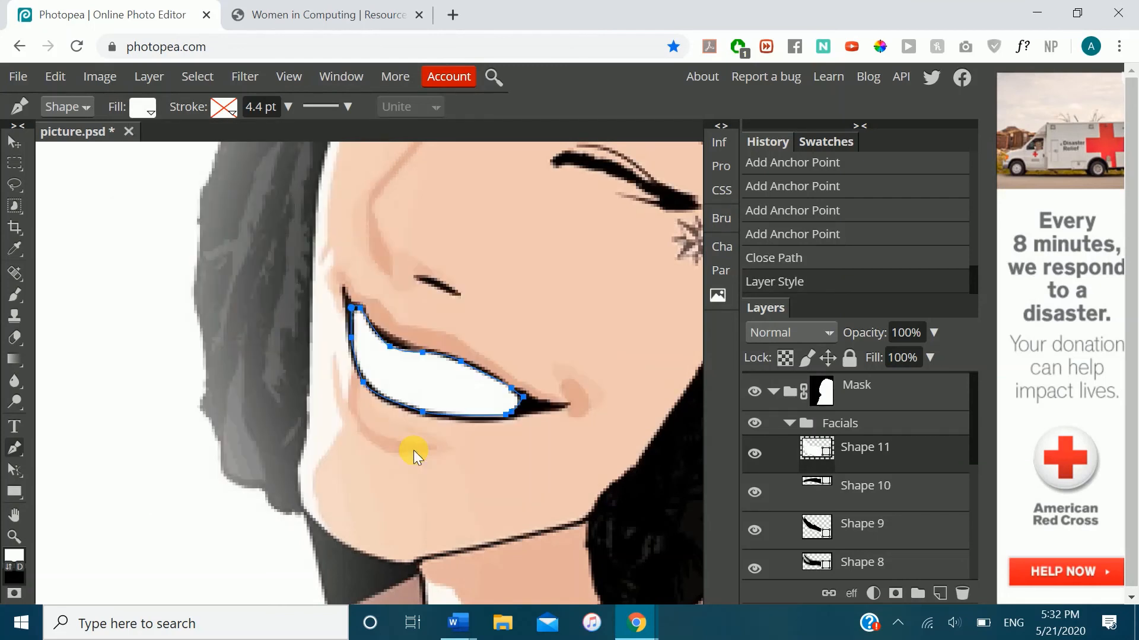
- Set the Mask folder's opacity to 100% and view the whole picture
left_click(876, 424)
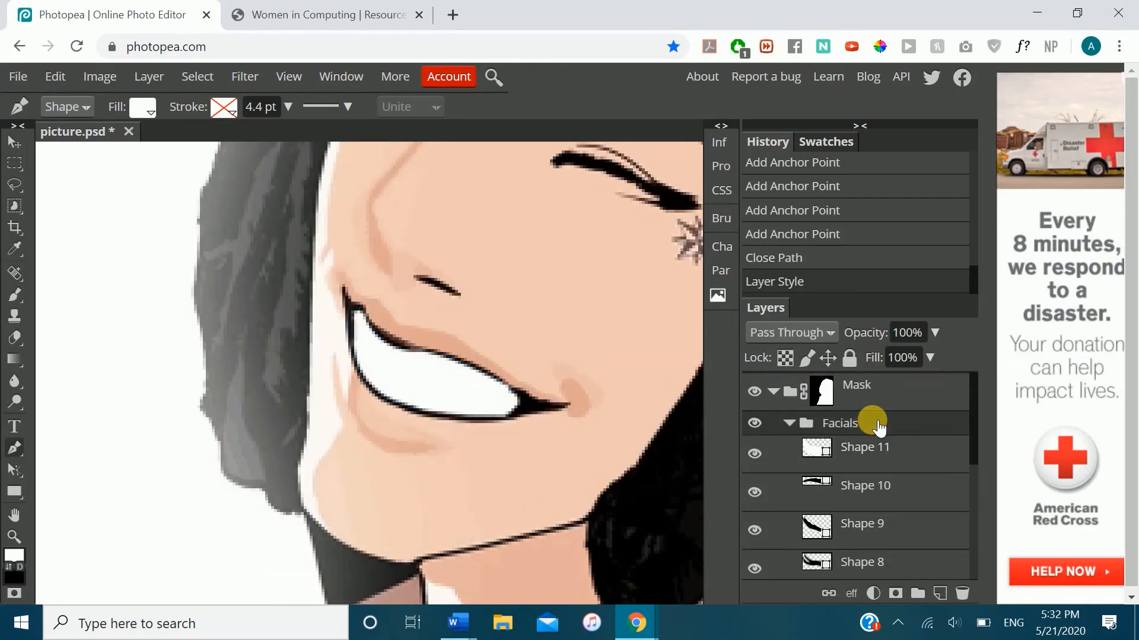
left_click(871, 393)
double_click(906, 332)
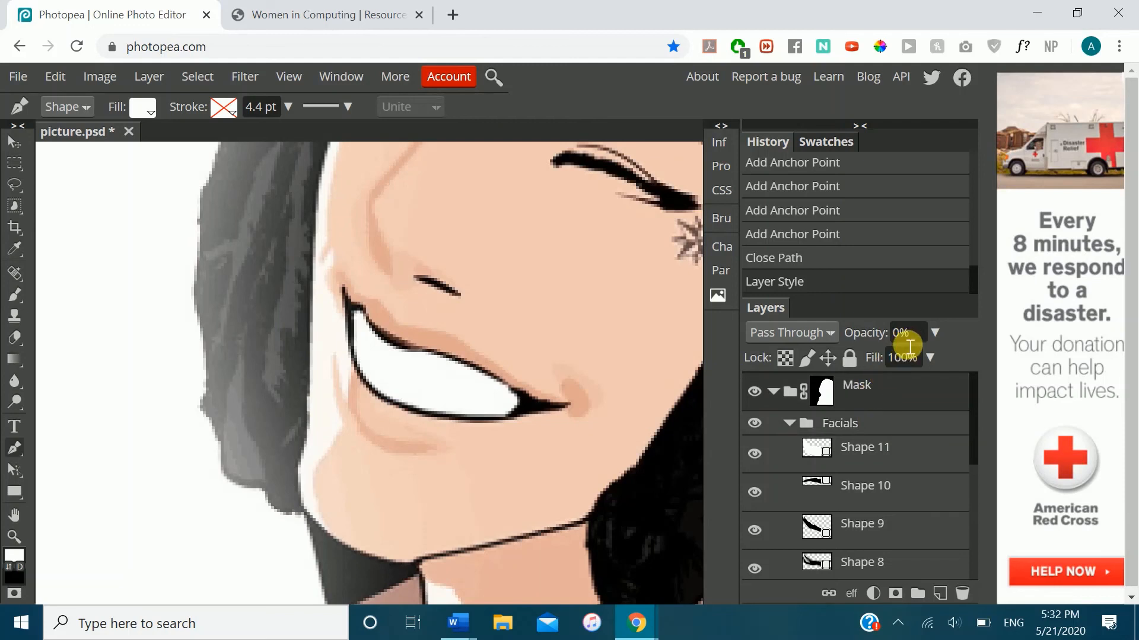
type("0100")
key("Return")
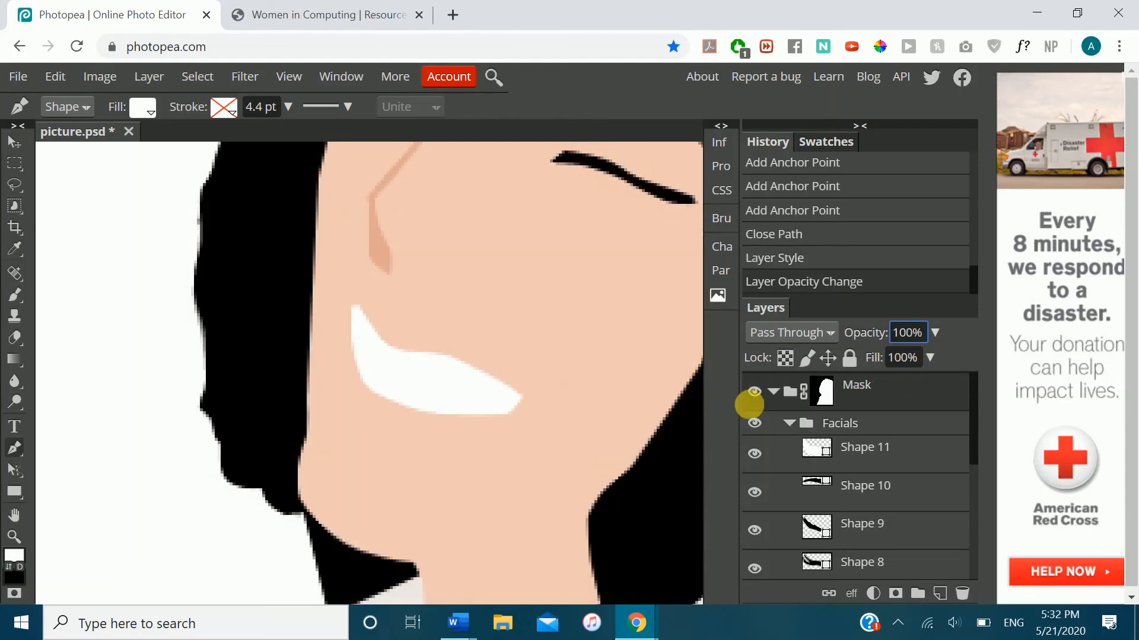
left_click(881, 388)
key("ctrl+1")
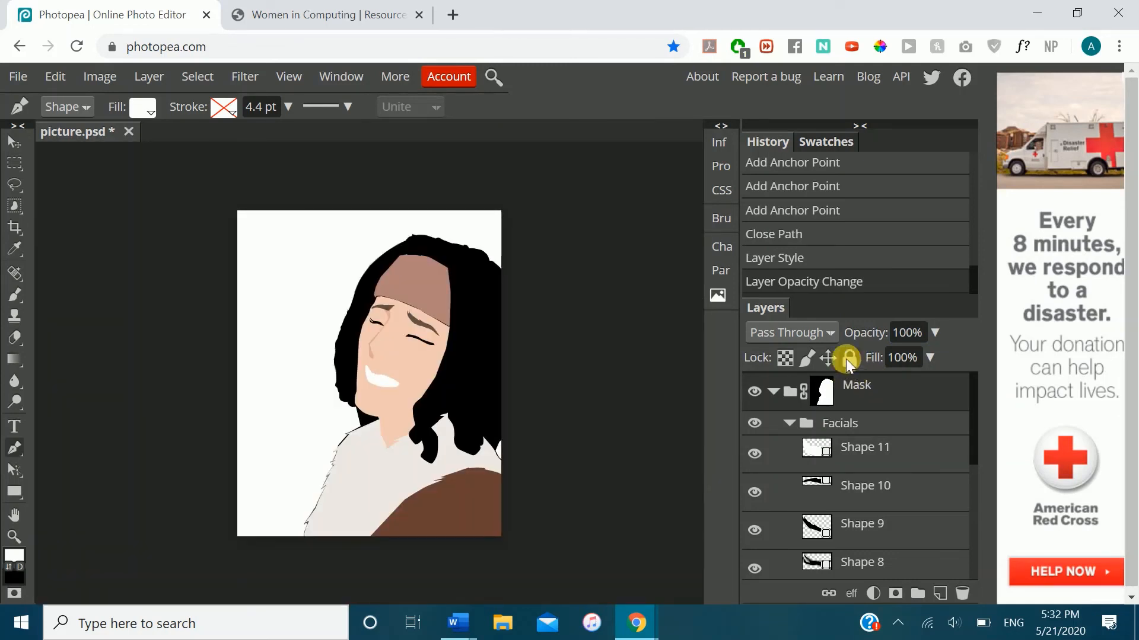
- Compare the vector art with the original by toggling the Mask folder's visibility, and collapse the Facials folder
left_click(754, 391)
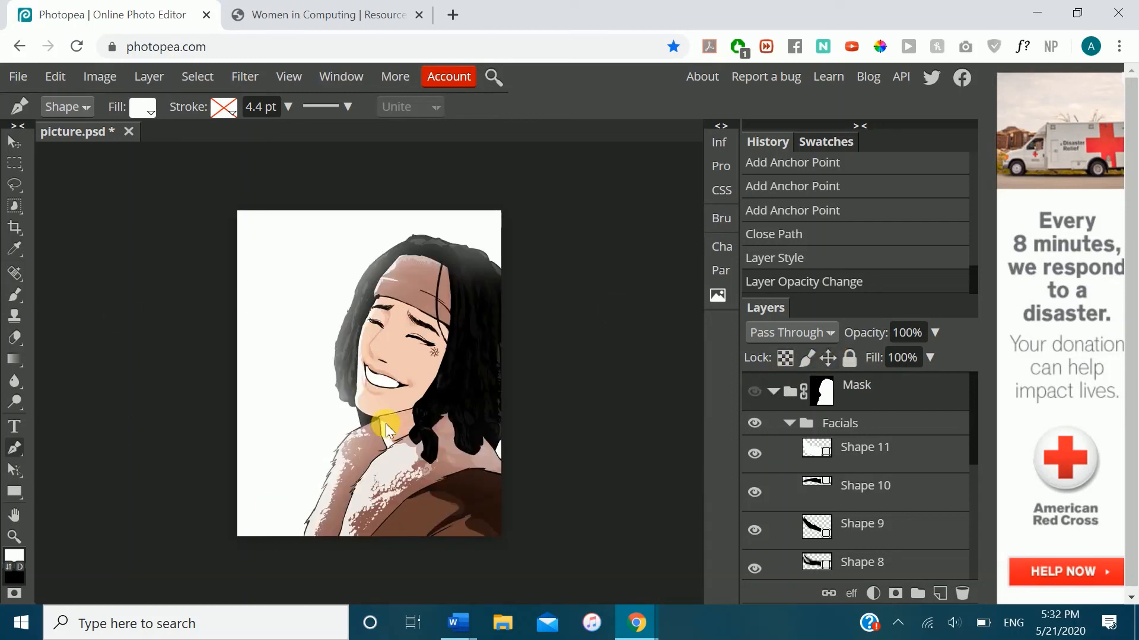
left_click(755, 393)
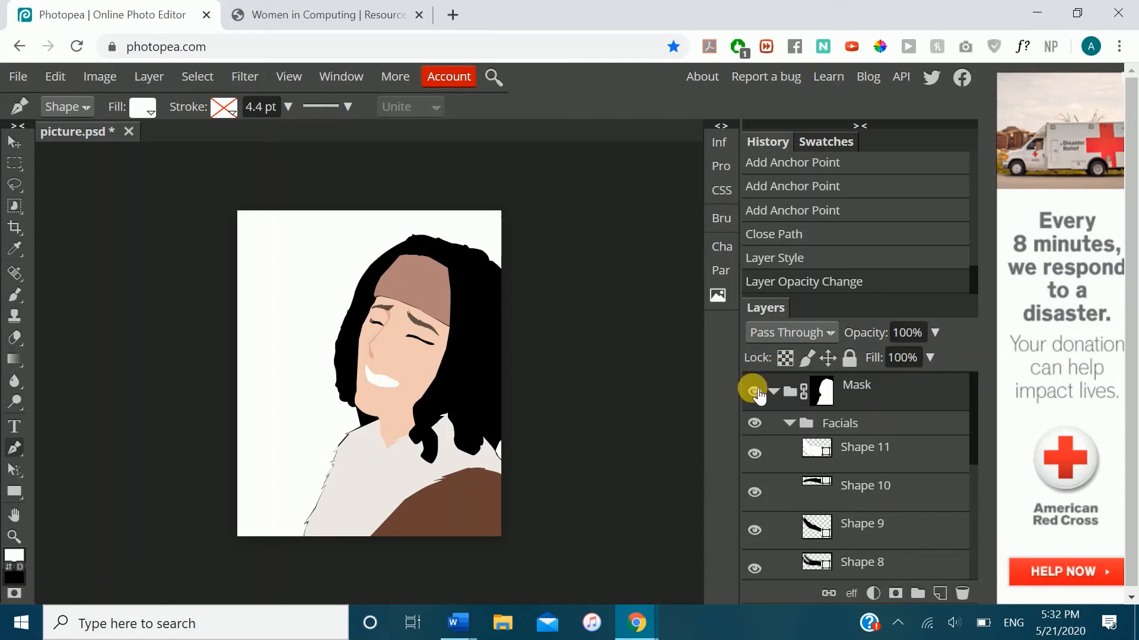
left_click(755, 392)
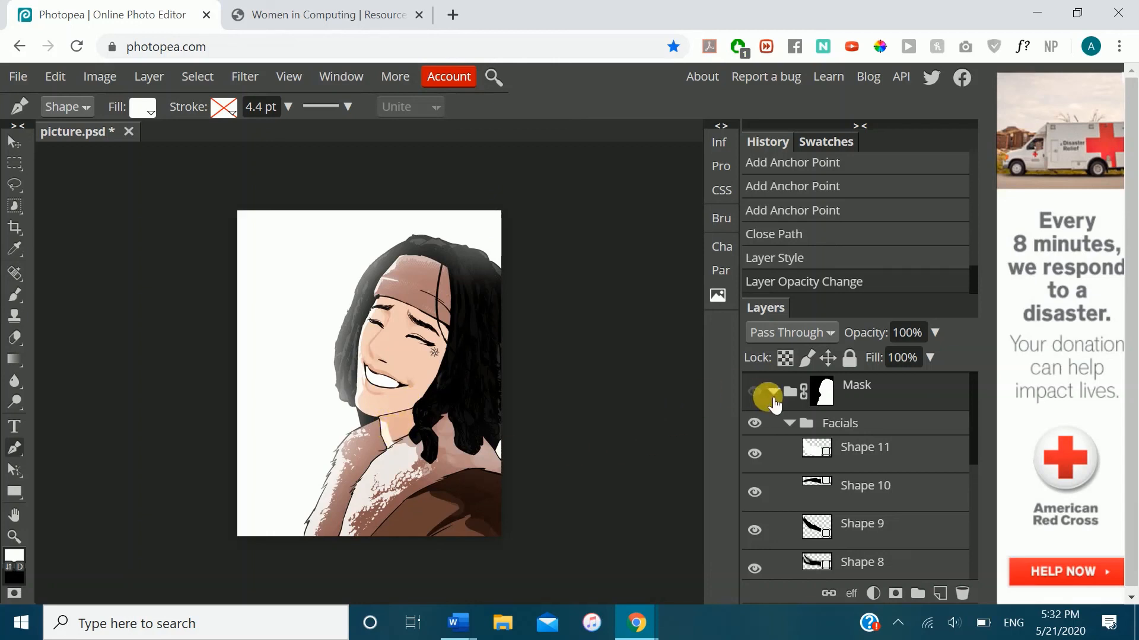
left_click(754, 392)
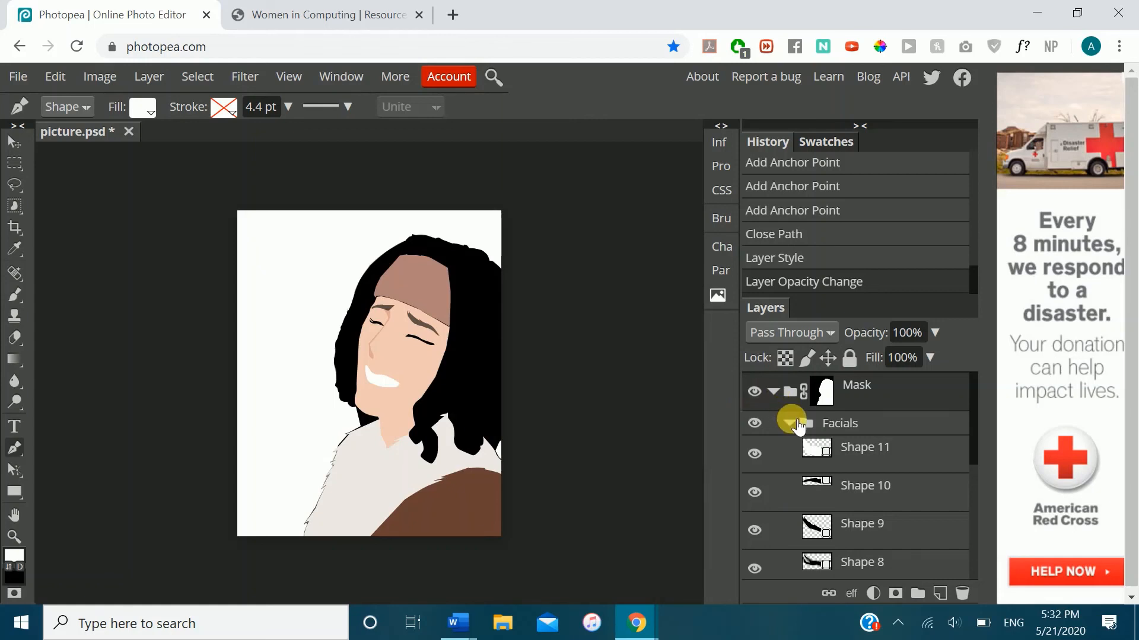
left_click(789, 423)
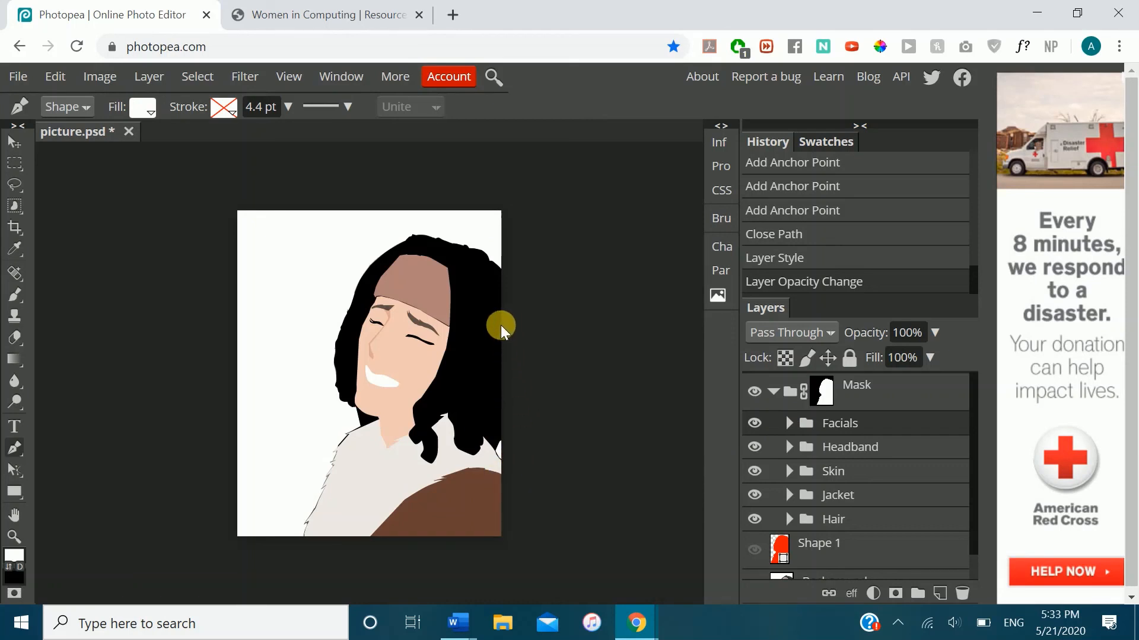
- Switch to the Women in Computing website and open its home page
left_click(334, 12)
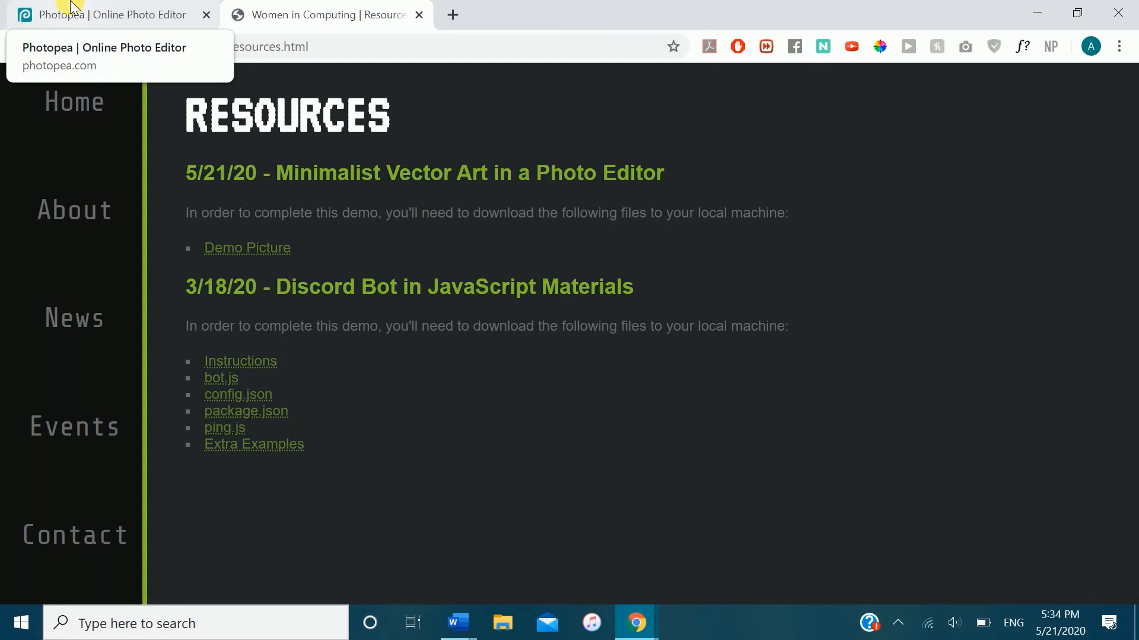
left_click(72, 105)
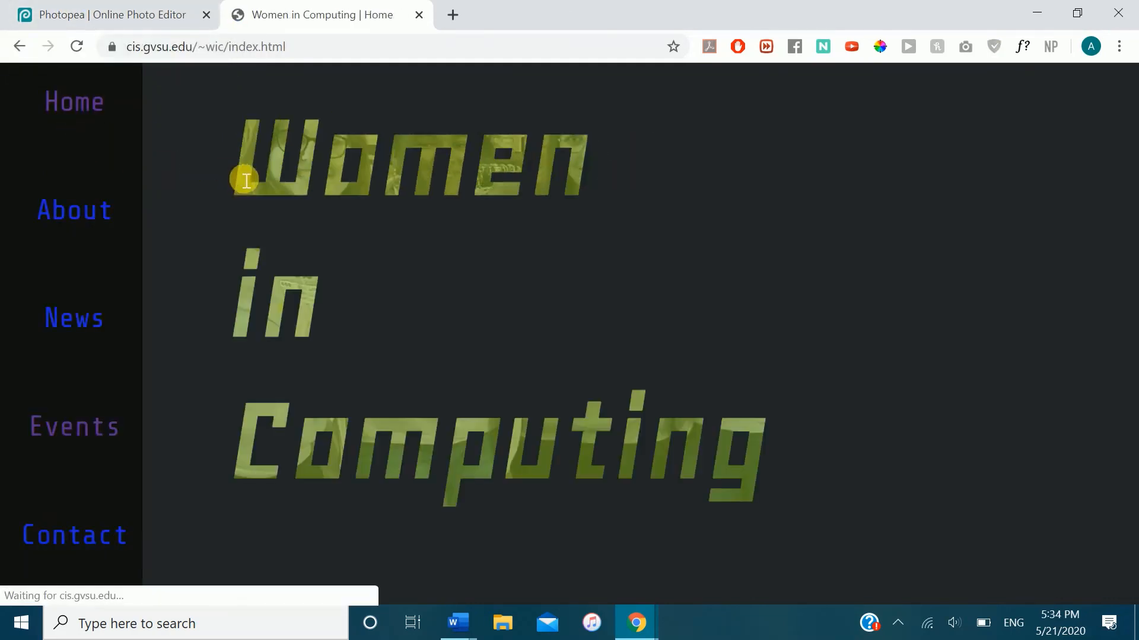